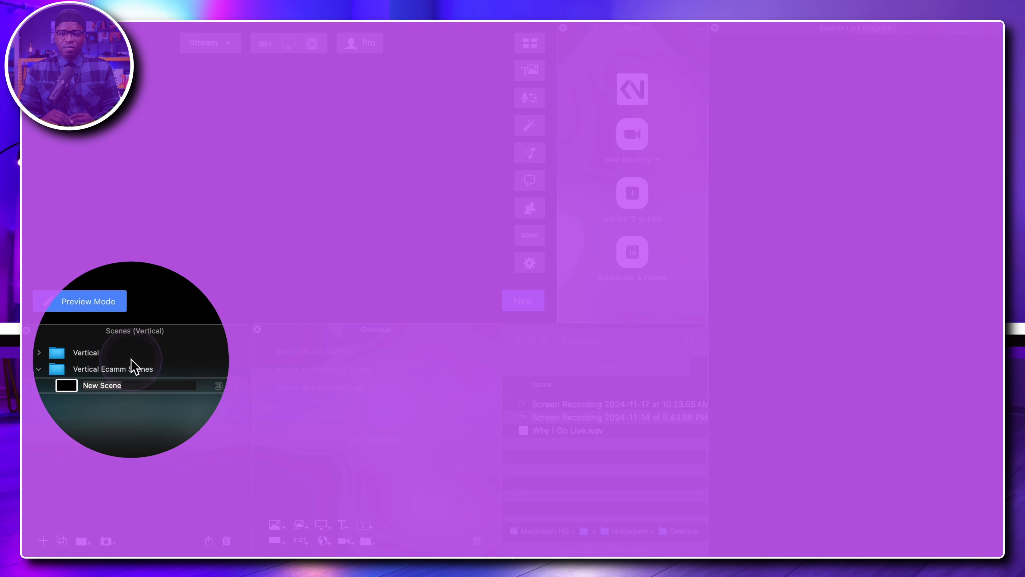
Step: Set the stream shape to Tall (9:16) in the preferences and check the stream size and frame rate settings
click(123, 386)
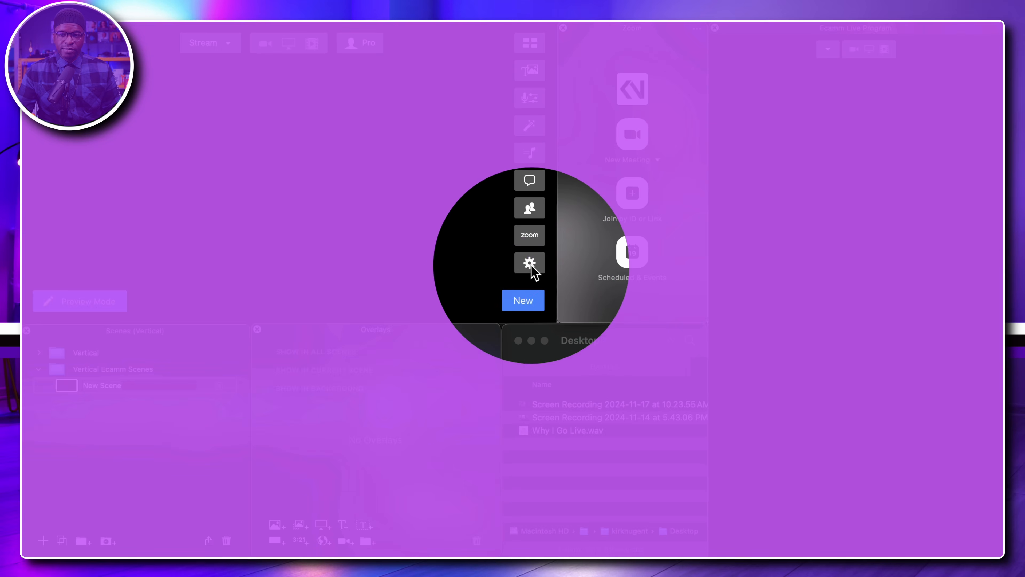
click(531, 265)
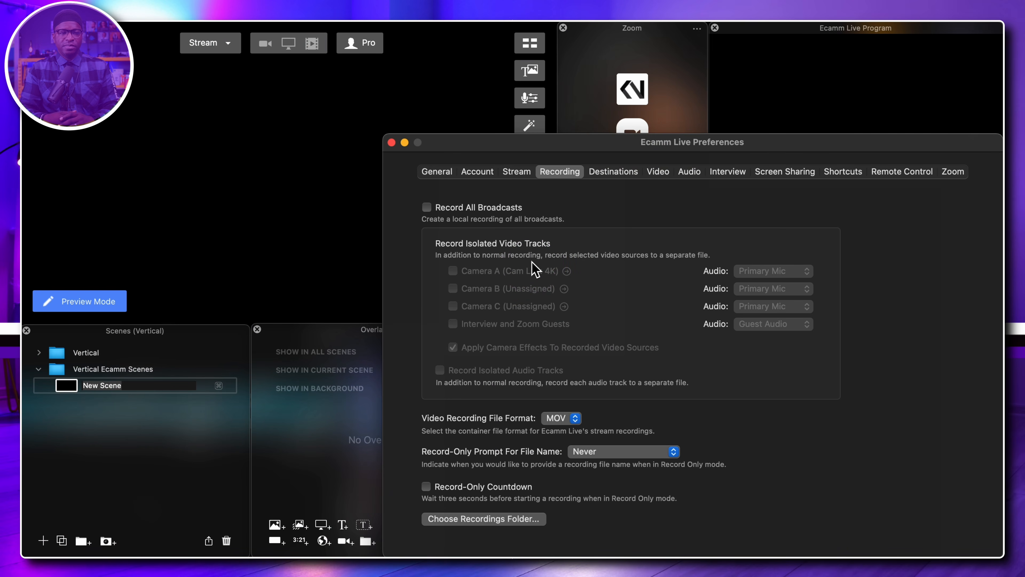
click(513, 171)
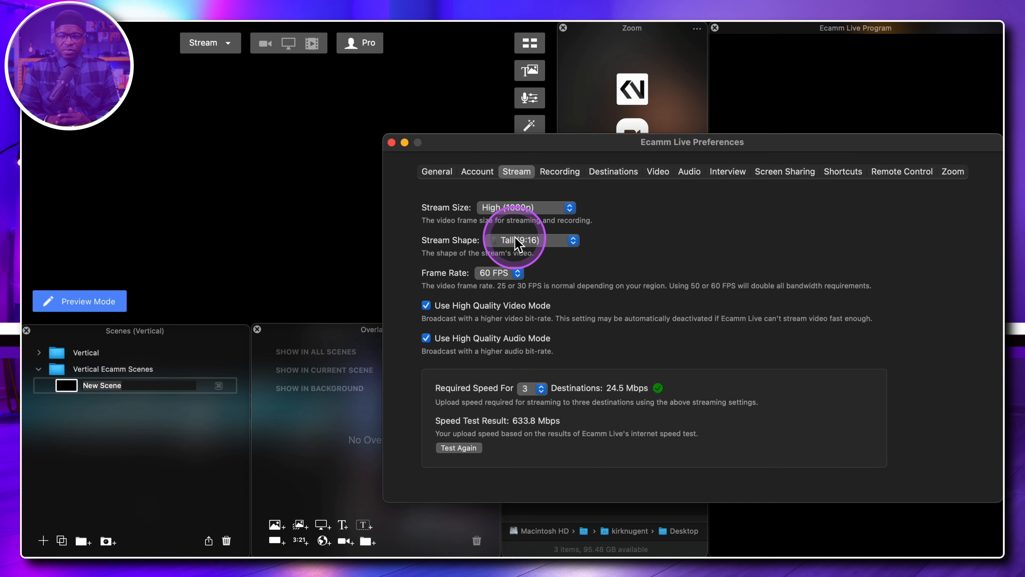
click(517, 239)
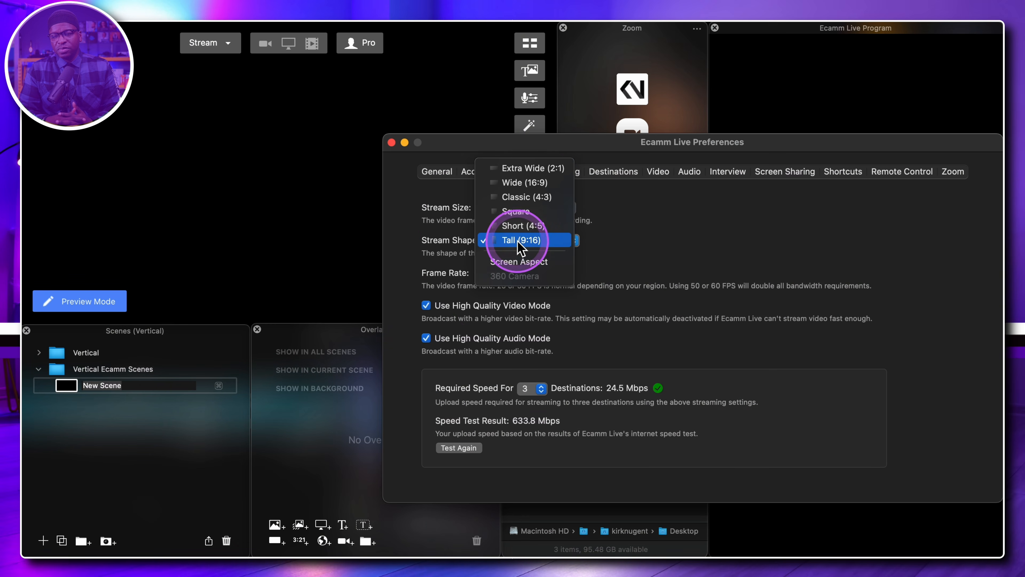
click(545, 239)
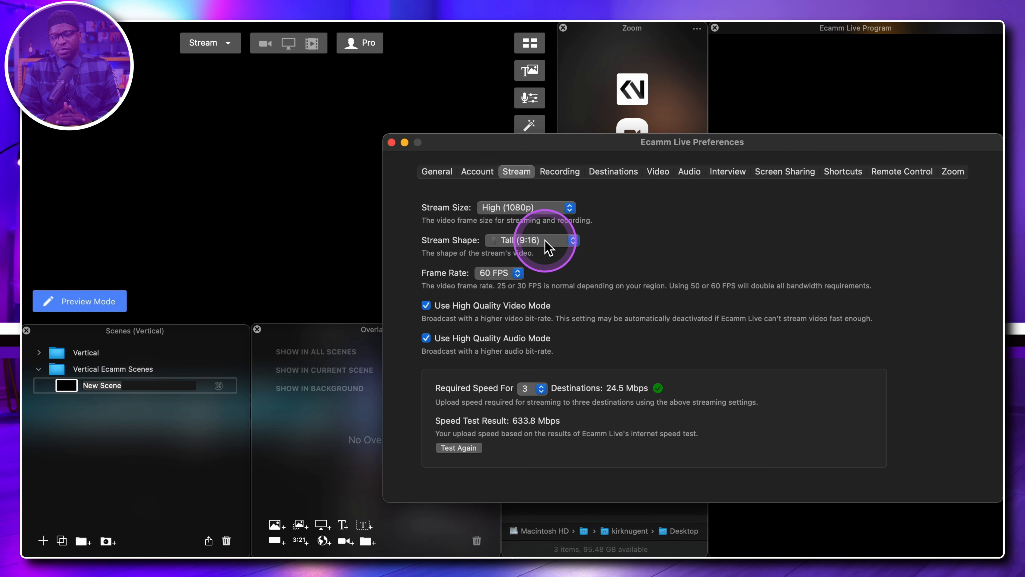
click(528, 207)
click(517, 274)
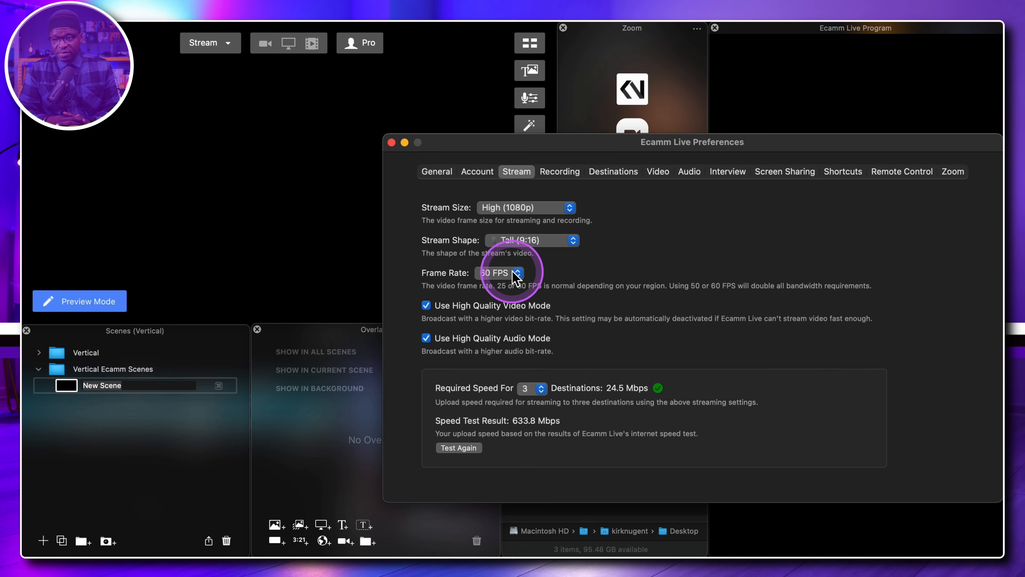
click(504, 275)
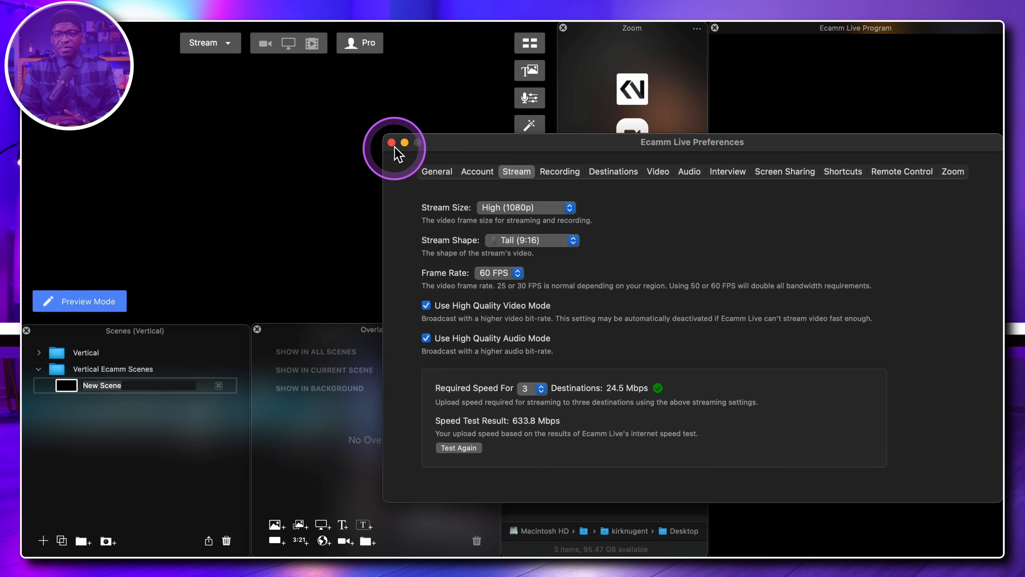
click(510, 241)
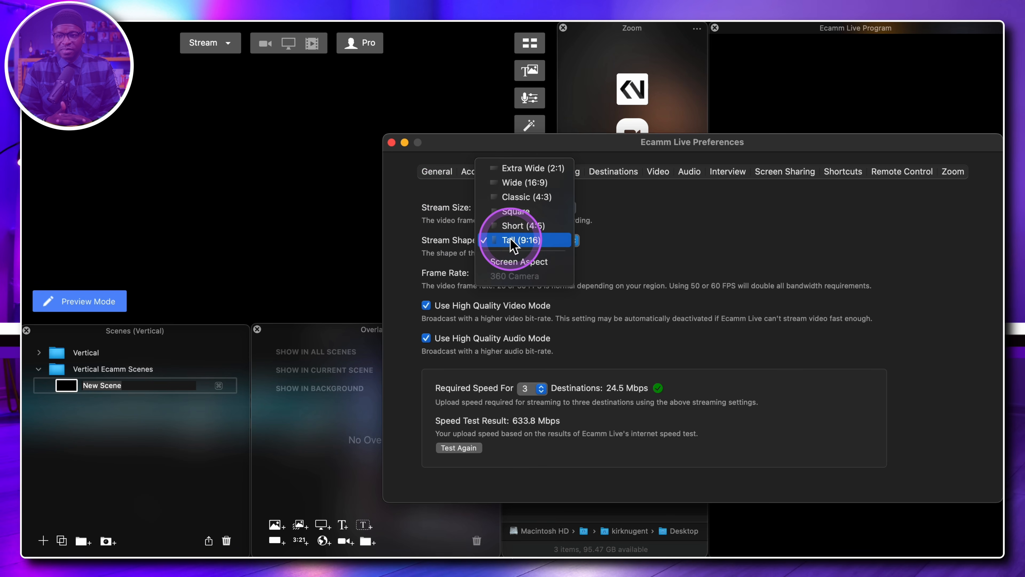
click(617, 242)
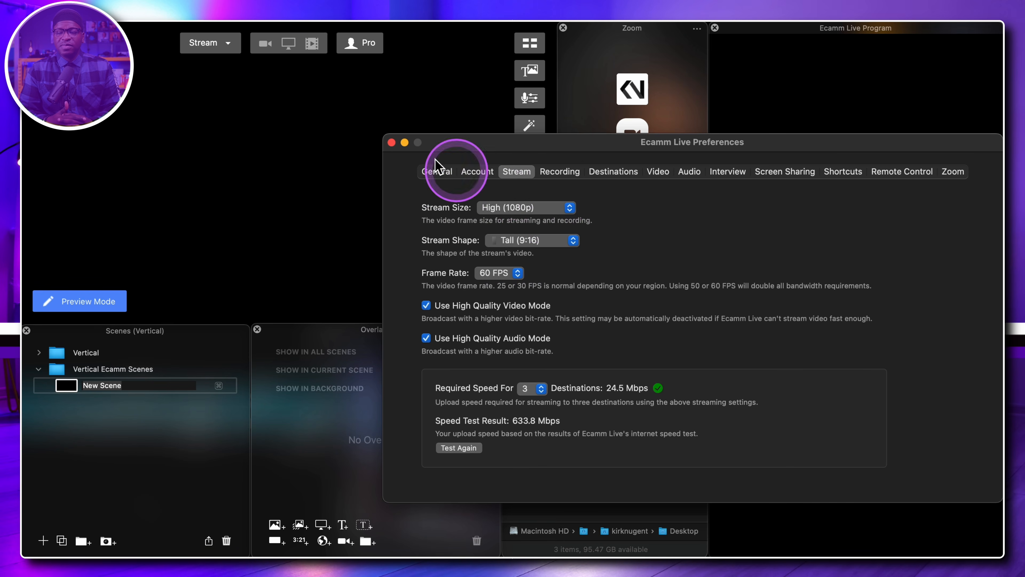
click(392, 142)
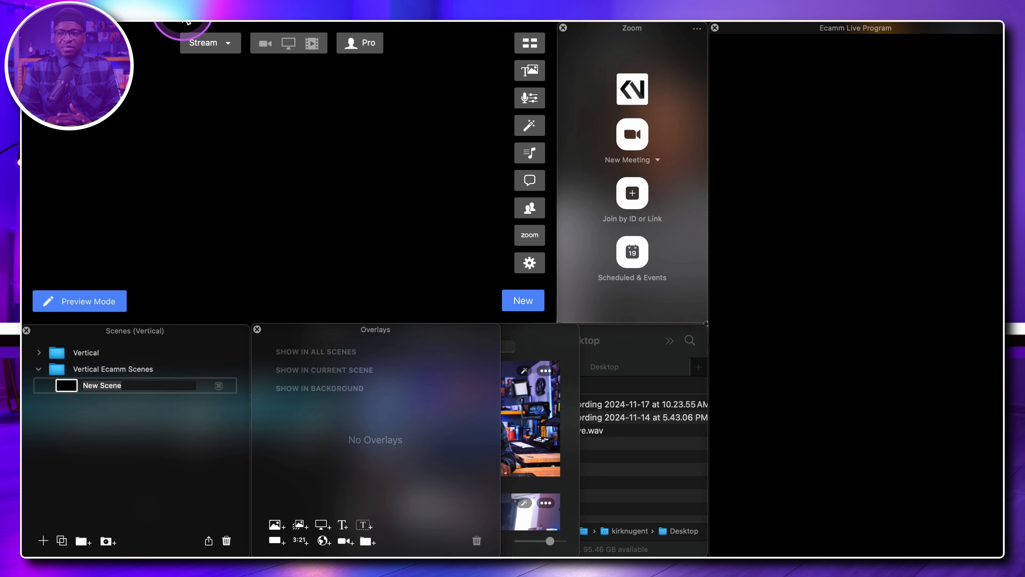
Step: Examine the available scene source modes and the default source mode options for new scenes in the video preferences
click(188, 11)
mouse_move(242, 11)
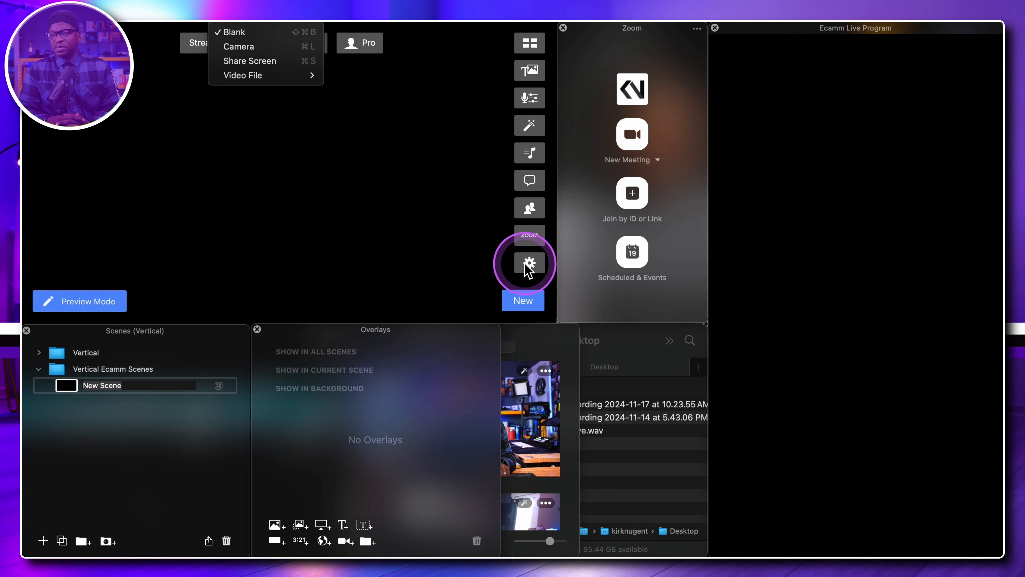
click(528, 270)
click(529, 270)
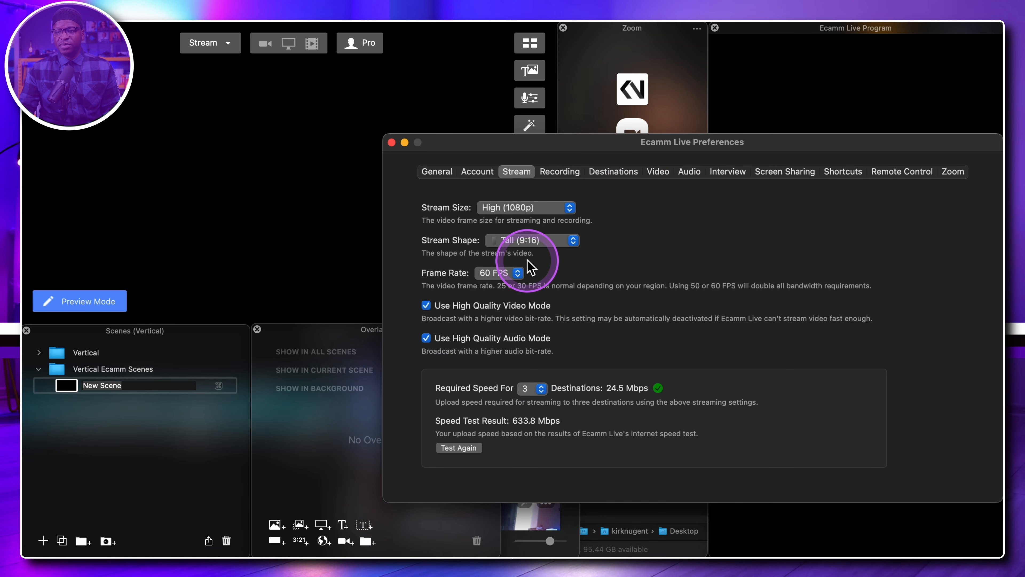
click(658, 172)
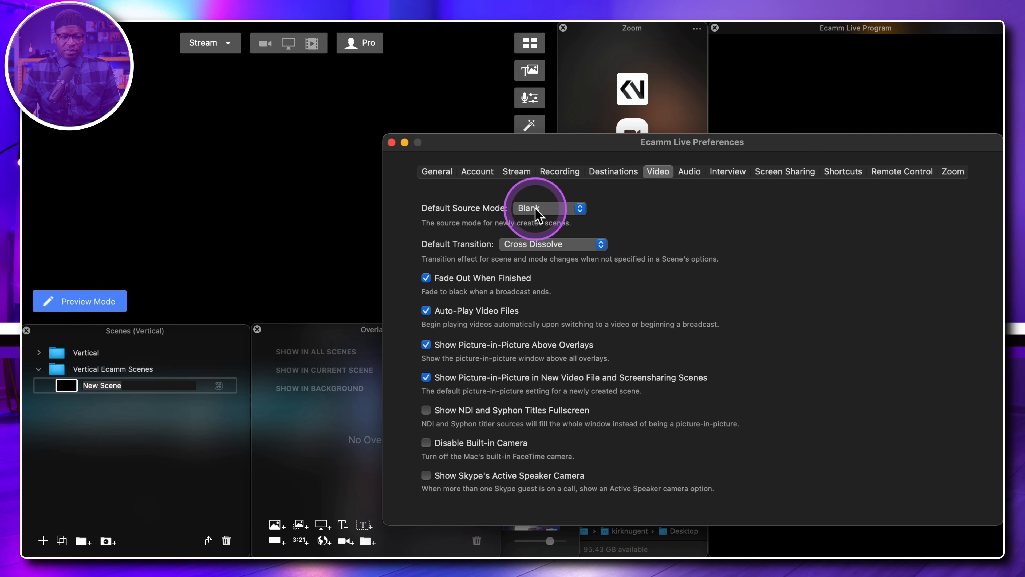
click(536, 208)
click(659, 220)
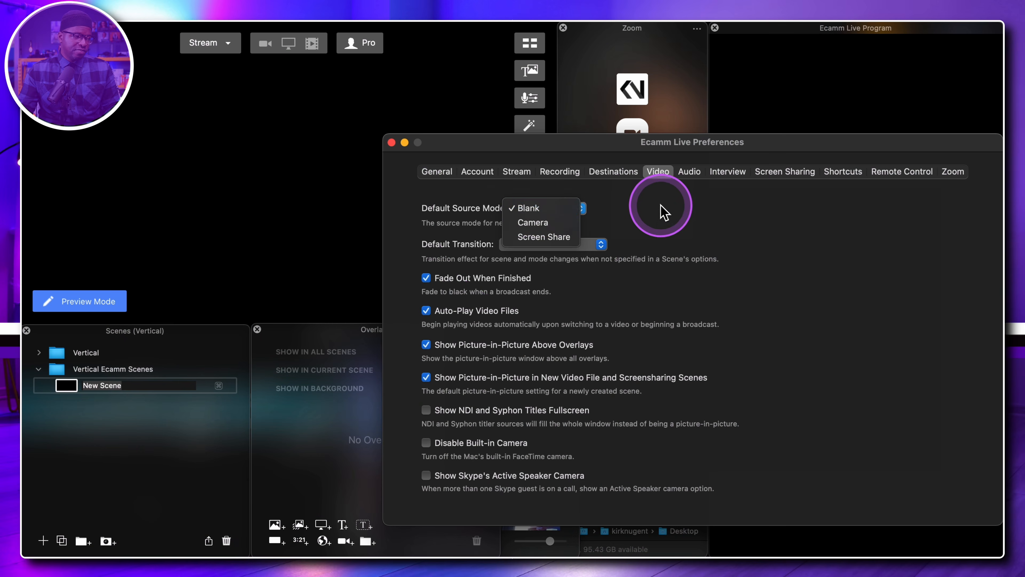
click(662, 213)
click(391, 142)
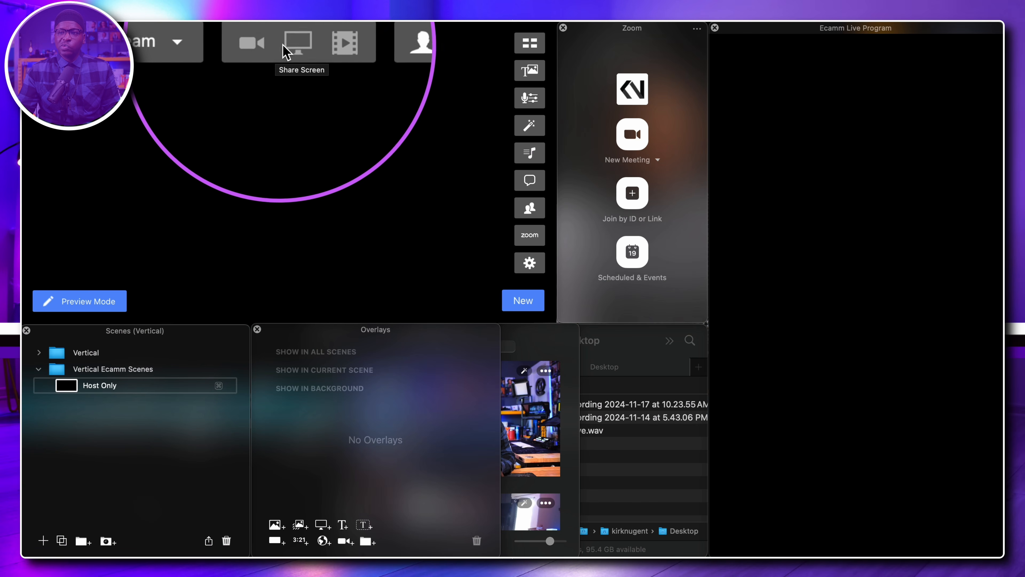
Step: Switch the Host Only scene's source to the camera
click(265, 43)
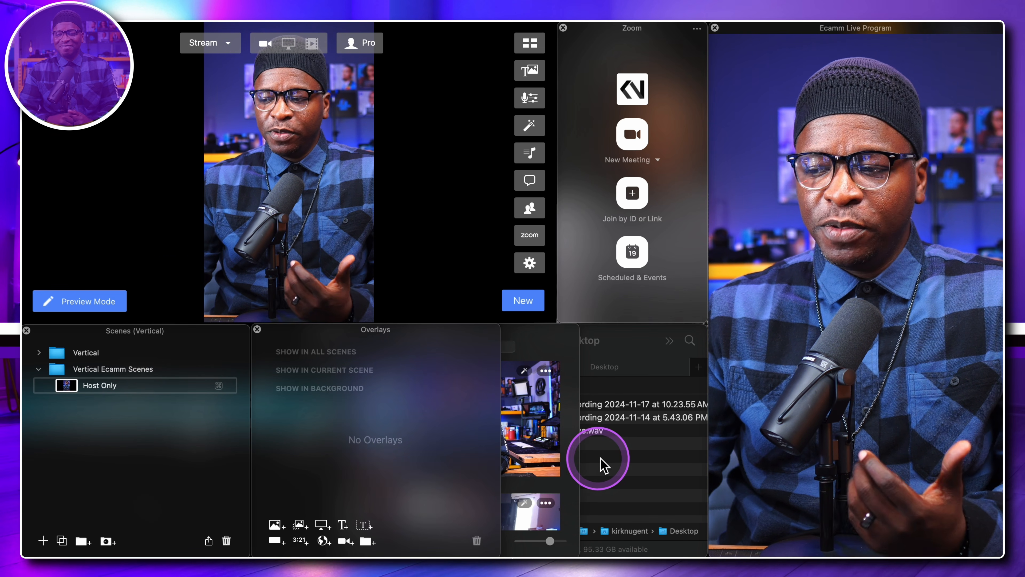
click(606, 465)
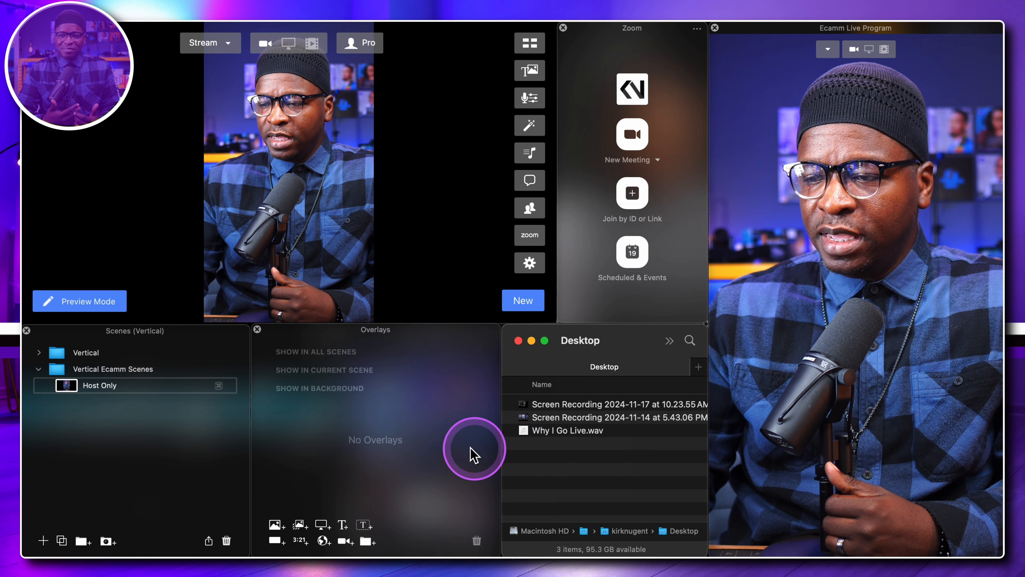
click(458, 286)
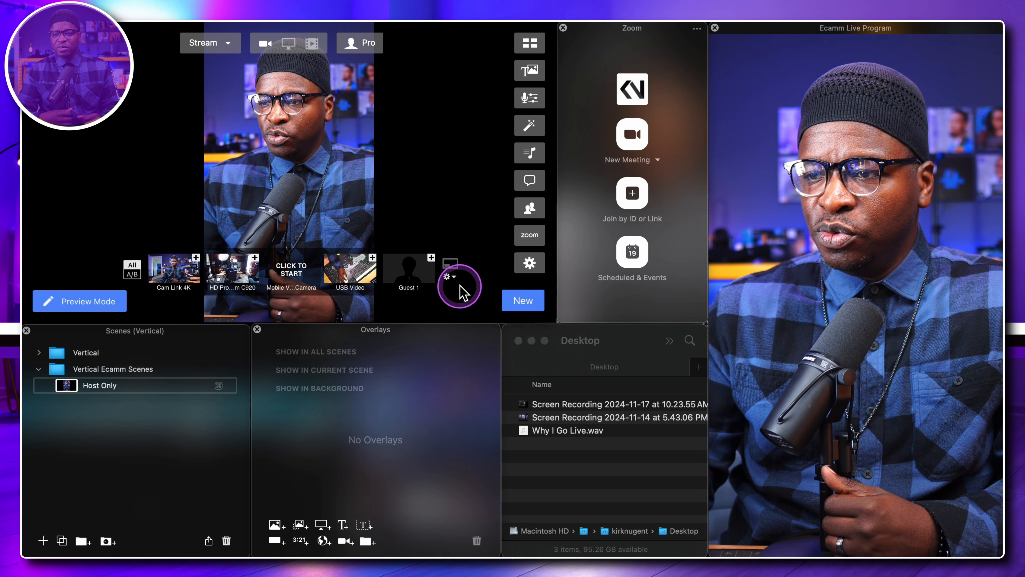
click(533, 334)
click(341, 329)
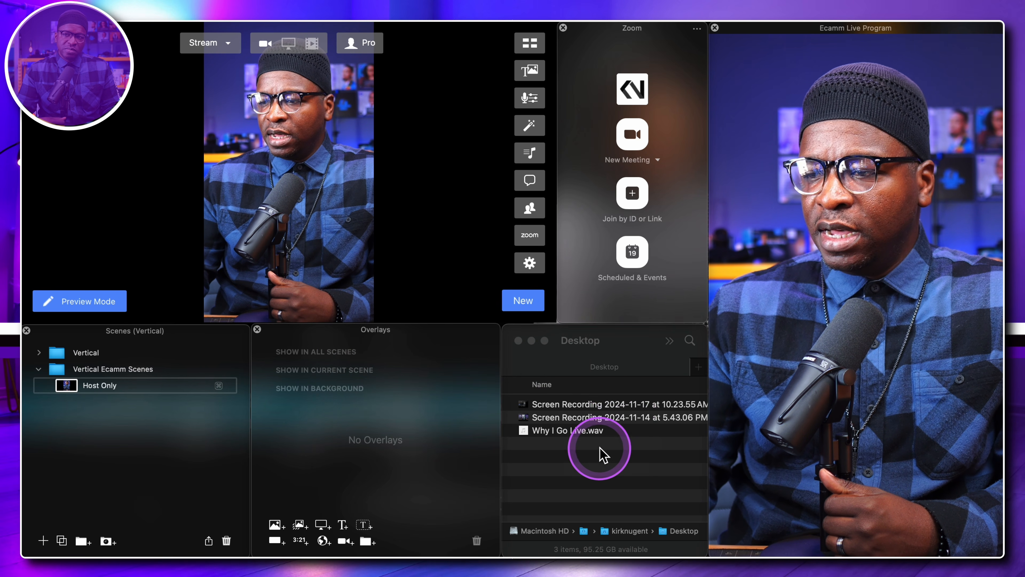
Step: Browse from the Desktop folder to the Downloads folder in Finder
click(595, 434)
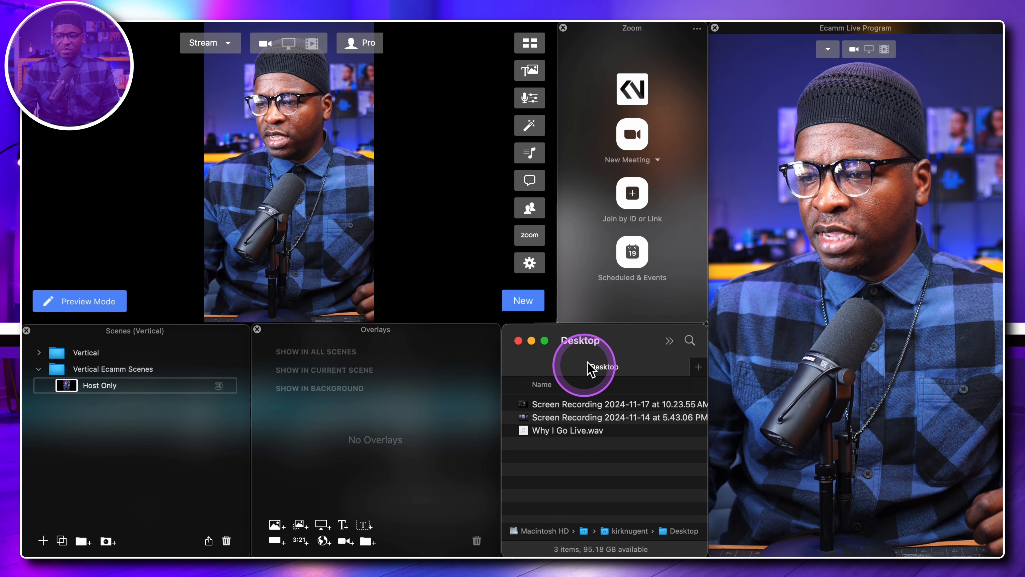
double_click(630, 531)
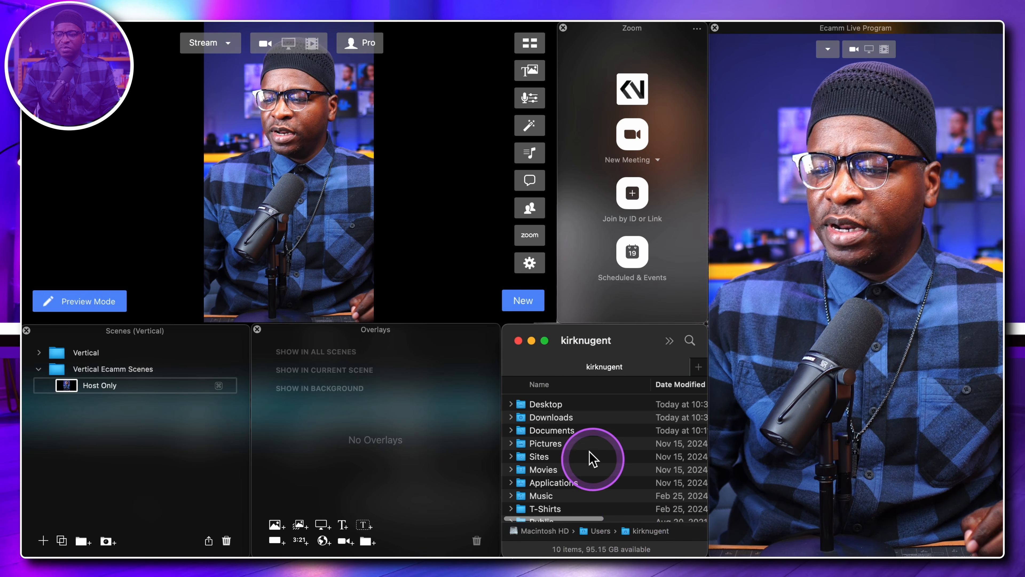
double_click(558, 418)
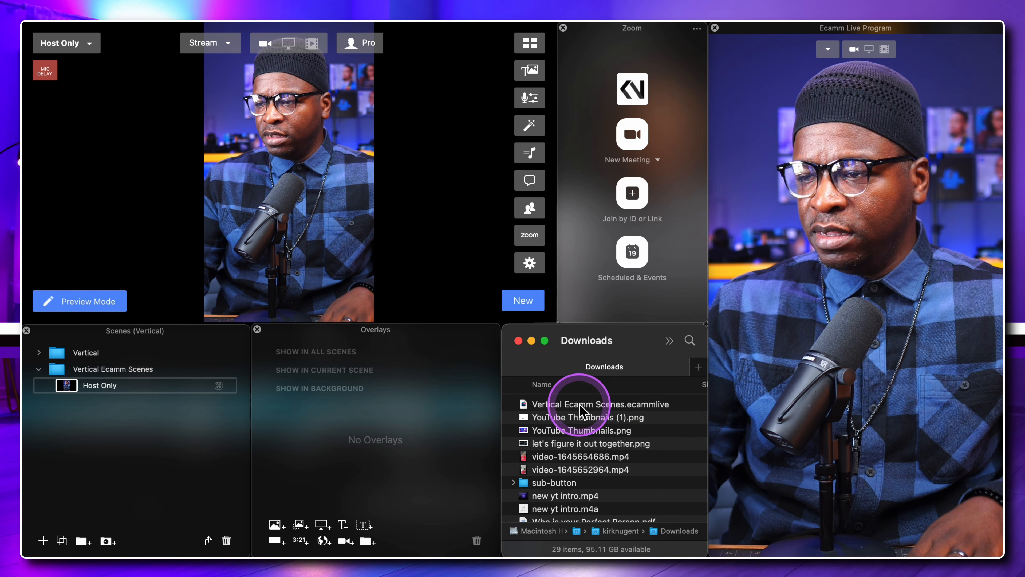
Step: Preview YouTube Thumbnails (1).png and add it as an overlay shown in the current scene
click(576, 429)
key(space)
key(Up)
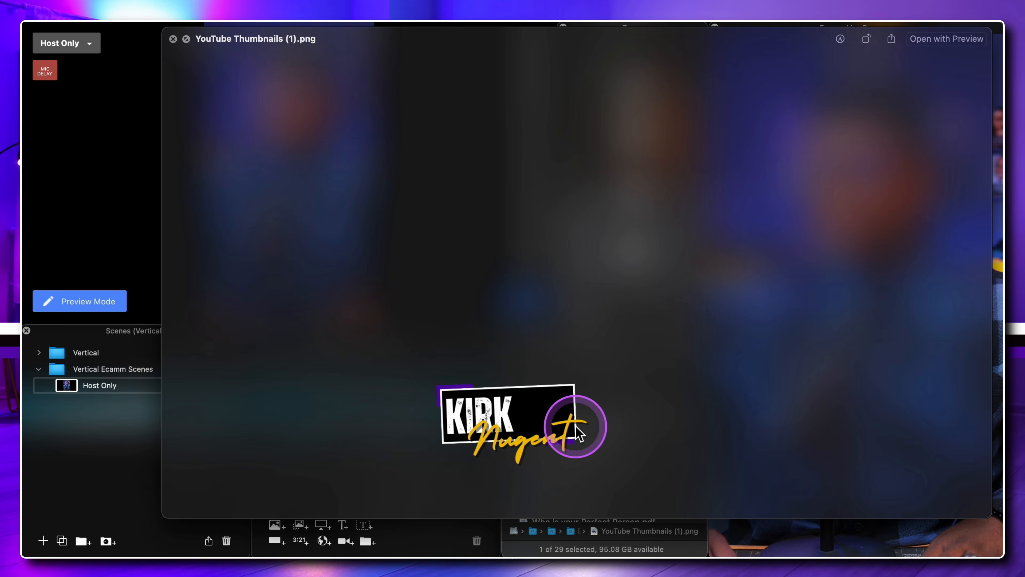
key(space)
drag(572, 423, 356, 383)
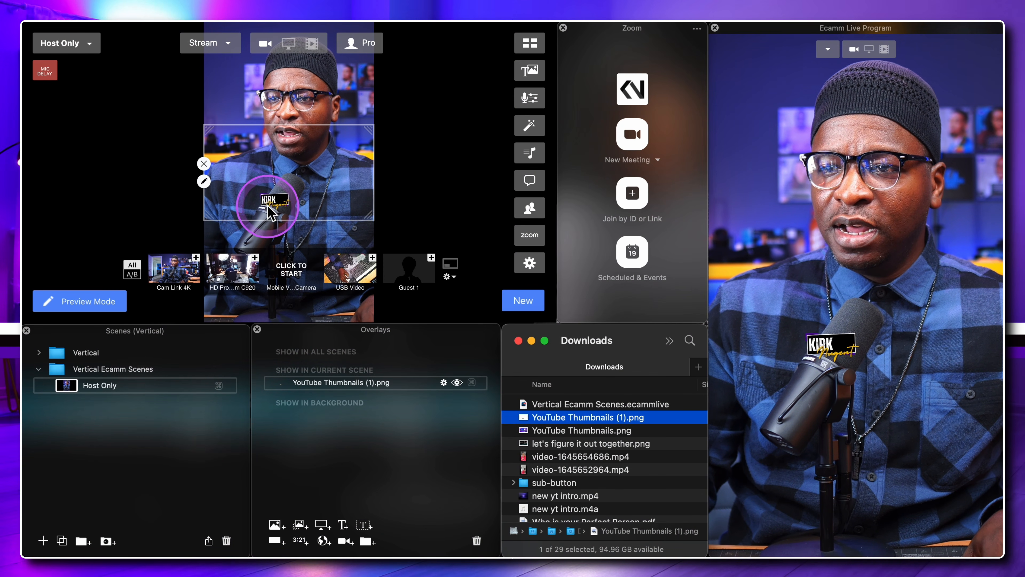
Step: Enlarge the logo overlay in the Host Only scene and move it beside the microphone at the video frame's right edge
mouse_move(274, 202)
mouse_down()
mouse_move(274, 184)
mouse_move(284, 186)
mouse_up()
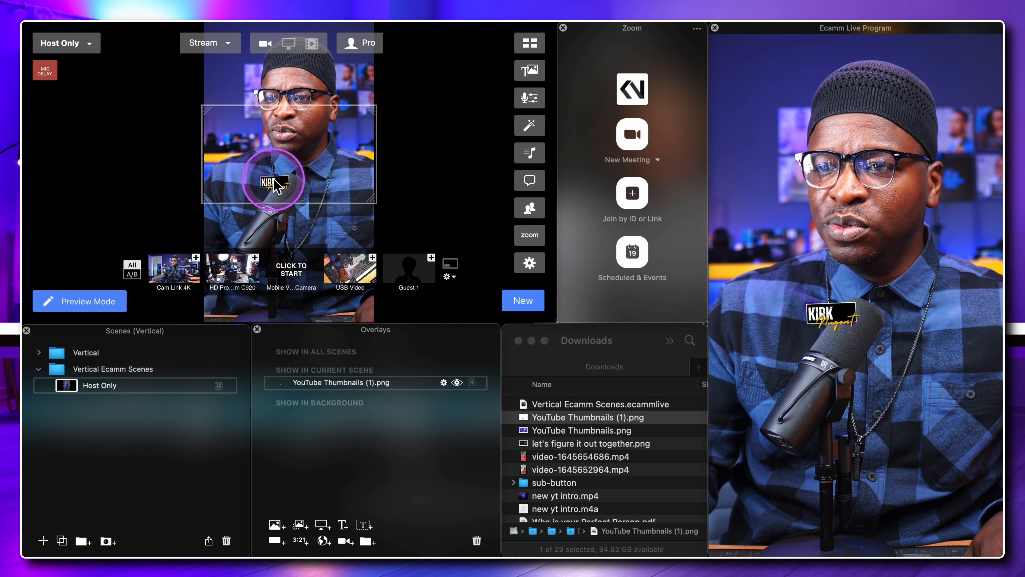
scroll(276, 187, up, 6)
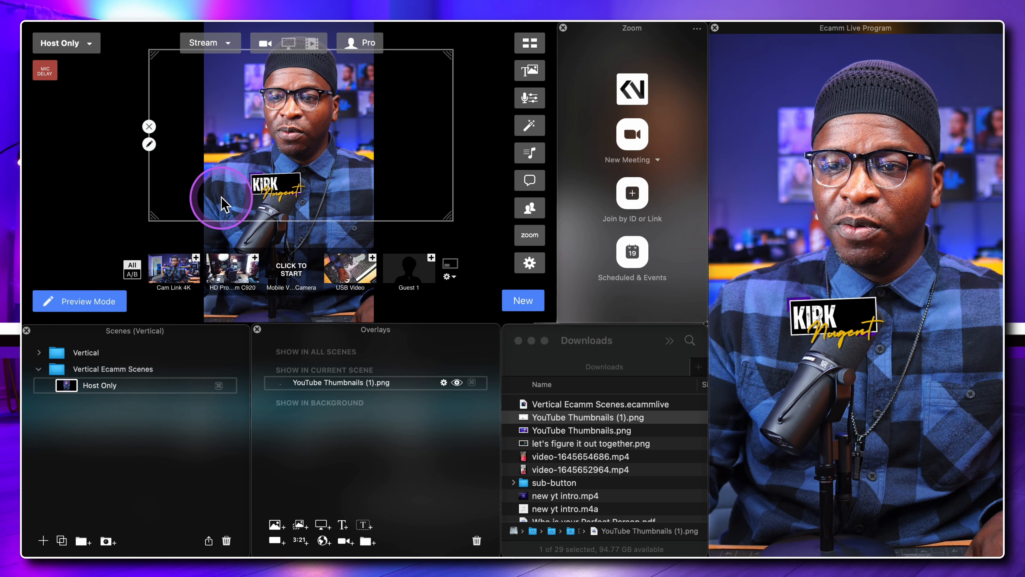
mouse_move(149, 196)
mouse_down()
mouse_move(160, 195)
mouse_move(151, 193)
mouse_up()
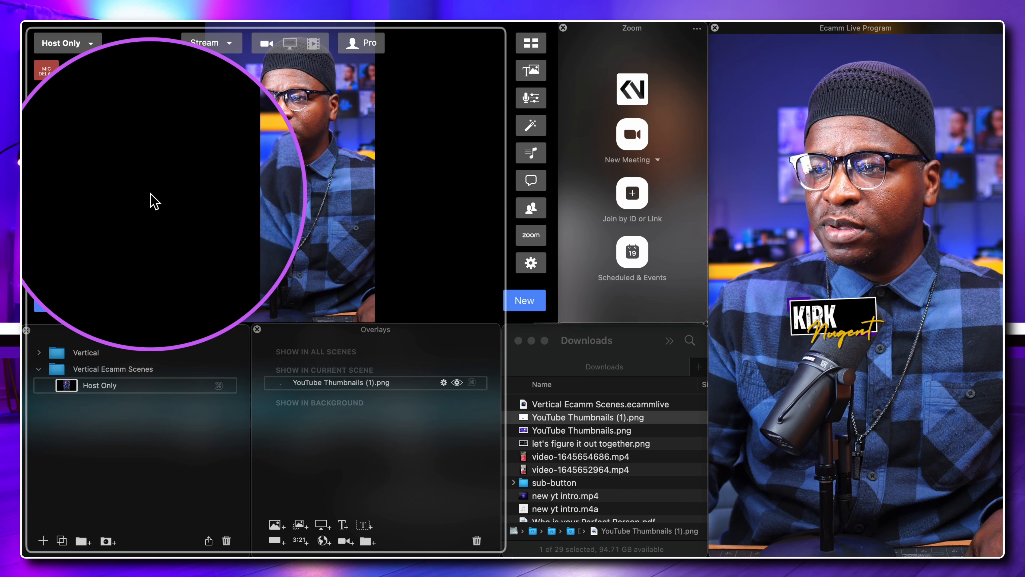
drag(280, 181, 346, 187)
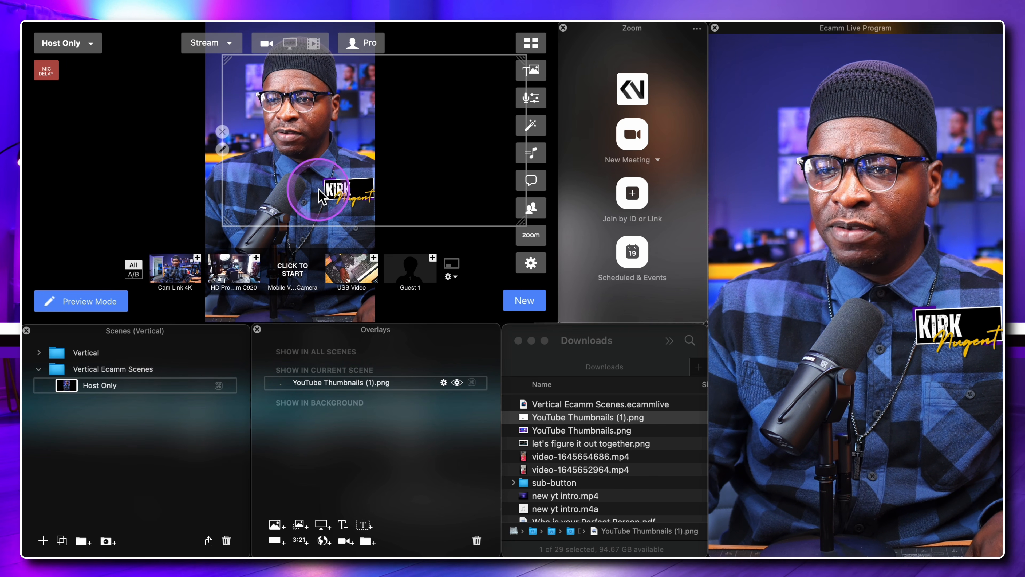
Step: Crop the empty area around the logo overlay and place the logo in the upper-left corner of the video frame
drag(221, 185, 226, 187)
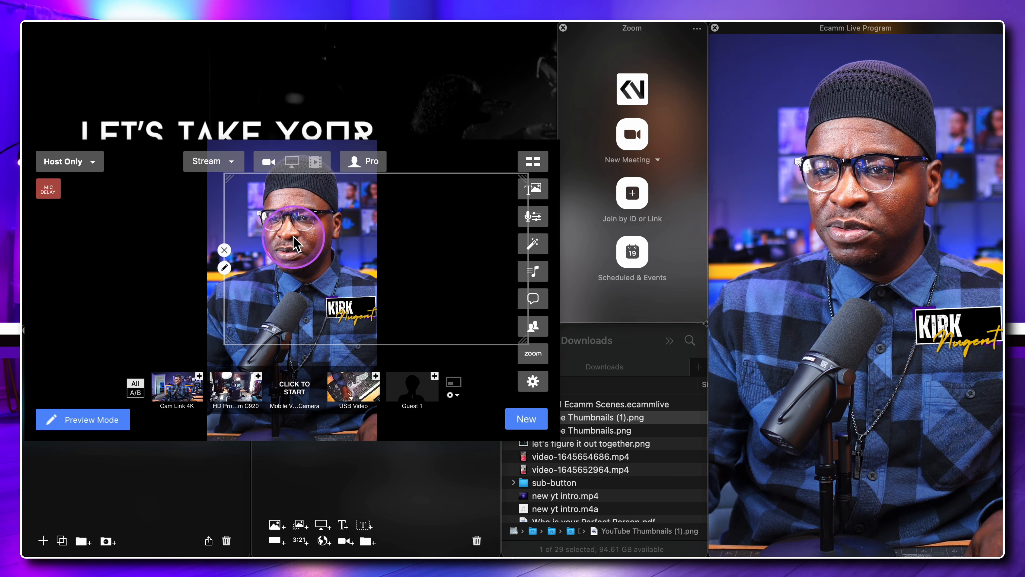
drag(469, 229, 469, 121)
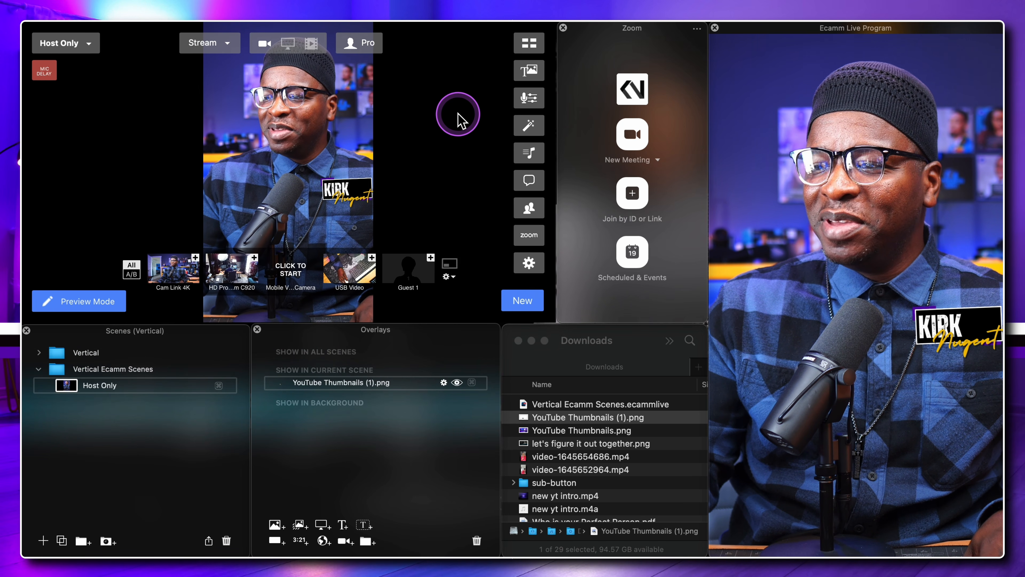
drag(343, 190, 317, 189)
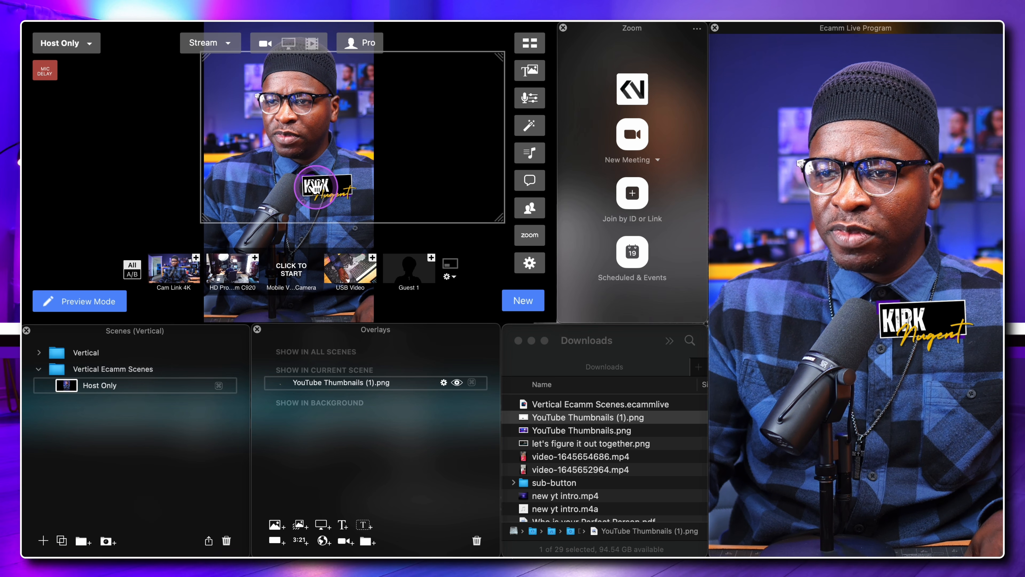
mouse_move(203, 217)
mouse_down()
mouse_move(236, 211)
mouse_move(246, 179)
mouse_move(284, 183)
mouse_up()
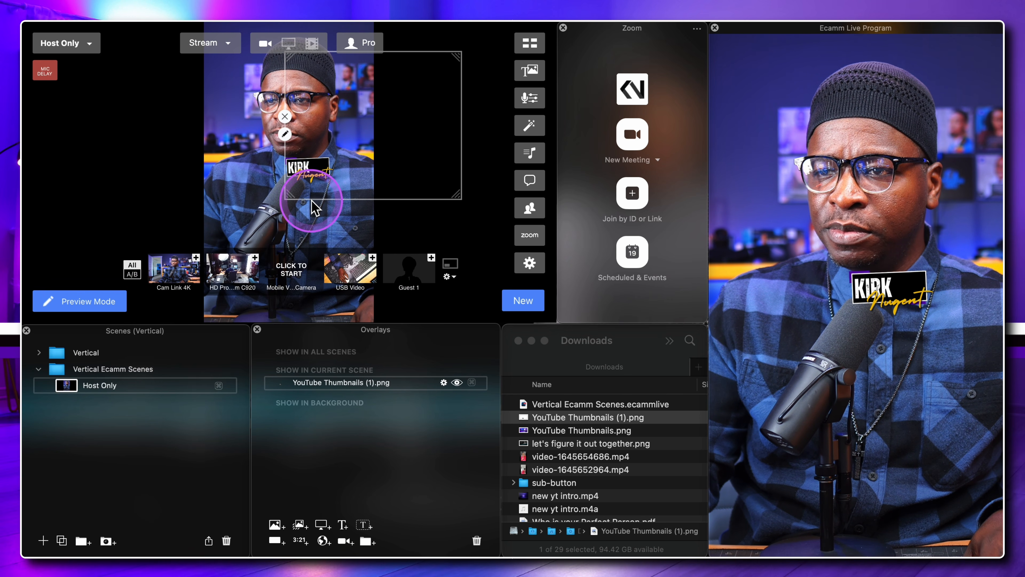
drag(312, 198, 314, 183)
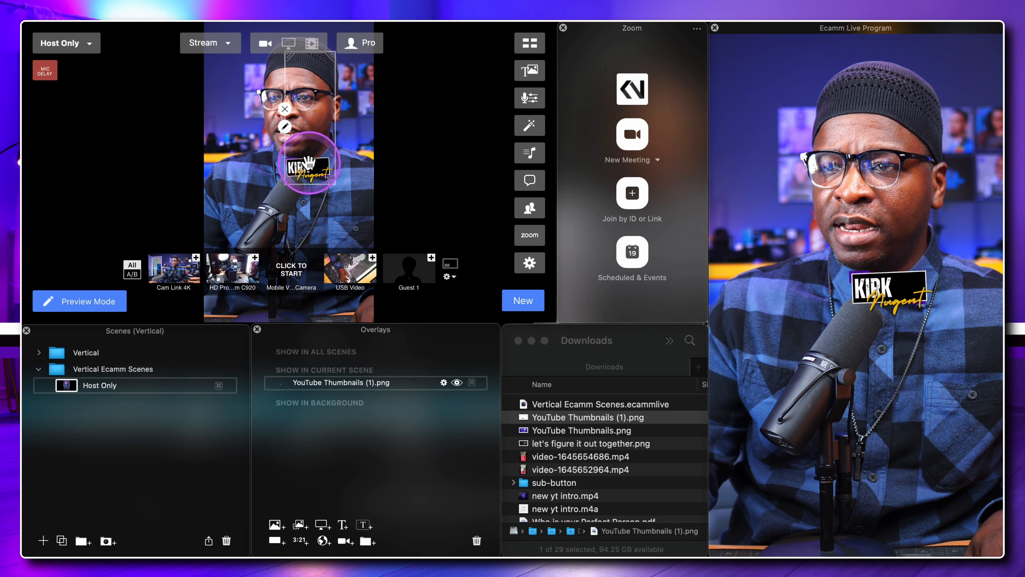
drag(306, 169, 304, 189)
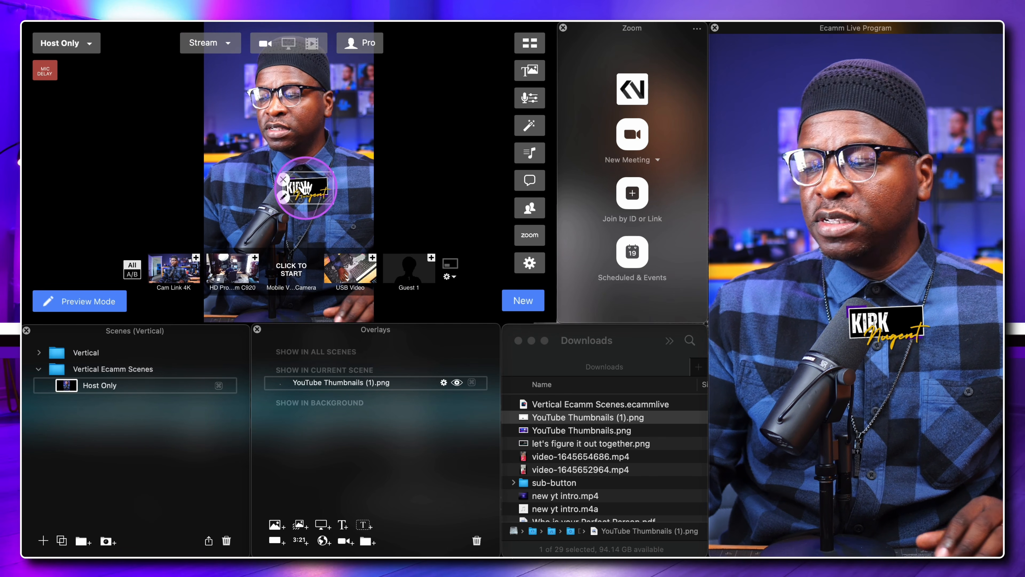
drag(303, 188, 233, 40)
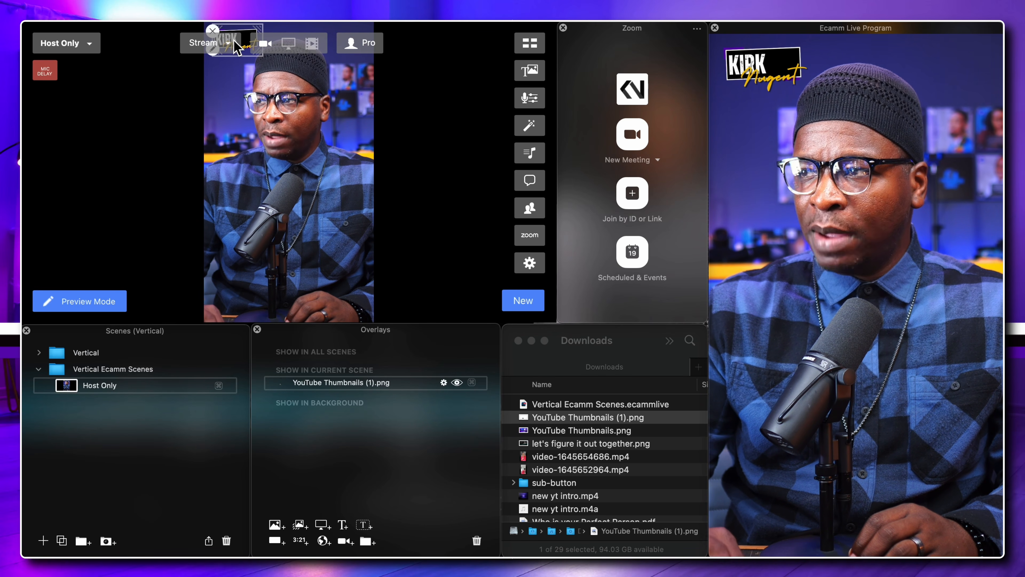
Step: Nudge the logo overlay slightly left in the Host Only scene and lock it in place
key(Left)
key(Left)
key(Left)
click(214, 45)
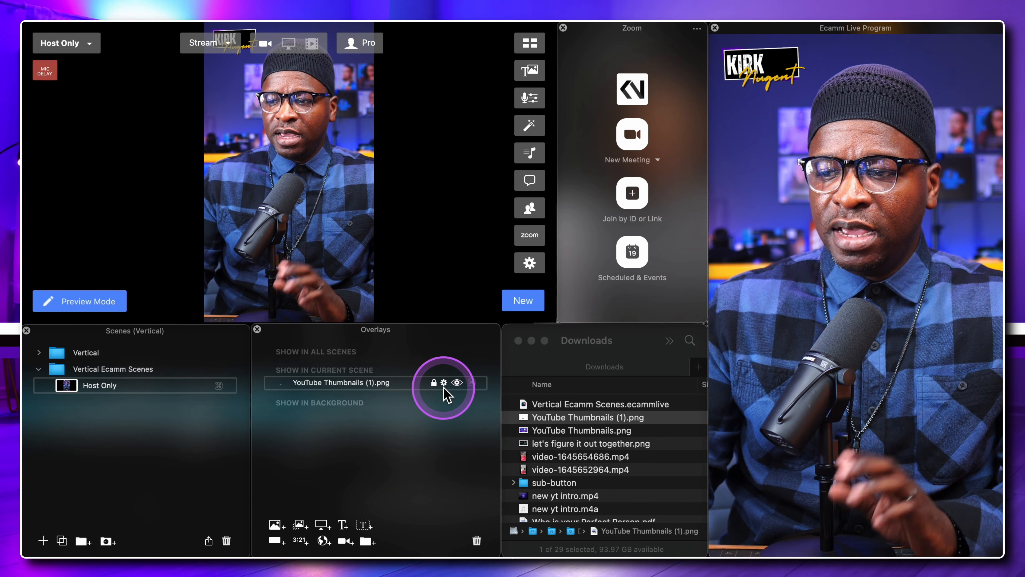
Step: Rename the YouTube Thumbnails (1).png overlay in the Host Only scene as Name
double_click(359, 383)
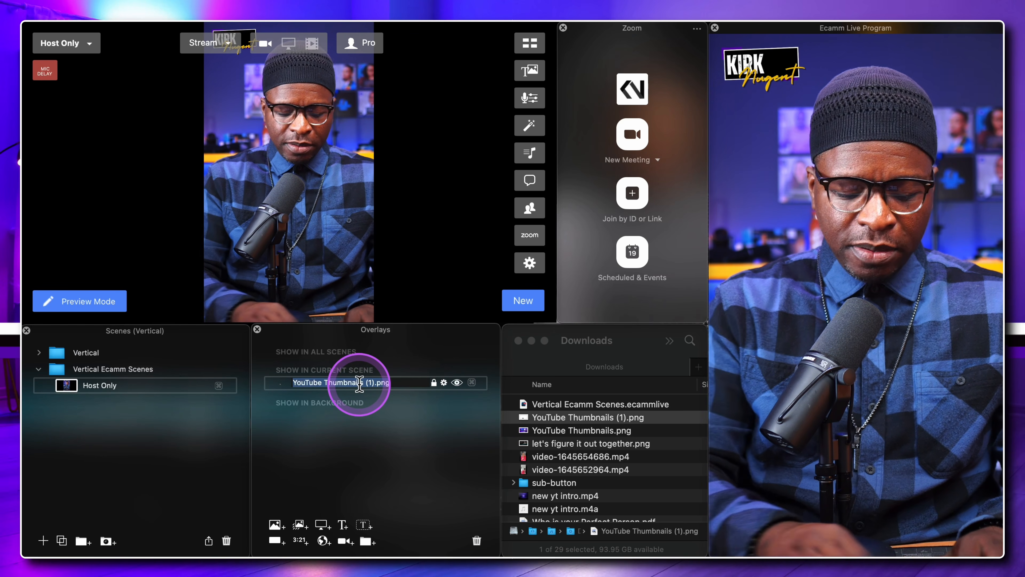
text(Name)
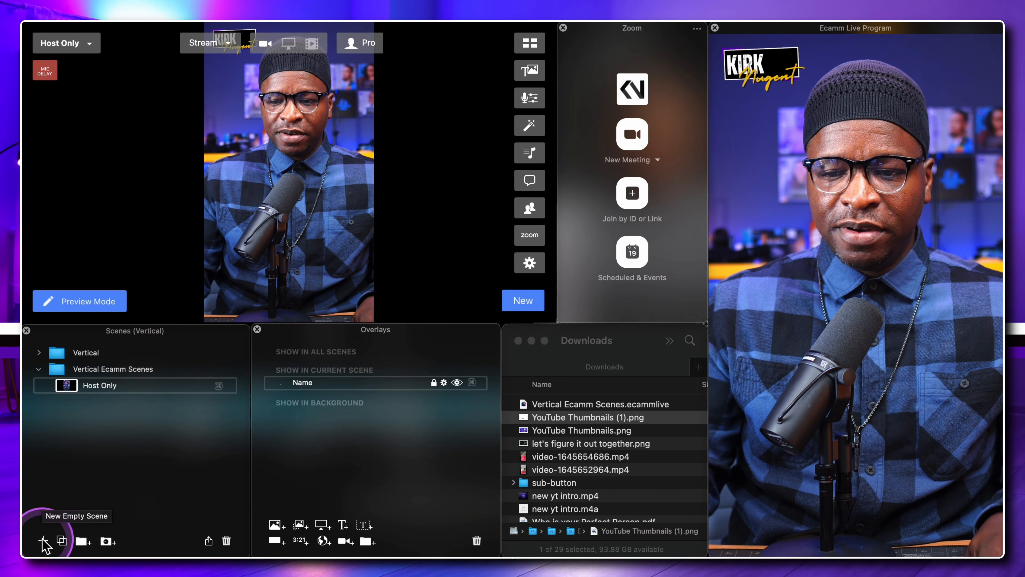
Step: Create an empty scene named Host + GUest and show the host camera together with Guest 1 in it
click(43, 541)
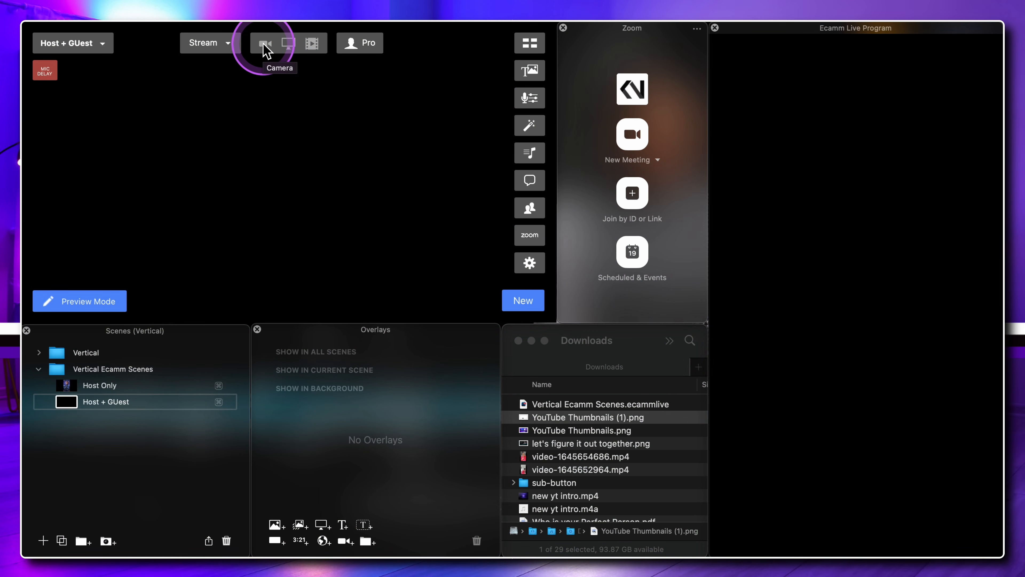
click(266, 44)
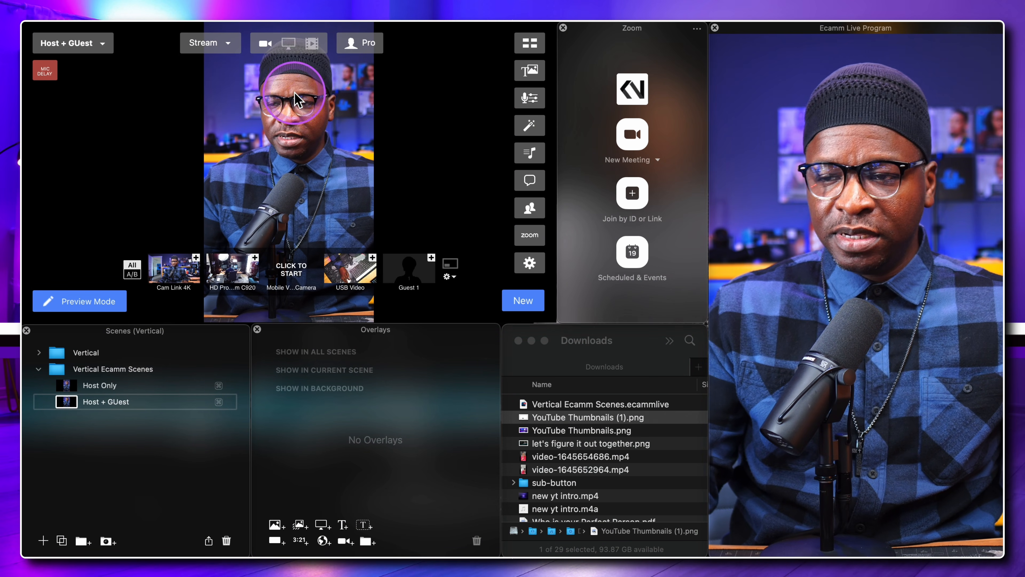
click(416, 287)
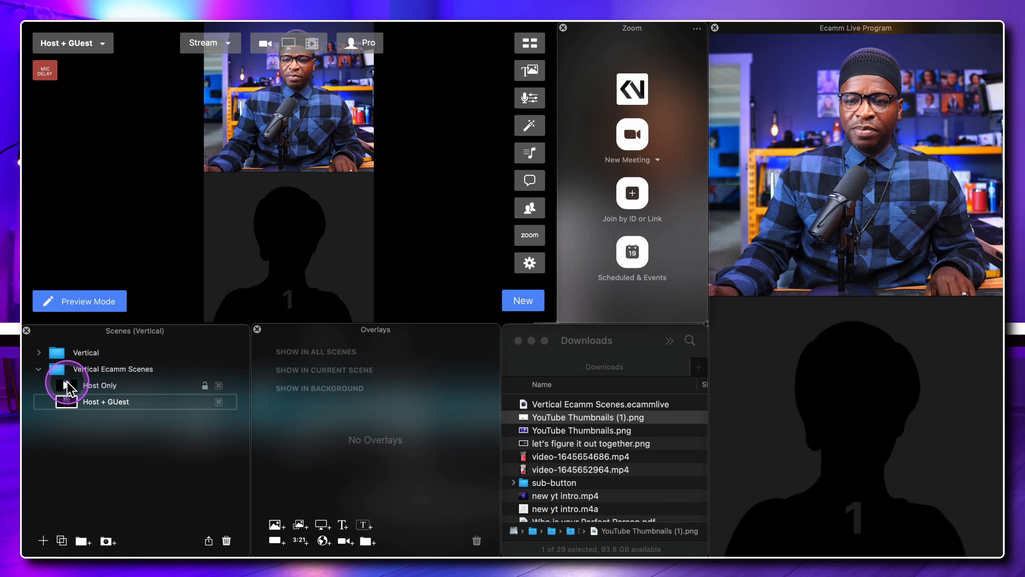
Step: Copy the Name overlay from the Host Only scene into the Host + GUest scene
click(75, 385)
click(322, 386)
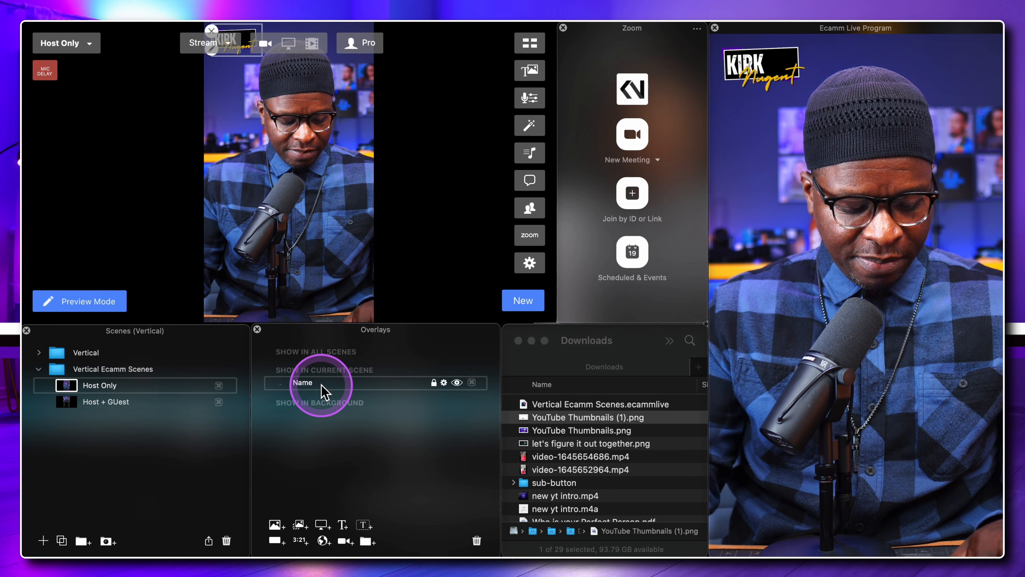
click(97, 401)
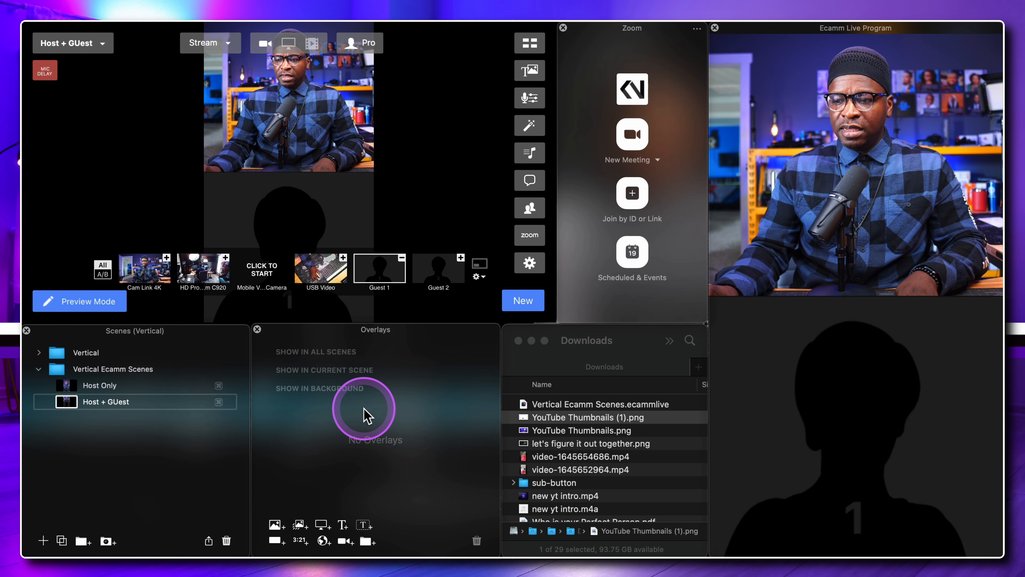
key(super+v)
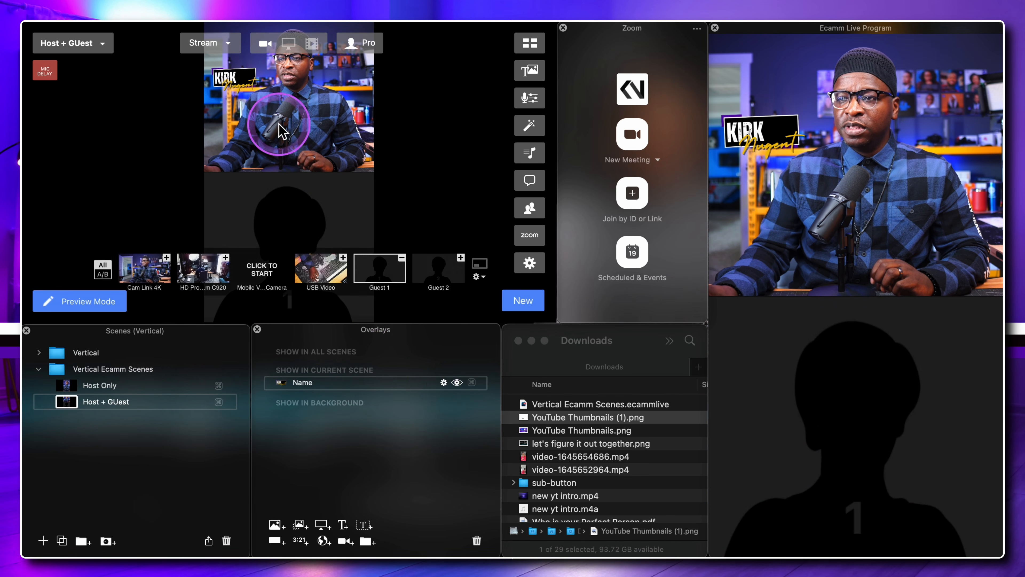
Step: Move the copied logo overlay to the upper-left corner of the host's picture and fine-tune its position upward
drag(234, 77, 233, 43)
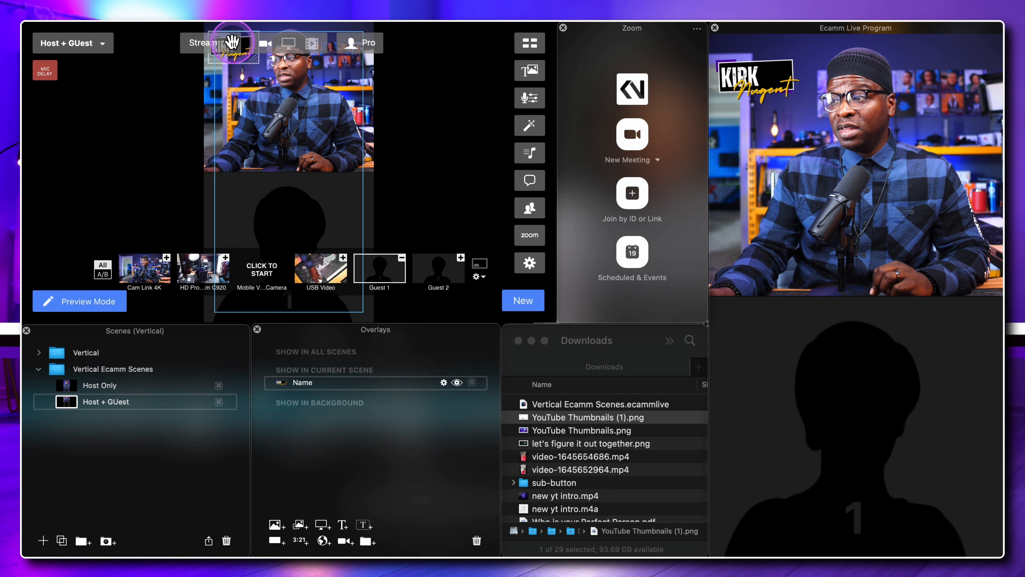
key(Up)
key(Up)
key(Up)
key(Up)
key(Up)
key(Up)
key(Up)
key(Up)
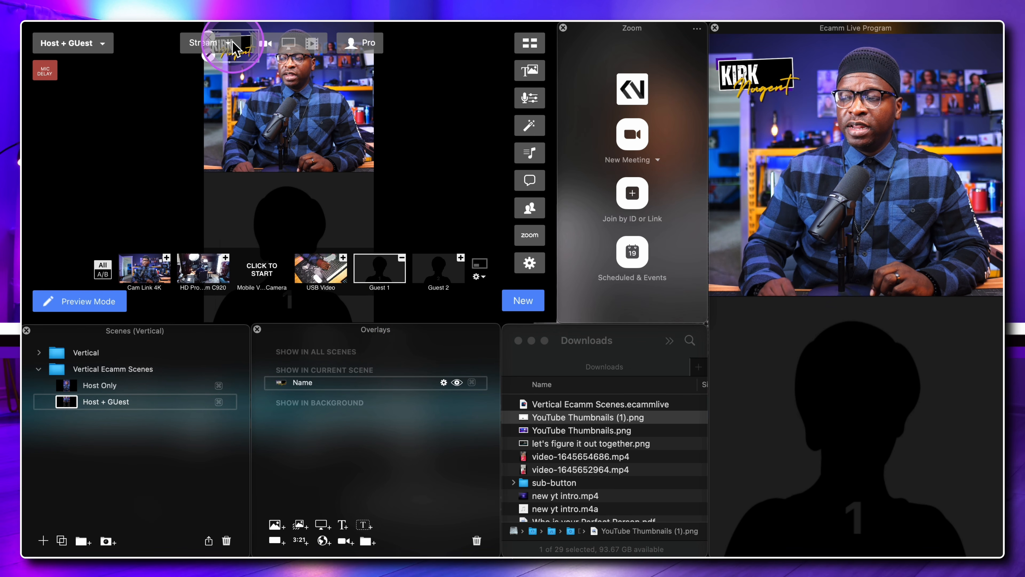
key(Up)
key(Up)
key(Up)
key(Up)
key(Up)
key(Up)
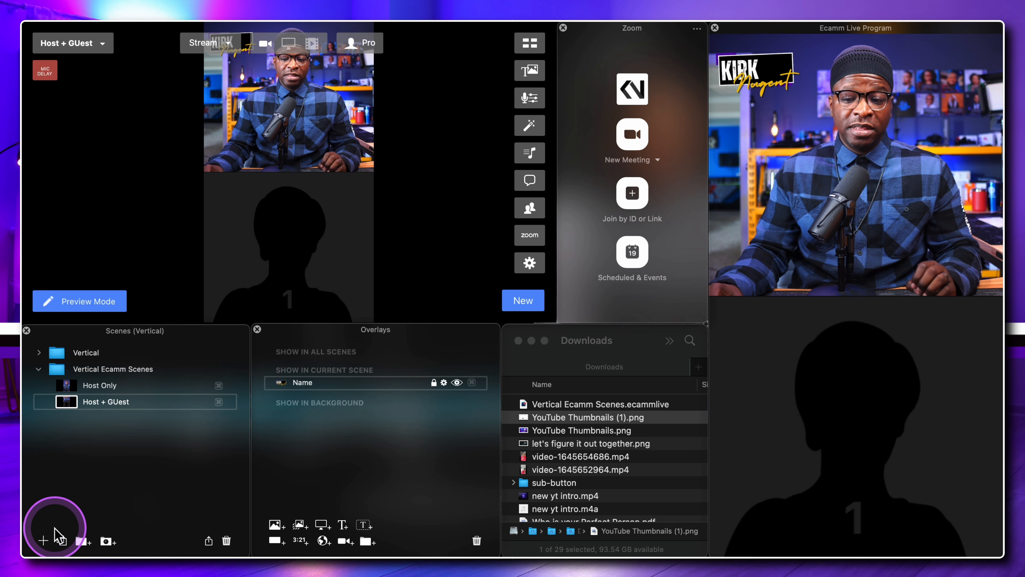
Step: Create another empty scene named 3 Camera (TopDown)
click(42, 540)
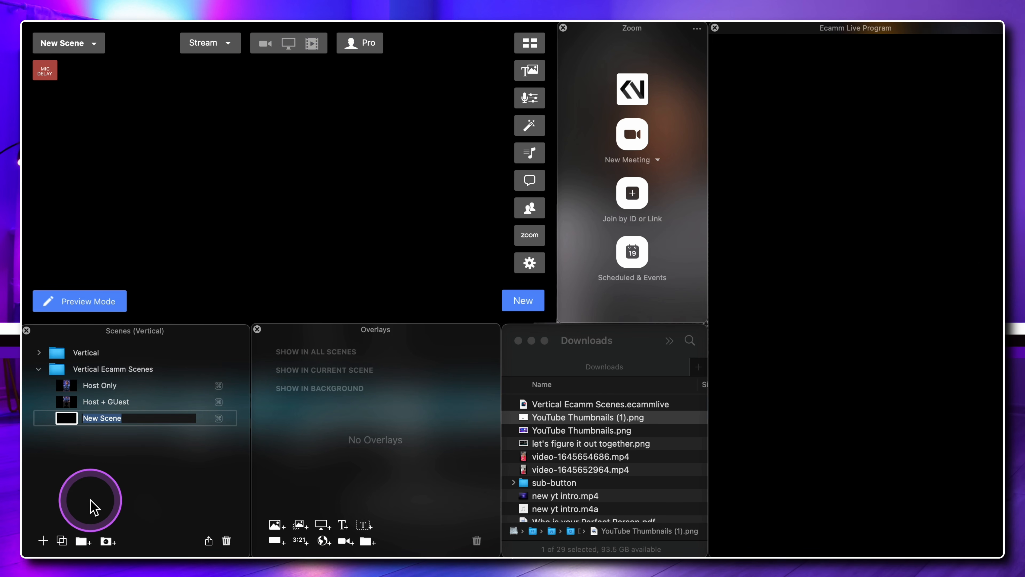
text(3 Came)
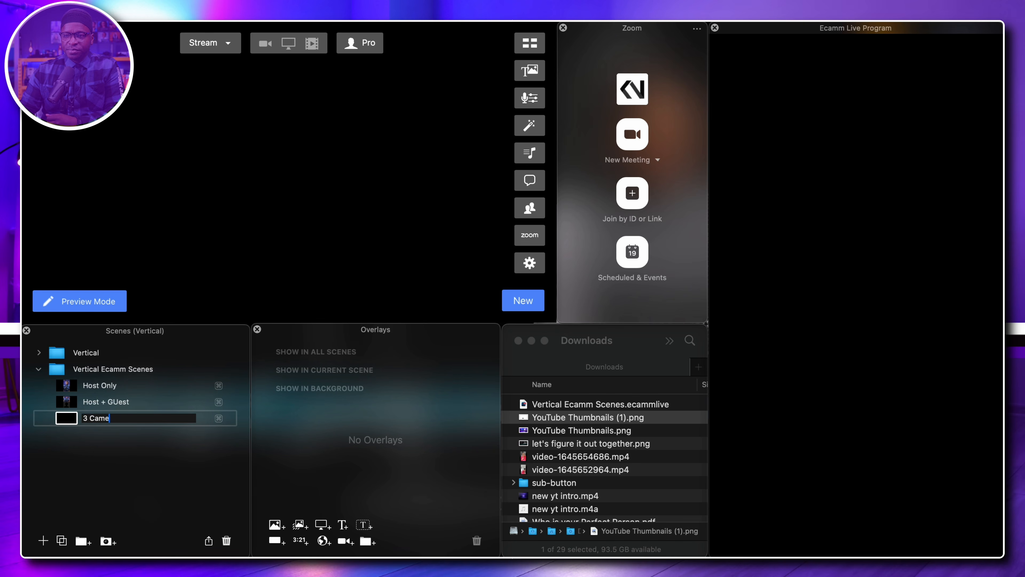
text(ra ()
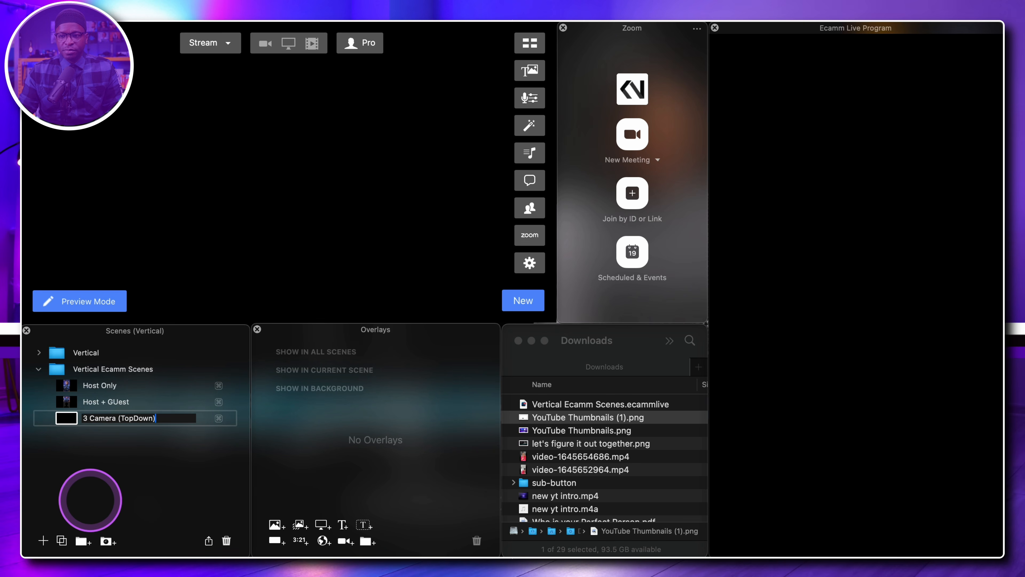
text(TopDown))
key(Return)
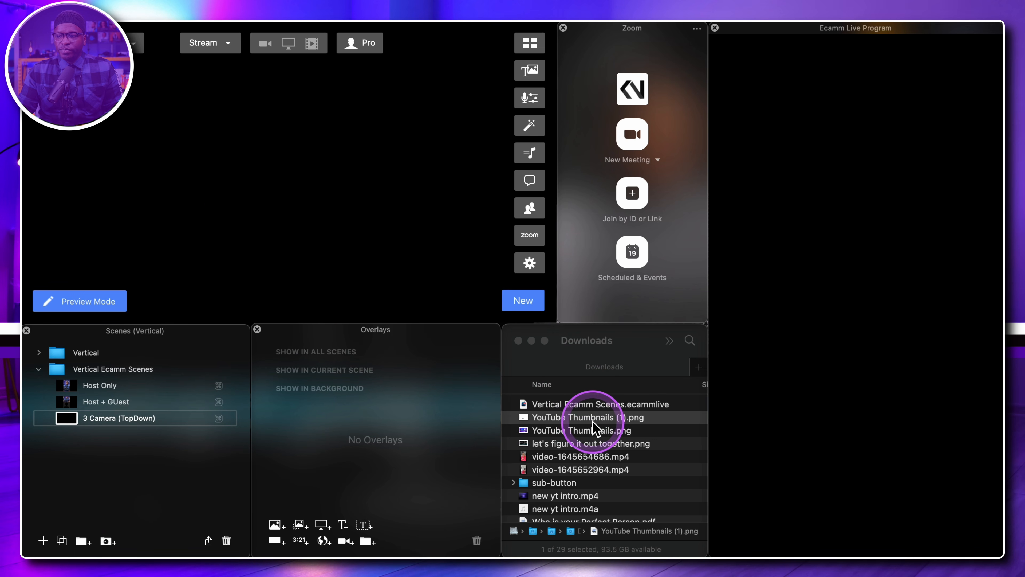
Step: Add YouTube Thumbnails.png from Downloads as an overlay and enlarge it to fill the vertical frame as the scene's backdrop
click(579, 425)
drag(578, 428, 346, 379)
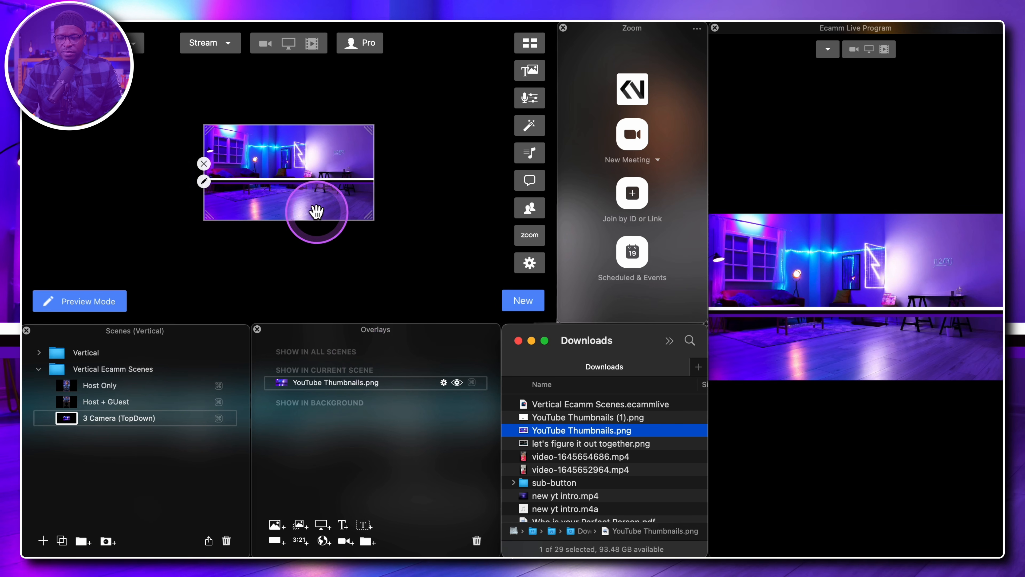
scroll(291, 176, up, 10)
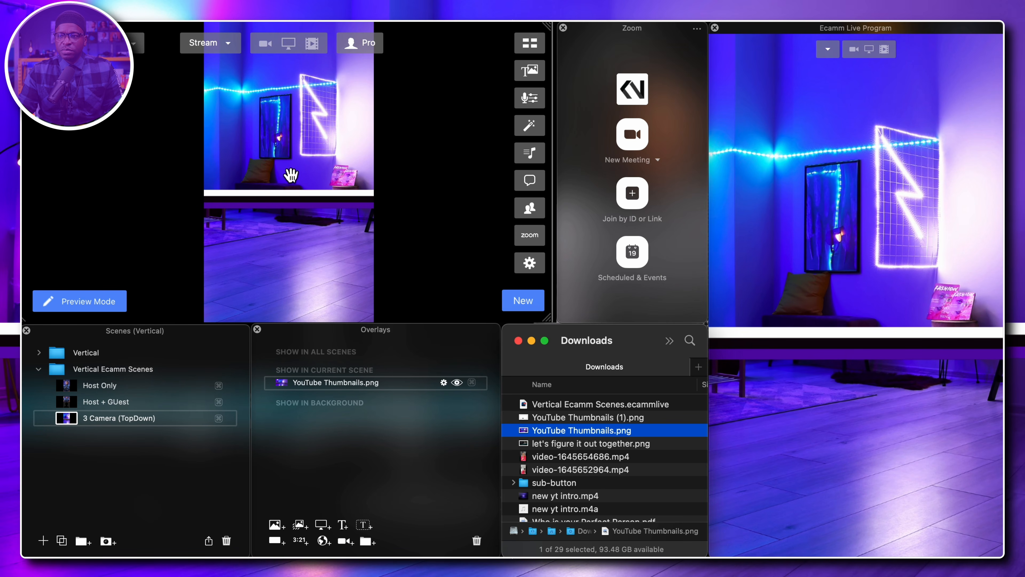
mouse_move(304, 198)
mouse_down()
mouse_move(238, 197)
mouse_move(339, 201)
mouse_move(305, 199)
mouse_move(313, 202)
mouse_up()
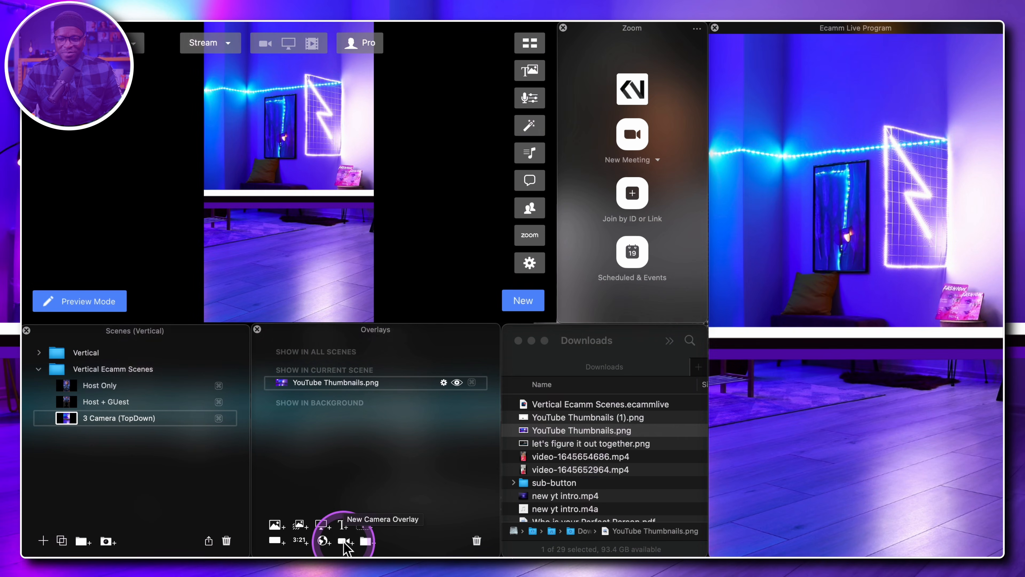
Step: Add a Cam Link 4K camera overlay at the top of the vertical frame and give it a white color border
click(346, 541)
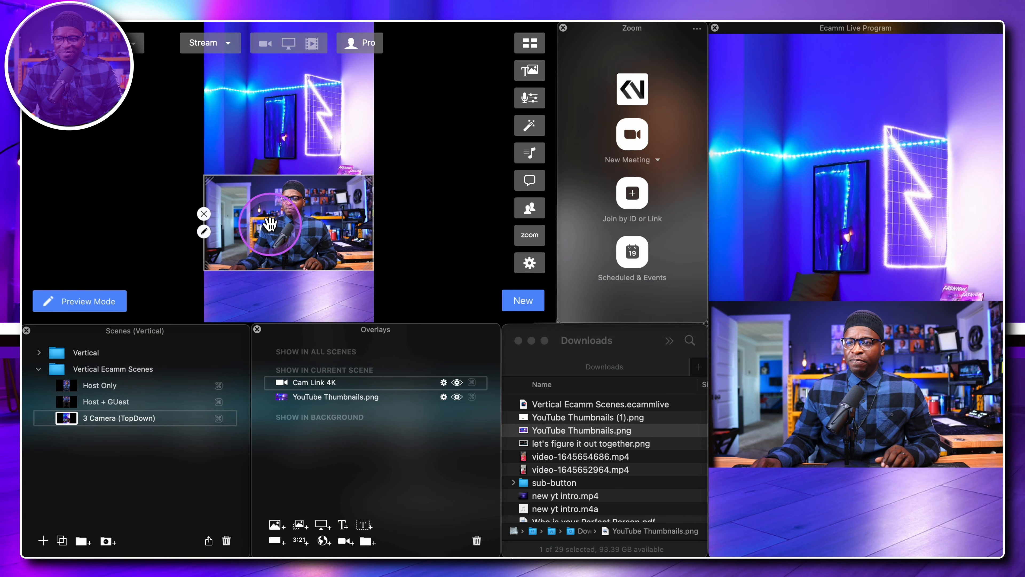
drag(256, 195, 269, 72)
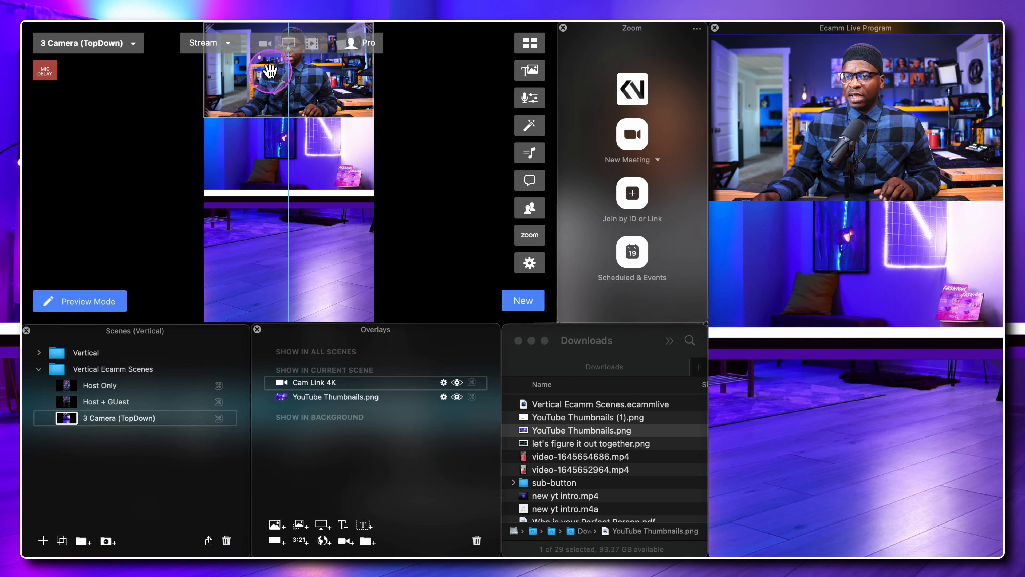
click(203, 78)
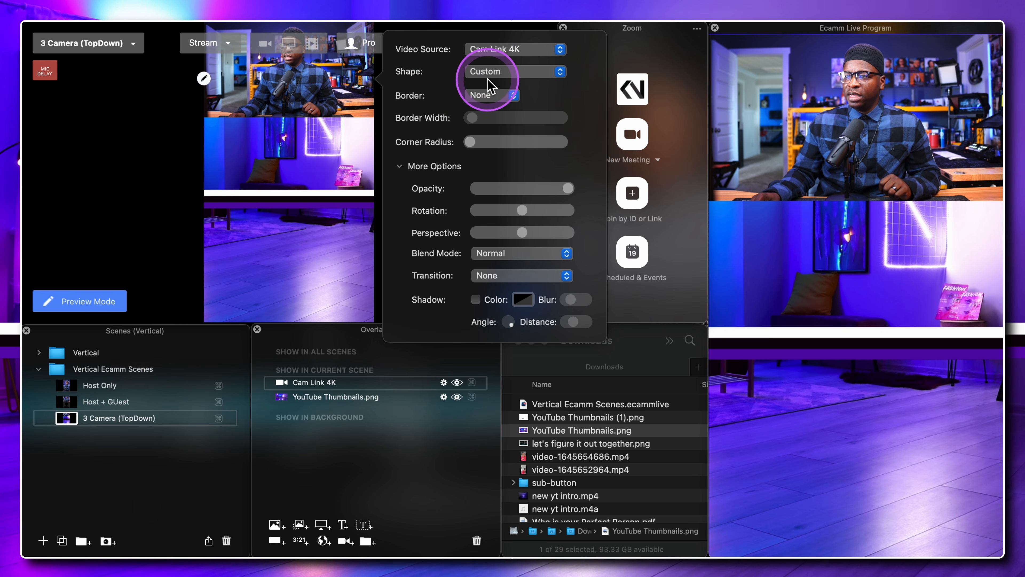
click(486, 101)
click(485, 107)
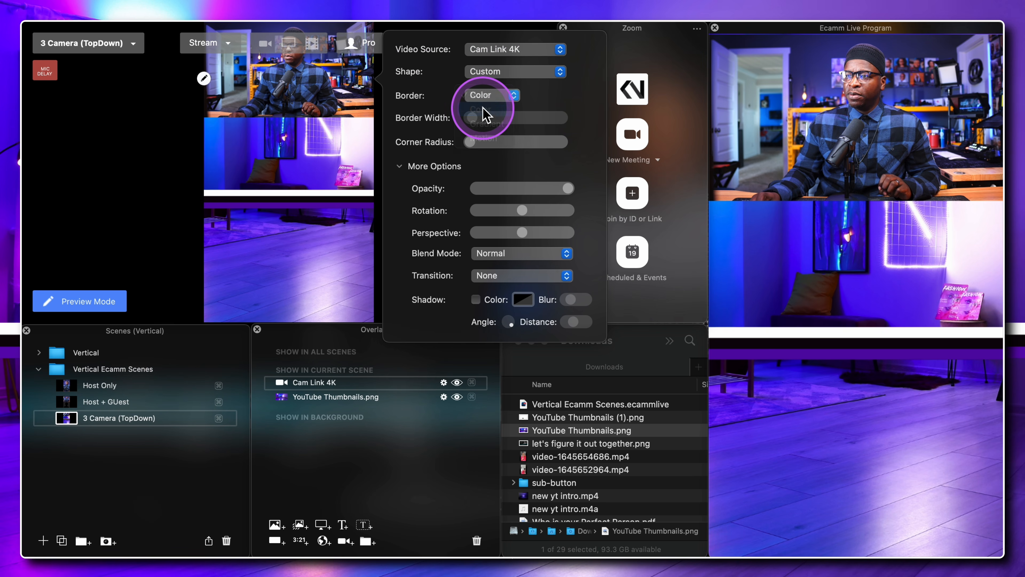
click(509, 208)
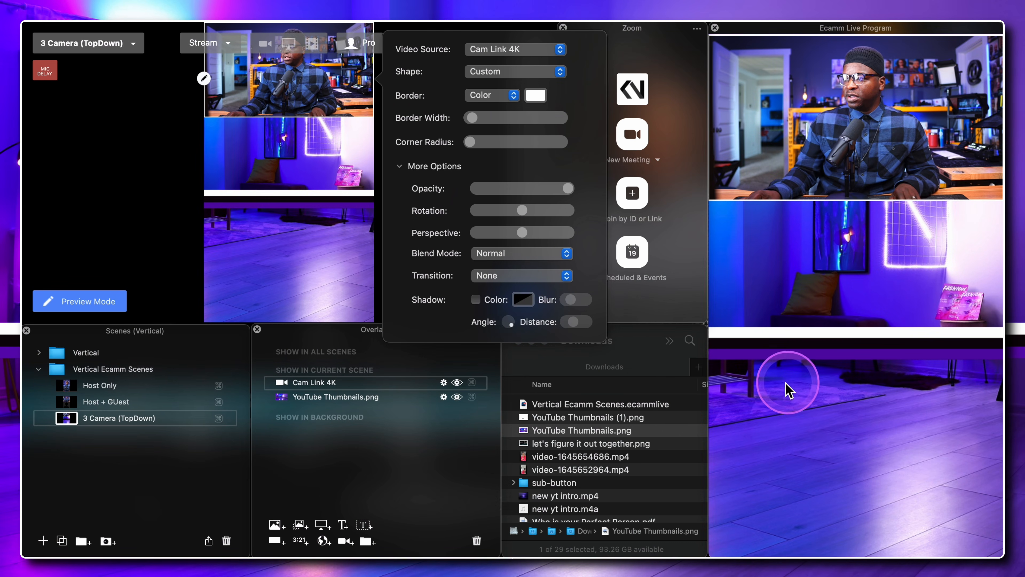
click(204, 79)
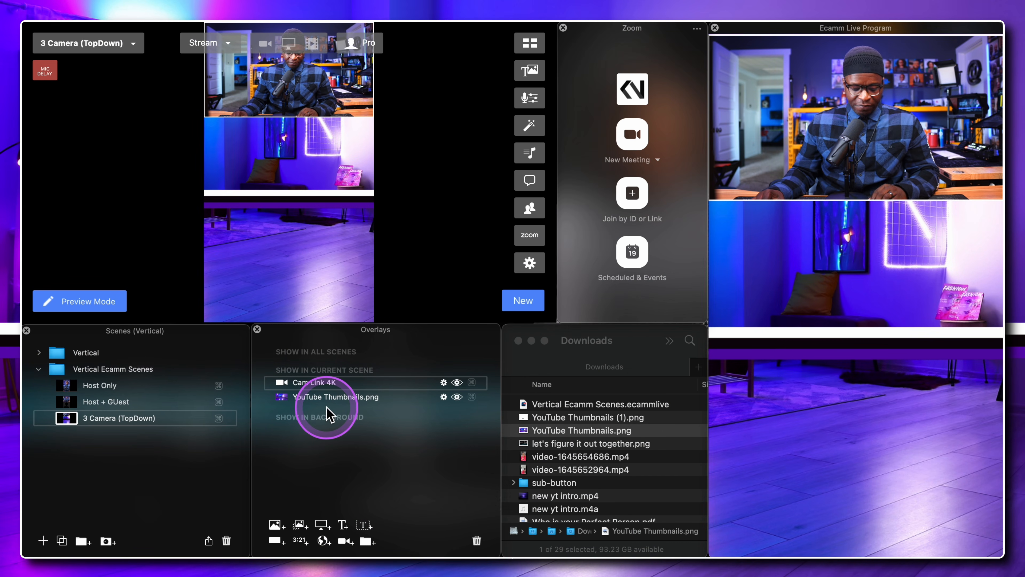
Step: Paste the Name overlay into the 3 Camera (TopDown) scene and lock the Cam Link 4K and YouTube Thumbnails.png overlays
key(super+v)
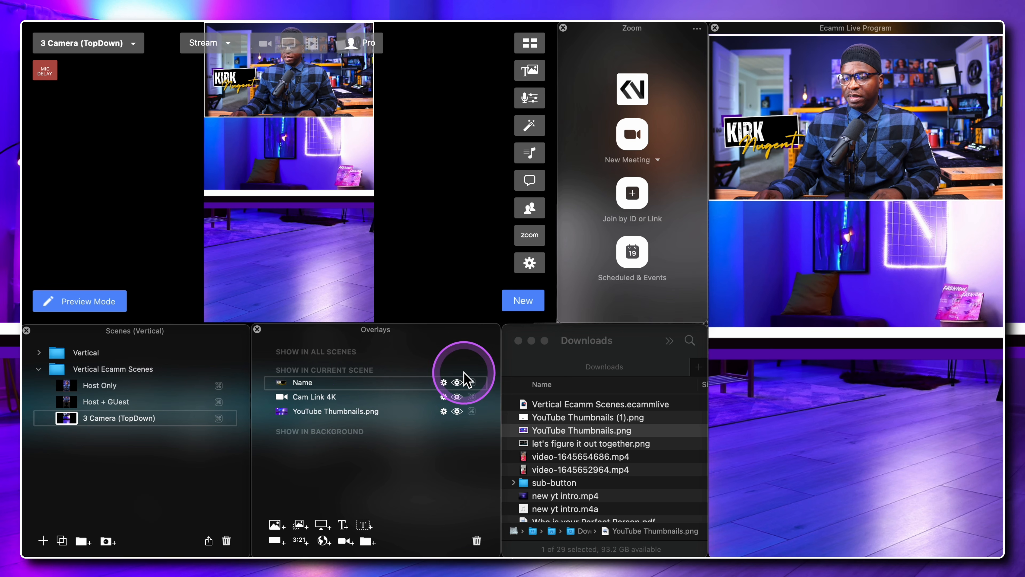
click(434, 396)
click(435, 409)
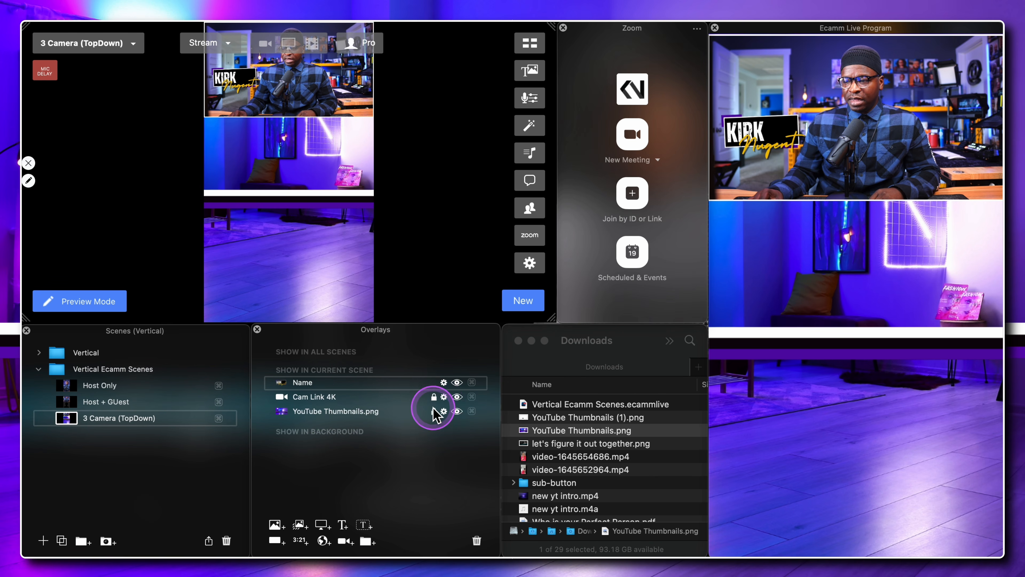
Step: Shrink the logo overlay and place it in the lower-right corner of the Cam Link 4K picture
click(298, 164)
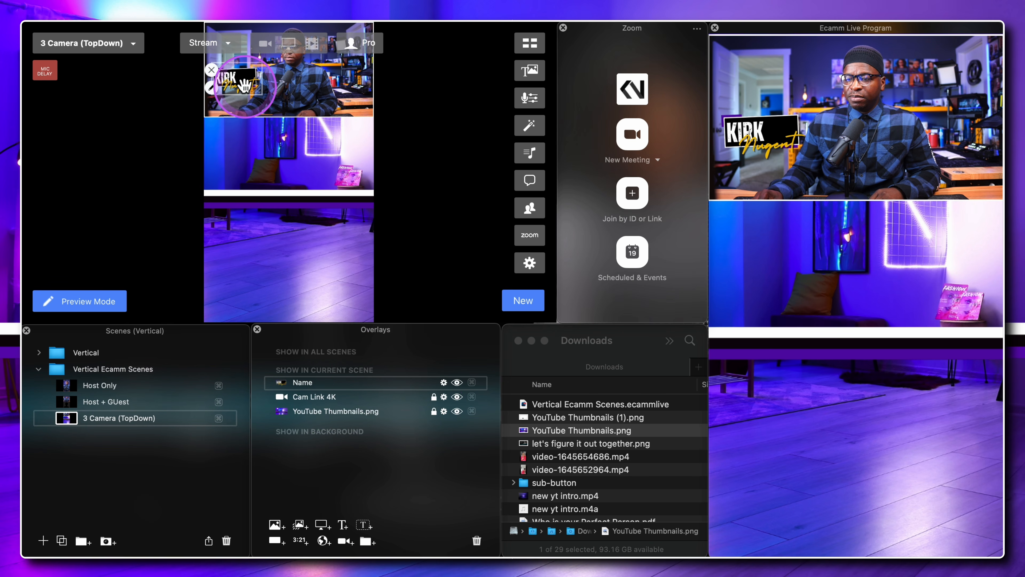
drag(240, 75, 271, 109)
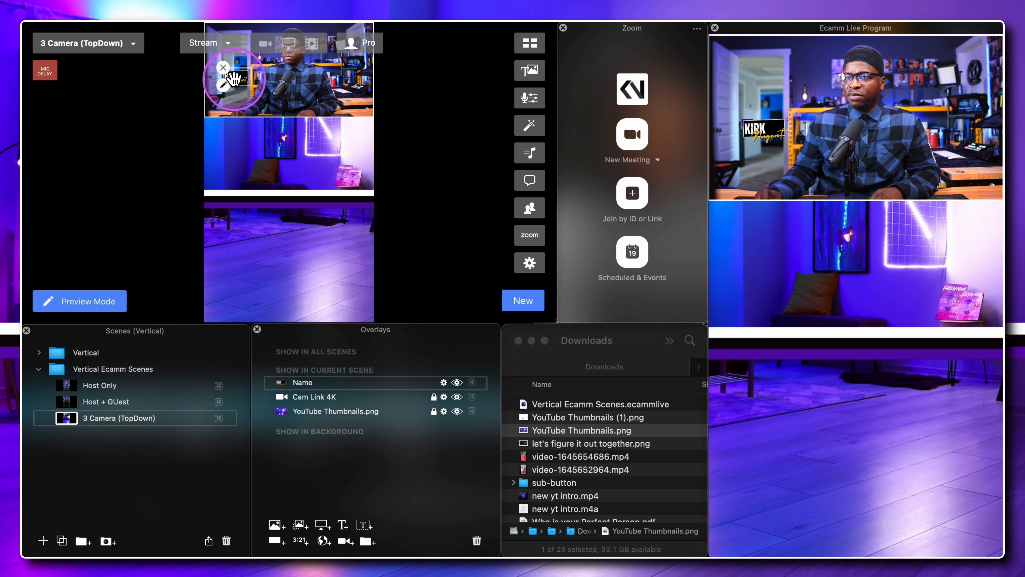
drag(332, 99, 351, 104)
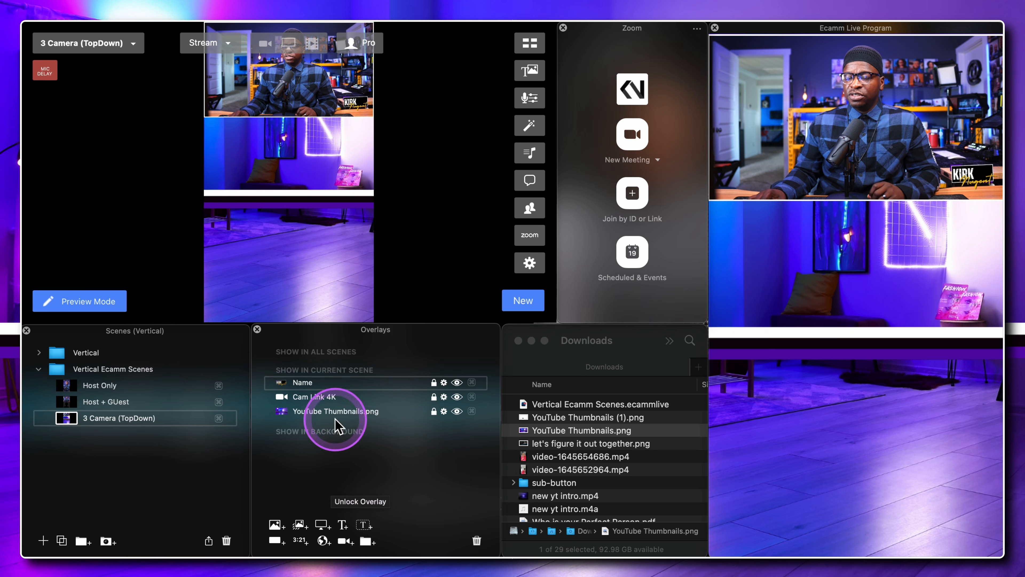
Step: Unlock the Cam Link 4K overlay and place a duplicate of it directly beneath the original
click(301, 398)
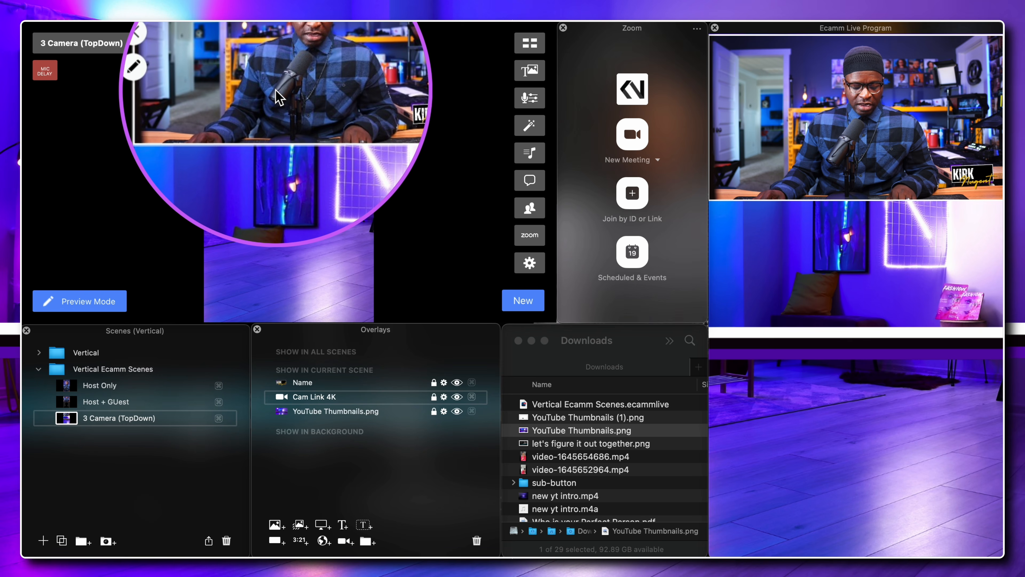
mouse_move(276, 90)
mouse_down()
mouse_move(276, 106)
mouse_move(276, 80)
mouse_move(278, 111)
mouse_move(276, 88)
mouse_up()
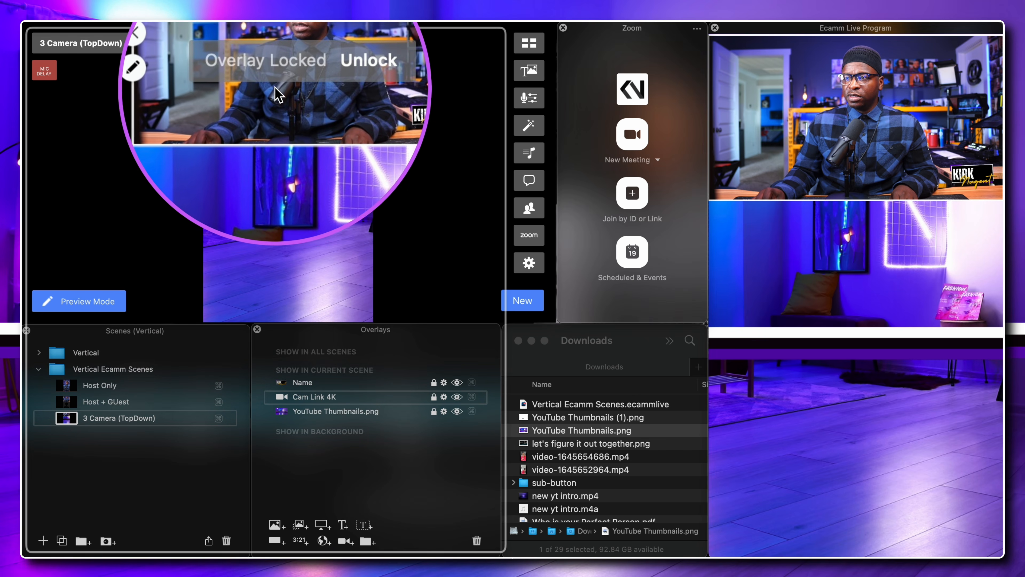
click(434, 397)
click(304, 219)
drag(264, 94, 267, 189)
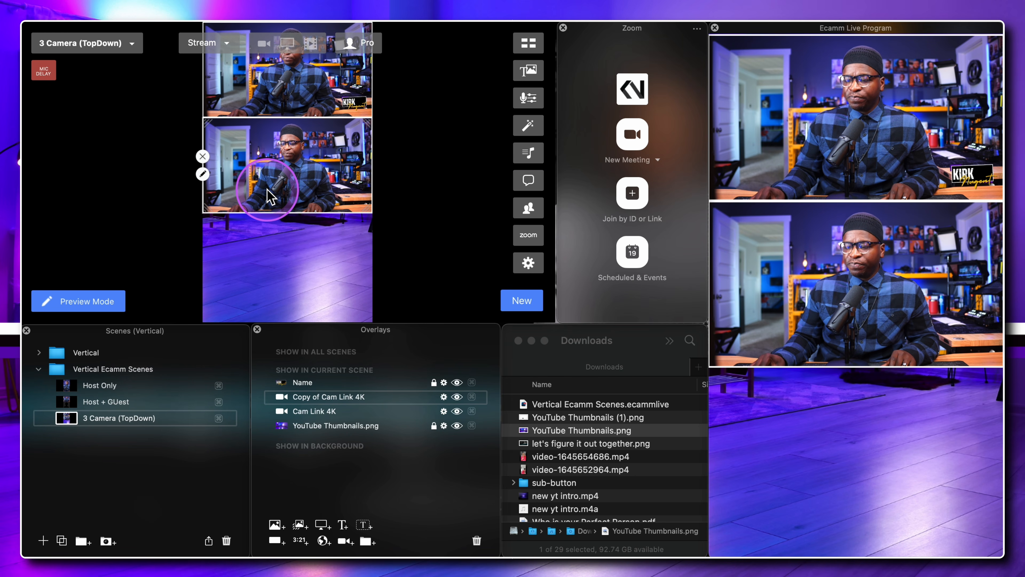
Step: Nudge the duplicate camera overlay slightly down to leave a narrow gap below the original
key(Down)
key(Down)
key(Down)
key(Down)
key(Down)
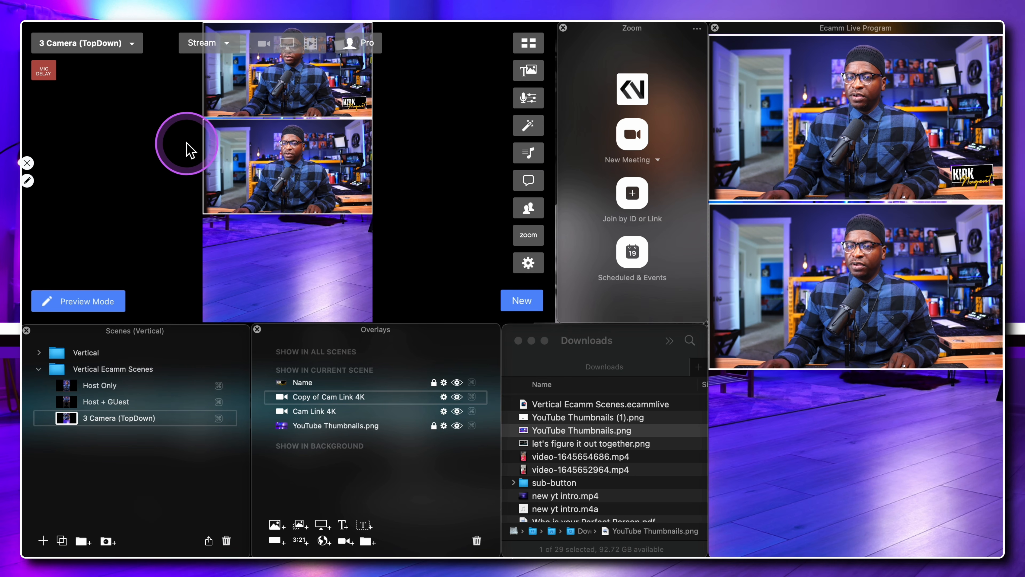
Step: Remove the border from the second camera overlay and set its video source to USB Video
click(203, 175)
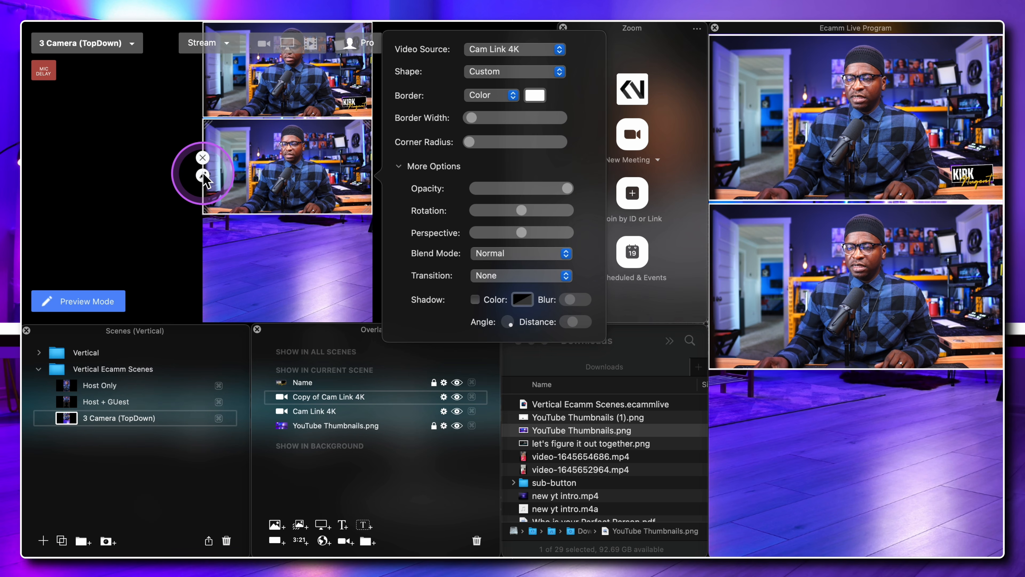
click(488, 95)
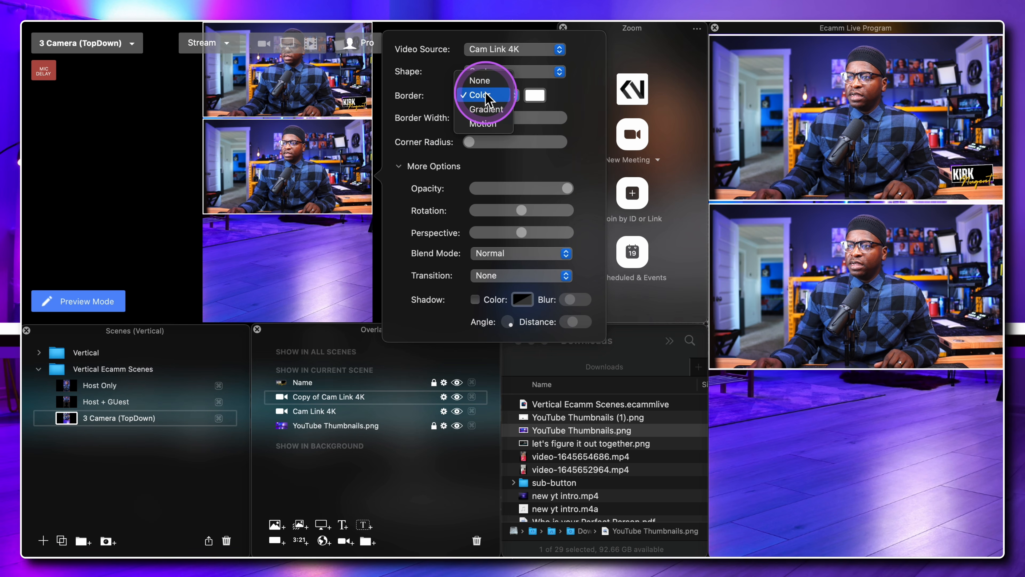
click(489, 76)
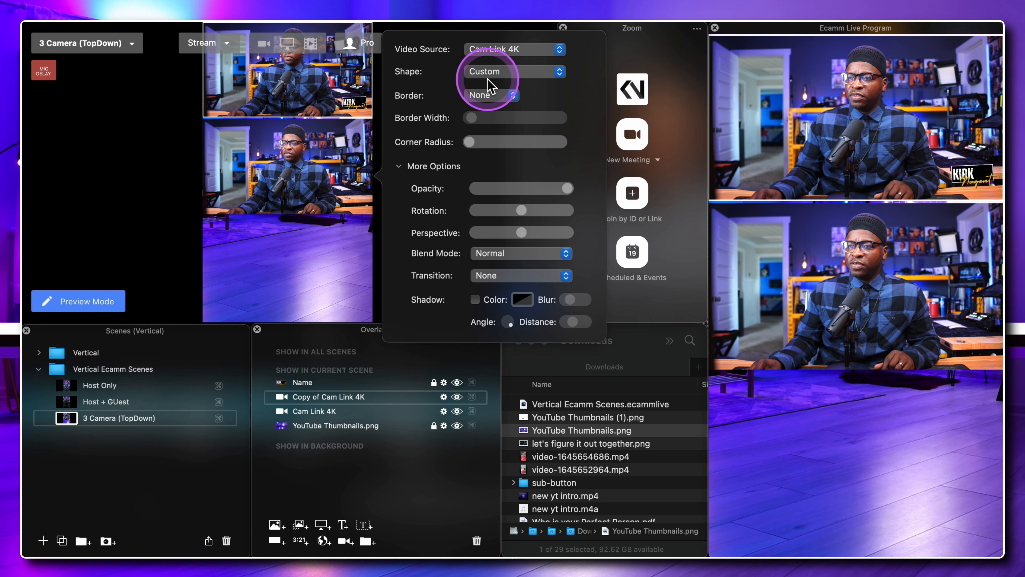
click(496, 49)
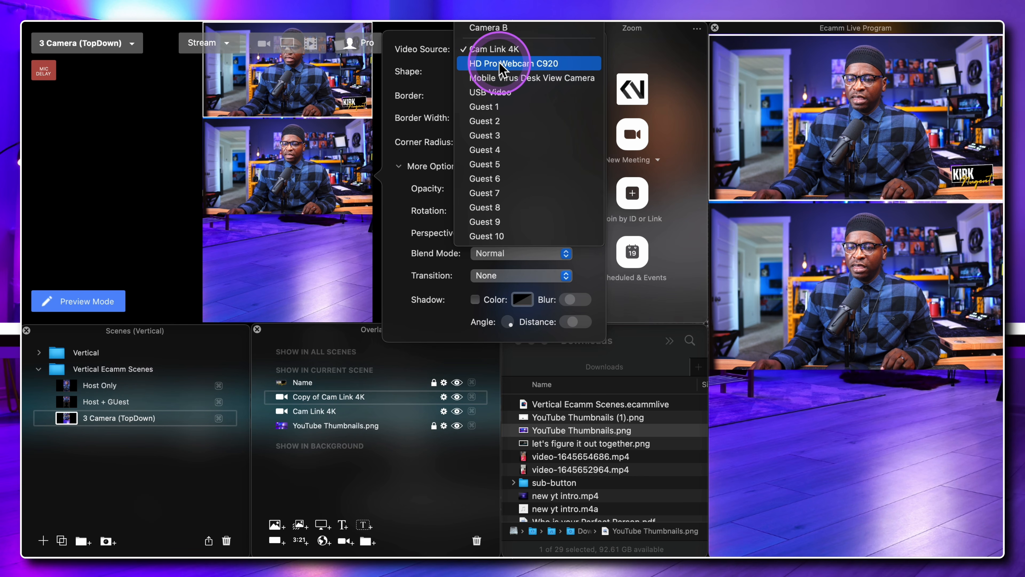
click(504, 92)
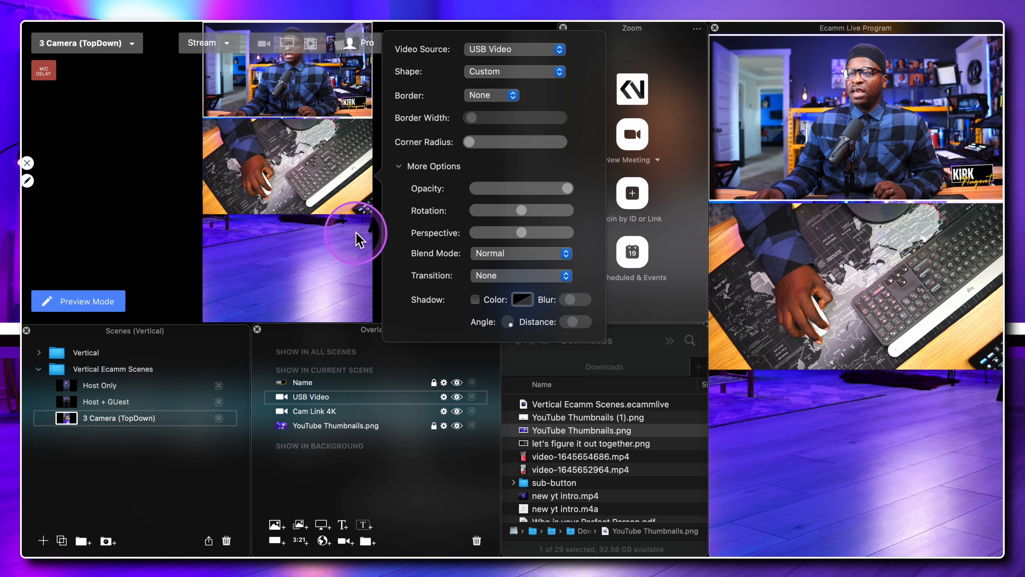
click(203, 175)
Step: Place a duplicate of the USB Video overlay at the bottom of the canvas and set its source to HD Pro Webcam C920
click(257, 186)
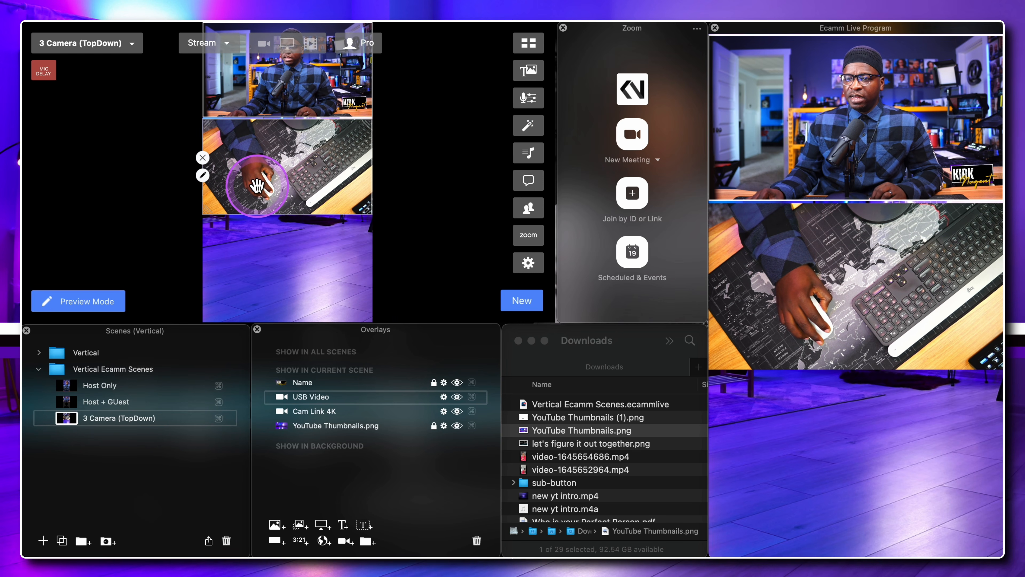
drag(257, 186, 257, 284)
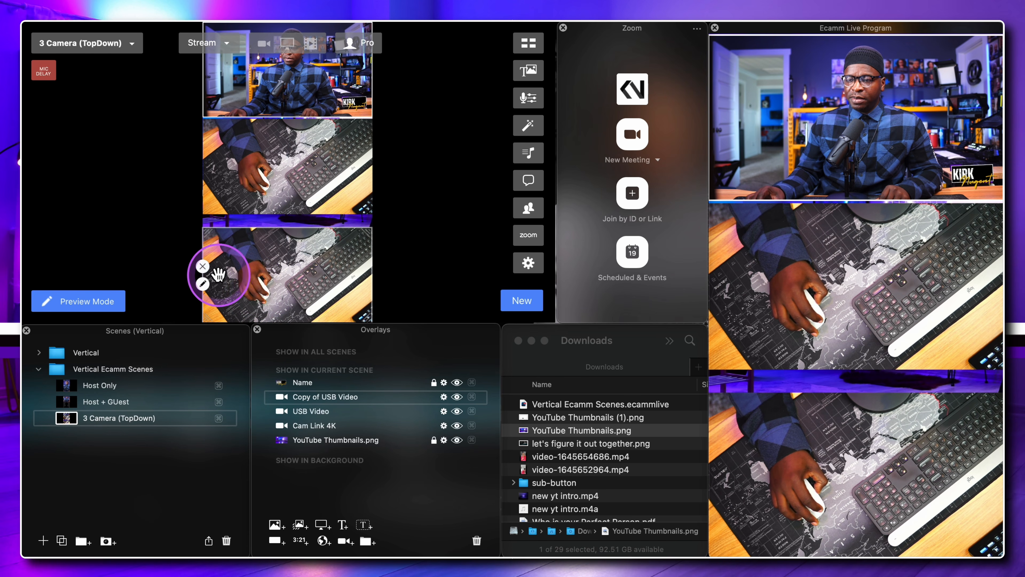
click(203, 284)
click(484, 148)
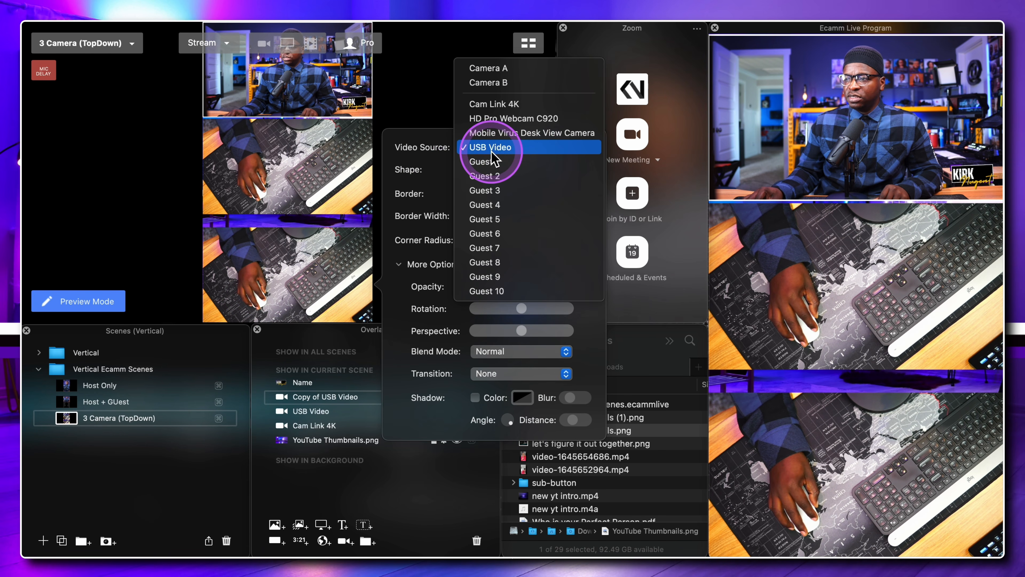
click(513, 119)
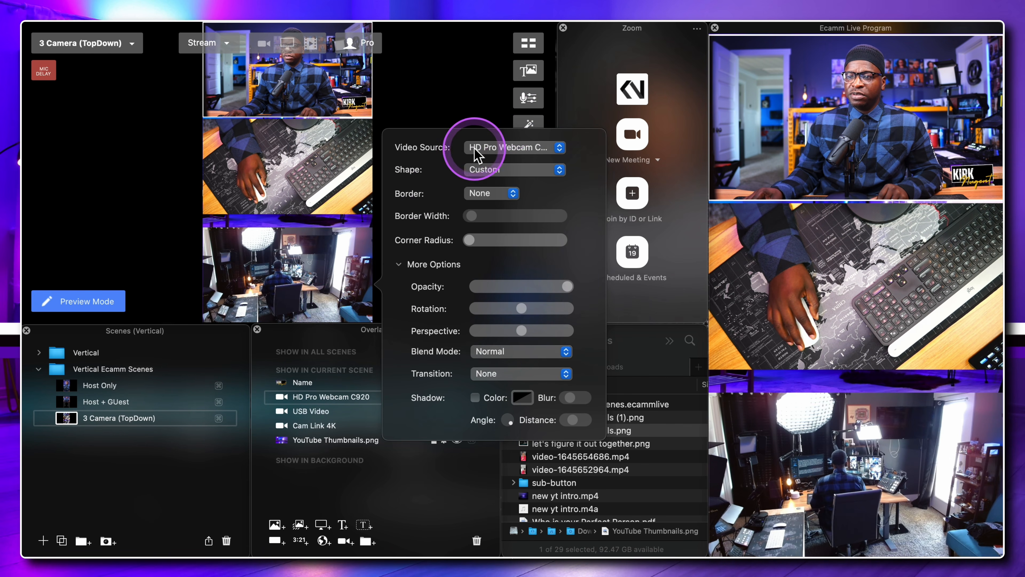
click(202, 284)
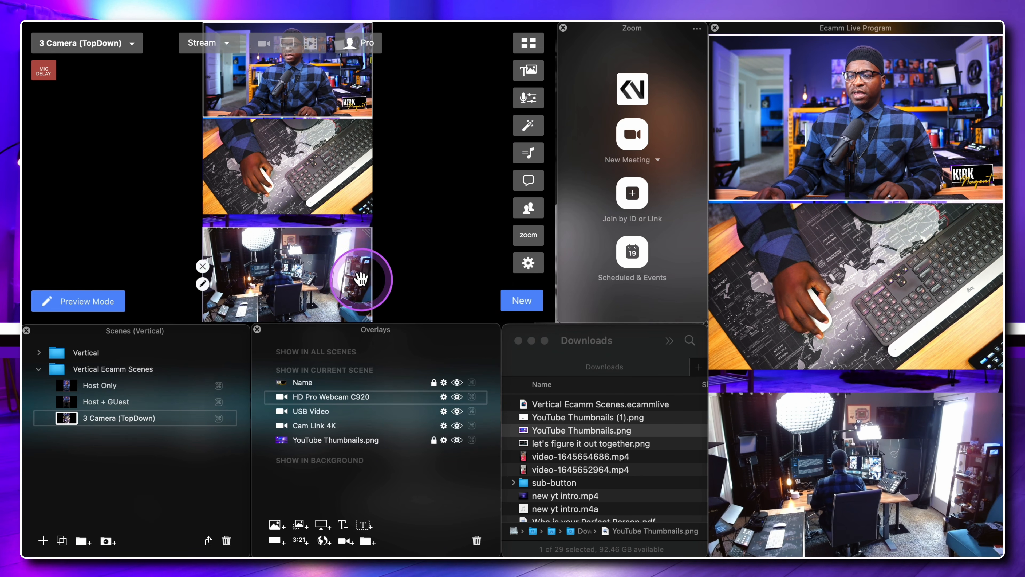
Step: Move the middle USB Video overlay slightly down to even out the gaps between the three stacked cameras
click(293, 162)
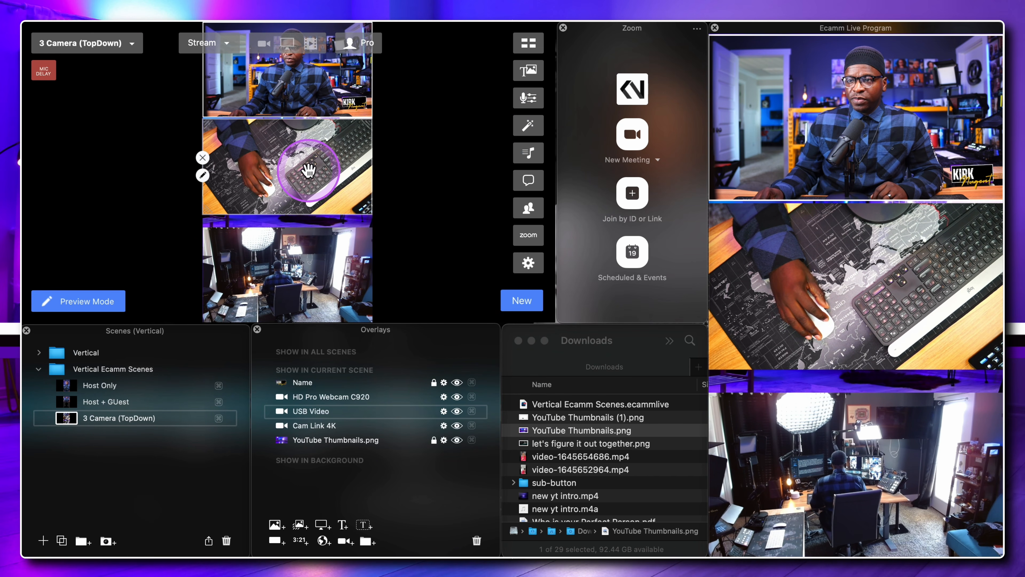
key(Down)
key(Down)
key(Down)
key(Down)
key(Down)
key(Down)
key(Down)
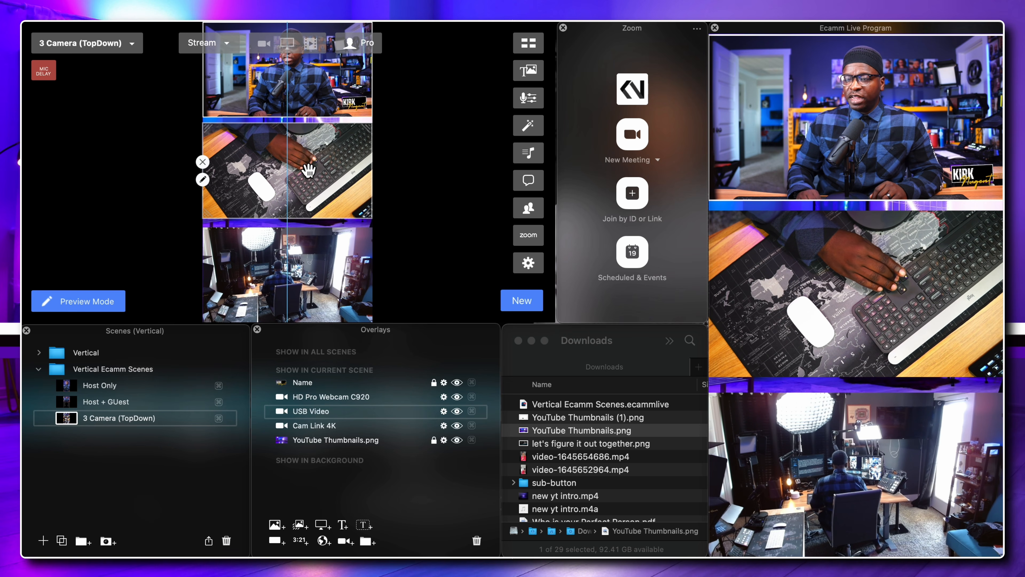
key(Up)
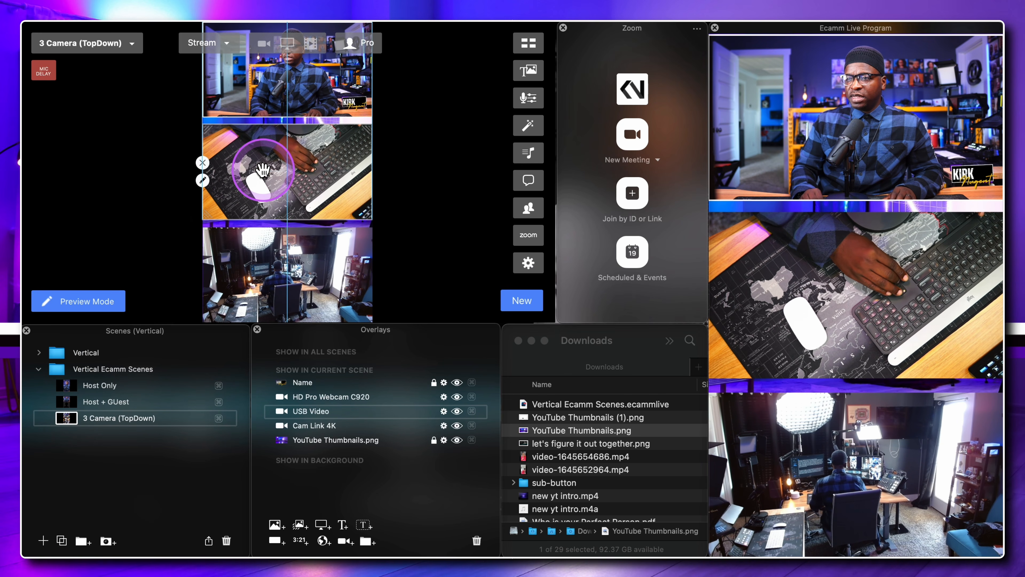
drag(263, 169, 269, 169)
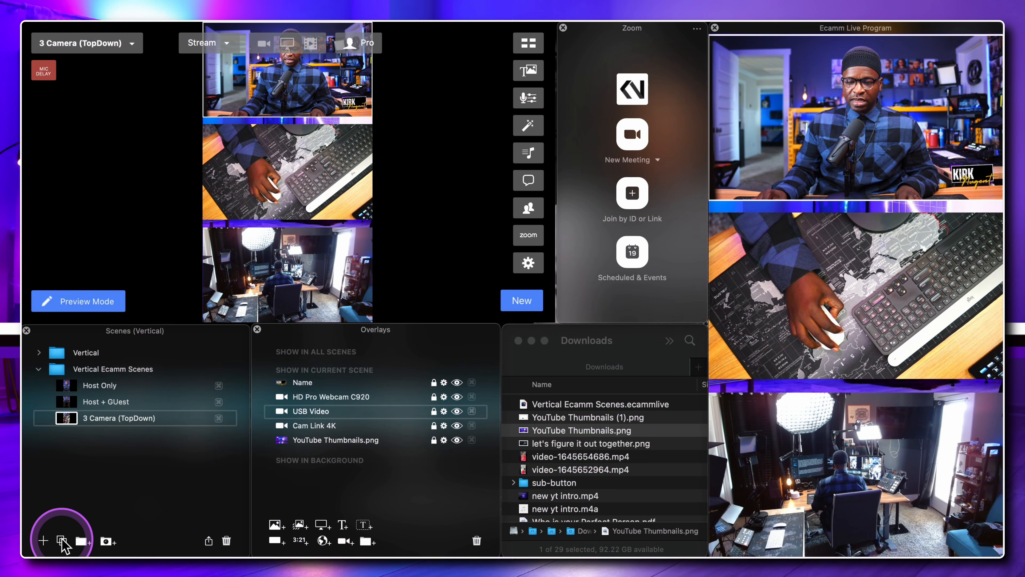
Step: Duplicate the 3 Camera (TopDown) scene and name the copy 3 Camera (BTS)
click(63, 542)
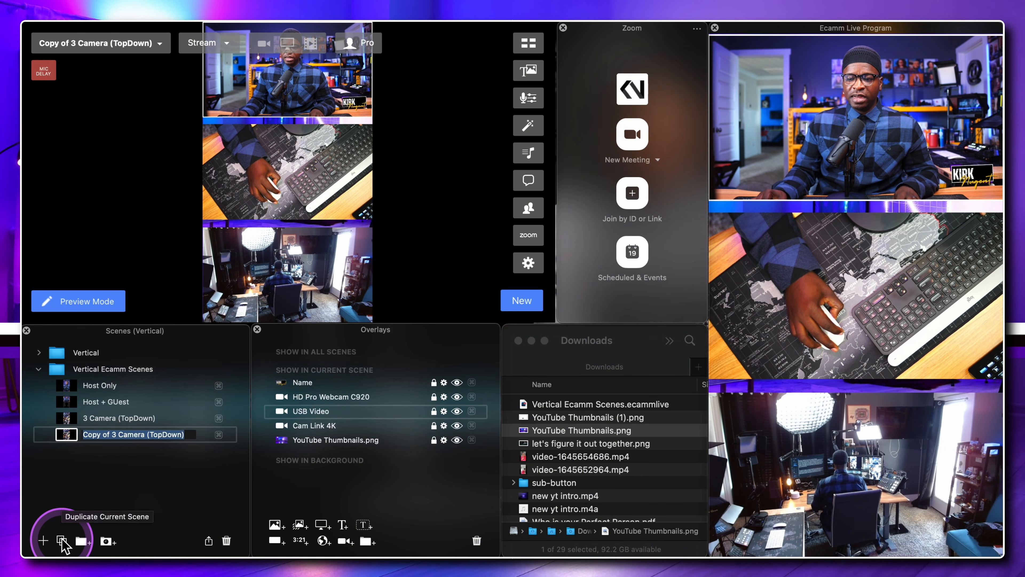
key(Delete)
key(Delete)
key(Delete)
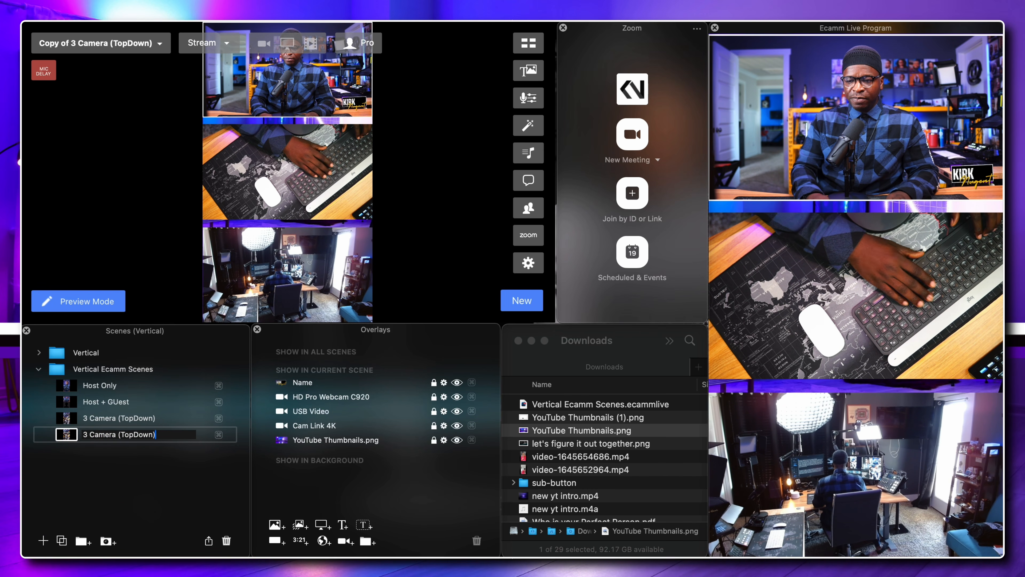
key(Left)
key(BackSpace)
key(BackSpace)
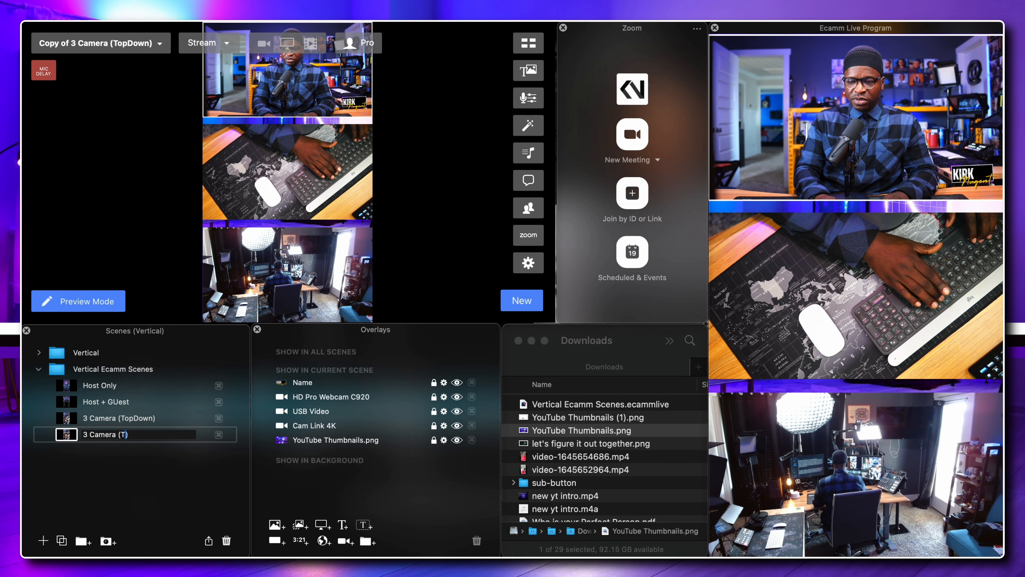
text(BTS)
key(Return)
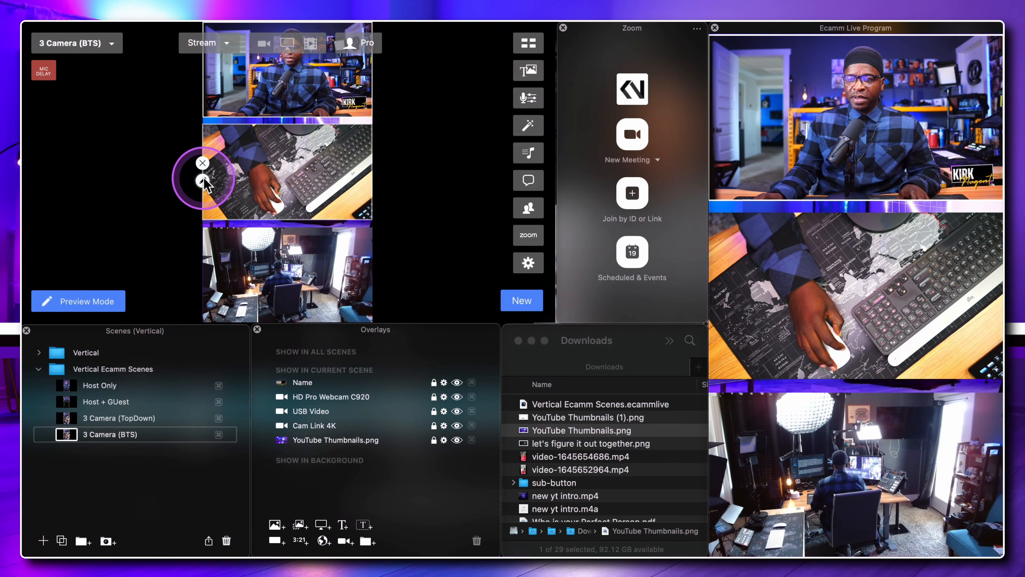
Step: Set the middle camera overlay's video source to HD Pro Webcam C920 in the 3 Camera (BTS) scene
click(203, 180)
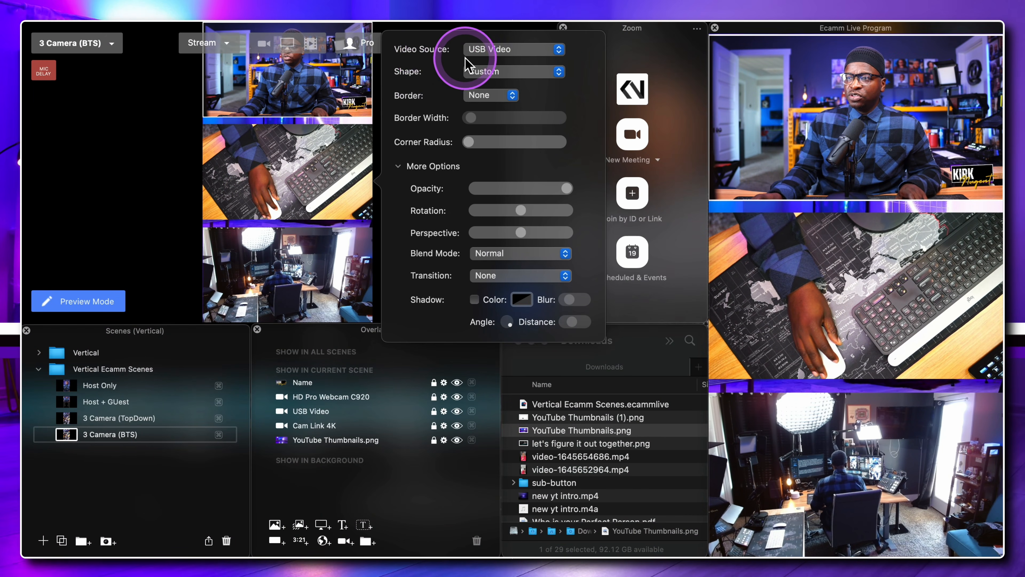
click(488, 49)
scroll(501, 48, up, 3)
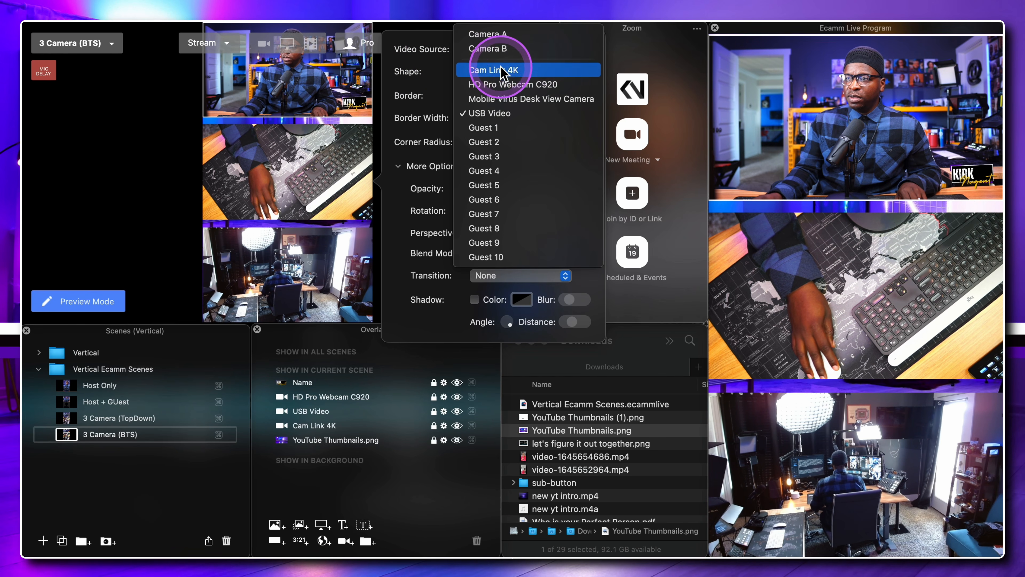
click(504, 82)
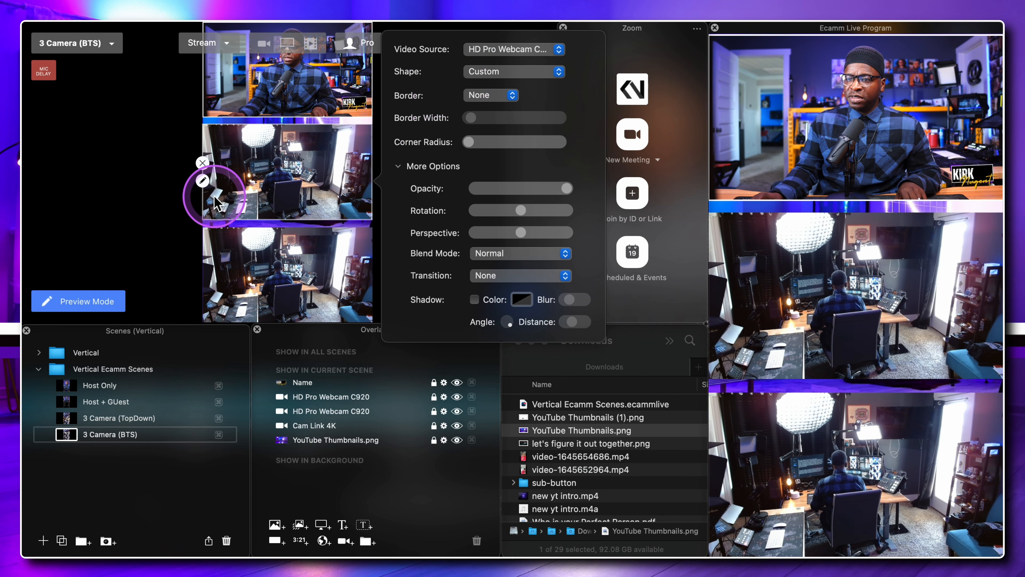
click(202, 180)
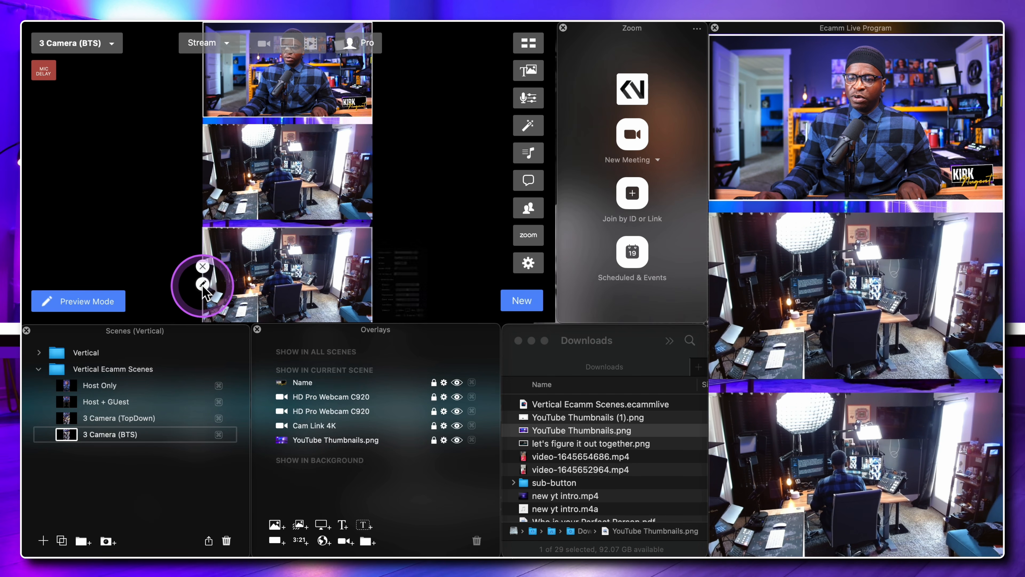
Step: Set the bottom camera overlay's video source to USB Video in the 3 Camera (BTS) scene
click(203, 284)
click(491, 156)
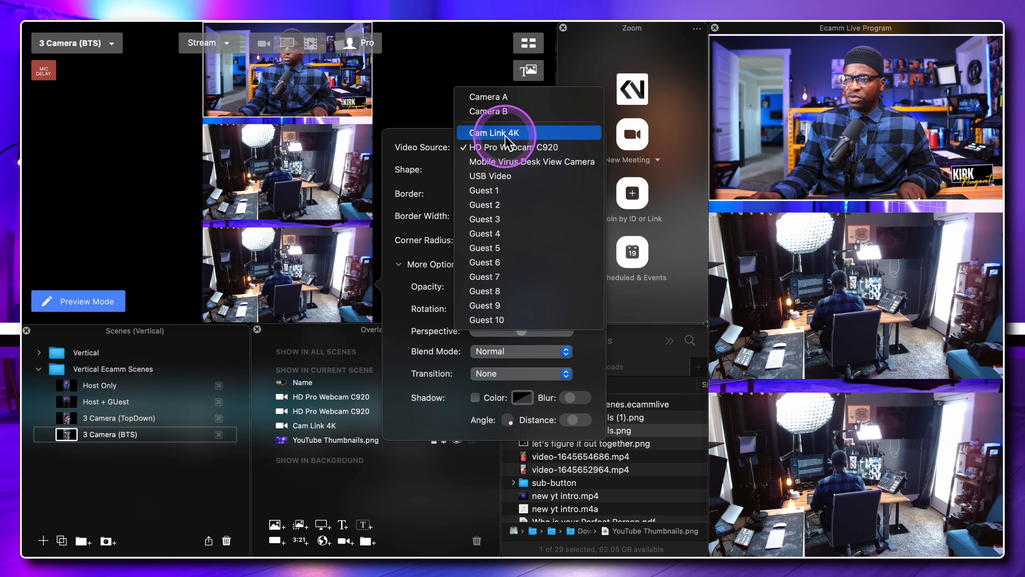
click(500, 179)
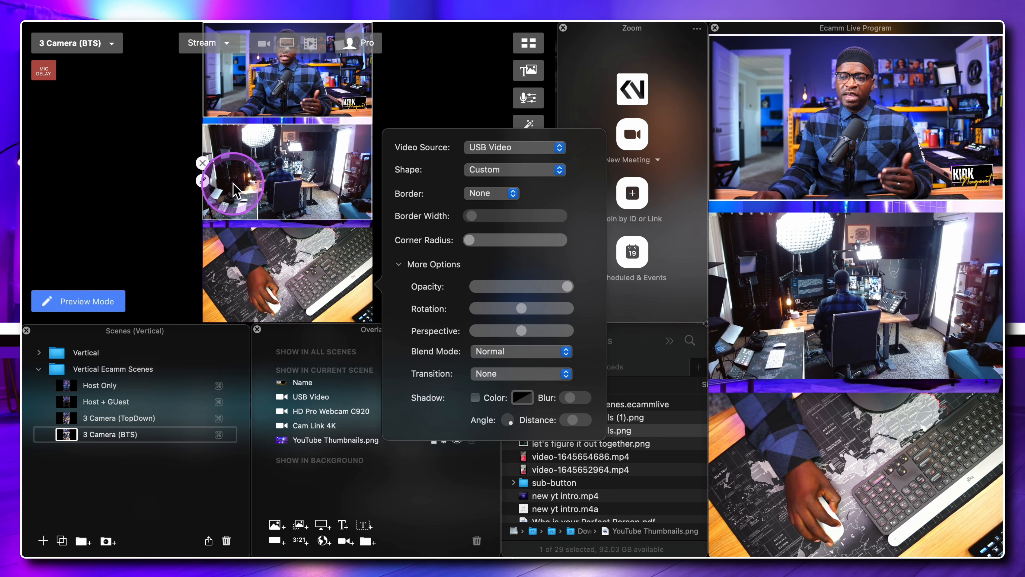
click(202, 180)
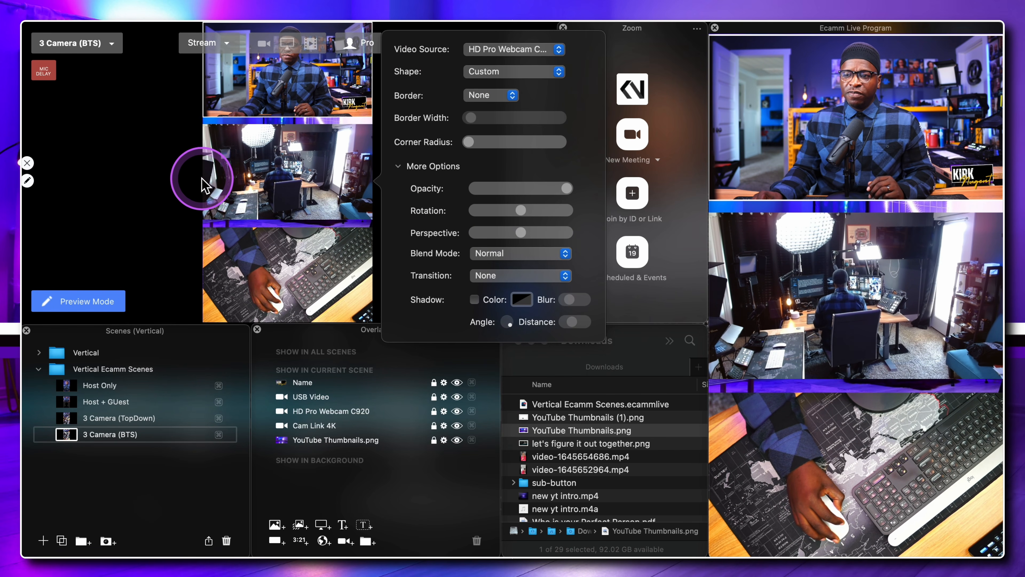
click(217, 179)
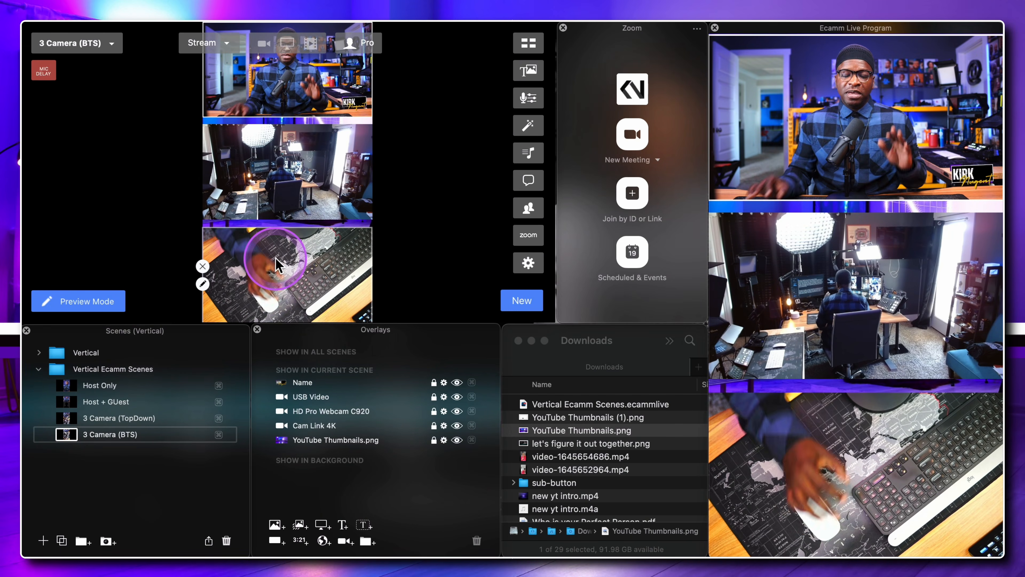
Step: Switch through the finished vertical scenes to review their layouts, ending on 3 Camera (BTS)
click(66, 418)
click(68, 402)
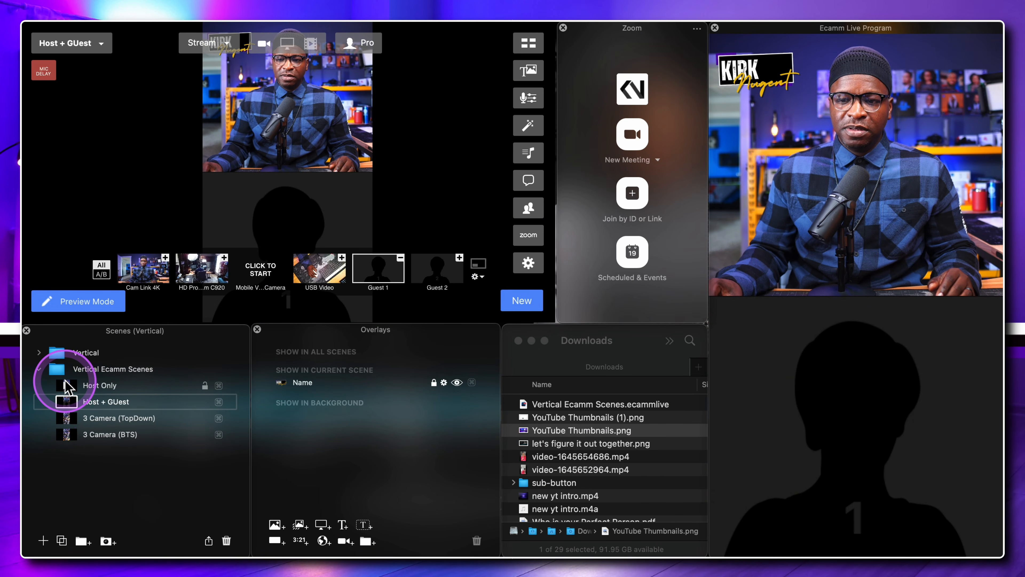
click(67, 402)
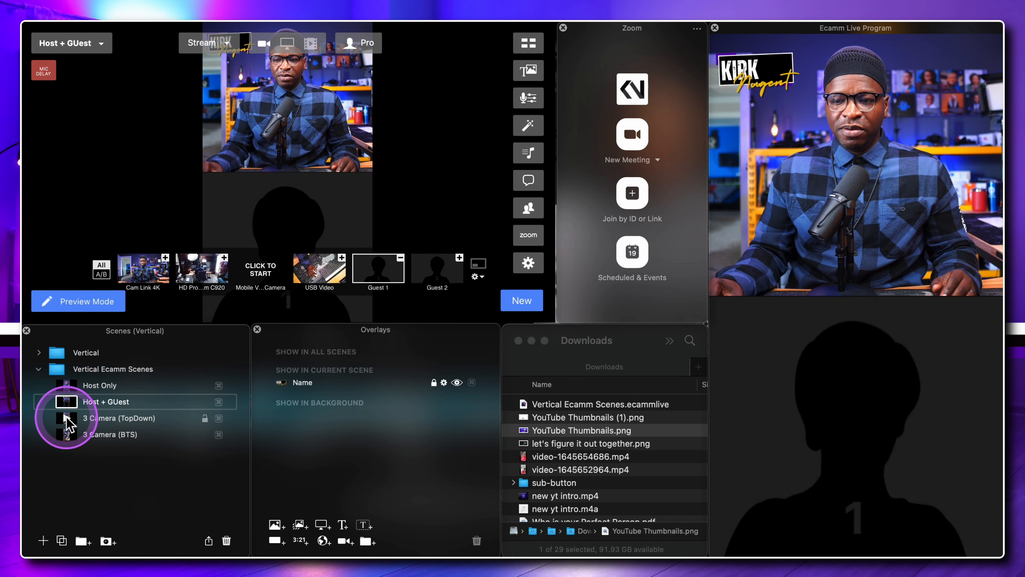
click(66, 419)
click(67, 435)
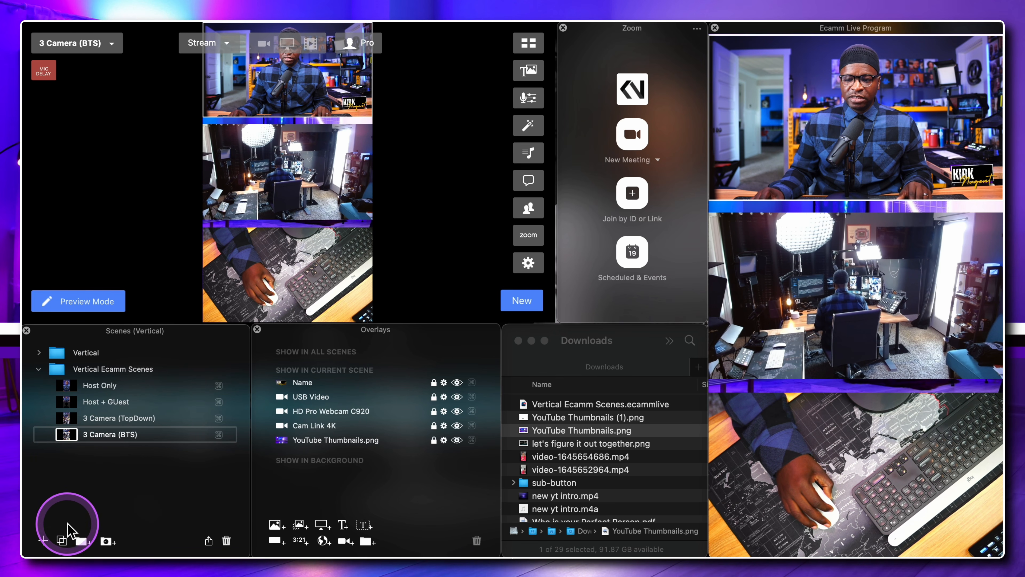
Step: Duplicate the 3 Camera (BTS) scene and name the copy Host + Screen
click(62, 539)
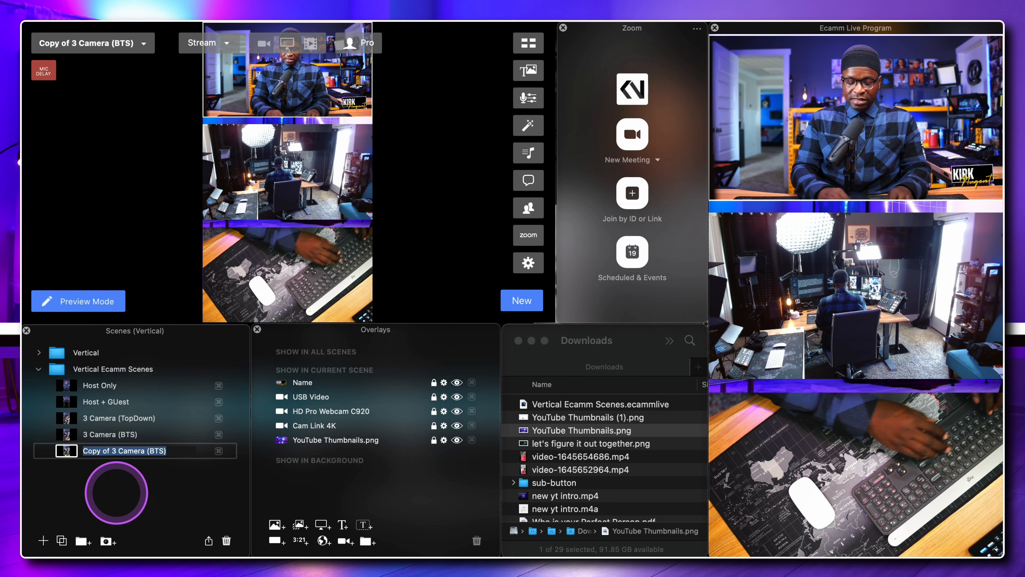
text(Ho)
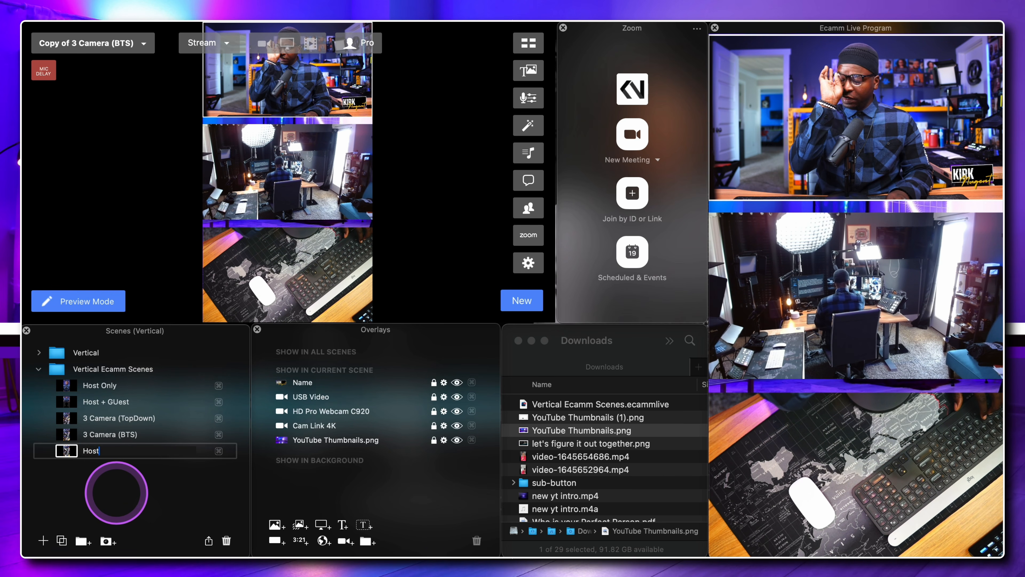
text(st )
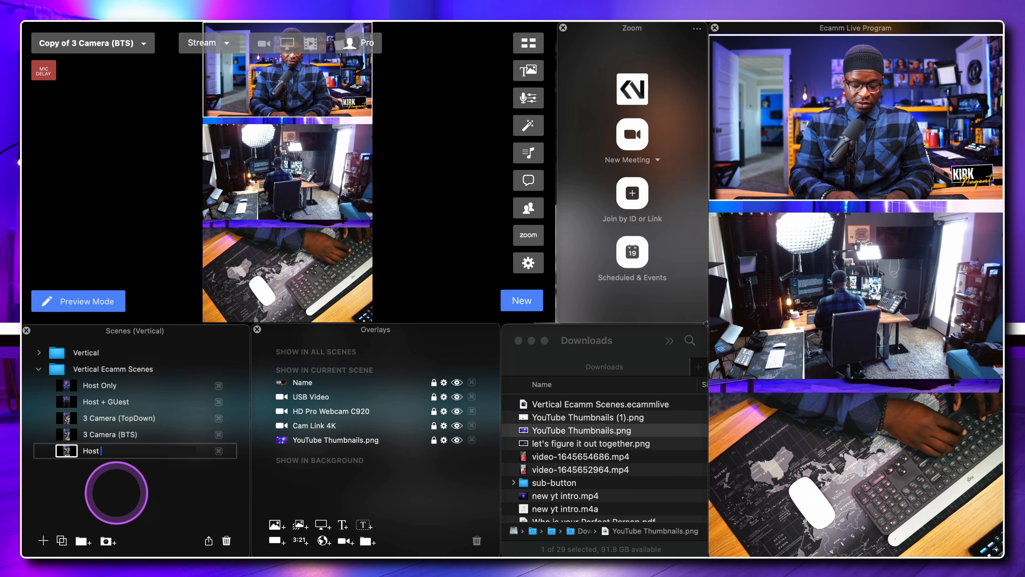
text(+ Scrensh)
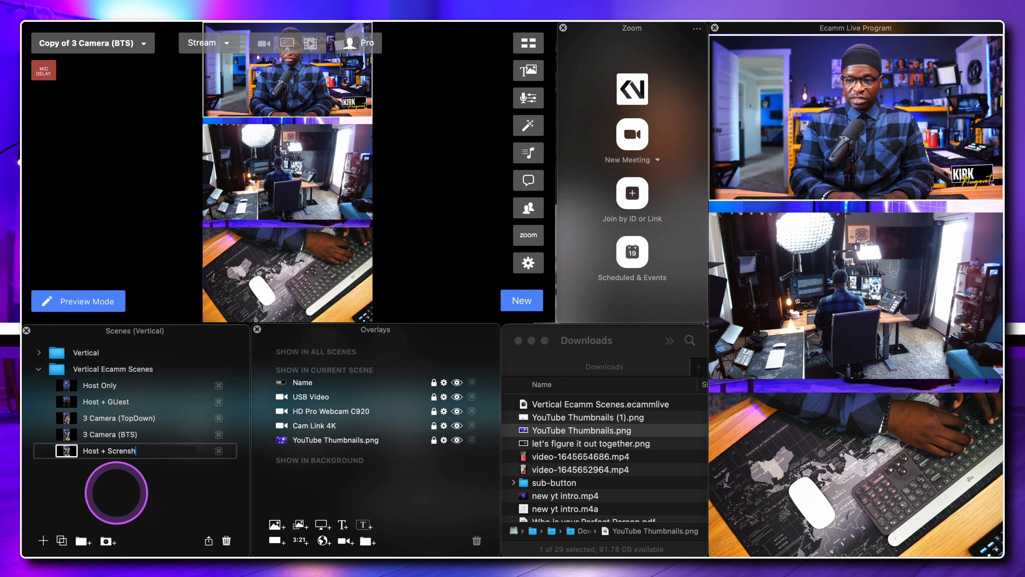
key(BackSpace)
key(BackSpace)
key(BackSpace)
text(en)
key(Return)
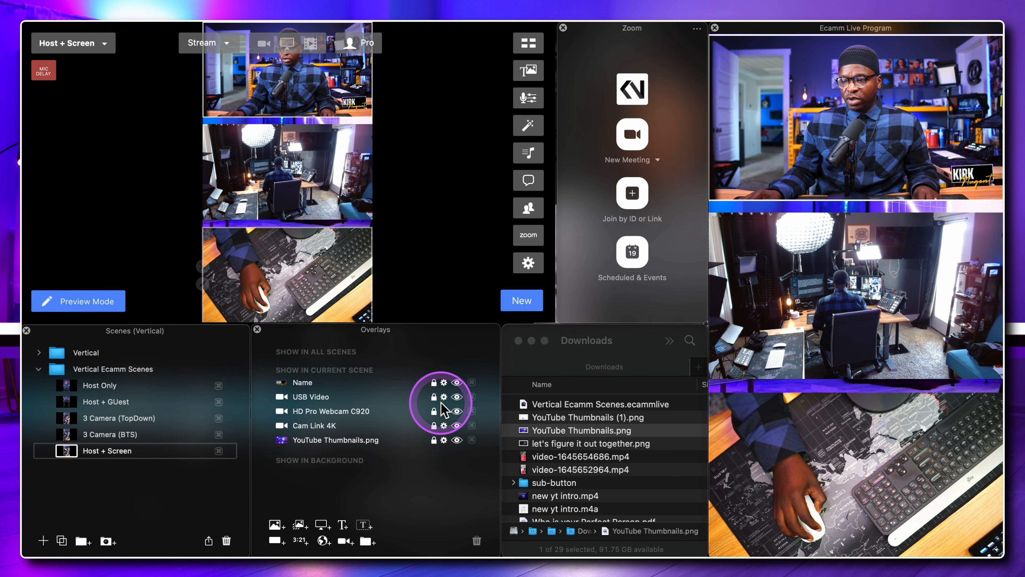
Step: Unlock and delete the USB Video and HD Pro Webcam C920 overlays from the Host + Screen scene
click(434, 397)
click(319, 397)
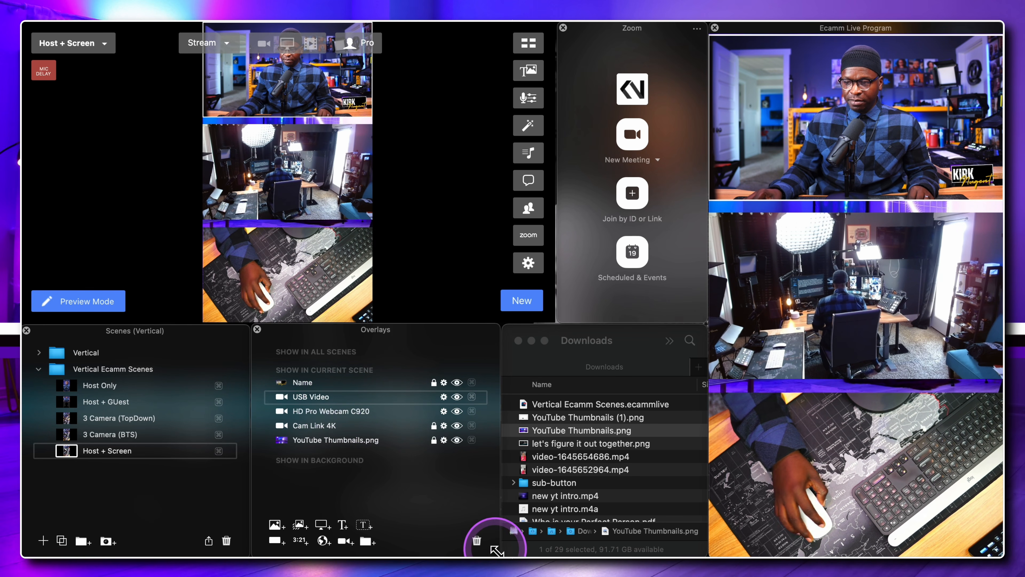
click(476, 541)
click(477, 540)
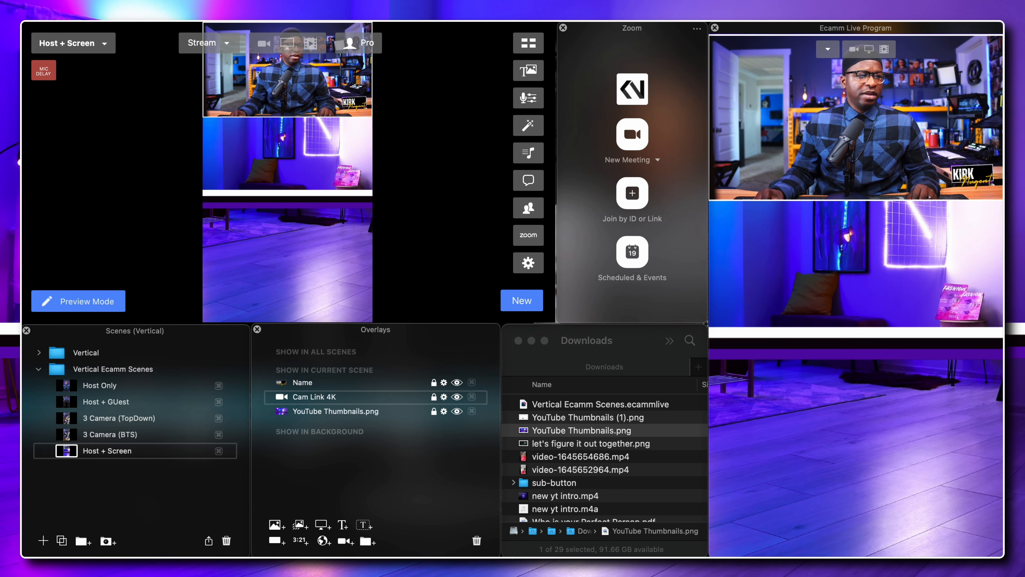
click(584, 432)
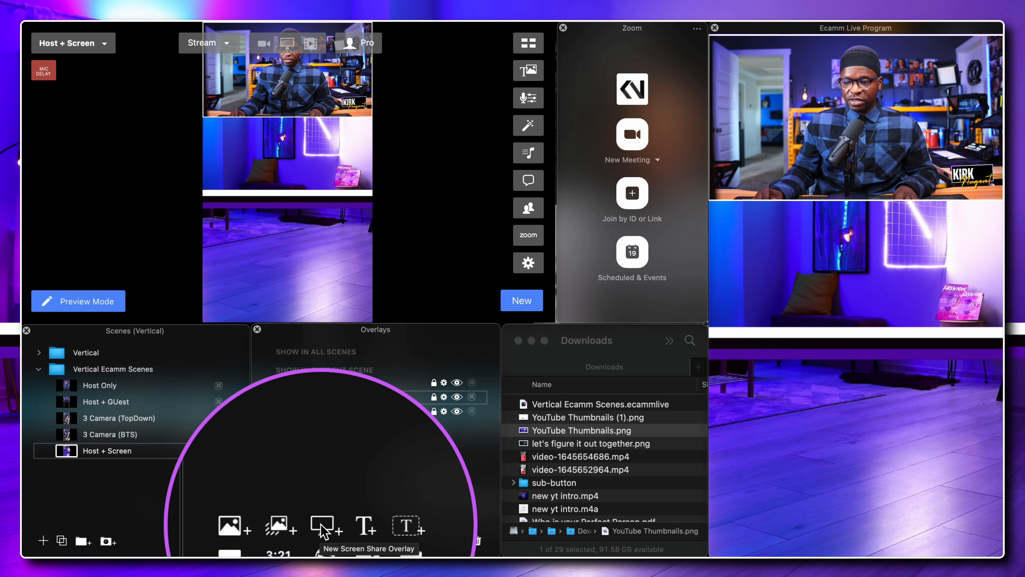
Step: Add a Screen Share overlay to the Host + Screen scene, then position and enlarge it below the host camera
click(322, 527)
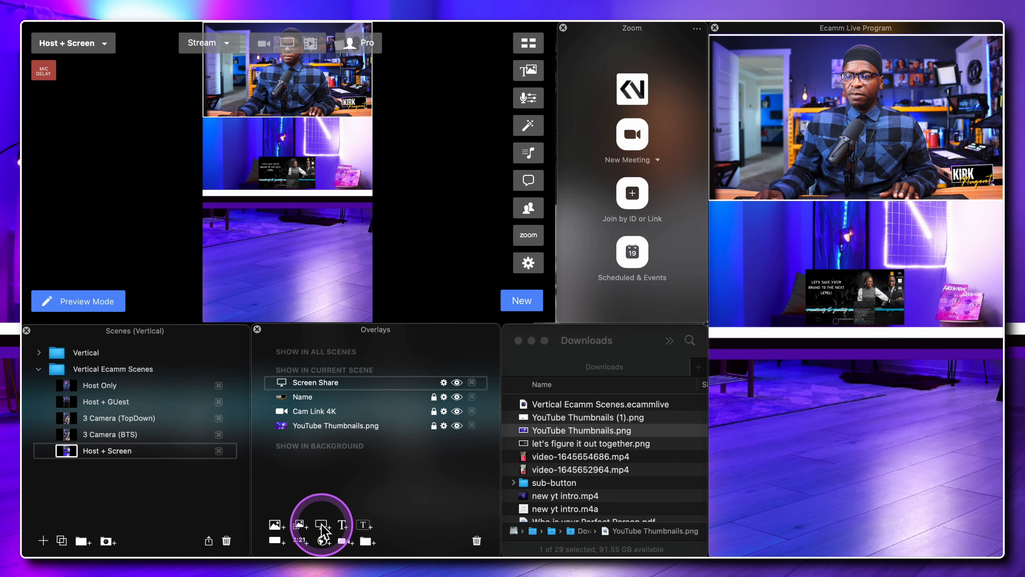
drag(287, 172, 296, 214)
scroll(258, 160, up, 10)
scroll(296, 213, up, 5)
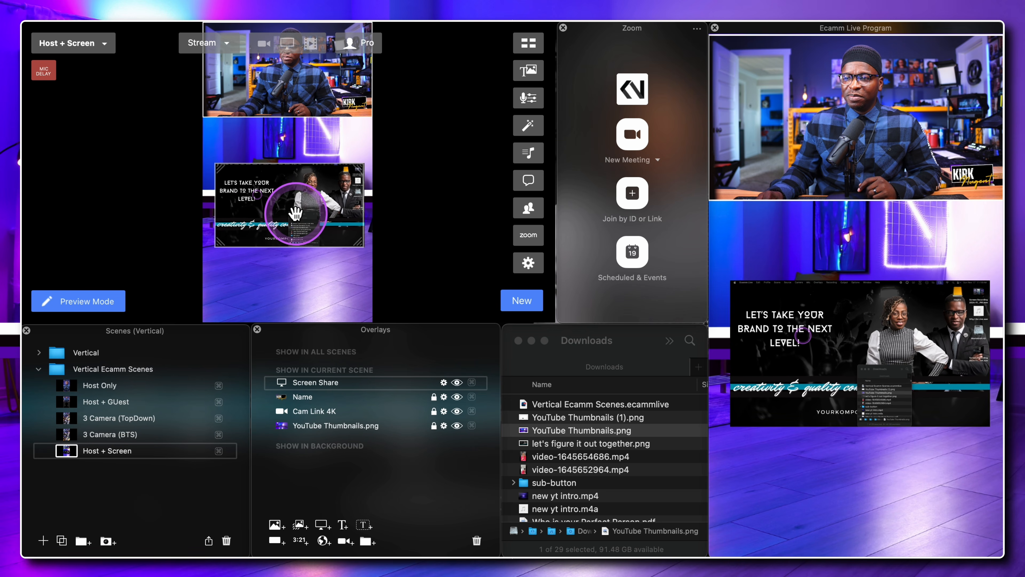
Step: Set the Screen Share overlay to show the Secondary Display
click(208, 213)
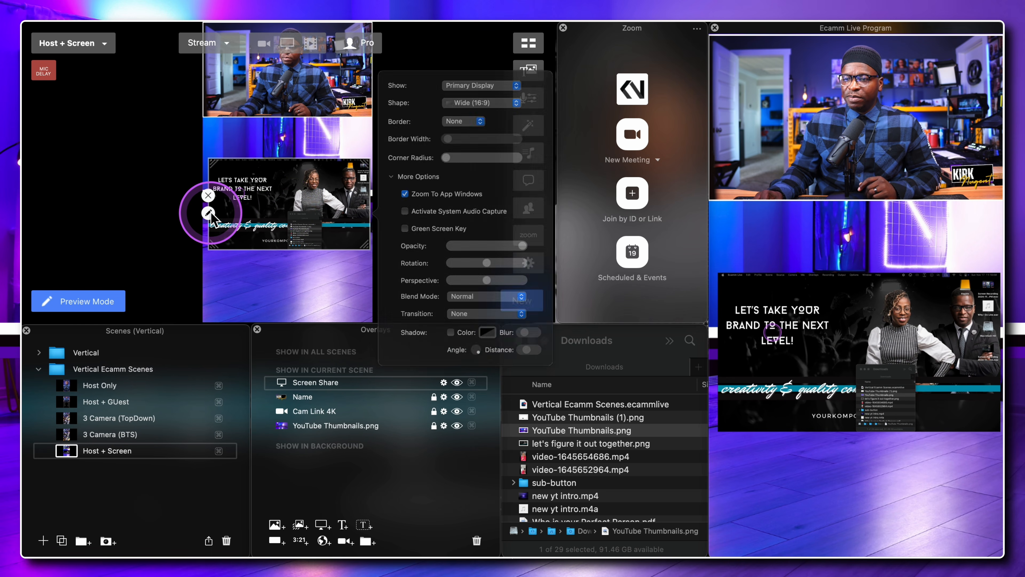
click(488, 49)
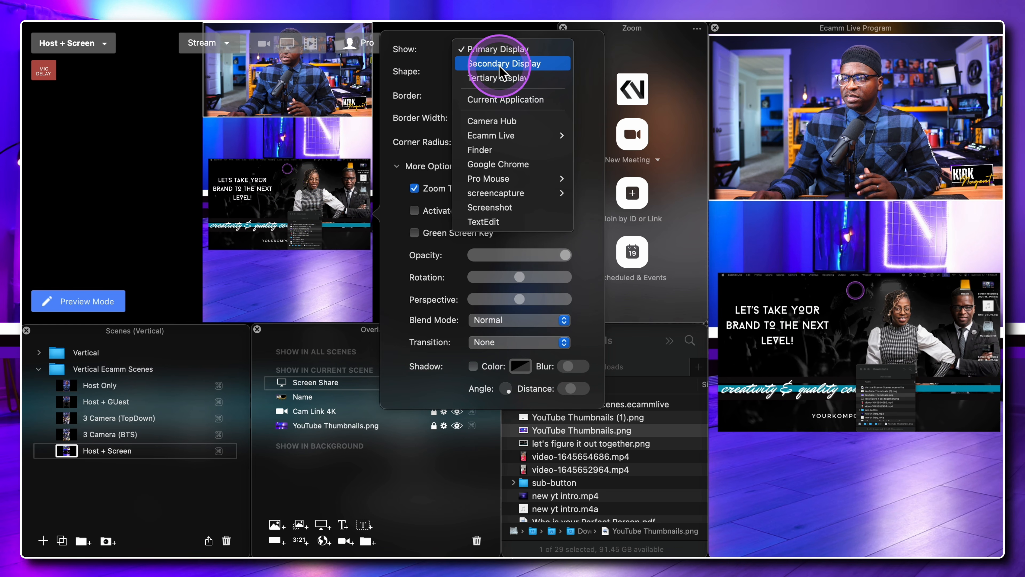
click(501, 64)
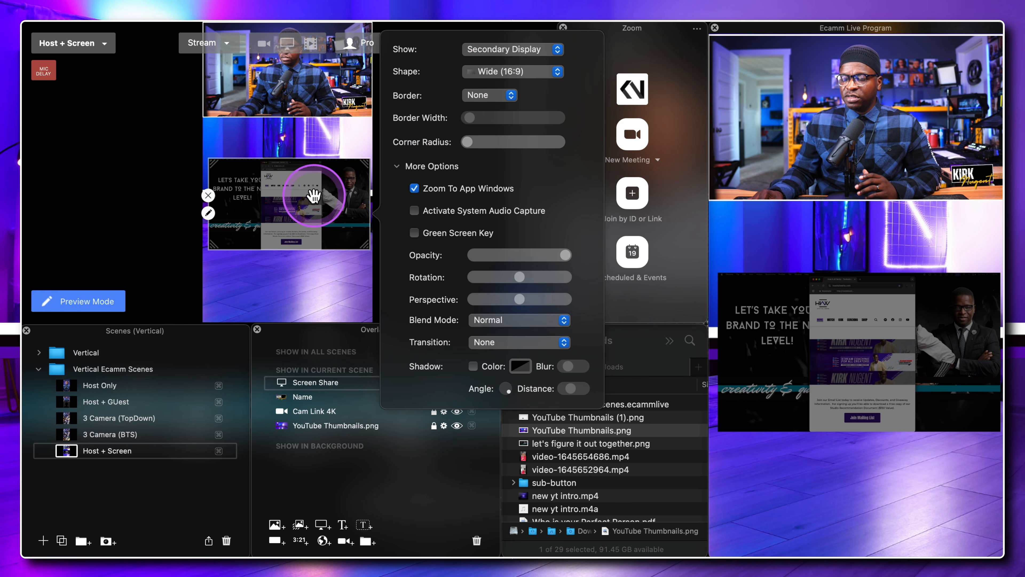
click(326, 197)
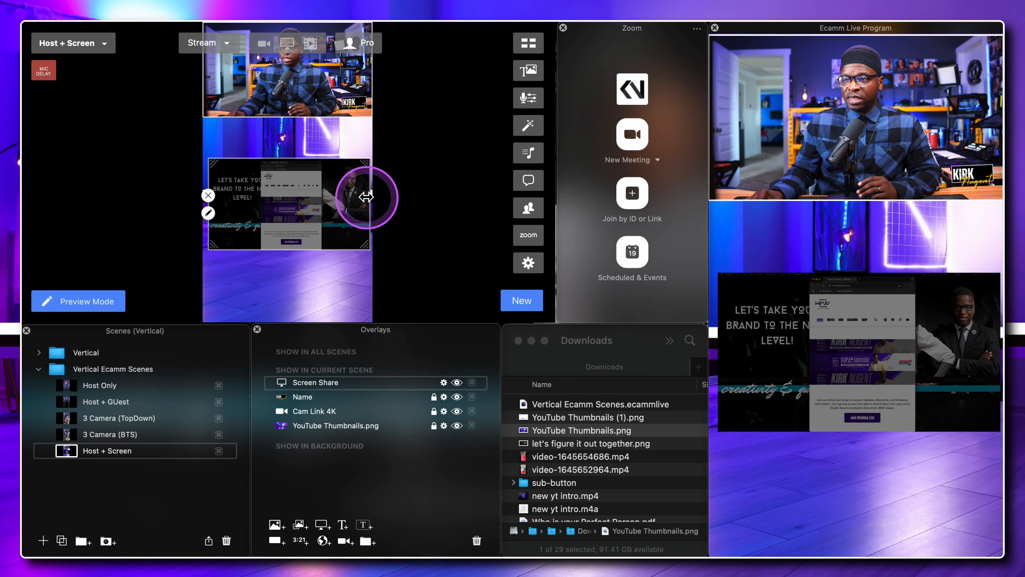
Step: Crop both sides of the screen share to the browser window and scale it to the full frame width
drag(366, 196, 323, 197)
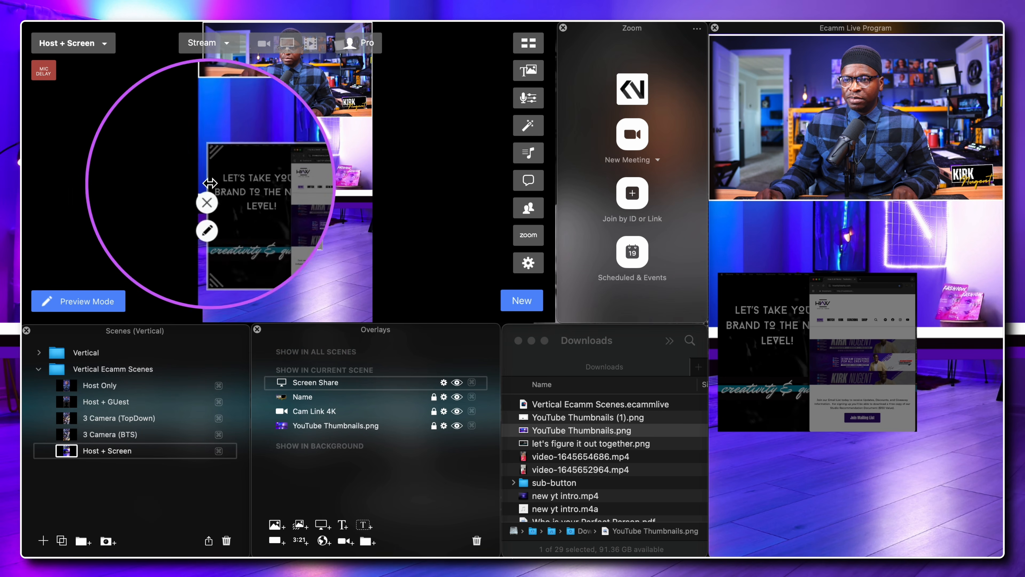
drag(208, 183, 262, 183)
scroll(304, 189, up, 10)
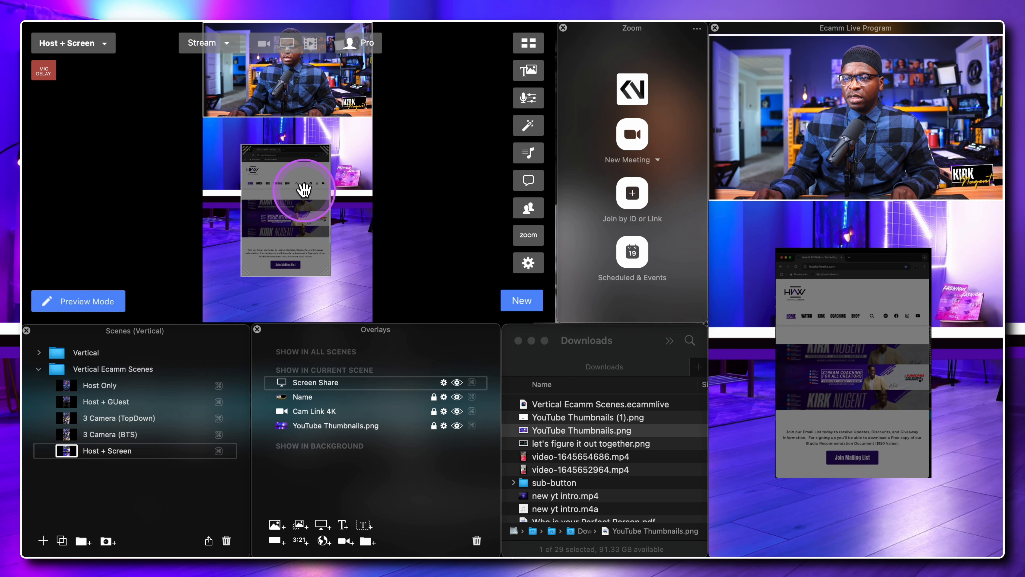
scroll(307, 190, up, 5)
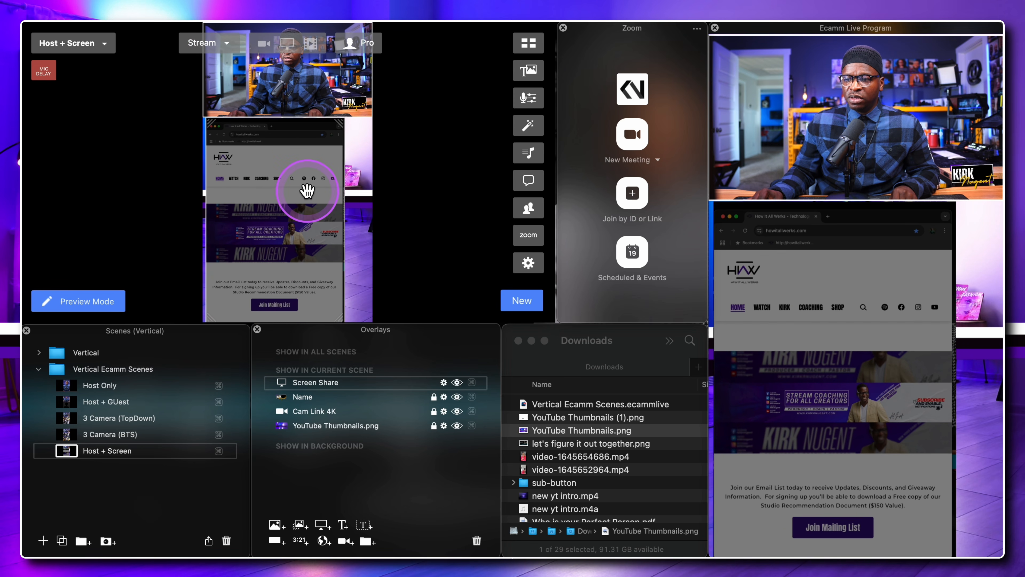
drag(307, 190, 305, 189)
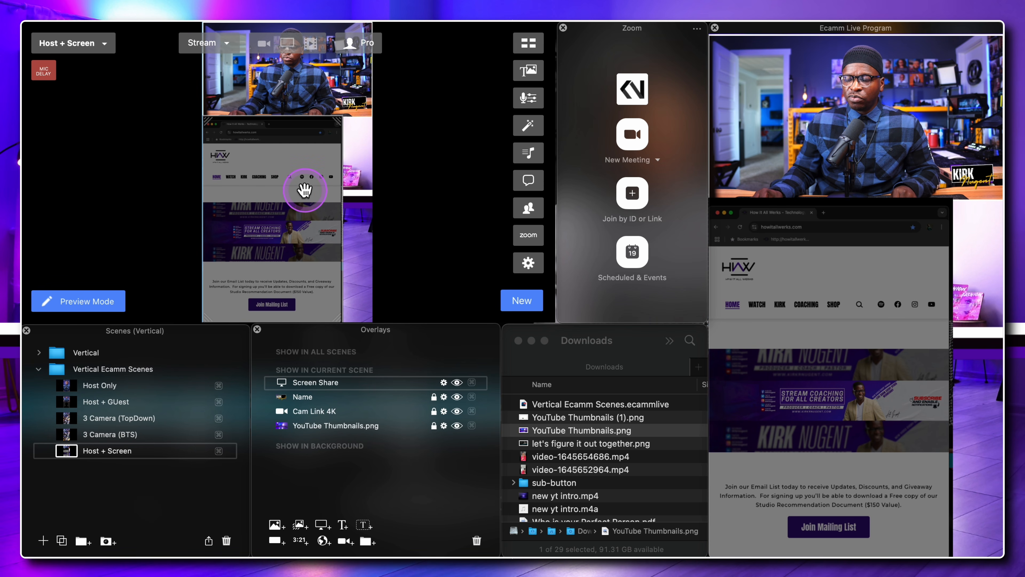
drag(339, 118, 373, 107)
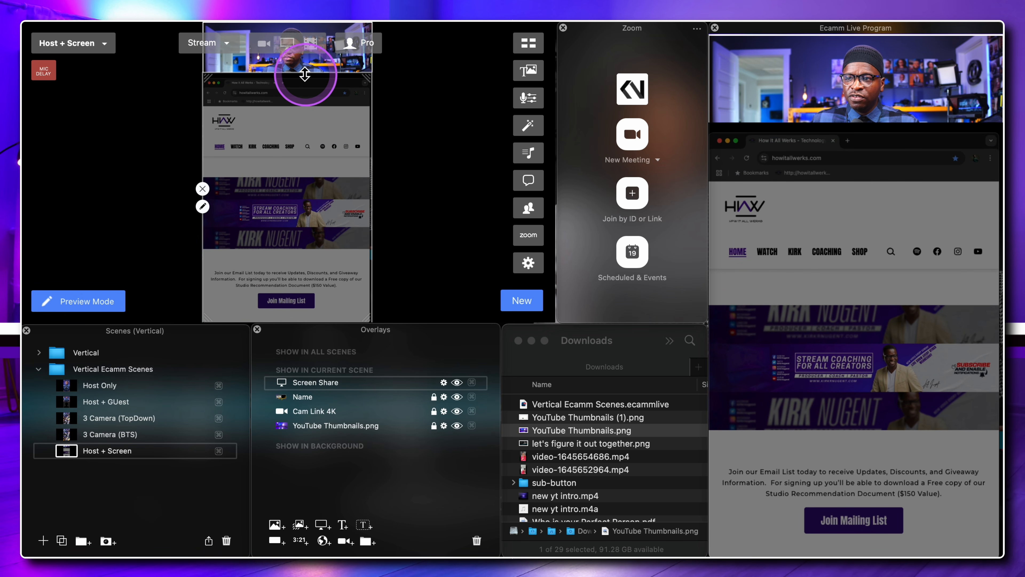
Step: Crop the browser toolbar off the top of the screen share and fit it flush against the host camera's lower edge
drag(304, 74, 304, 107)
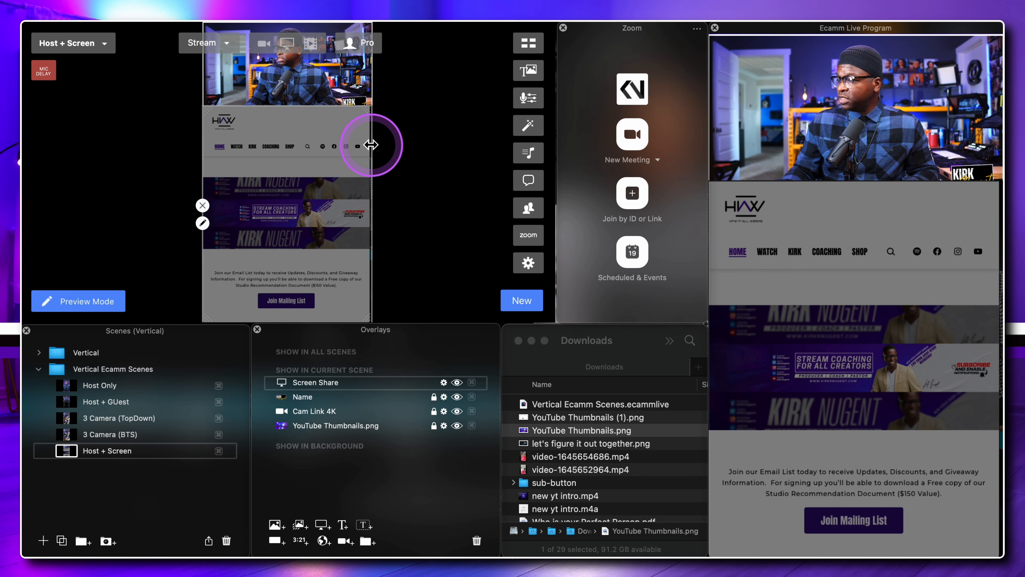
drag(371, 145, 368, 143)
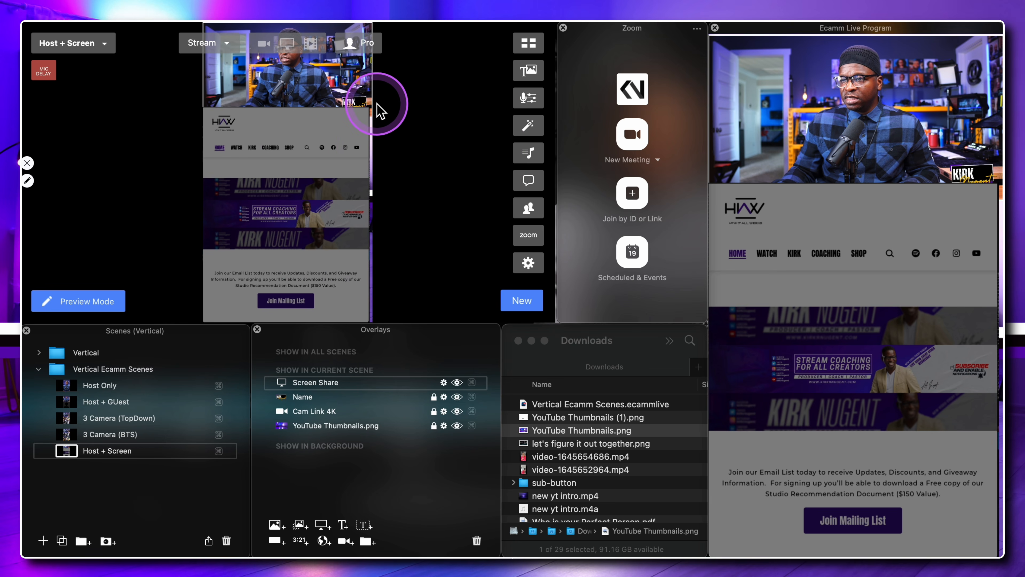
drag(365, 107, 368, 107)
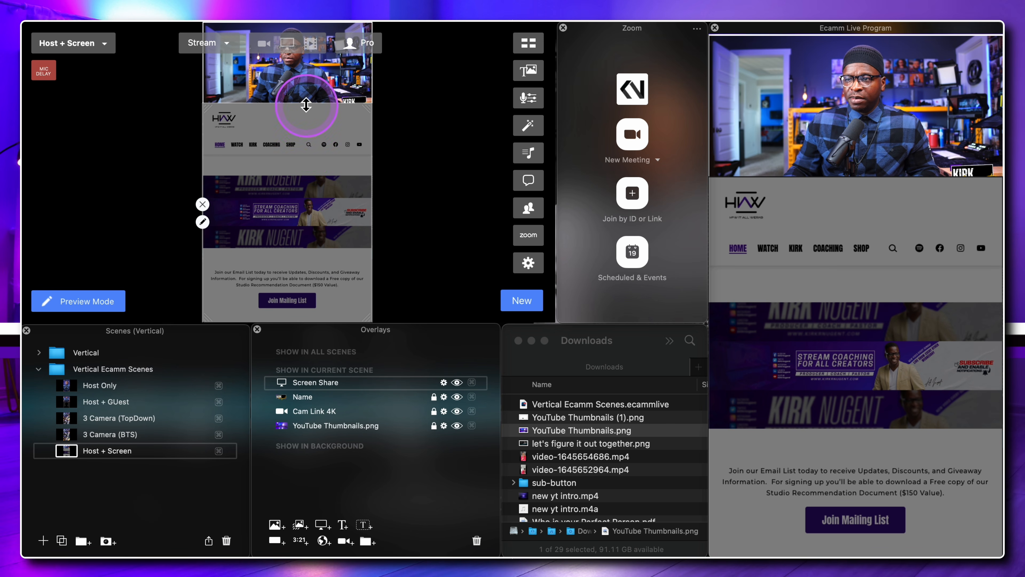
mouse_move(307, 122)
mouse_down()
mouse_move(307, 104)
mouse_move(309, 116)
mouse_up()
scroll(307, 180, up, 5)
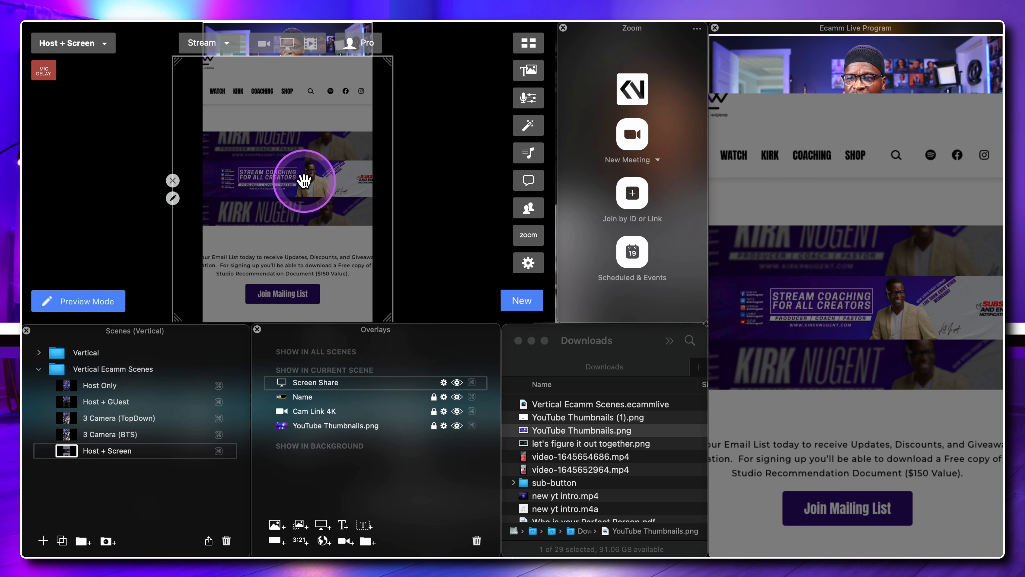
scroll(307, 181, down, 1)
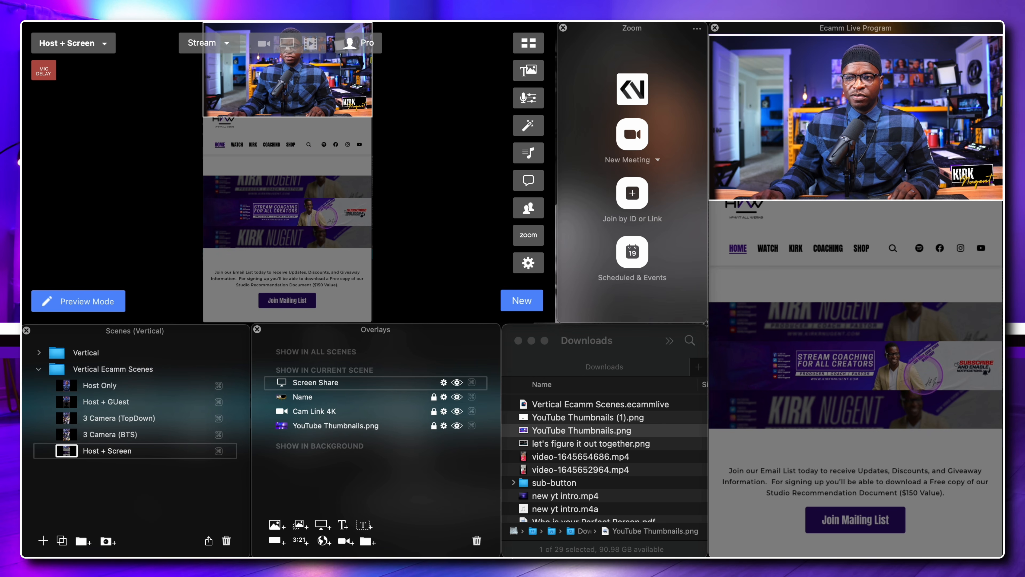
Step: Lock the Screen Share overlay and scroll the shared website to check how it shows in the vertical frame
scroll(925, 372, down, 10)
scroll(926, 368, up, 10)
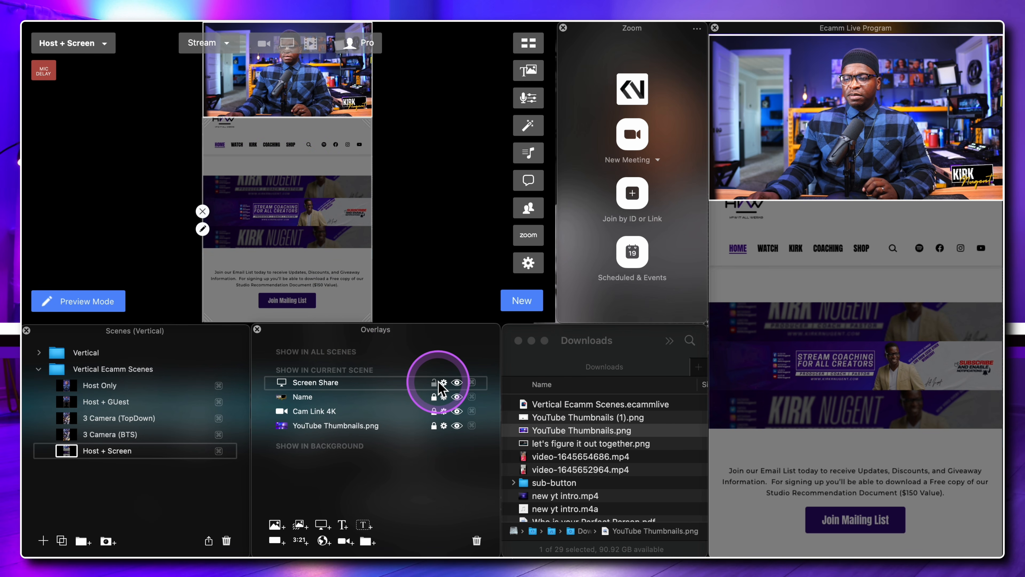
click(434, 382)
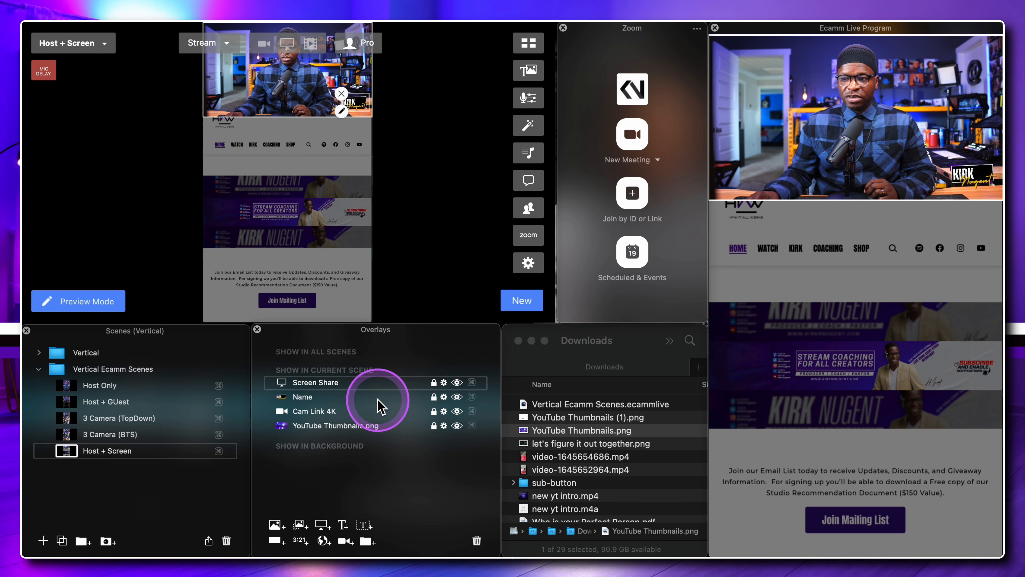
scroll(846, 288, down, 15)
scroll(848, 298, up, 15)
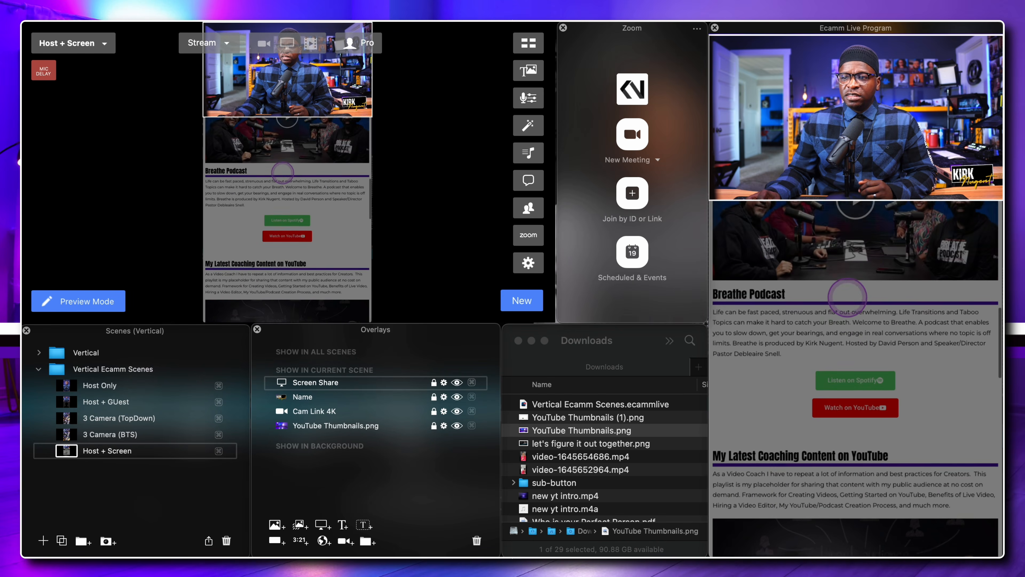
scroll(851, 297, down, 10)
scroll(852, 289, up, 10)
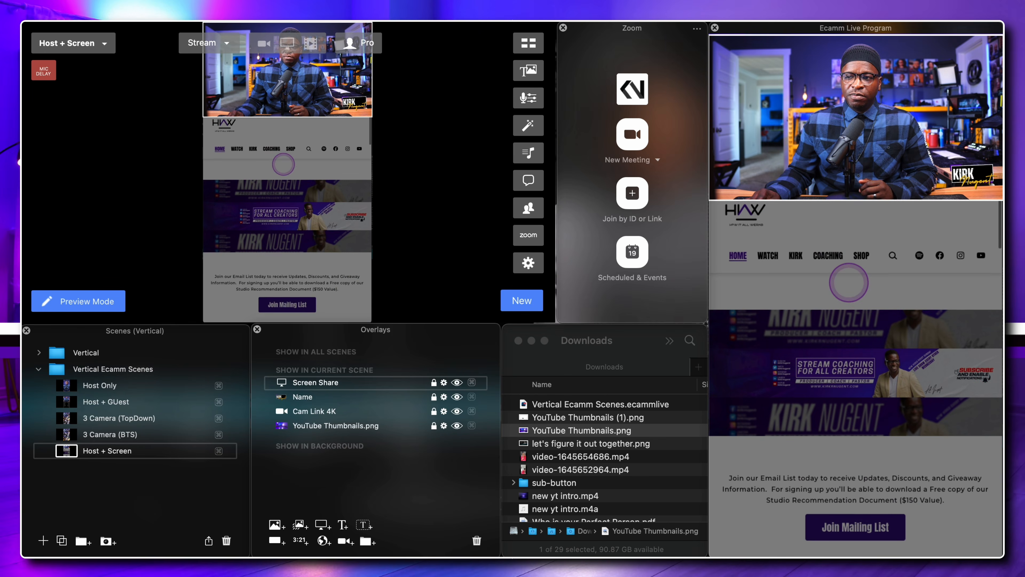
Step: Open Facebook and Instagram in new browser tabs to check their layouts in the screen share
key(super+t)
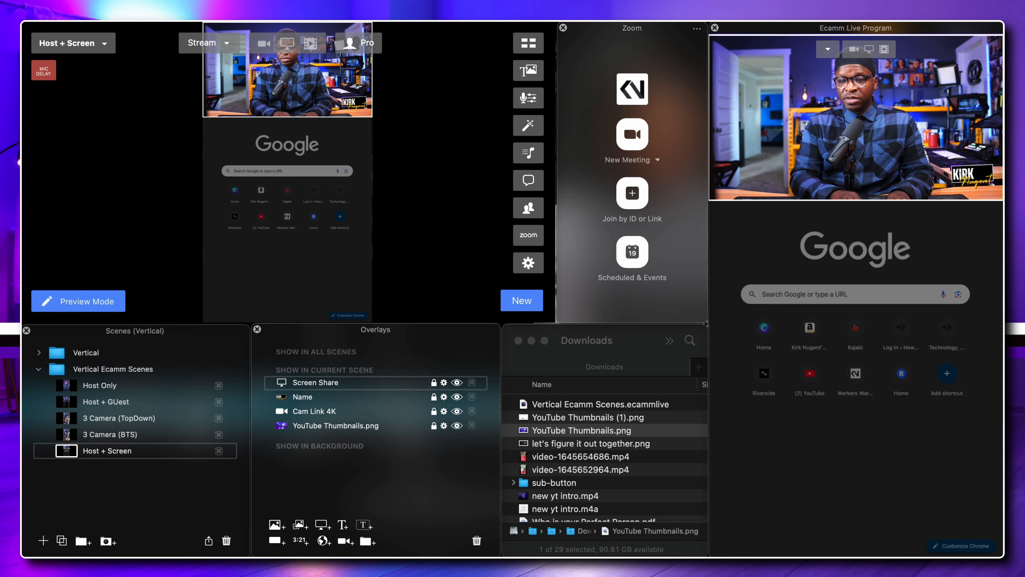
text(f)
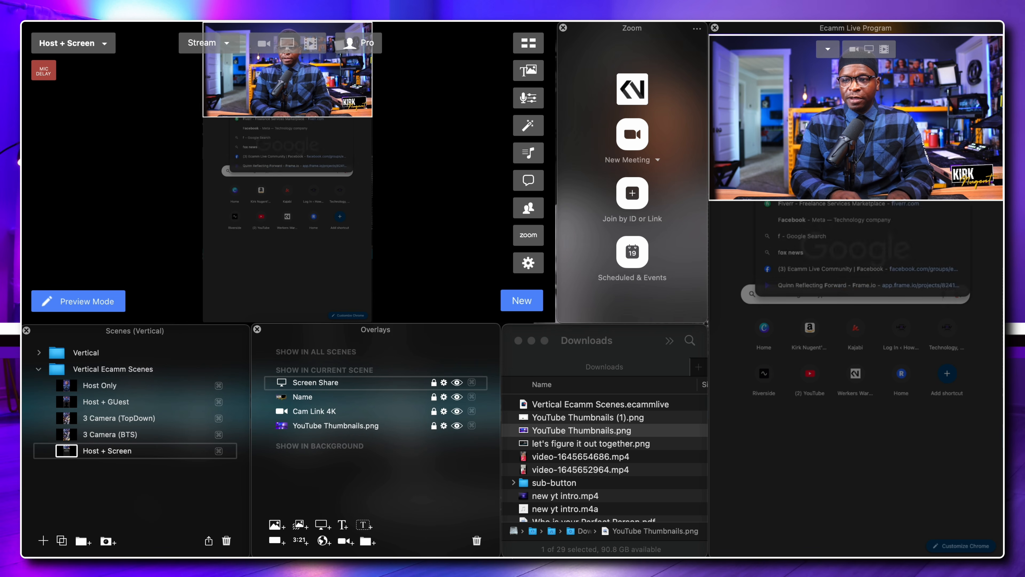
text(ace)
key(Return)
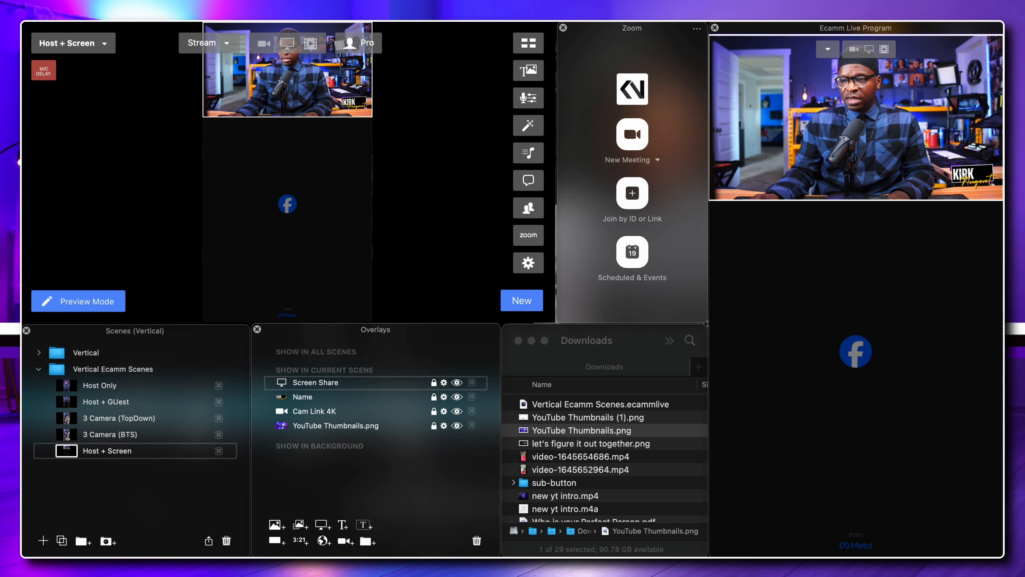
key(super+t)
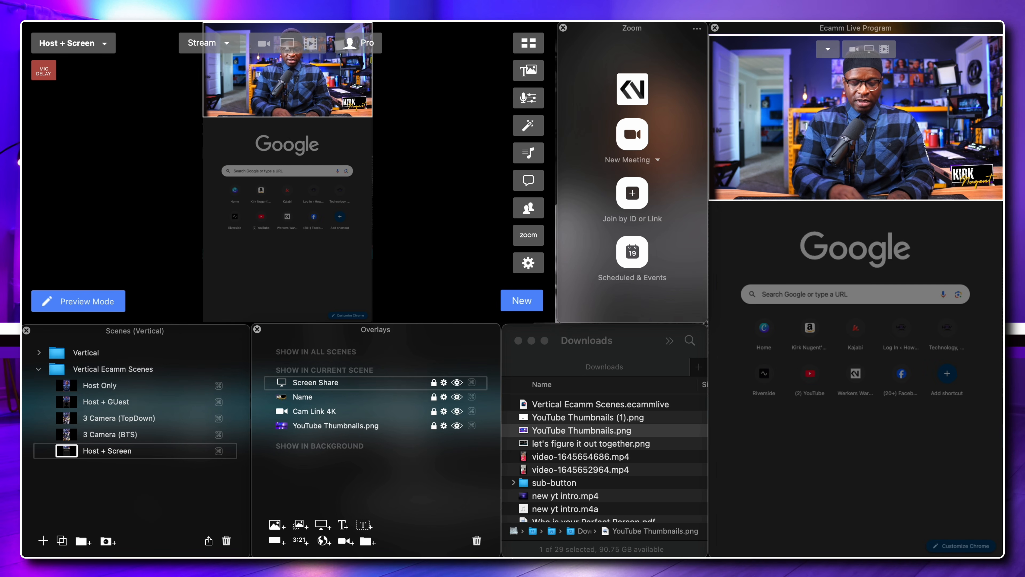
text(instag)
key(Return)
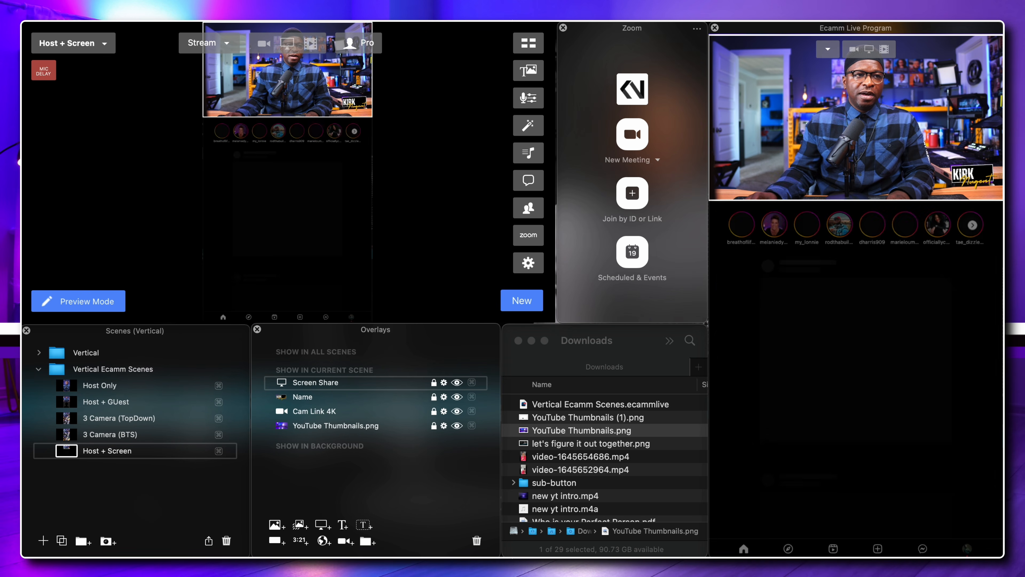
Step: Open StreamYard and the host's coaching website in new browser tabs to check their layouts in the screen share
key(super+t)
text(stream)
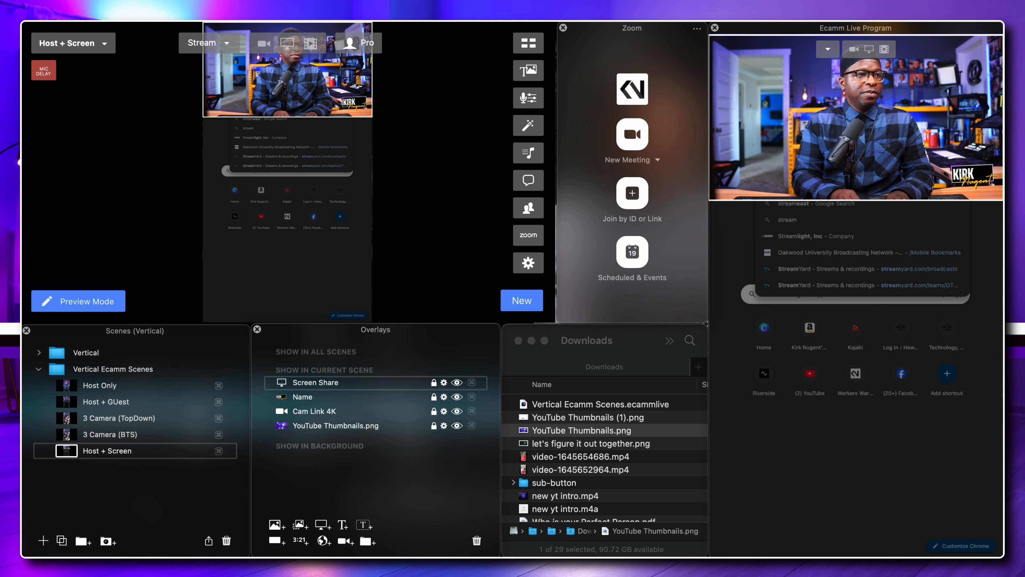
key(Return)
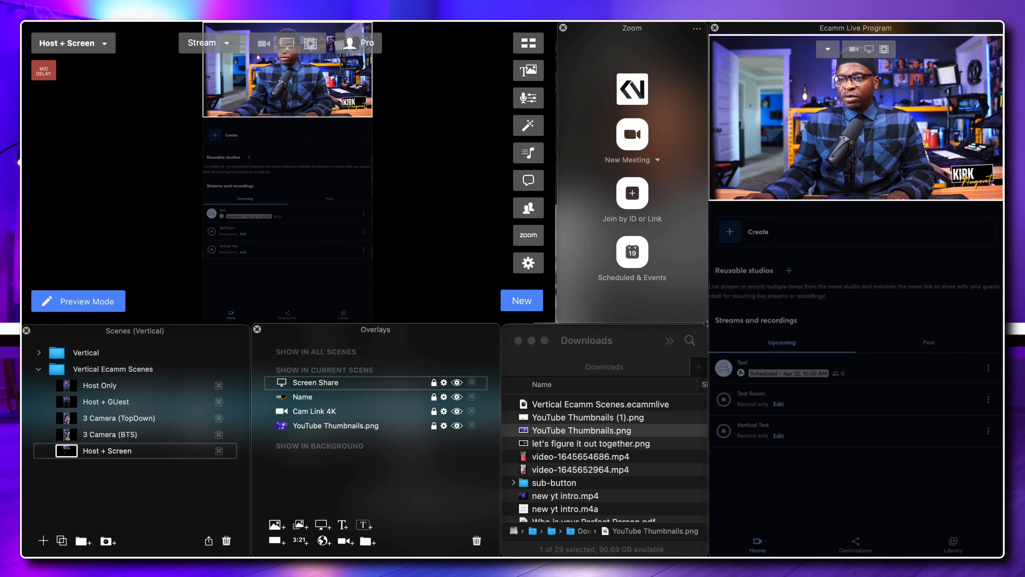
key(super+t)
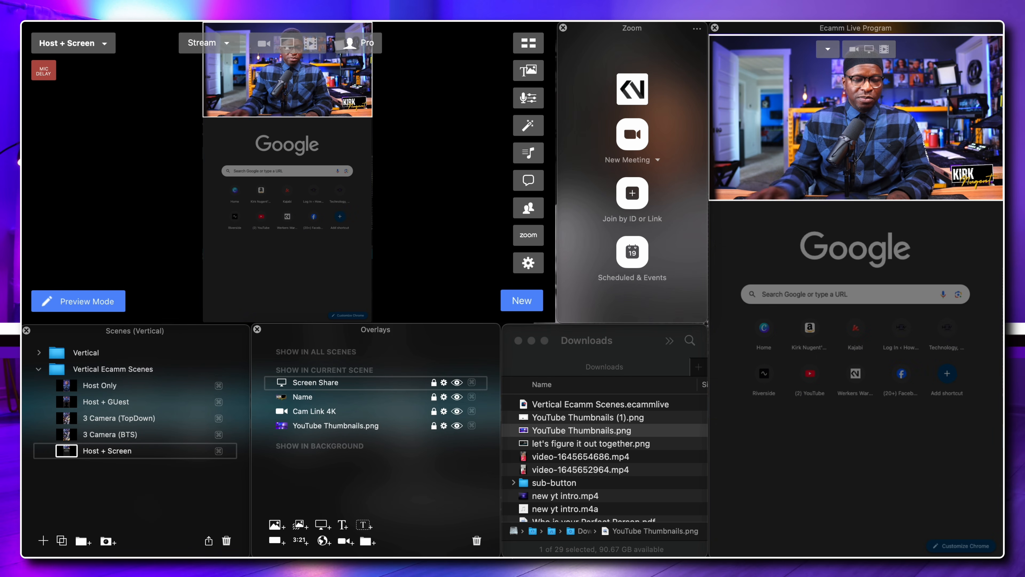
text(ki)
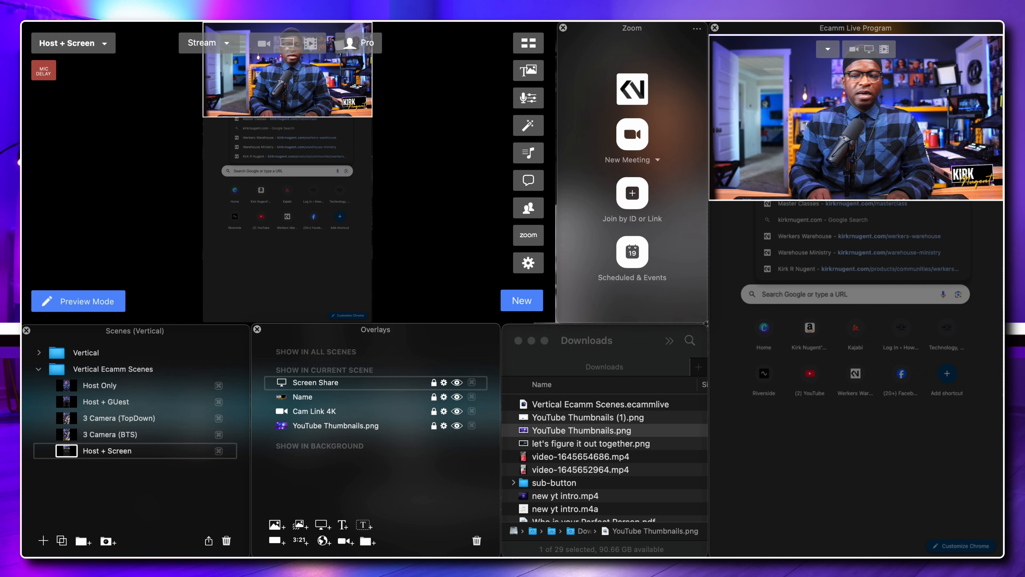
key(Return)
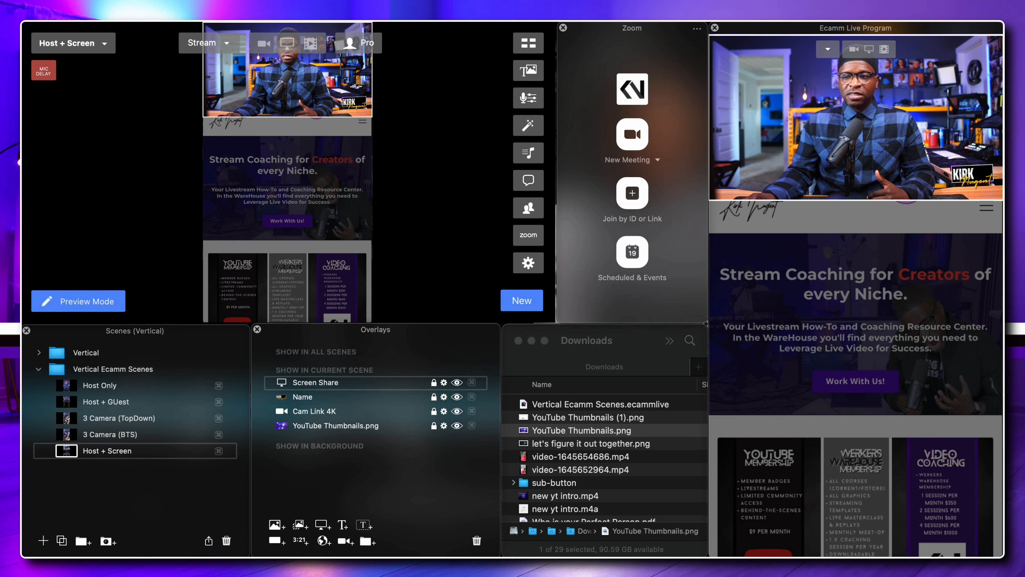
Step: Close the coaching website and return to the Instagram tab
key(super+w)
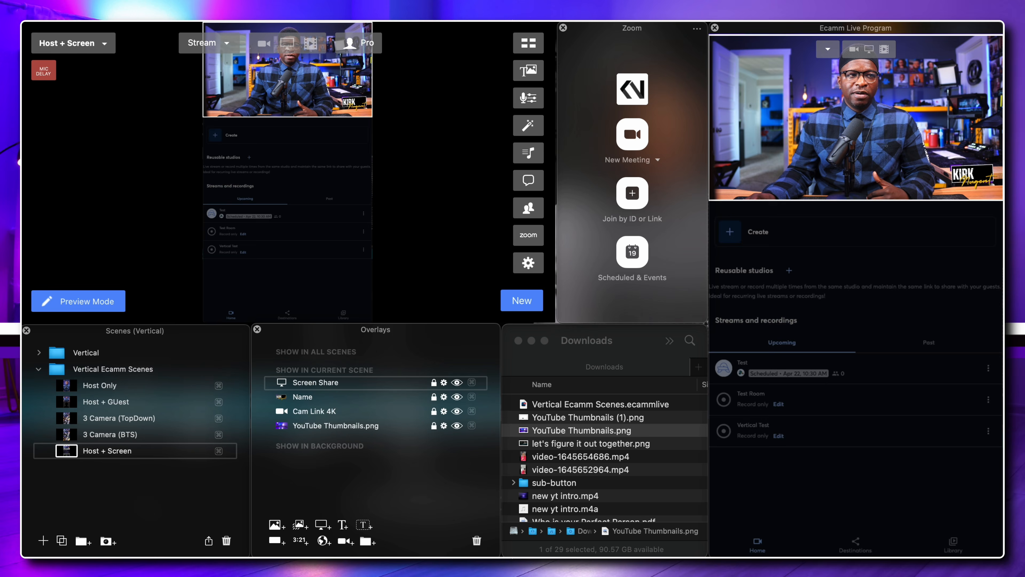
key(ctrl+Tab)
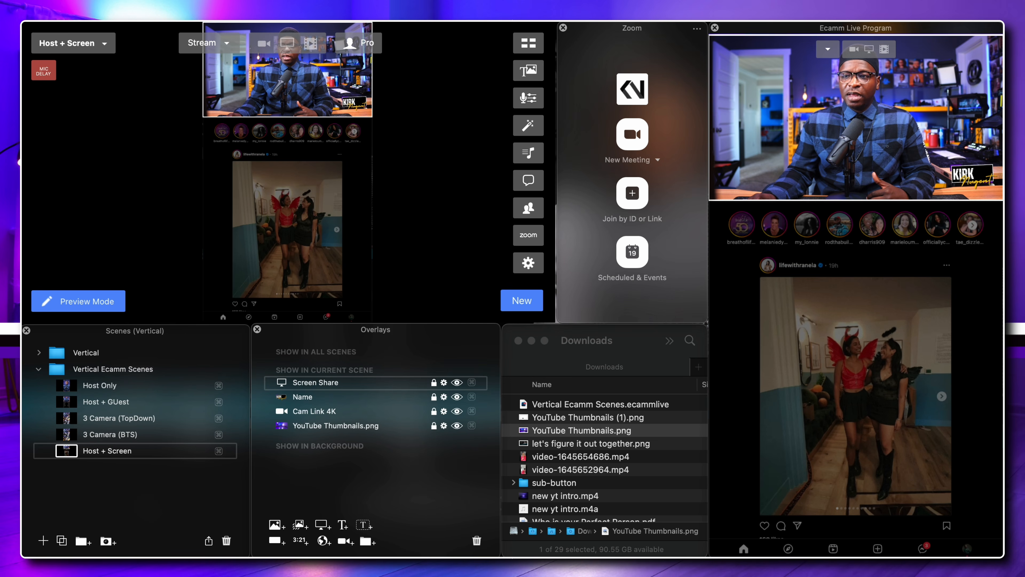
Step: Switch the shared browser between the Facebook and website tabs to check how they show in the vertical frame
key(ctrl+Tab)
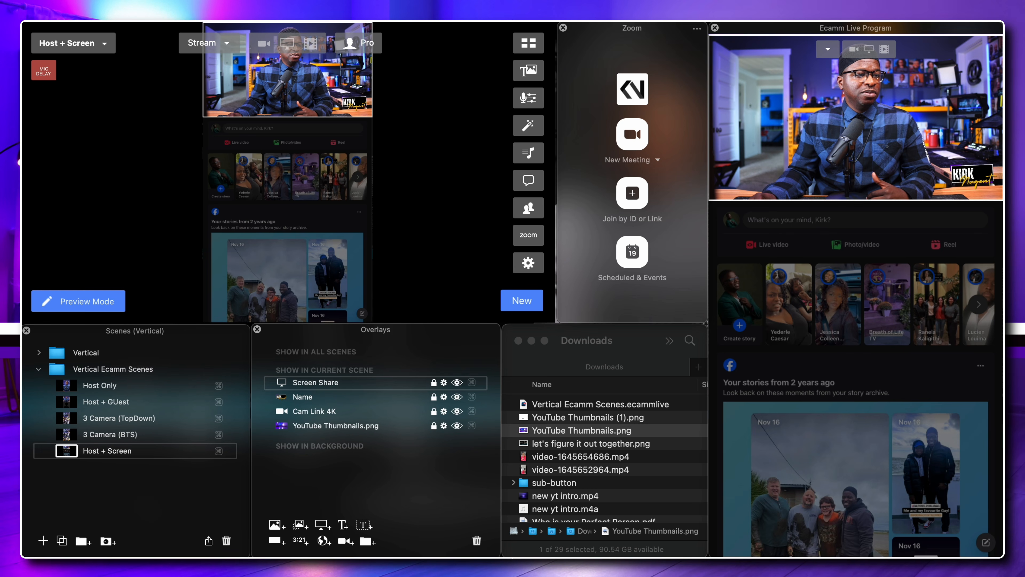
key(ctrl+Tab)
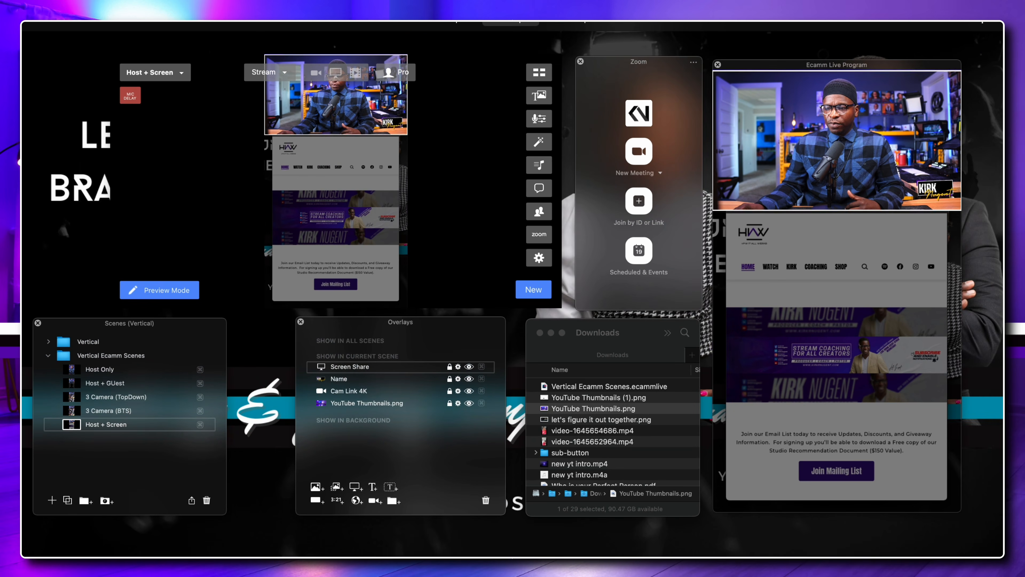
click(395, 403)
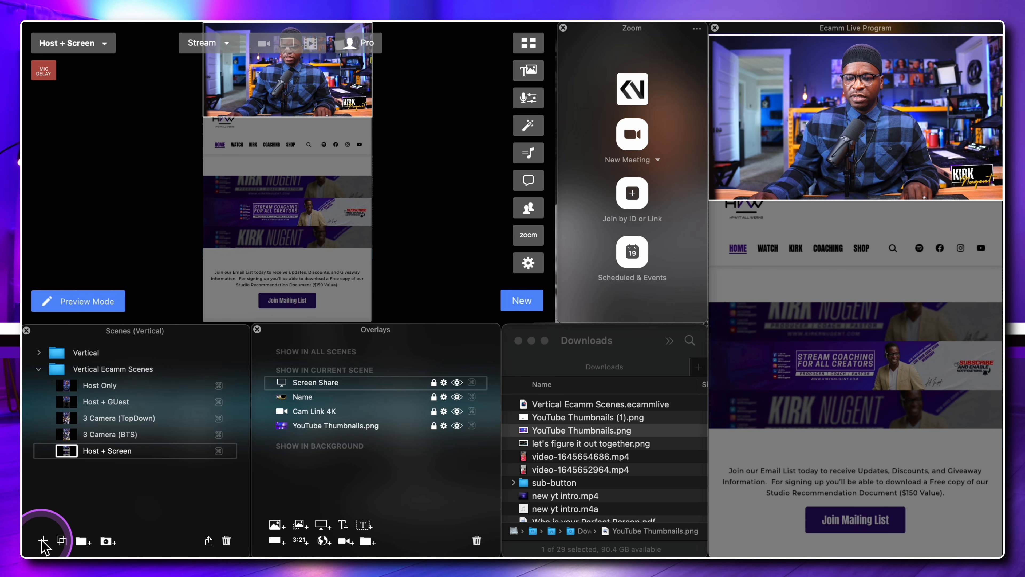
Step: Duplicate the 3 Camera (TopDown) scene, name the copy "Host + Comments" and place it last in the Vertical Ecamm Scenes folder
click(69, 420)
click(61, 540)
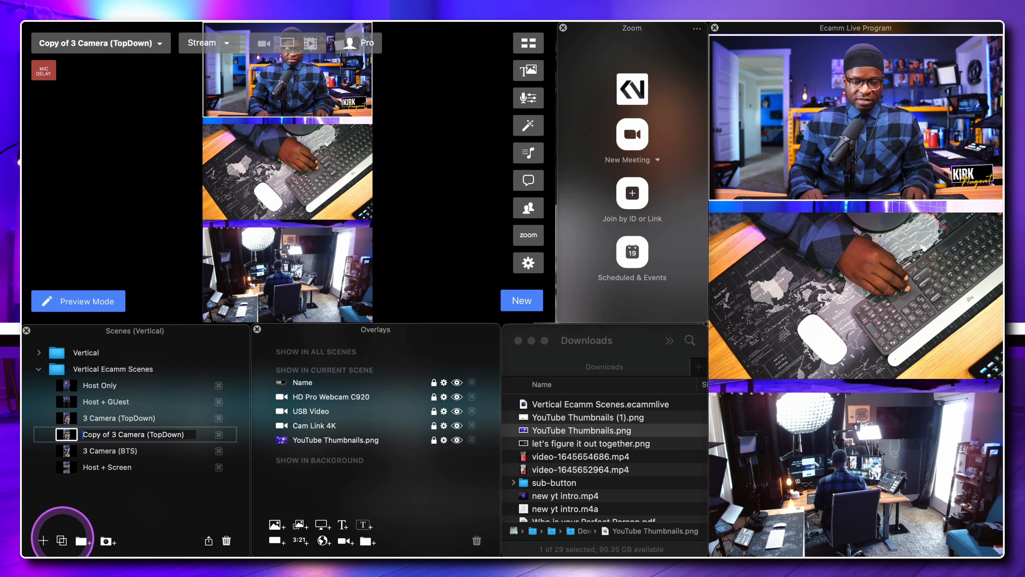
text(Host _)
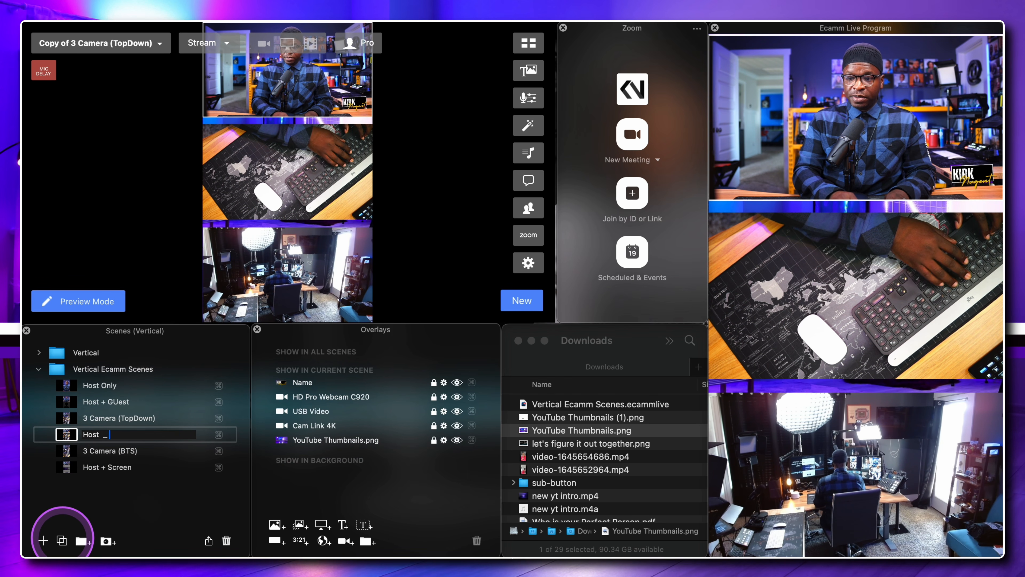
key(BackSpace)
text(+)
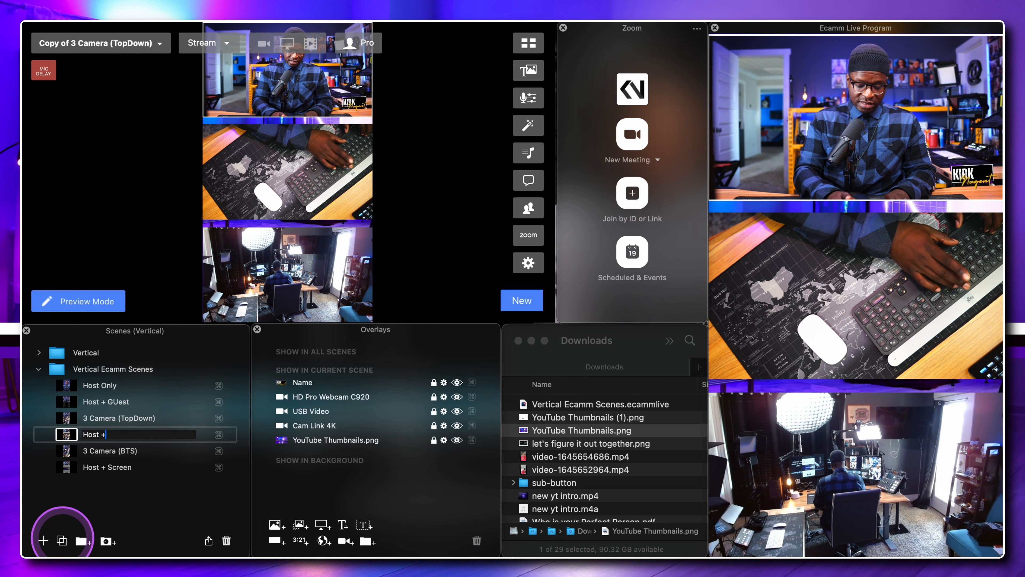
text( Comments)
key(Return)
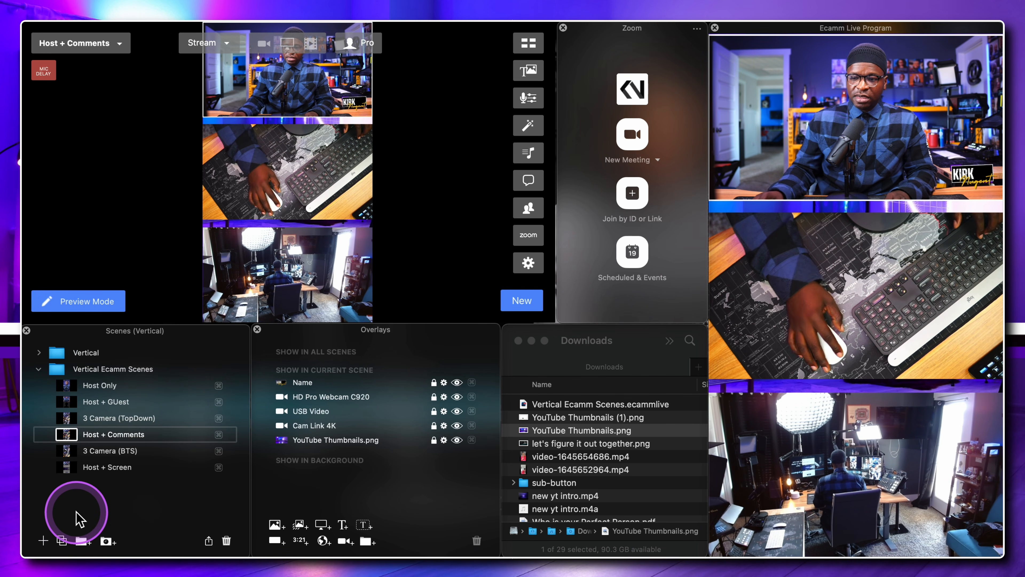
drag(123, 453, 97, 479)
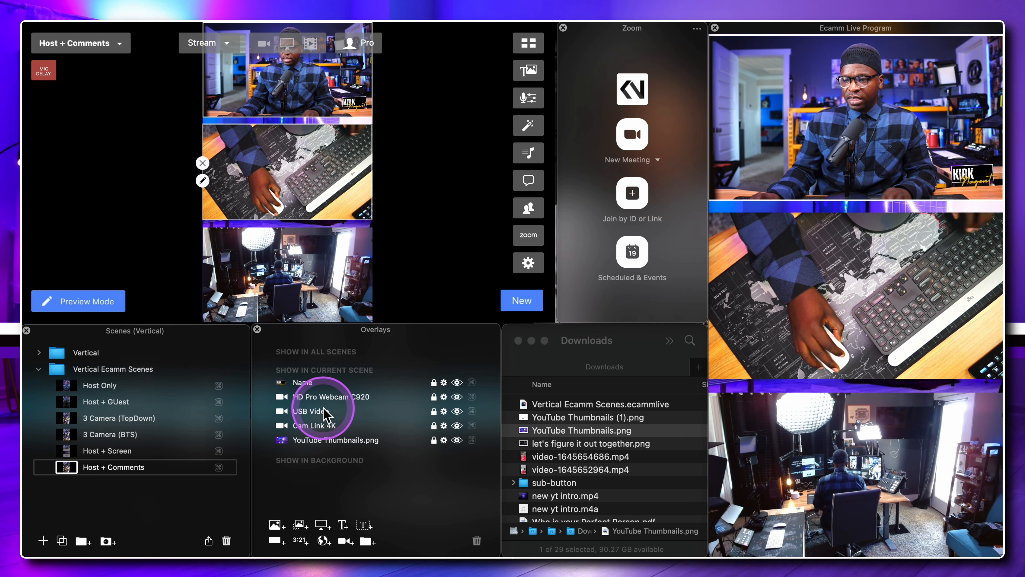
Step: Delete the USB Video and HD Pro Webcam C920 overlays from the Host + Comments scene
click(312, 412)
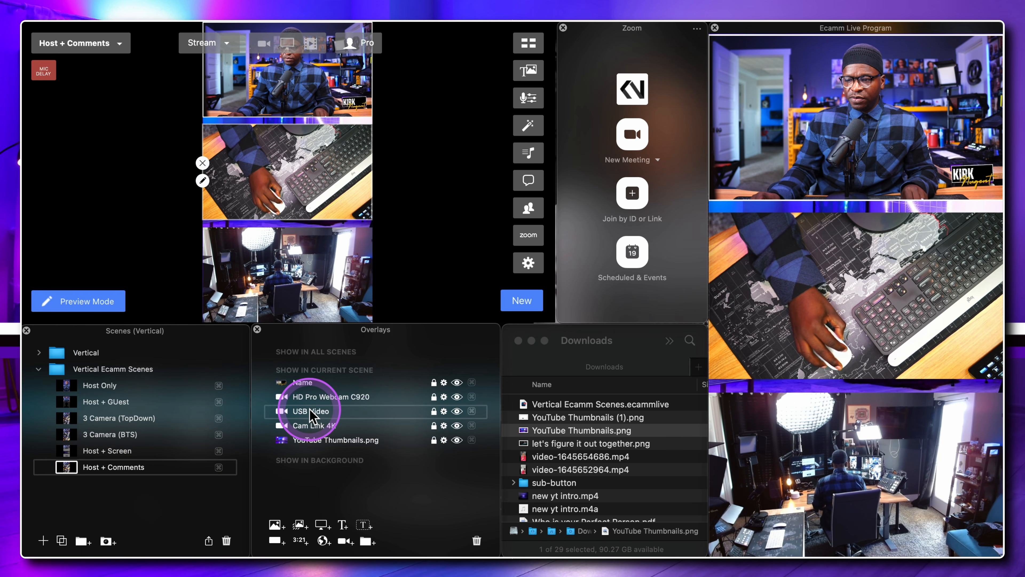
click(477, 540)
click(389, 396)
click(476, 541)
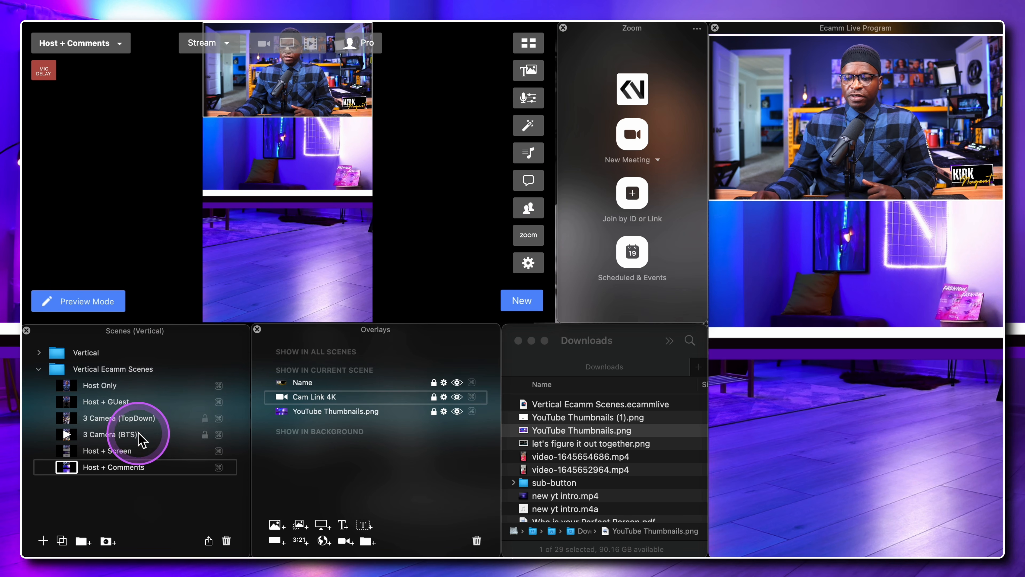
Step: Duplicate the Host + Screen scene and name the copy "Host + Comments"
click(66, 451)
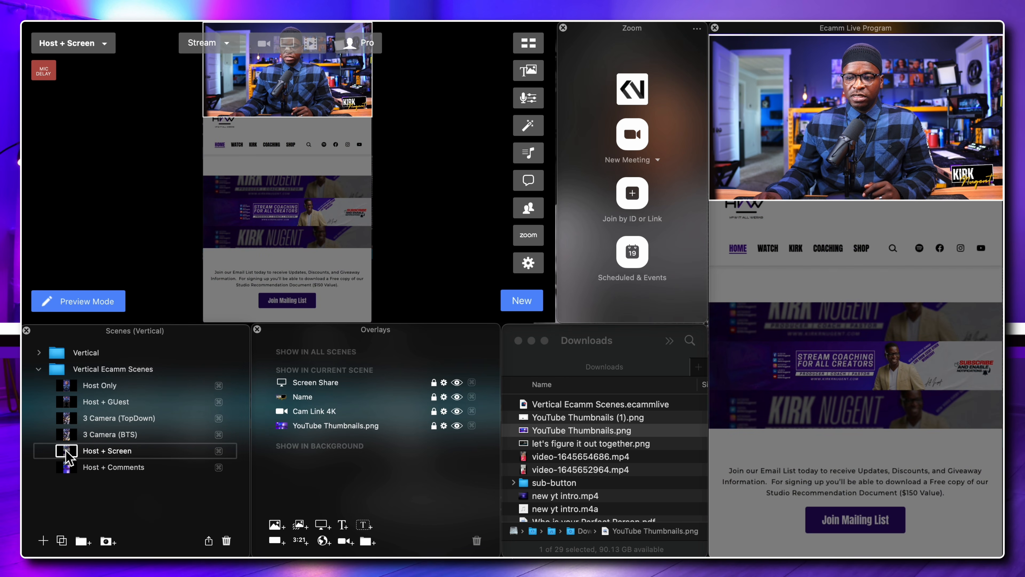
click(62, 532)
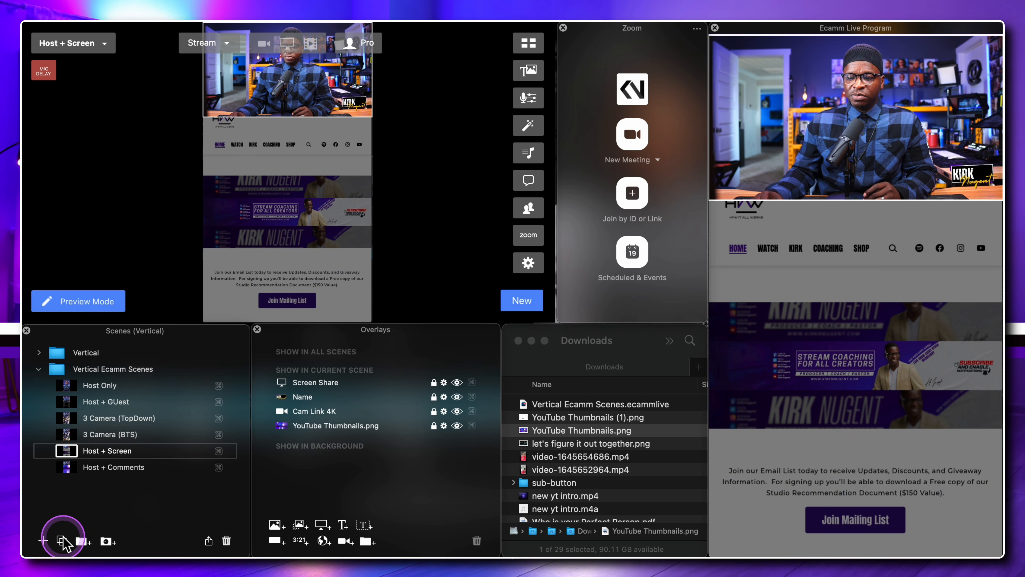
click(63, 540)
key(Left)
key(Delete)
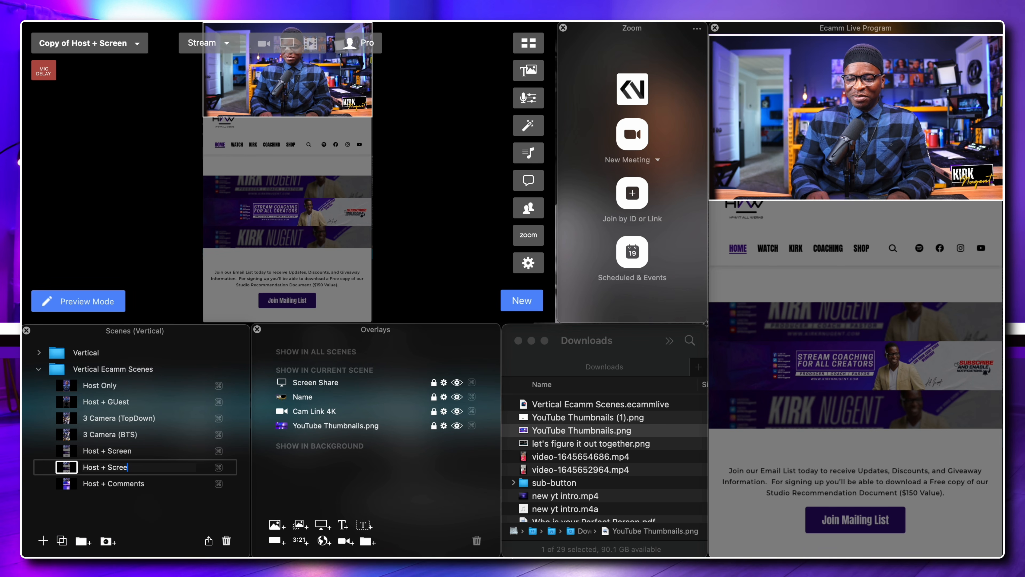
text(Host + Comments)
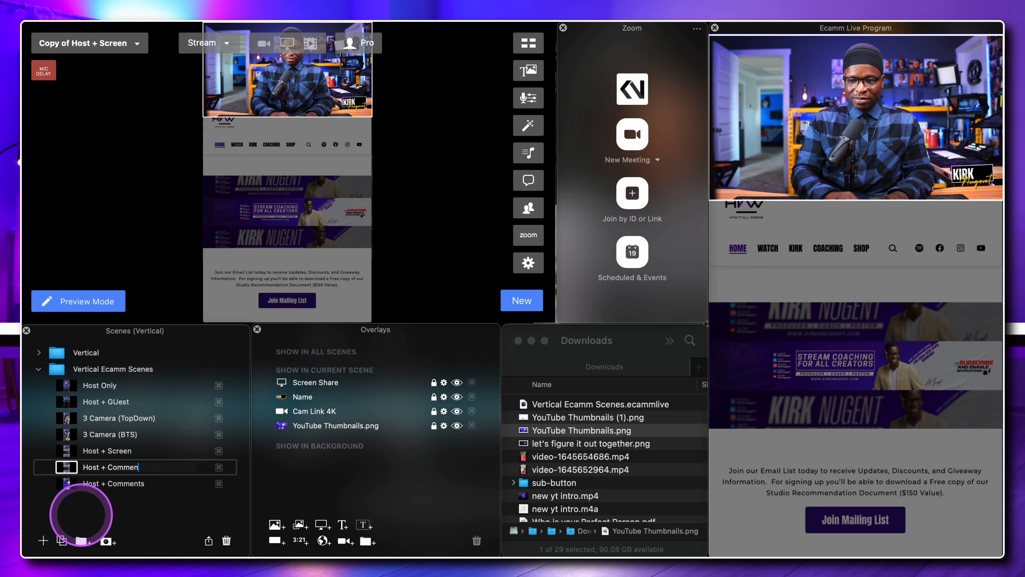
key(Return)
Step: Rename the older Host + Comments scene at the end of the folder as "Host + Web Widget"
click(119, 489)
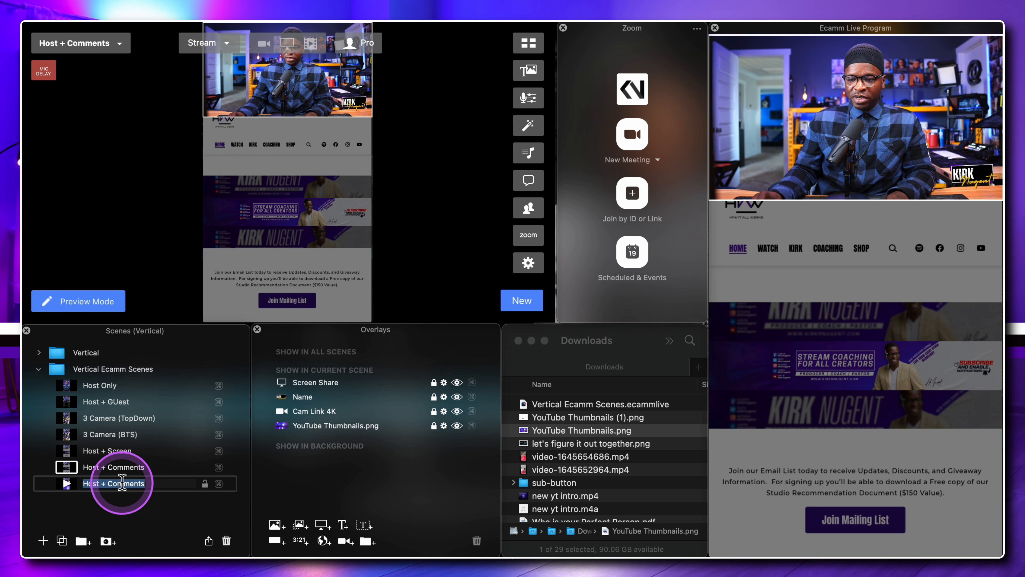
click(157, 484)
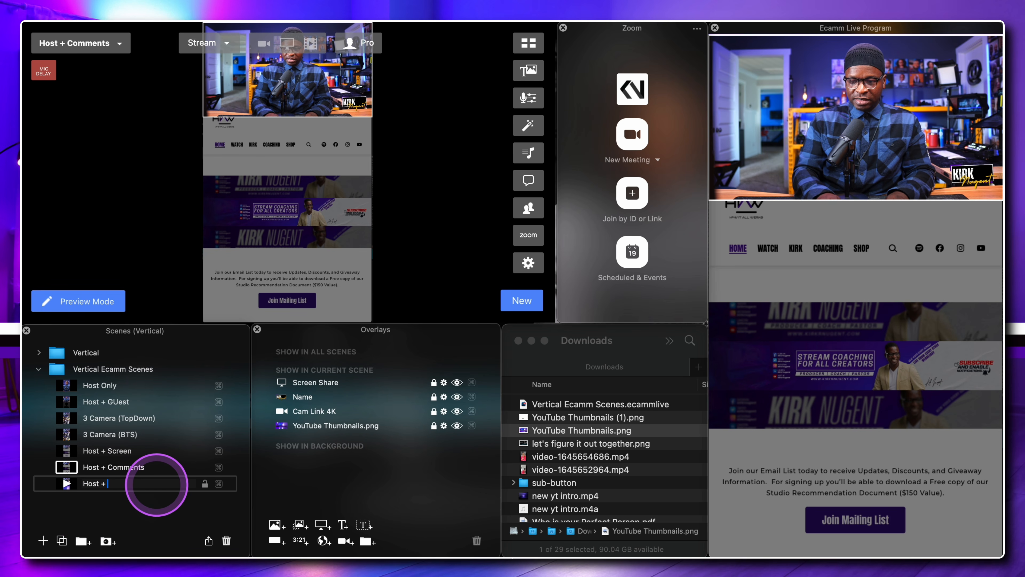
text(Web Widget)
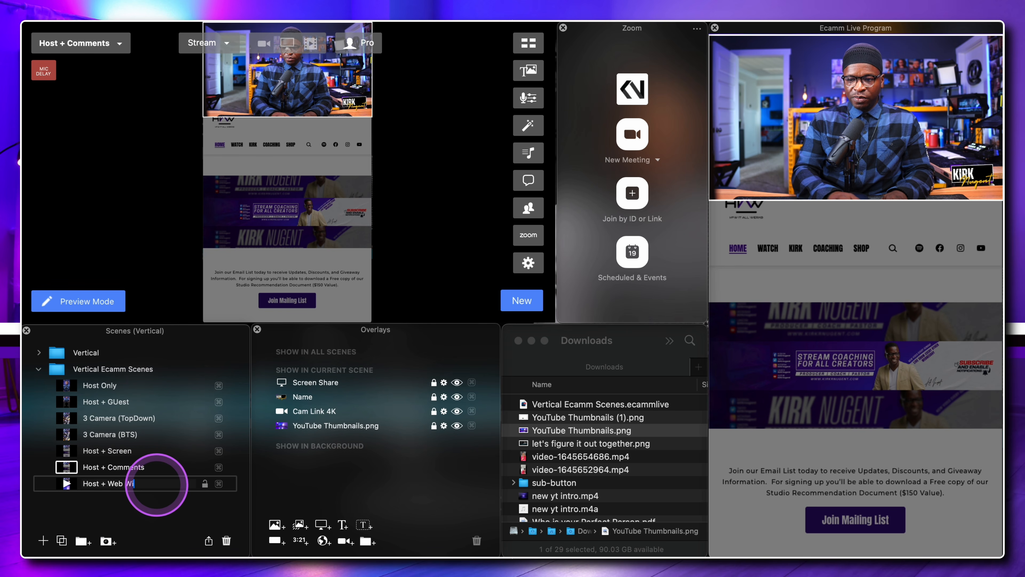
key(Return)
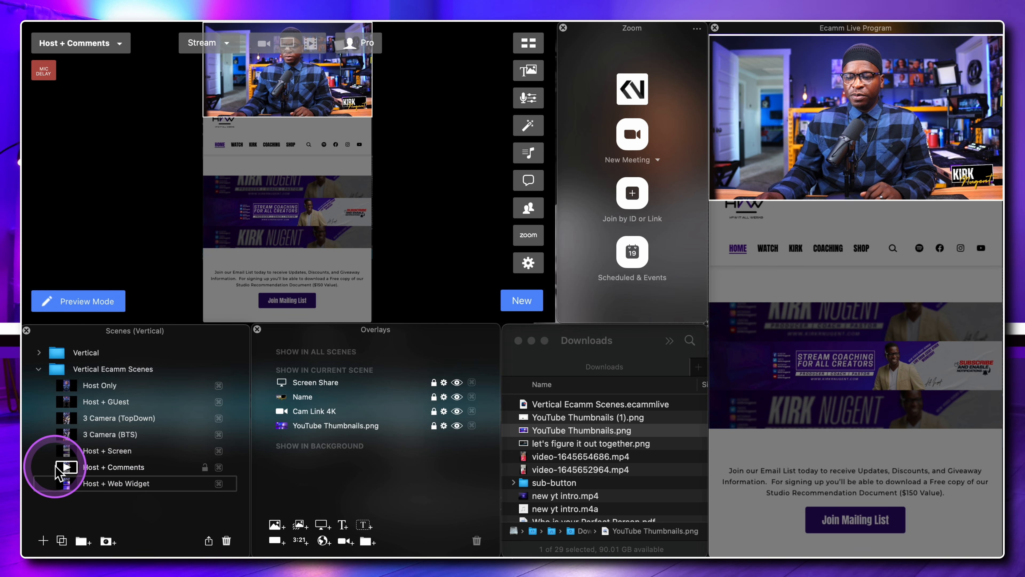
Step: In the Host + Comments scene, set the Screen Share overlay to show Ecamm Live and disable Zoom To App Windows
click(313, 129)
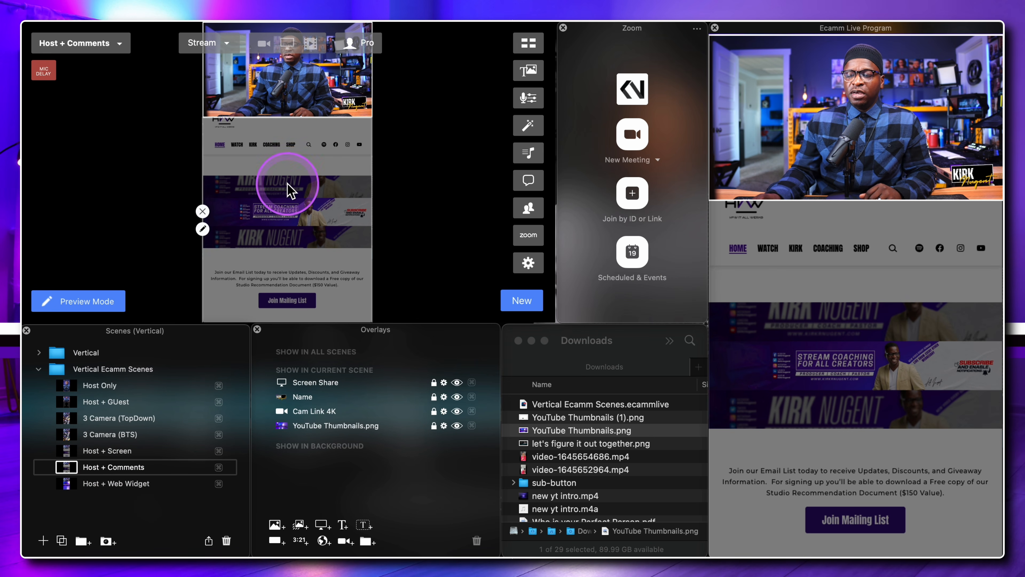
click(203, 229)
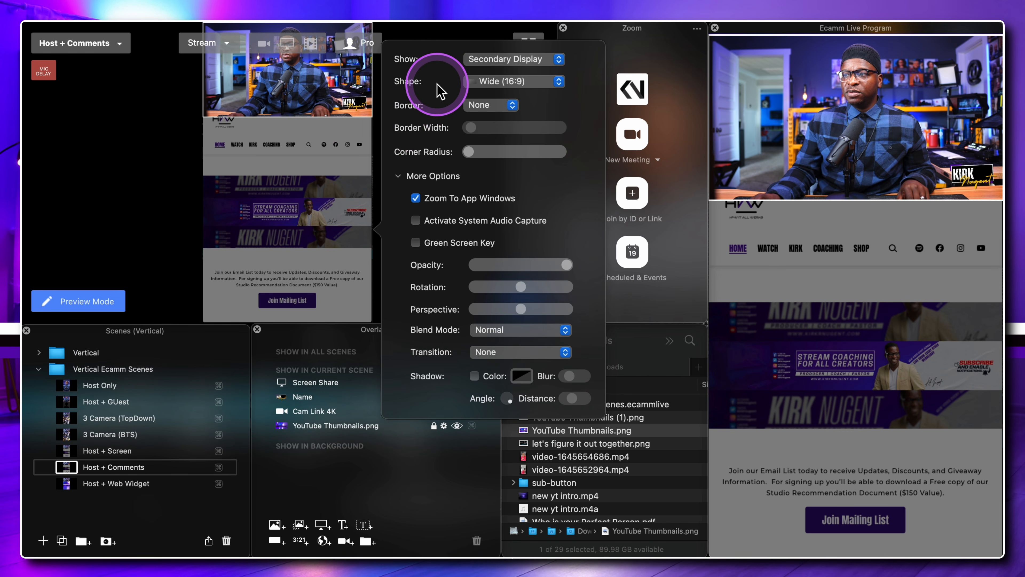
click(510, 60)
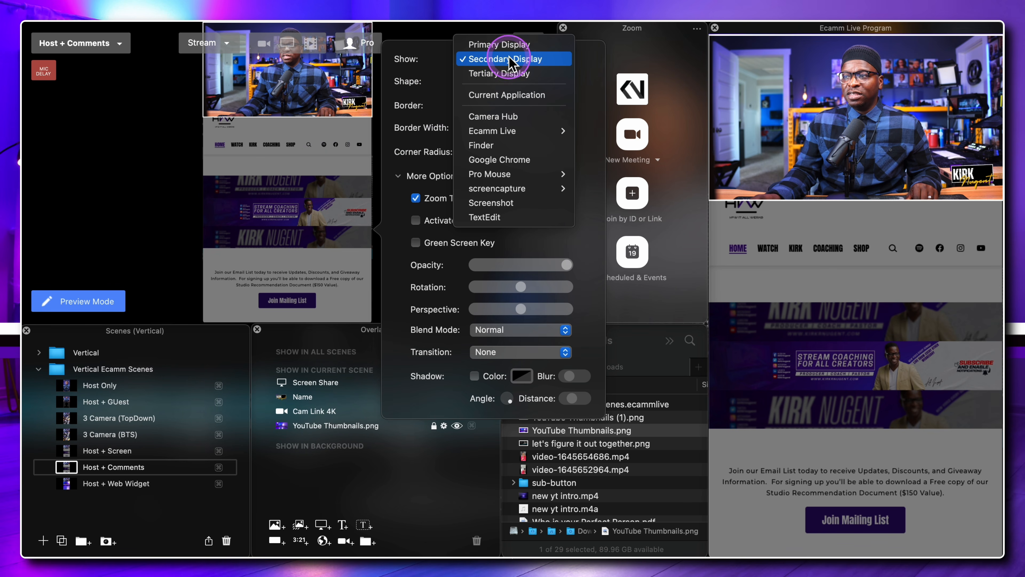
mouse_move(508, 132)
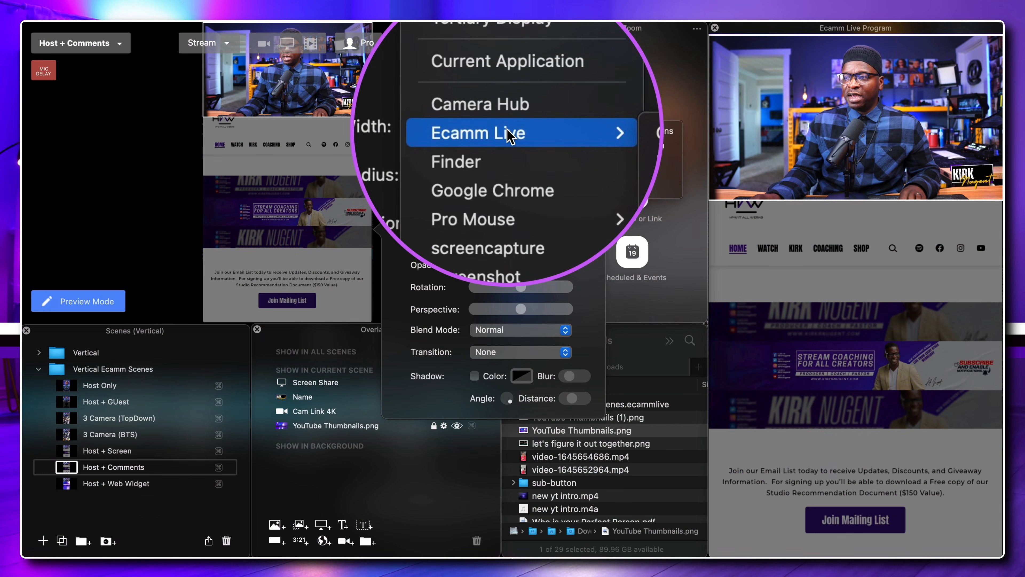
click(592, 131)
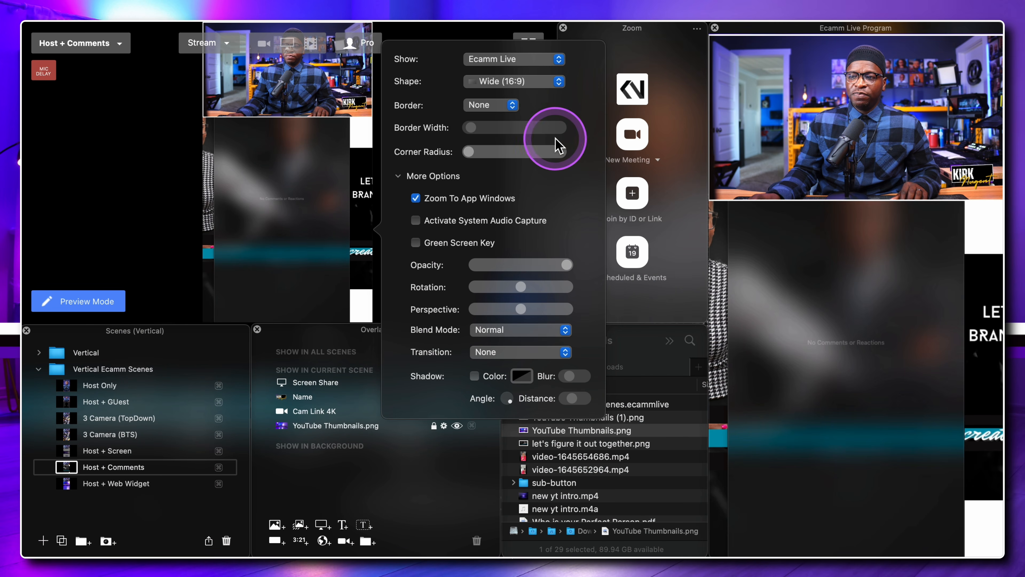
click(415, 198)
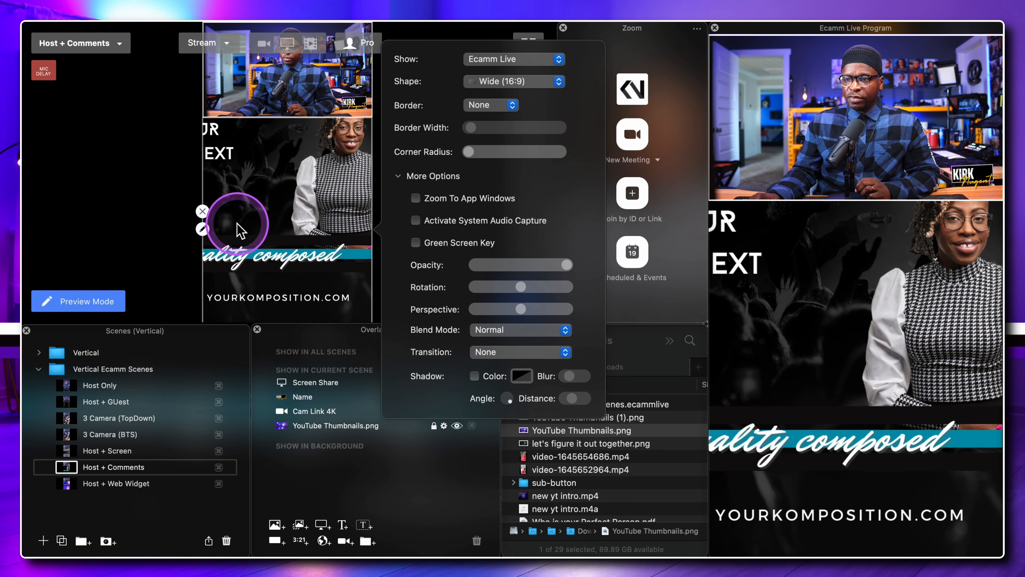
click(203, 229)
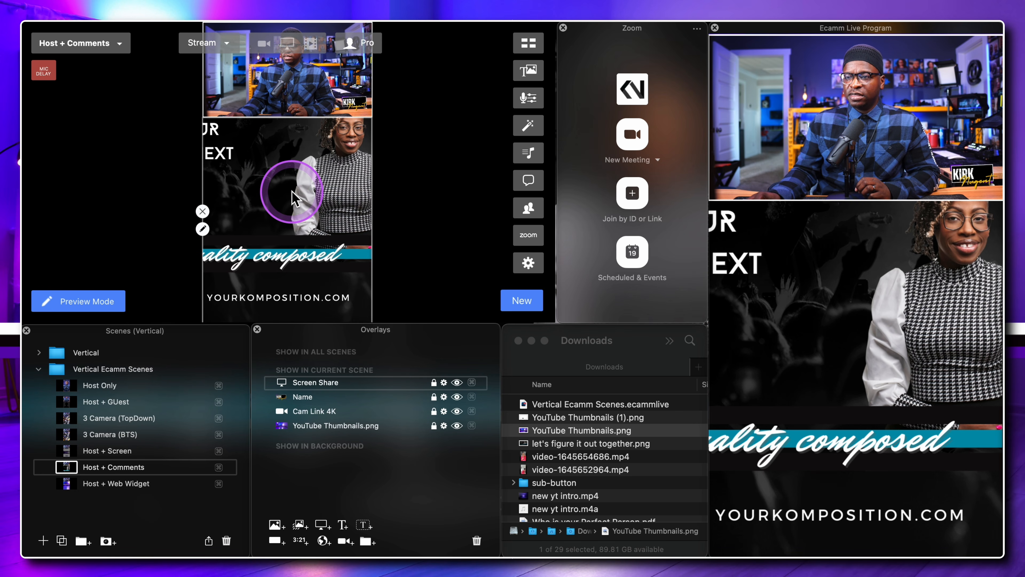
Step: Unlock the Screen Share overlay, shrink it to about half the frame's width and center it below the host camera
drag(219, 207, 233, 205)
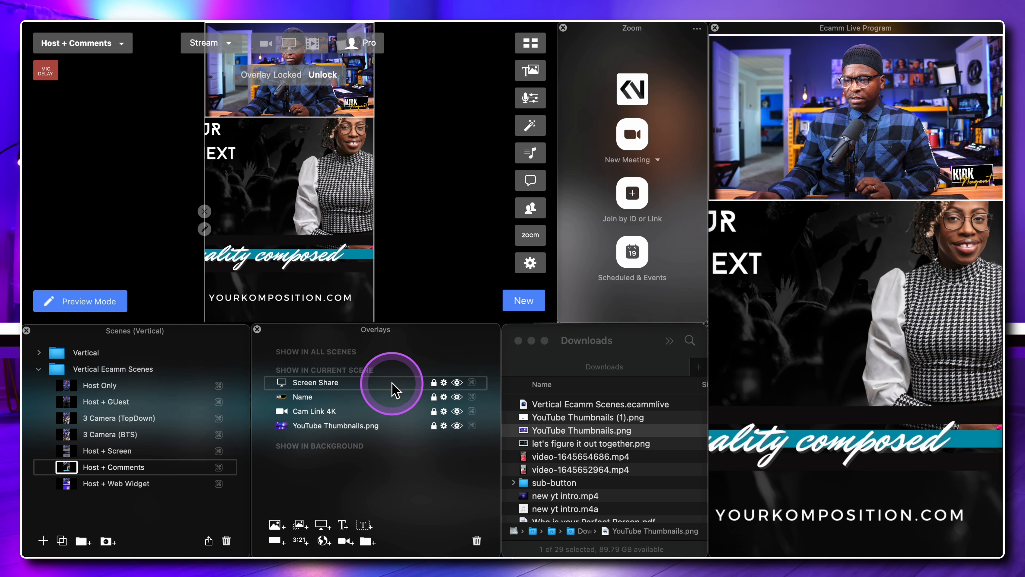
click(434, 382)
scroll(313, 198, down, 3)
drag(314, 198, 302, 197)
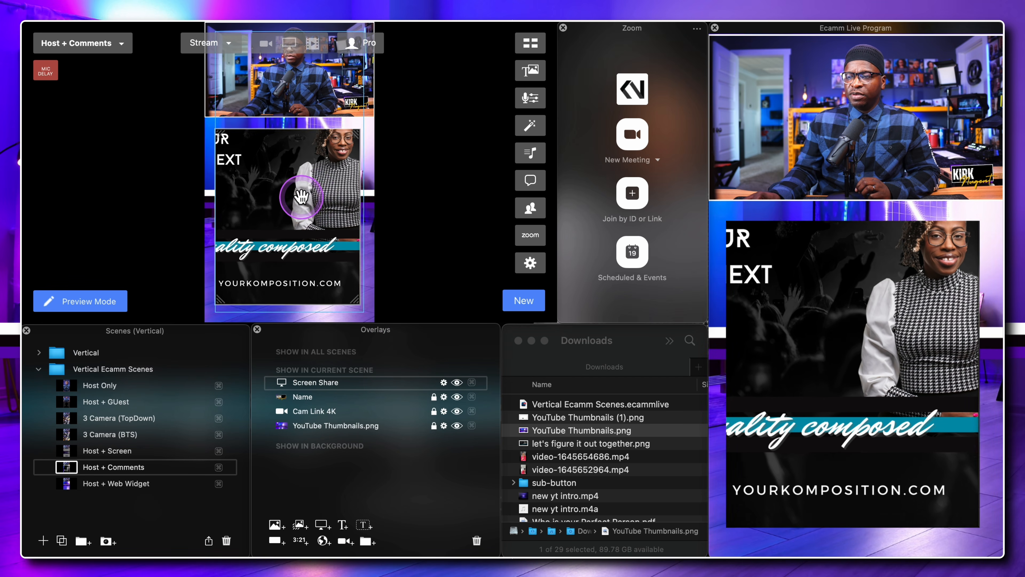
scroll(299, 197, down, 5)
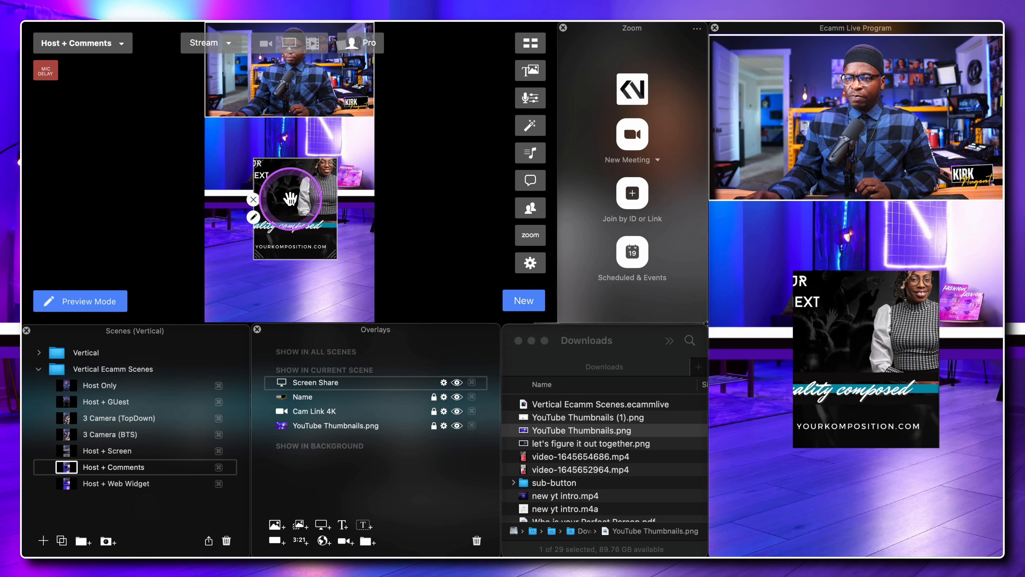
click(253, 216)
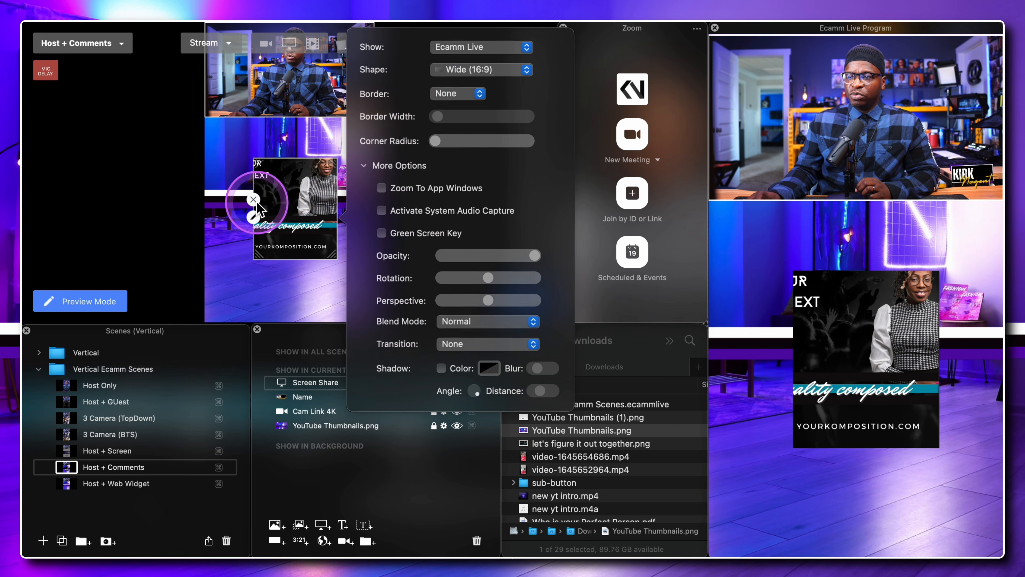
click(460, 72)
click(460, 72)
click(282, 182)
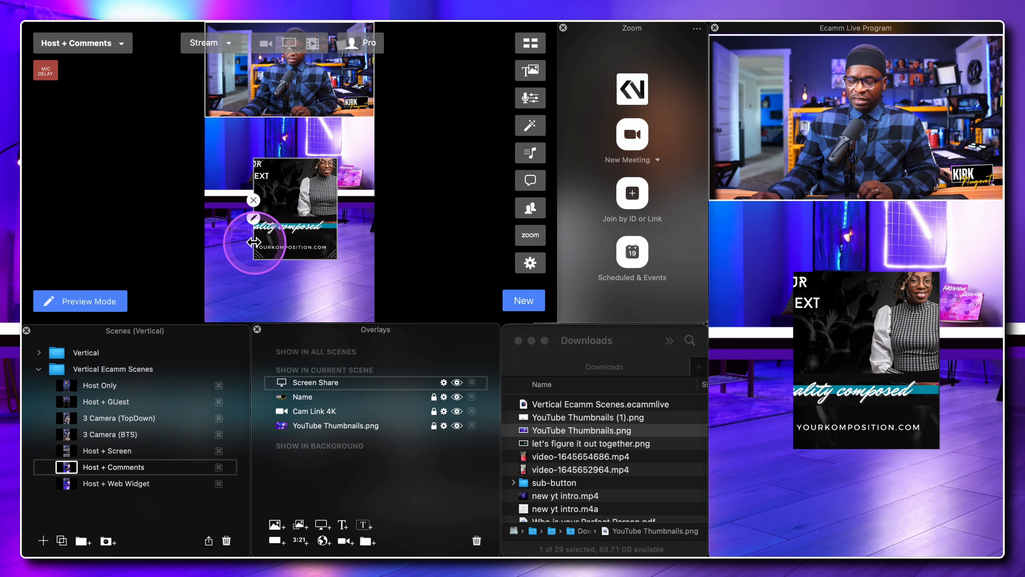
Step: Crop the Screen Share overlay to only the comments window and place it directly beneath the host camera
drag(253, 242, 287, 217)
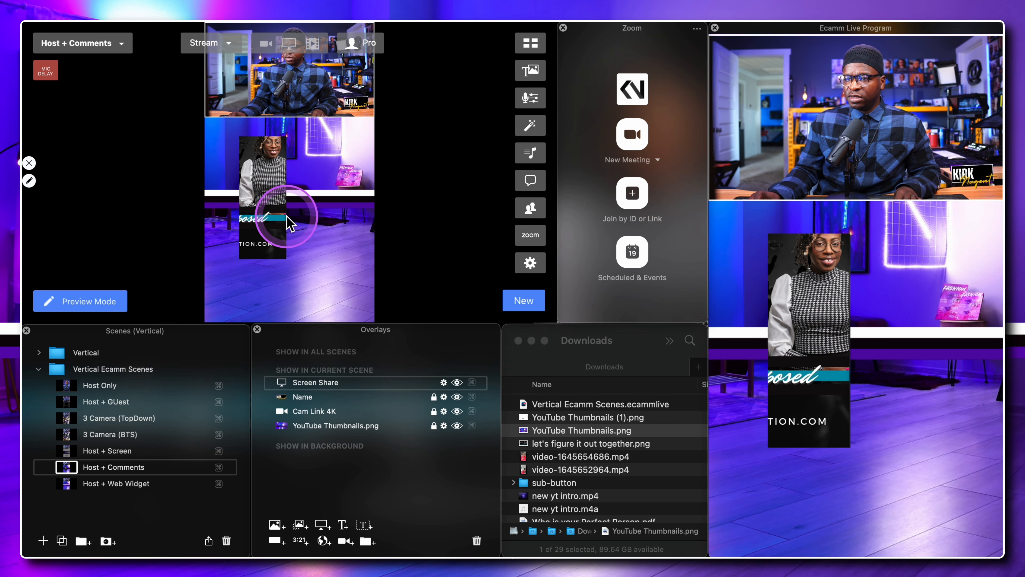
drag(287, 220, 366, 219)
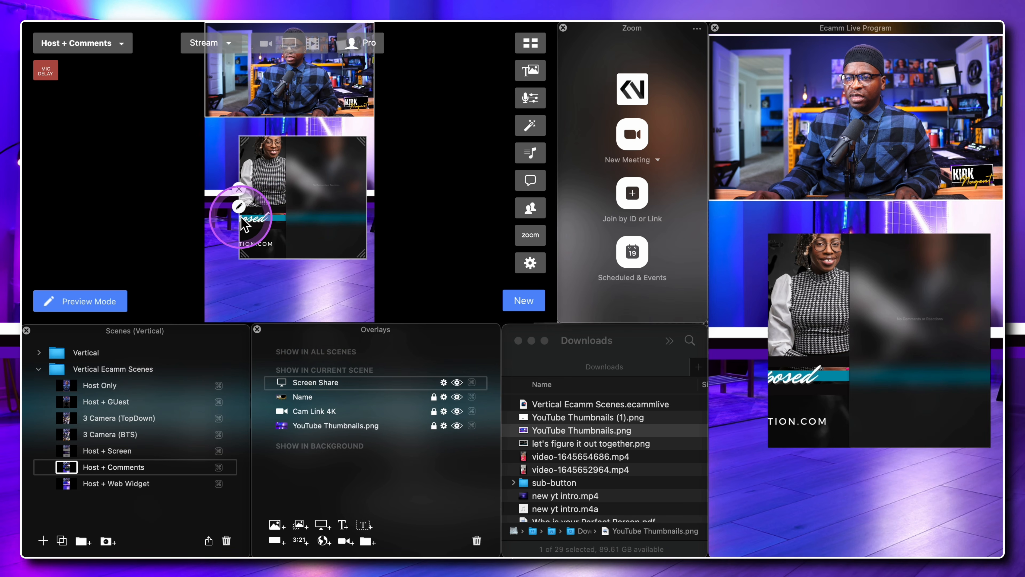
drag(240, 222, 344, 211)
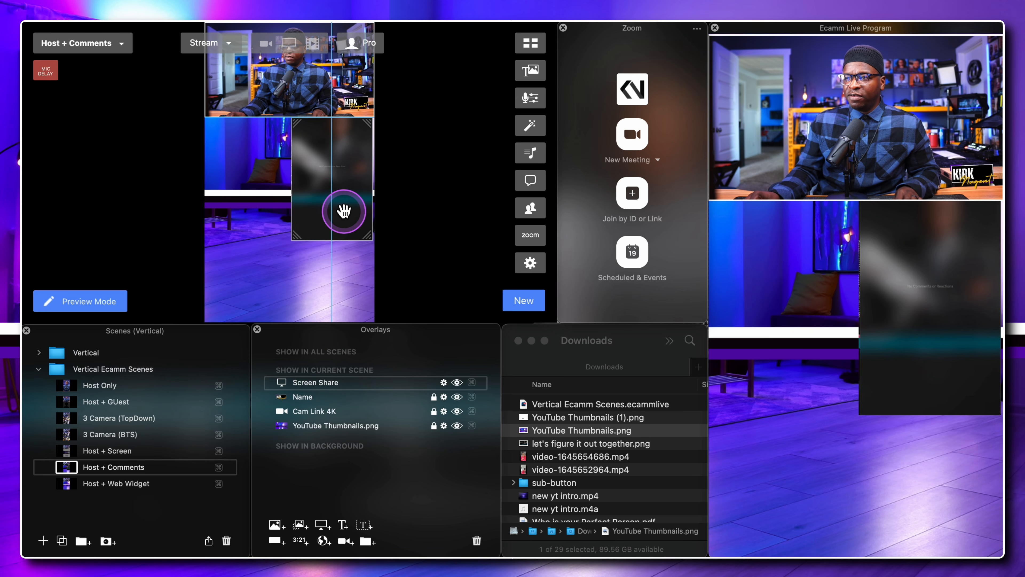
Step: Enlarge the comments overlay to the frame's full width and stretch it from the middle of the host camera down to the bottom edge
drag(292, 238, 207, 291)
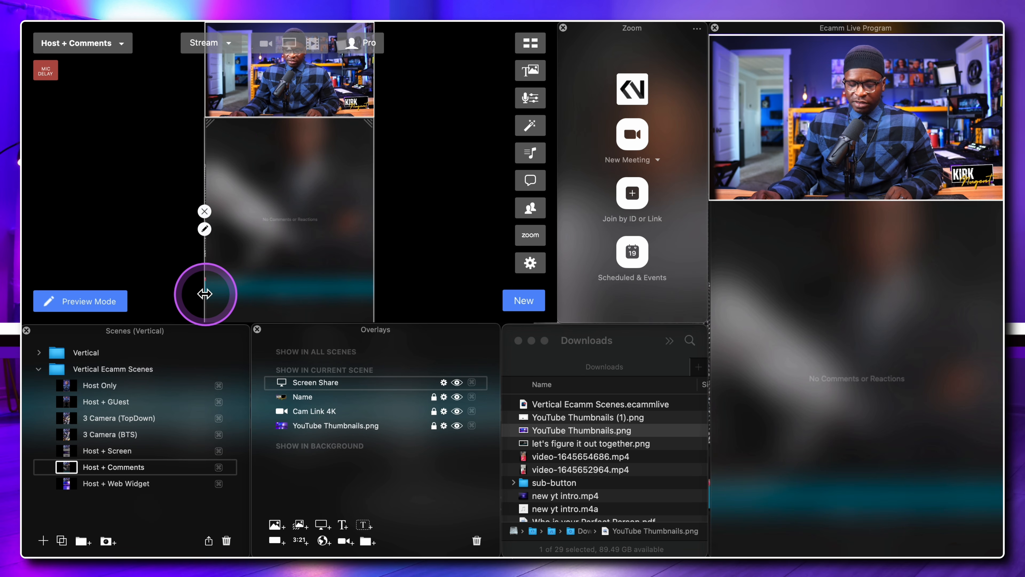
drag(251, 278, 261, 217)
drag(216, 307, 215, 313)
drag(214, 311, 206, 319)
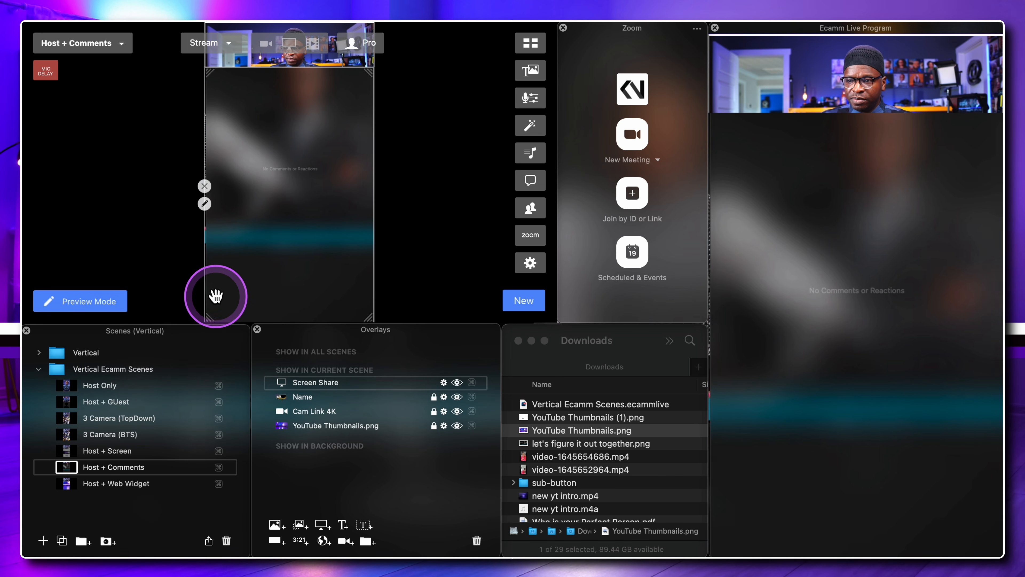
Step: Move the comments overlay down until it sits directly beneath the full host camera picture, then nudge it left to align with the frame
drag(208, 320, 208, 319)
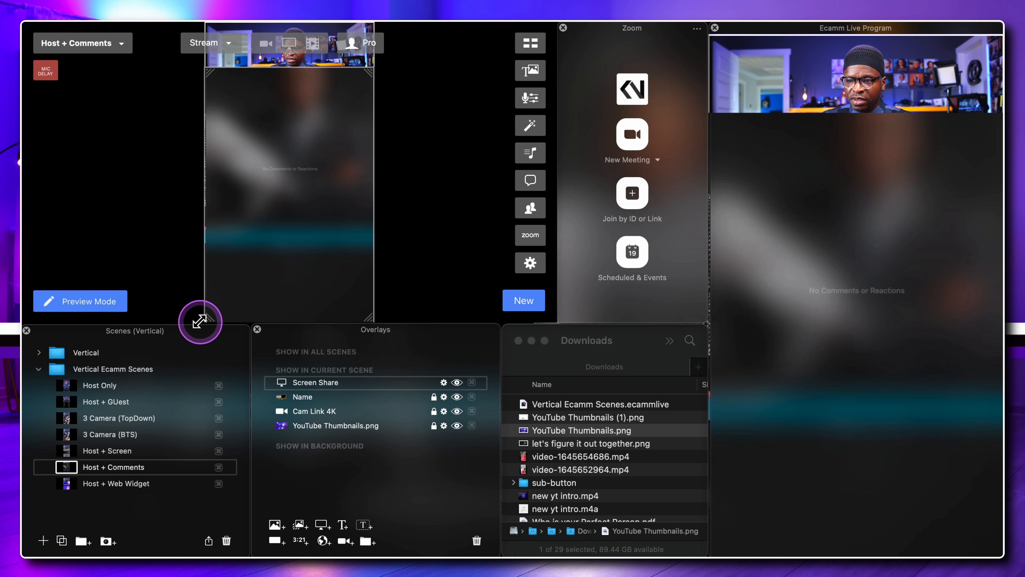
drag(257, 224, 262, 277)
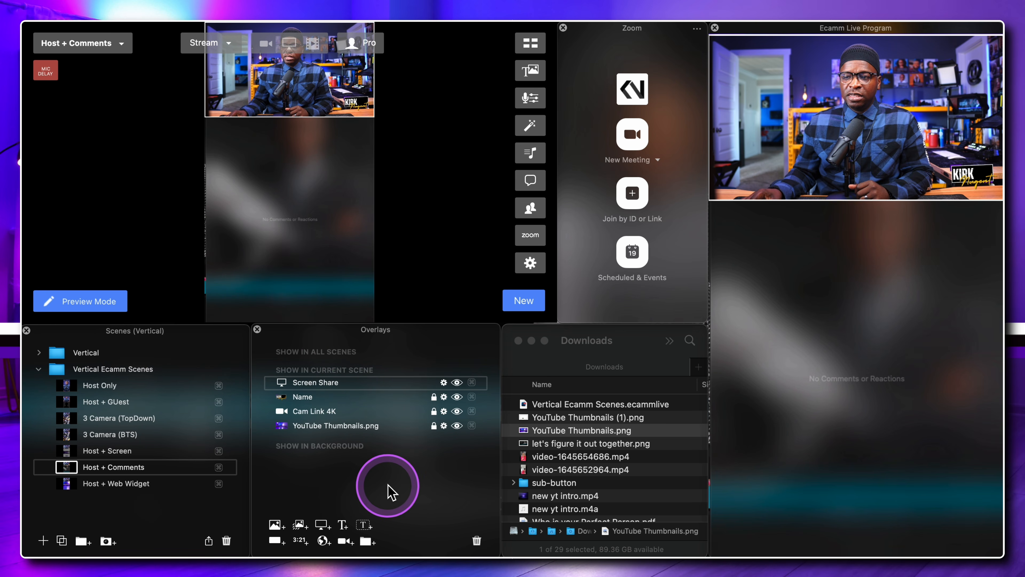
key(Left)
key(Left)
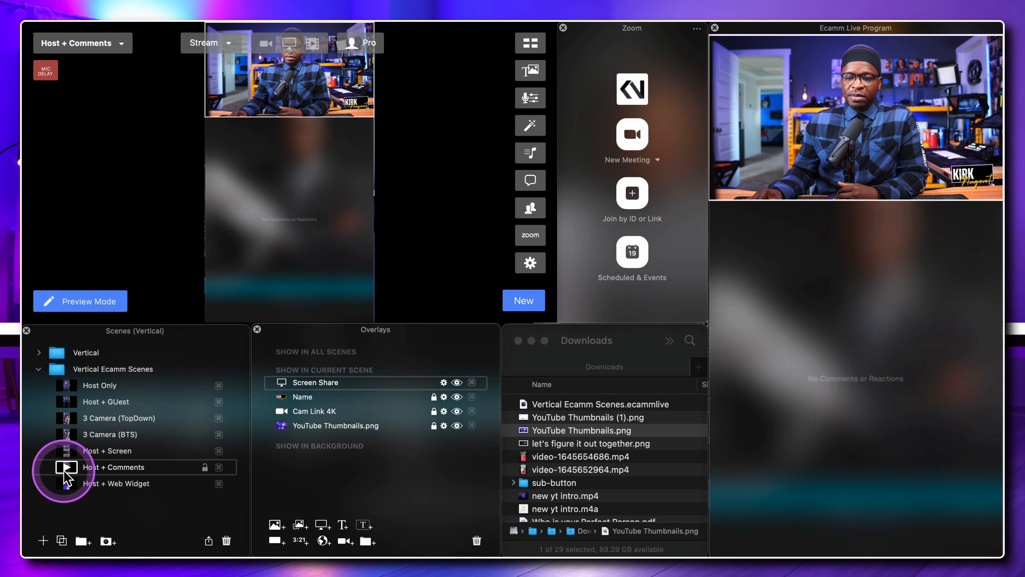
Step: In the Host + Web Widget scene, unlock the Cam Link 4K overlay and place a duplicate of it along the frame's bottom edge
click(67, 483)
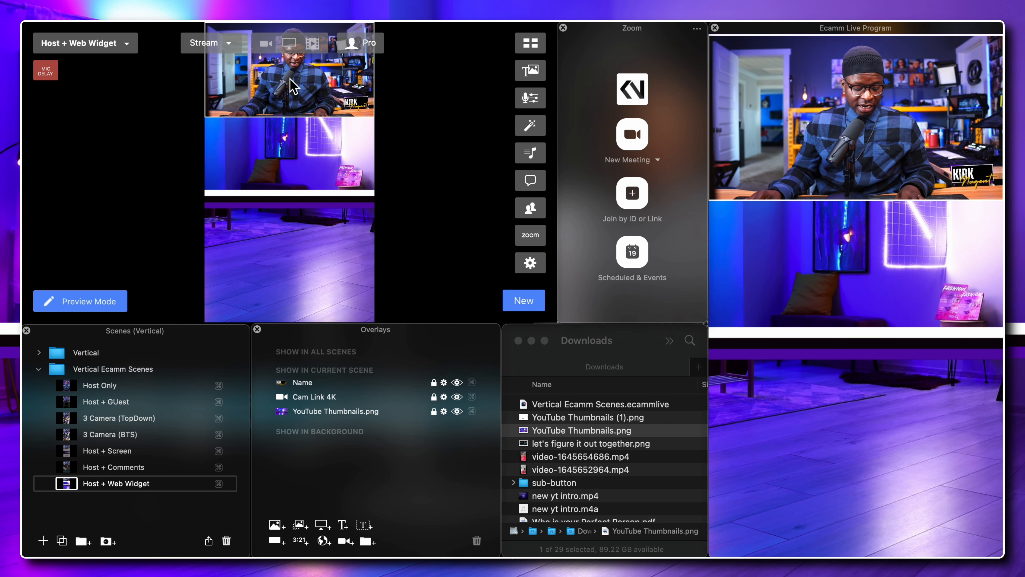
click(294, 86)
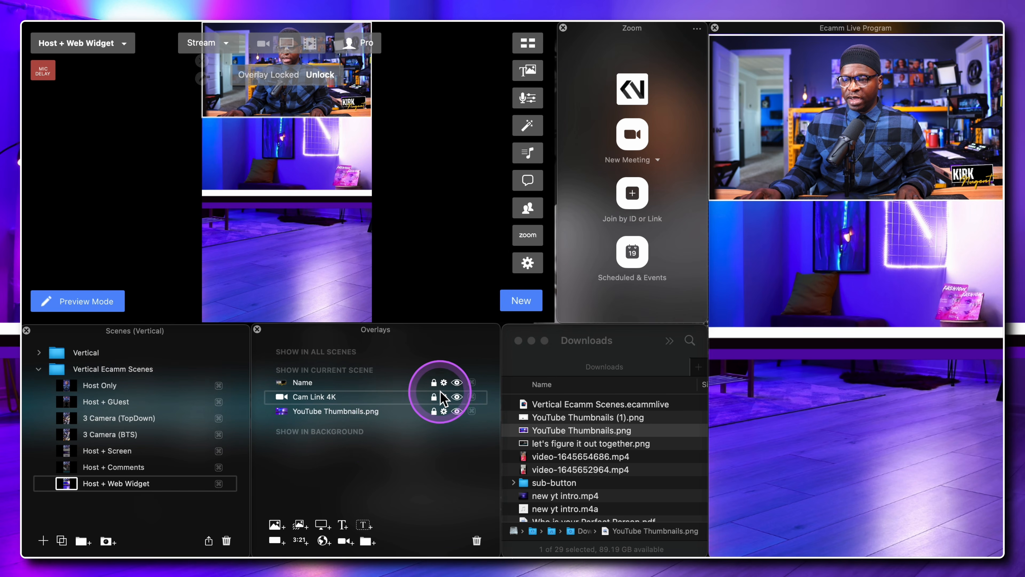
click(435, 397)
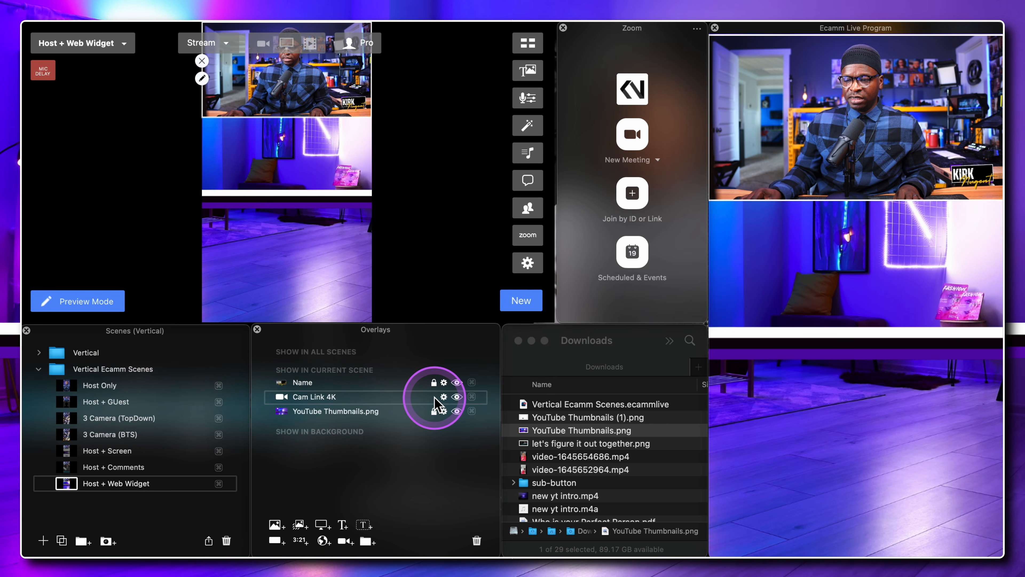
drag(265, 81, 259, 278)
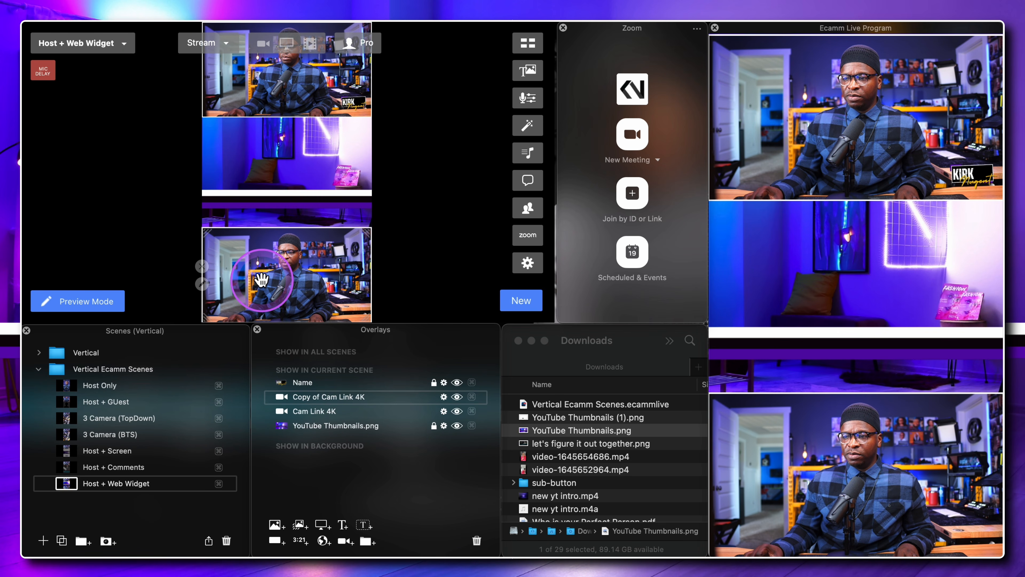
Step: Set the duplicated camera overlay's video source to HD Pro Webcam C920
click(202, 284)
click(505, 148)
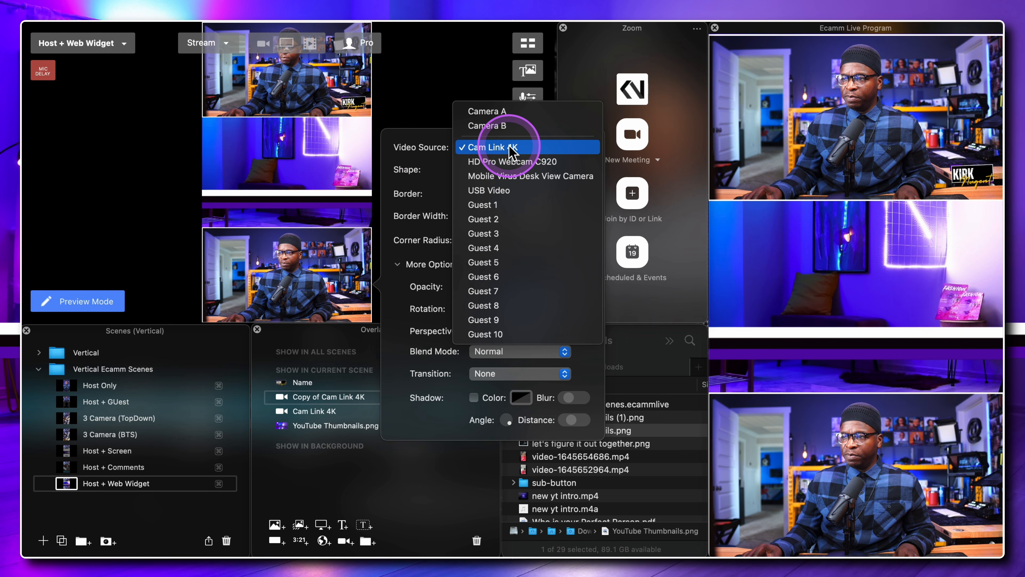
click(503, 162)
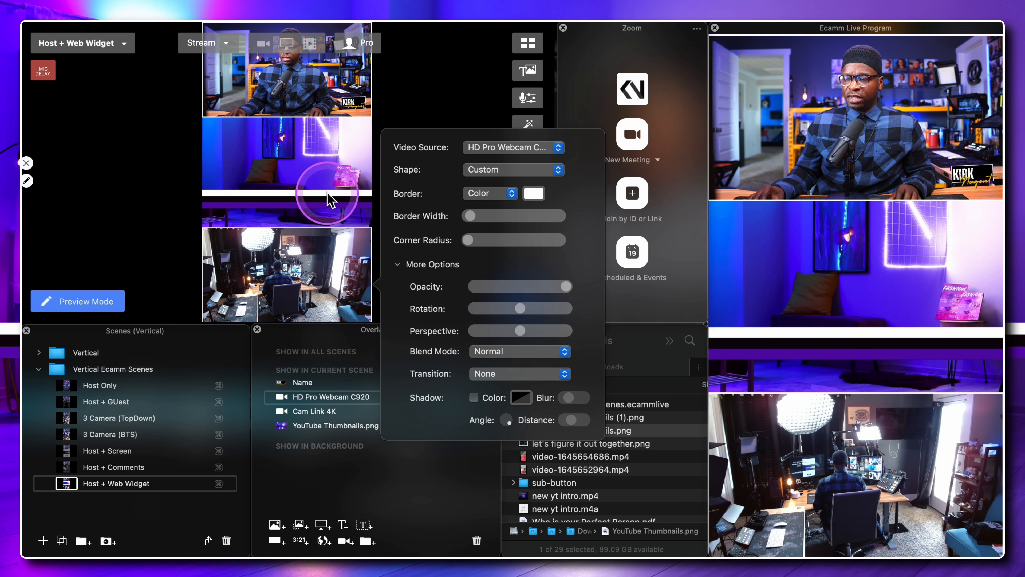
click(202, 285)
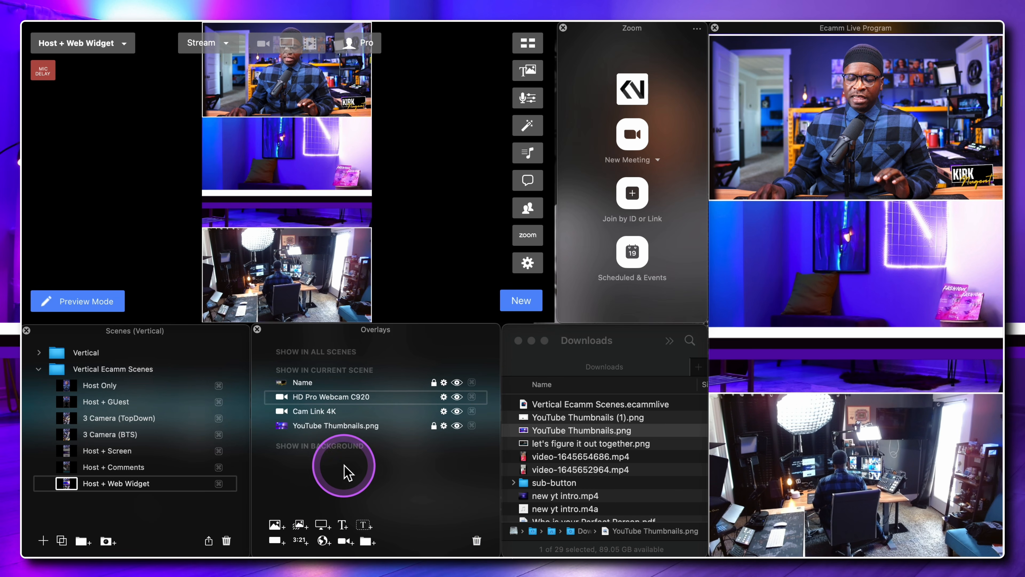
Step: Switch to a new Chrome window, move it clear of the scene preview, and load howitallwerks.com
mouse_move(460, 529)
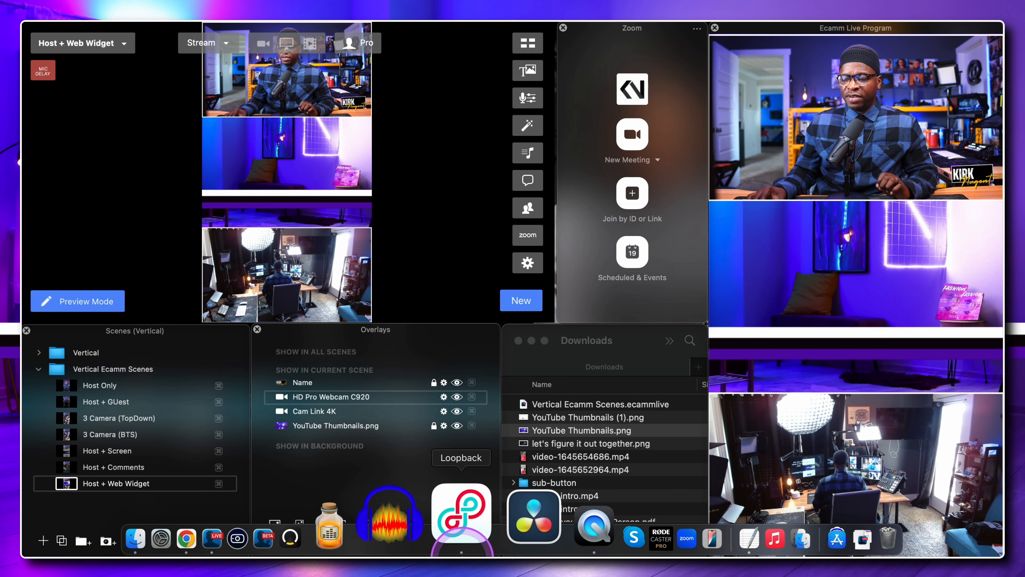
right_click(284, 524)
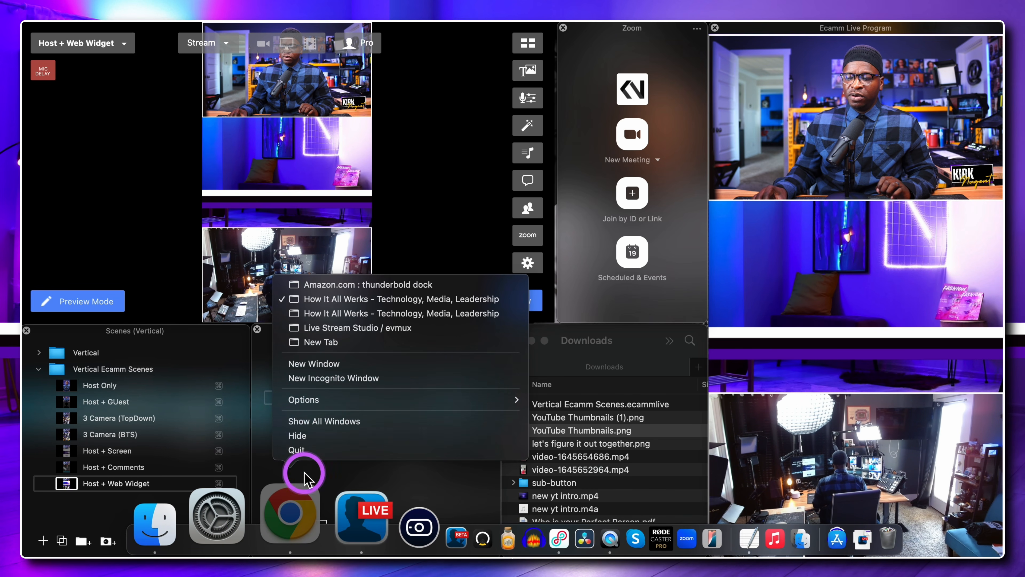
click(343, 365)
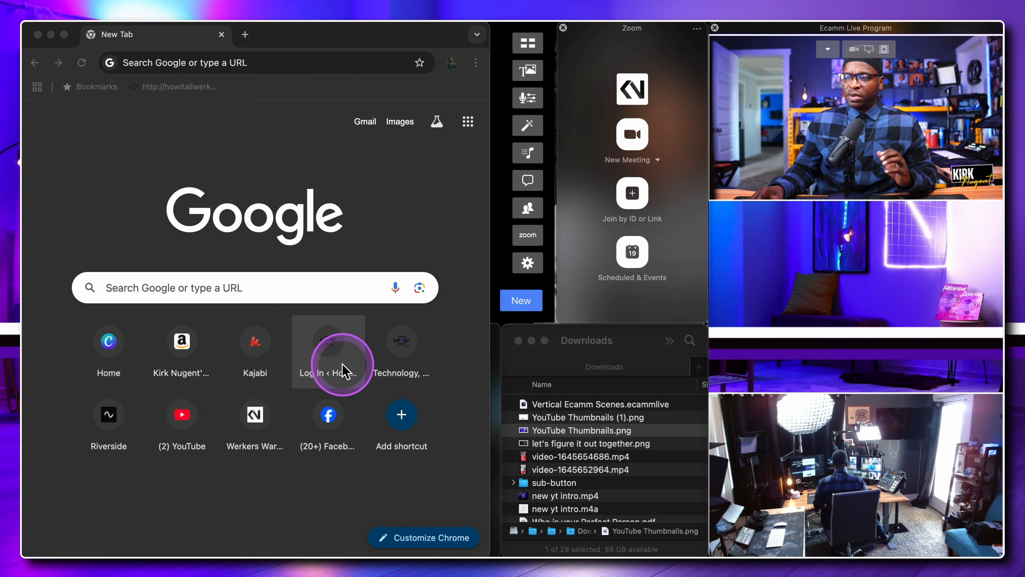
drag(286, 32, 714, 21)
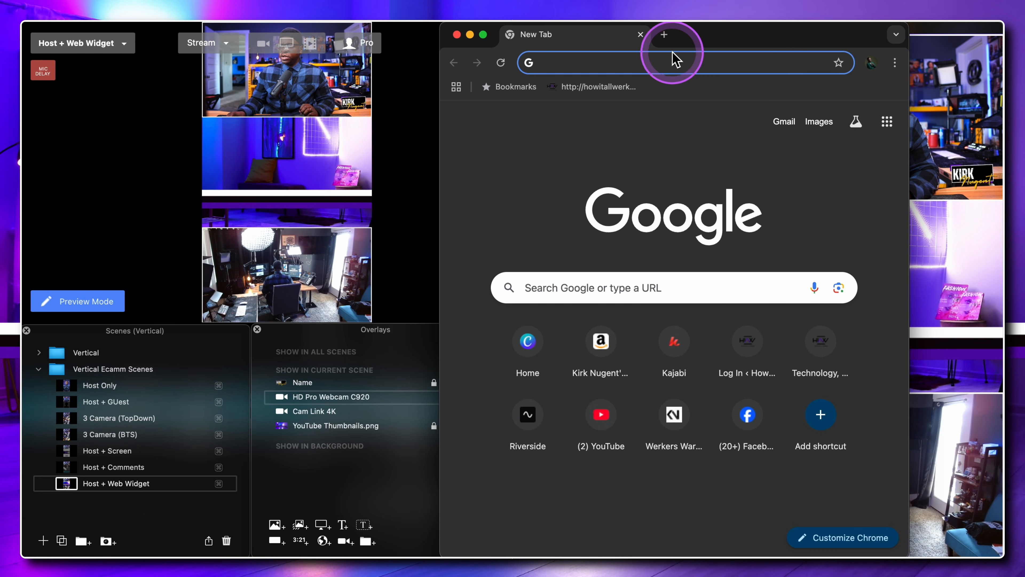
text(howitallwerks.com)
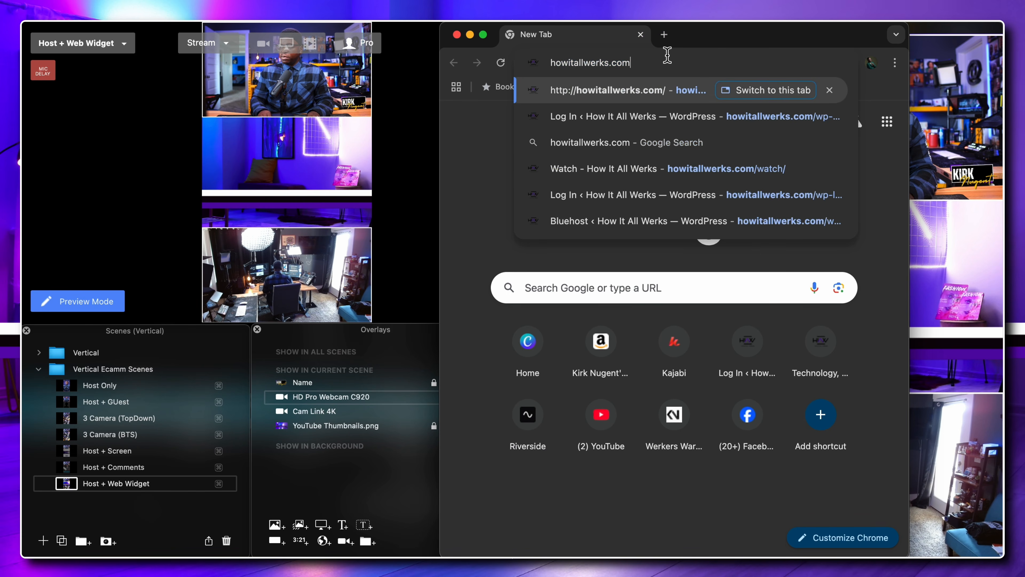
key(Return)
Step: Add the howitallwerks.com address to the Host + Web Widget scene as a web widget overlay, and close the browser window
double_click(667, 57)
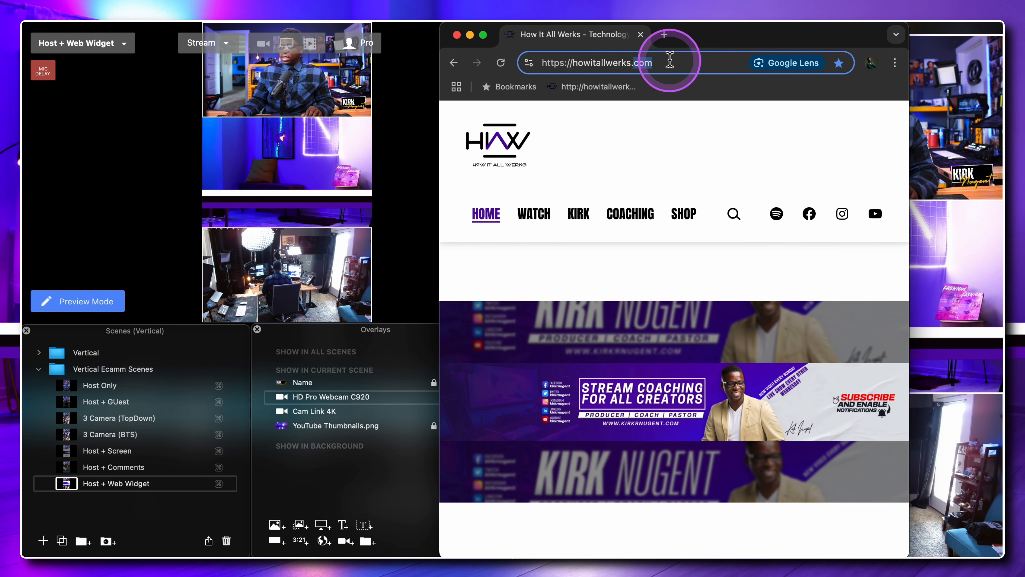
triple_click(606, 63)
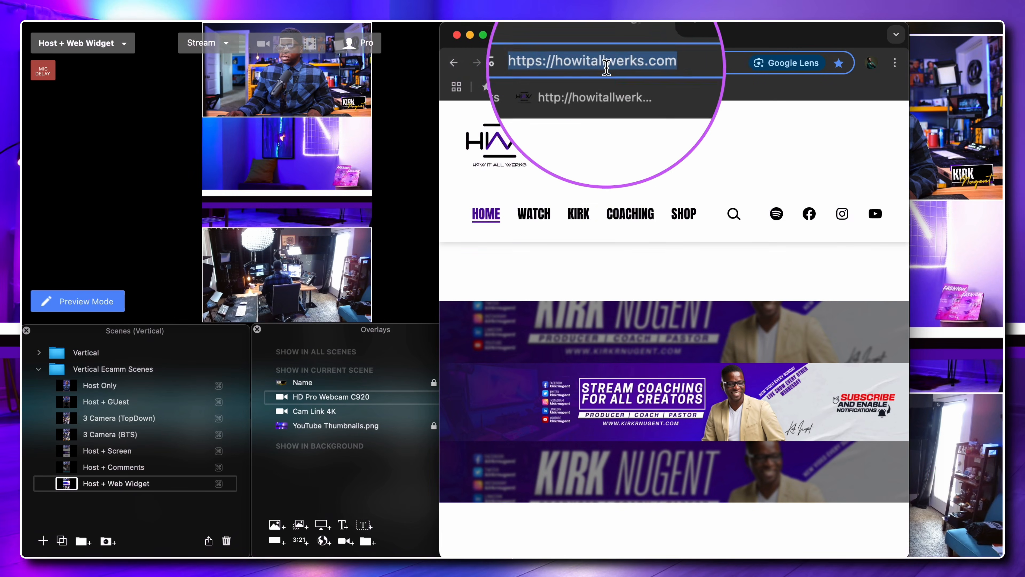
drag(606, 63, 289, 153)
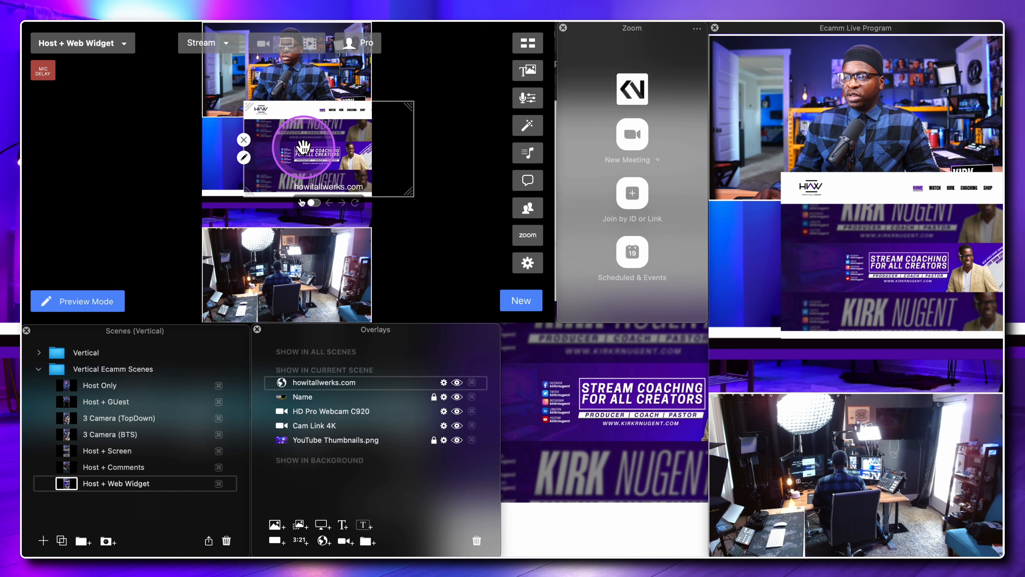
click(658, 446)
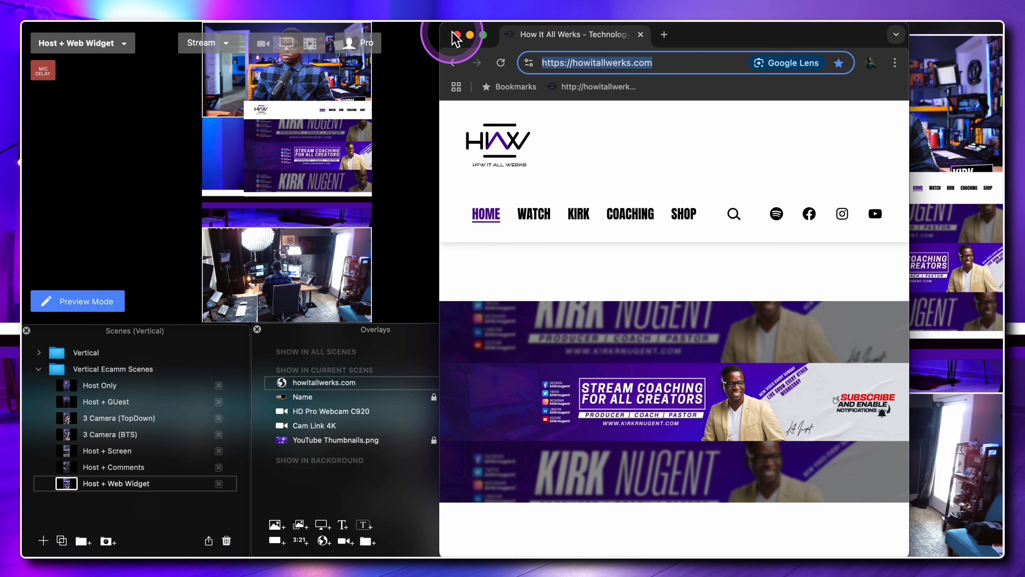
click(456, 35)
Step: Center the howitallwerks.com widget between the host camera and the webcam overlay, and turn on its web page interaction
drag(297, 142, 273, 164)
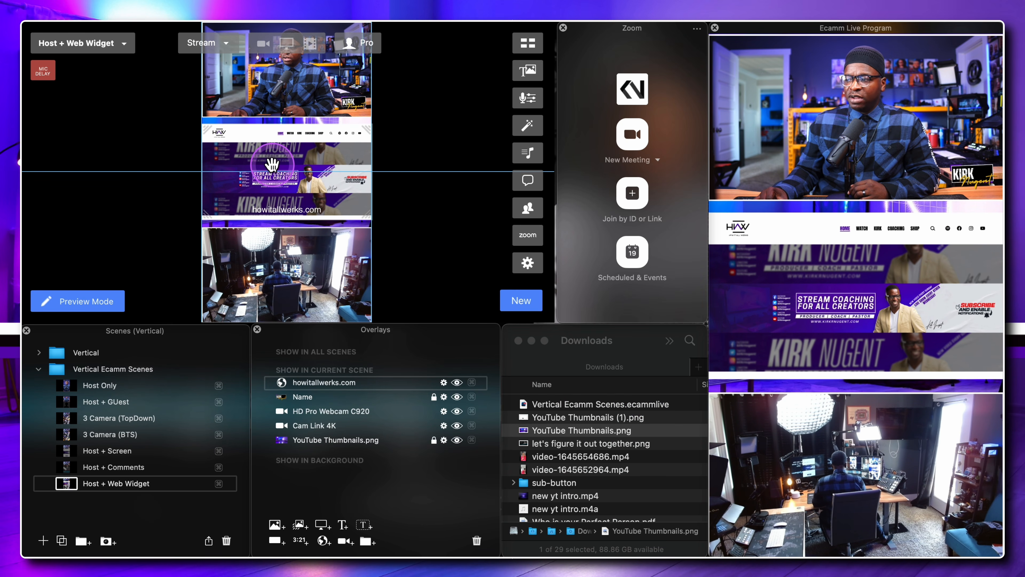
drag(273, 164, 272, 163)
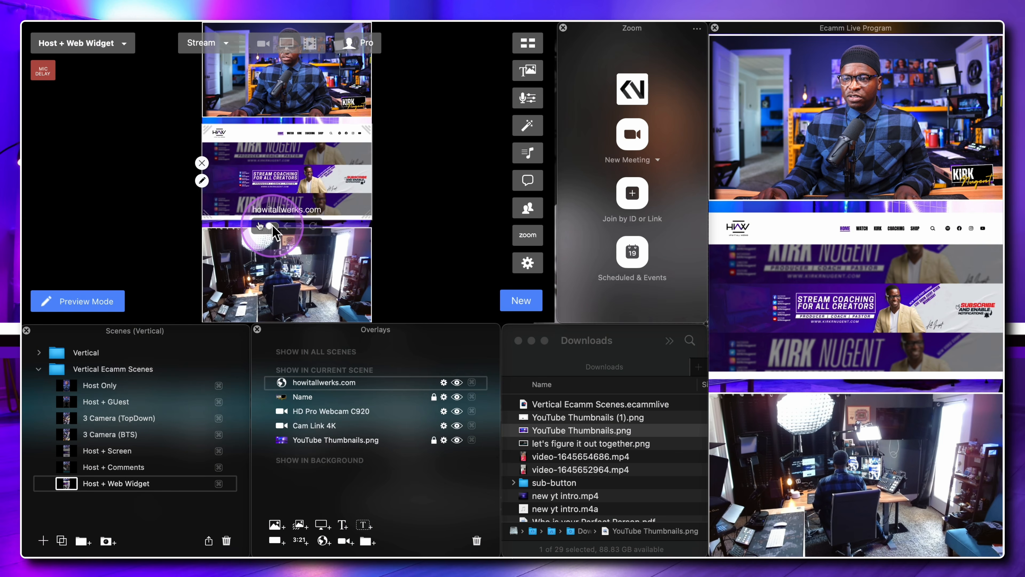
click(271, 225)
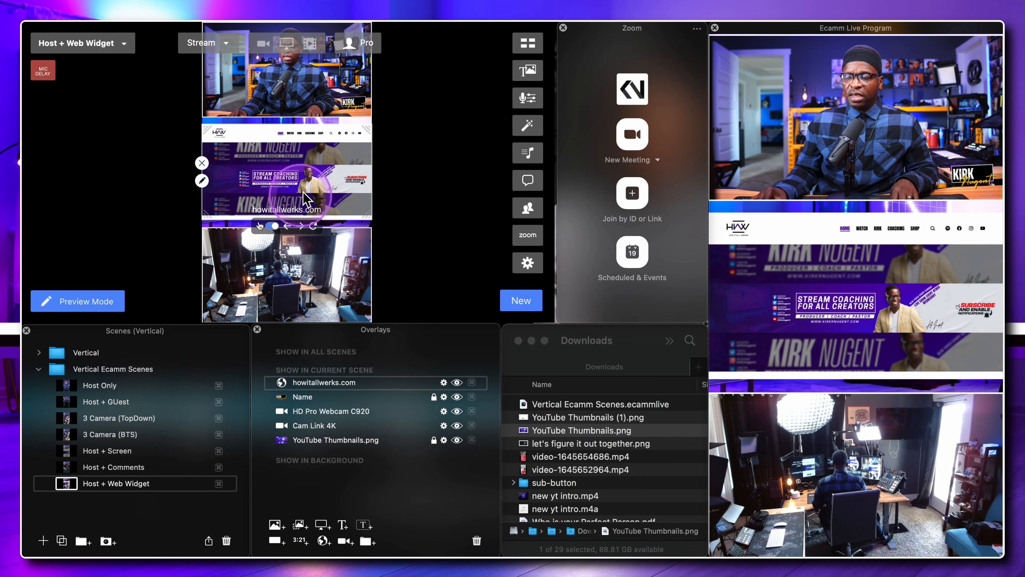
Step: Scroll through the website inside the widget and open its Watch page, returning to the top of that page
click(322, 160)
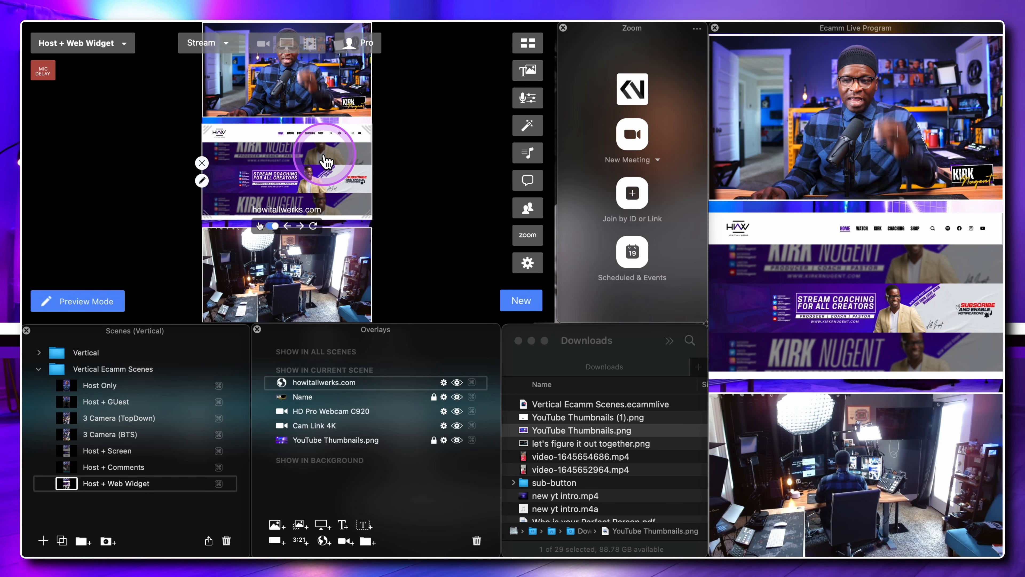
scroll(325, 164, down, 10)
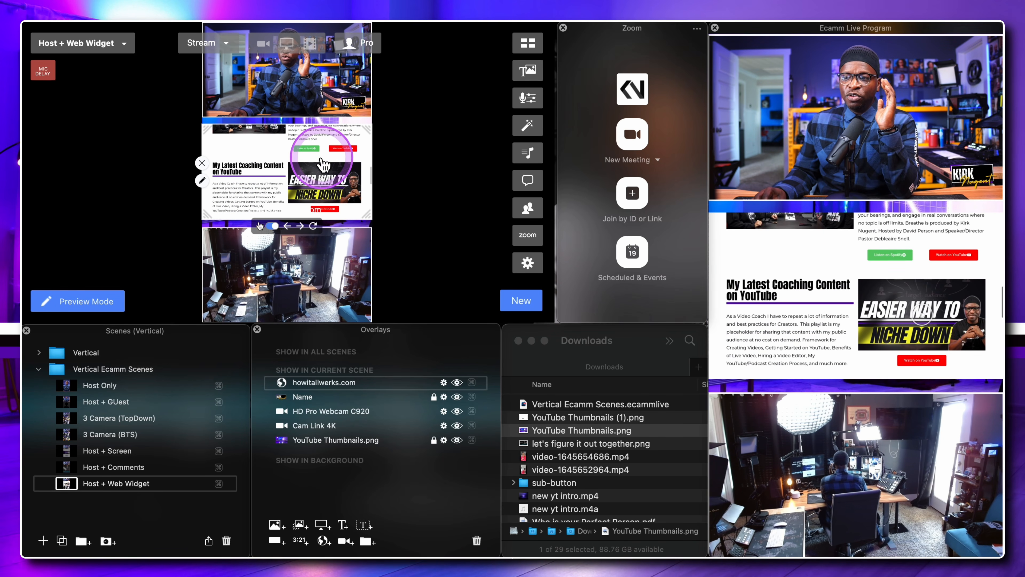
scroll(325, 165, up, 12)
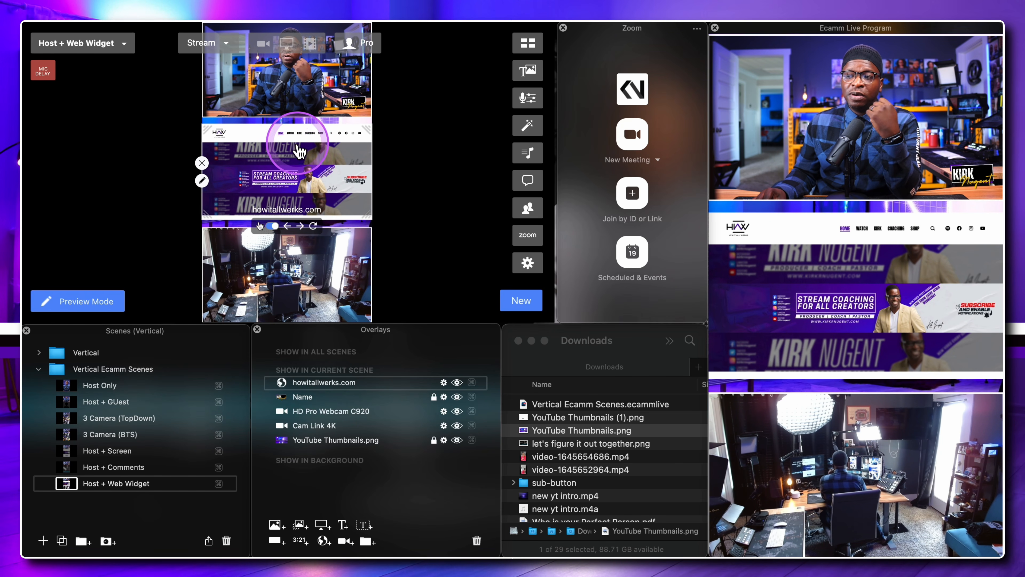
scroll(298, 161, down, 5)
scroll(298, 160, up, 6)
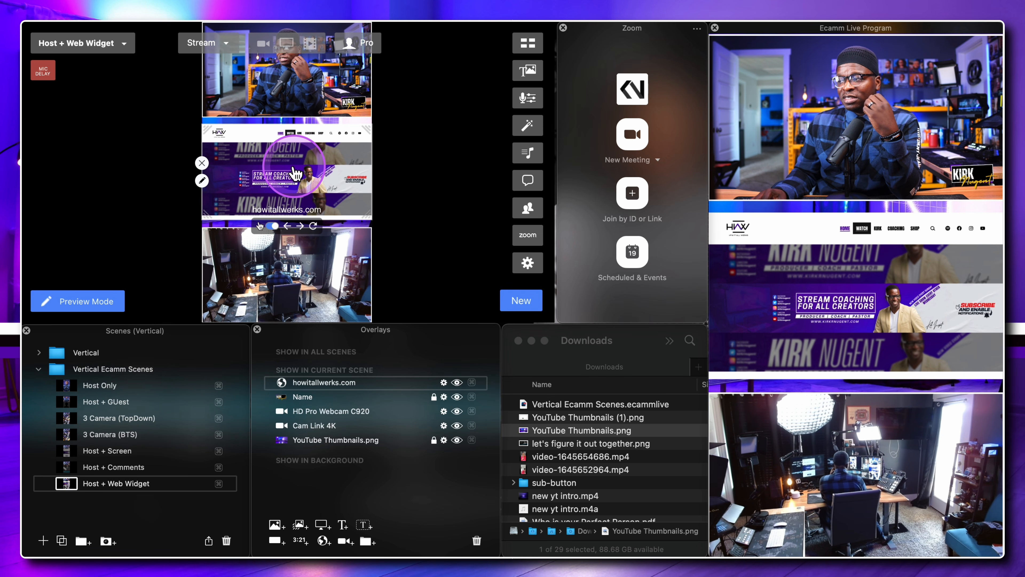
scroll(297, 174, down, 8)
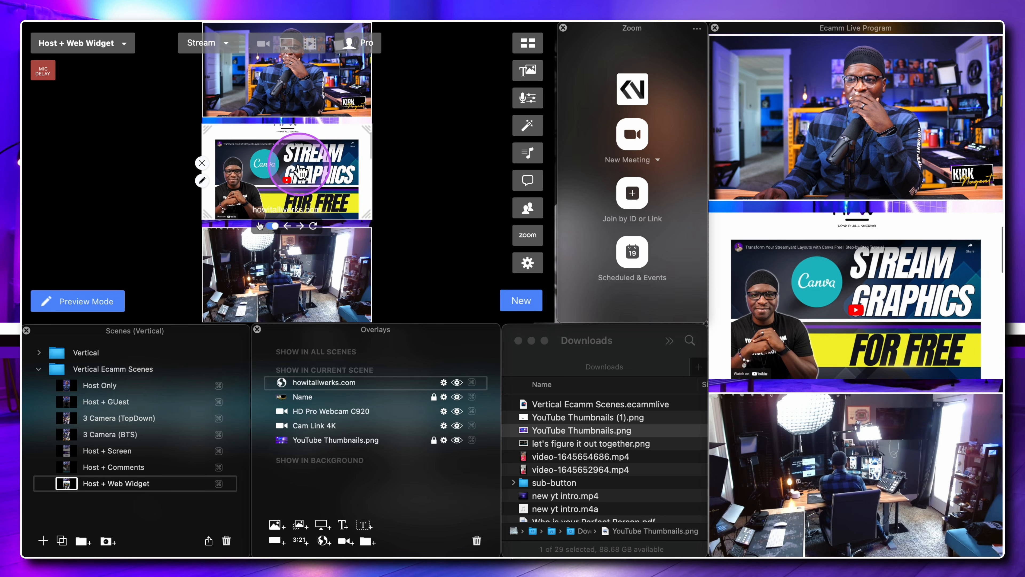
scroll(301, 170, up, 10)
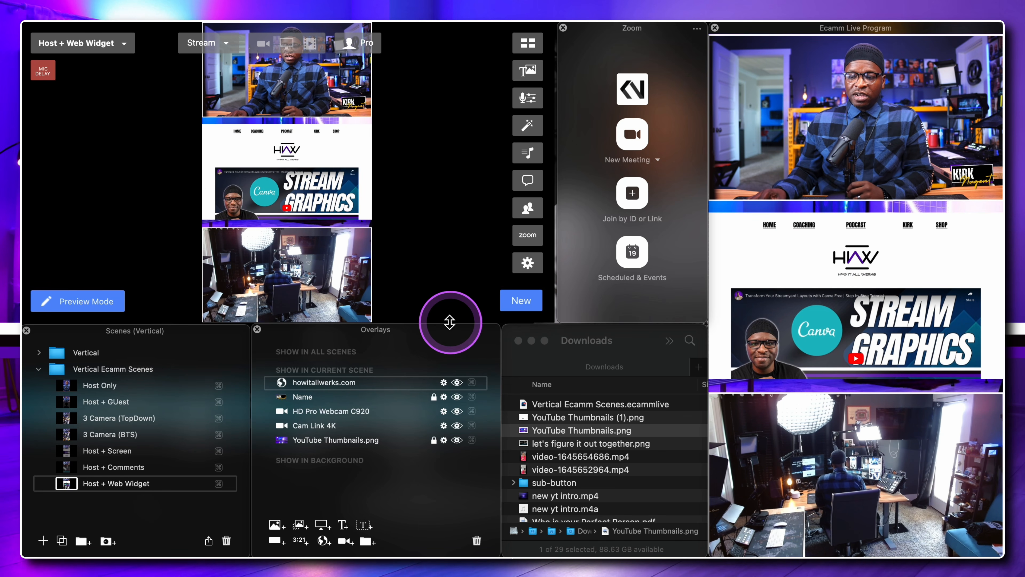
mouse_move(263, 220)
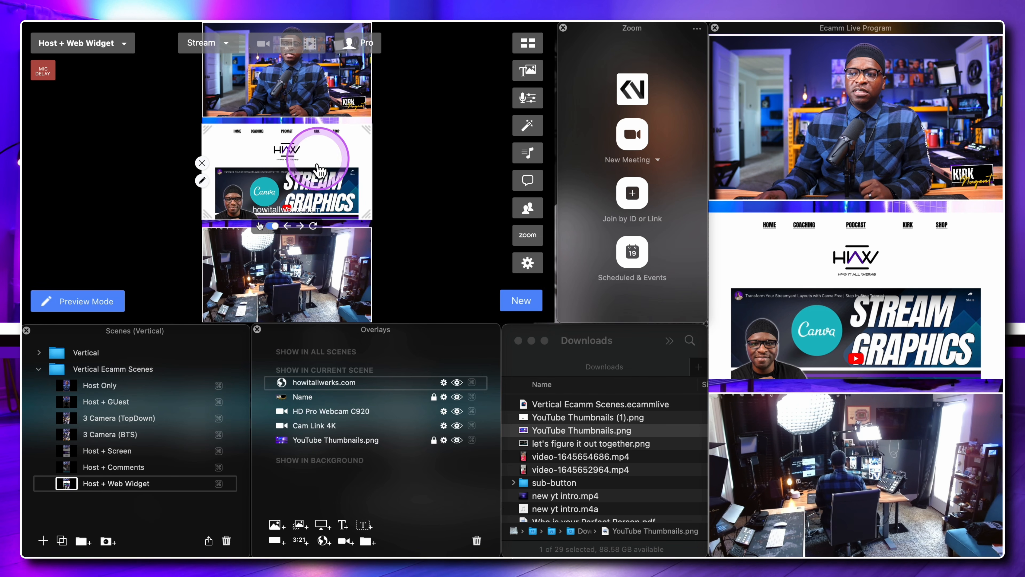
Step: Review the Vertical Ecamm Scenes folder by switching through Host Only, Host + GUest, 3 Camera (TopDown), 3 Camera (BTS) and Host + Screen
click(150, 355)
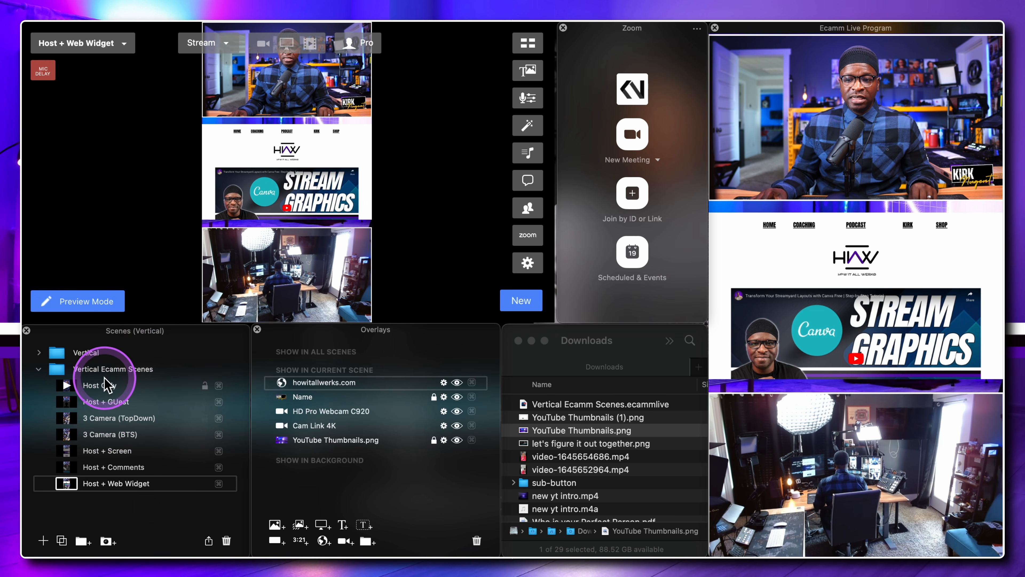
click(105, 368)
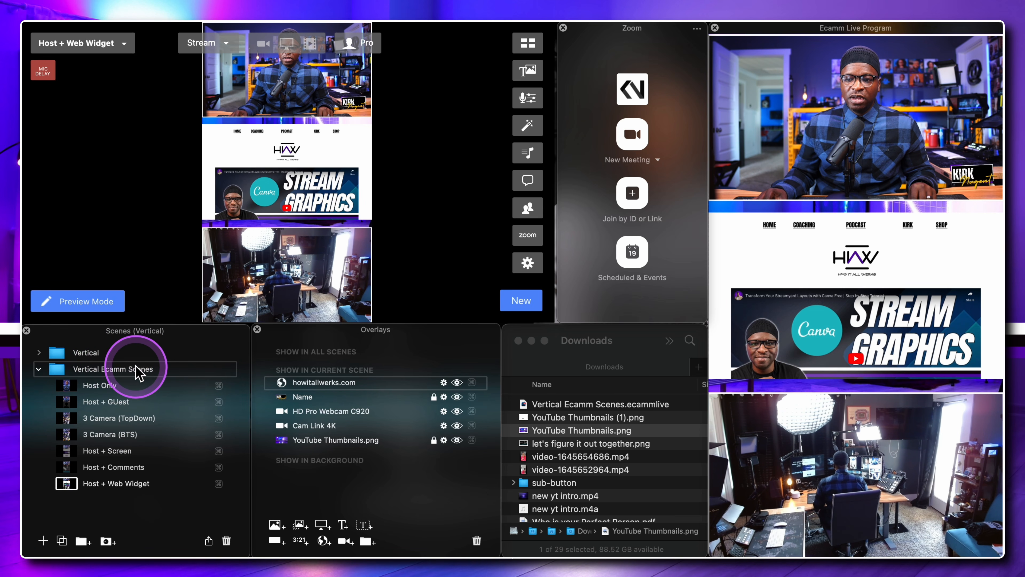
click(68, 386)
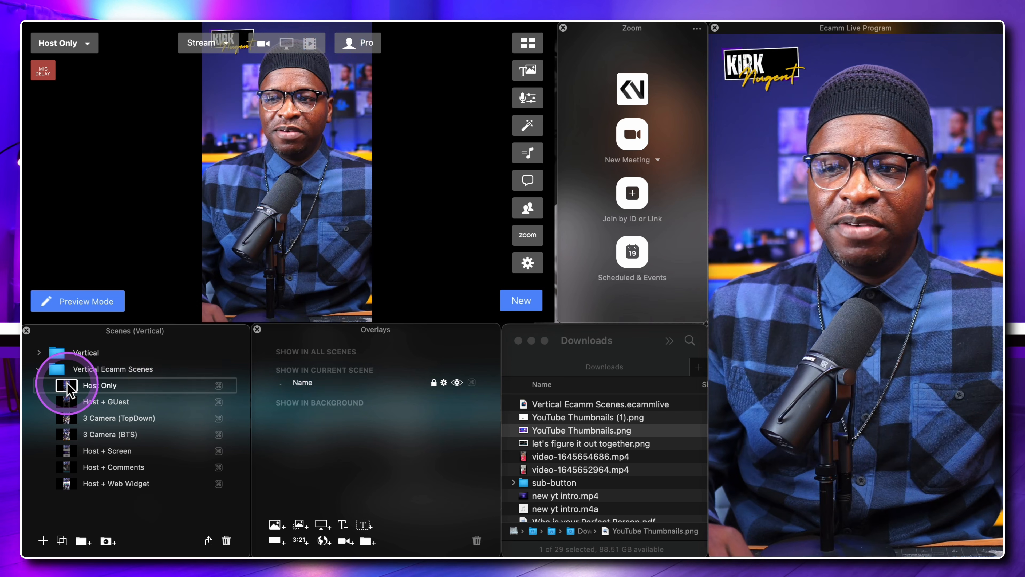
click(67, 402)
click(68, 419)
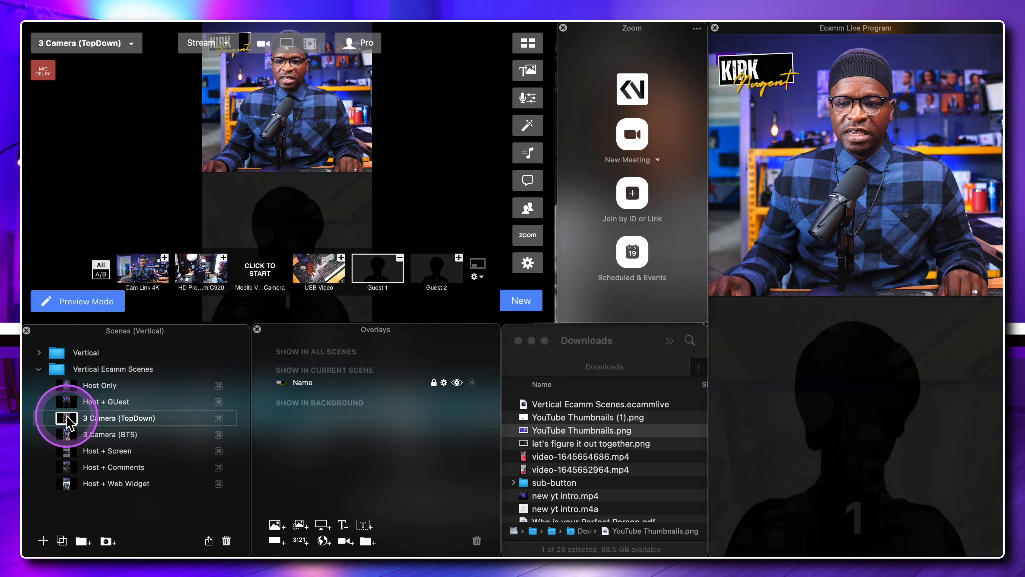
click(66, 435)
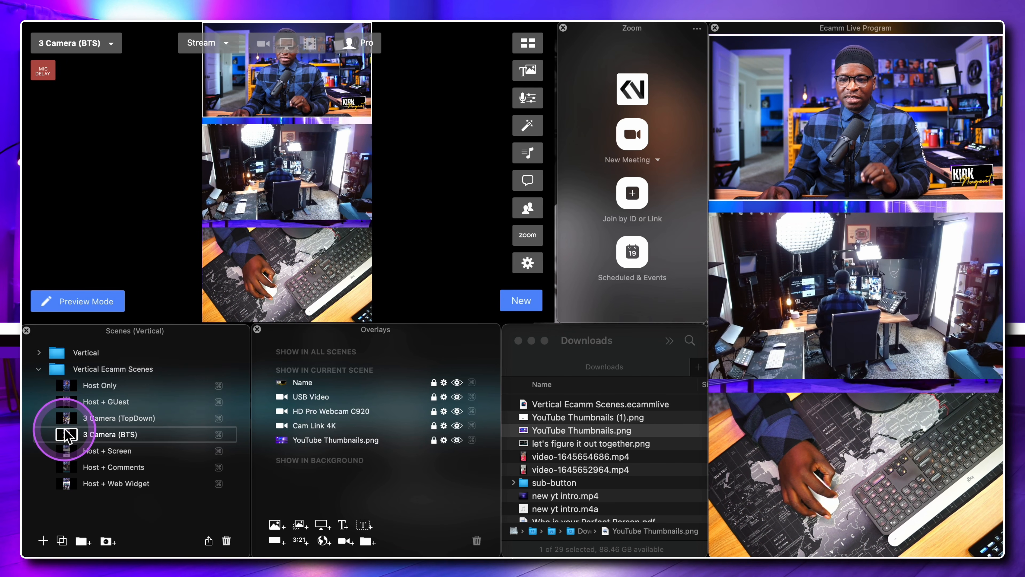
click(66, 450)
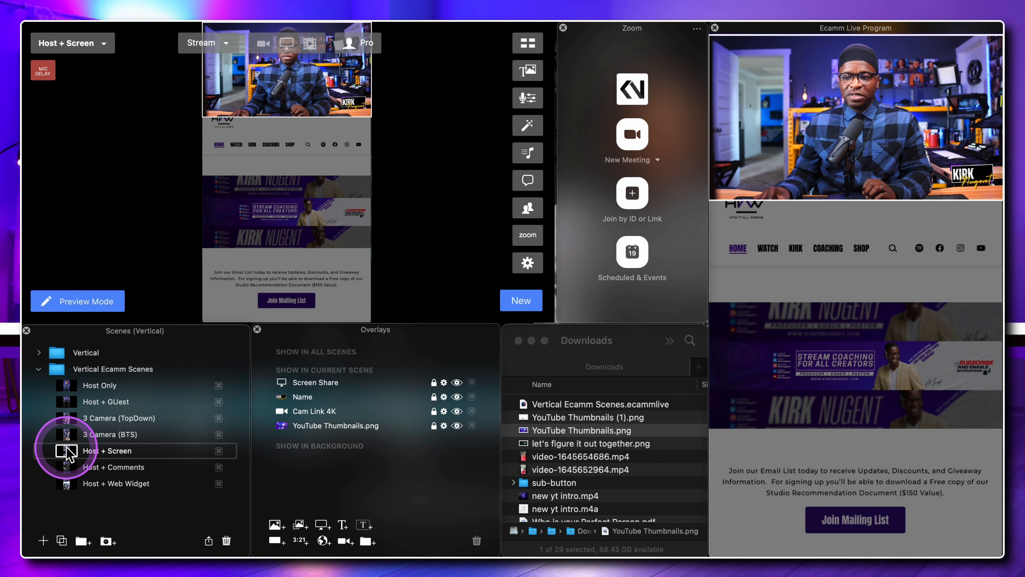
Step: Show the Host + Comments scene followed by the Host + Web Widget scene in the program output
click(66, 467)
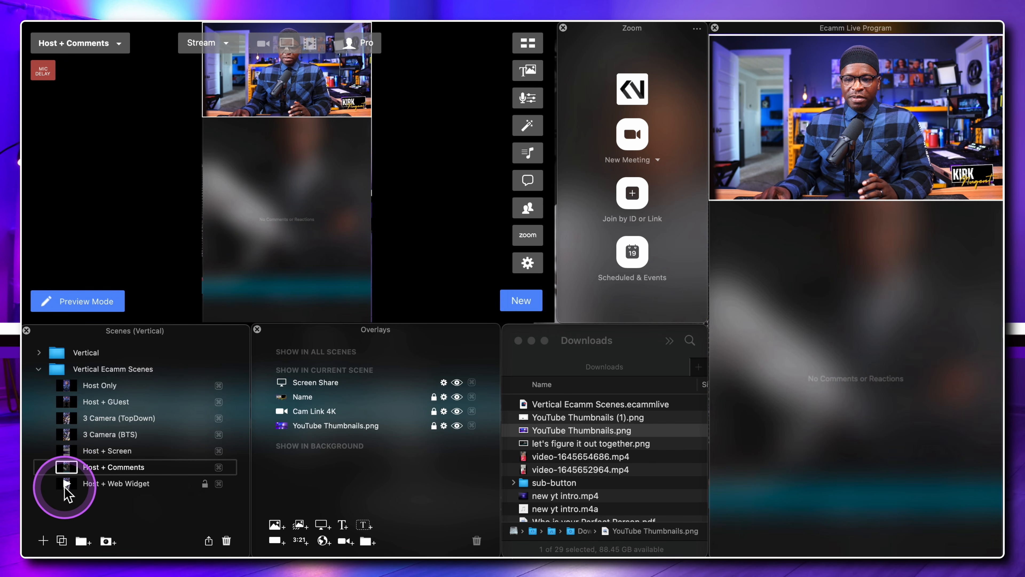
click(66, 485)
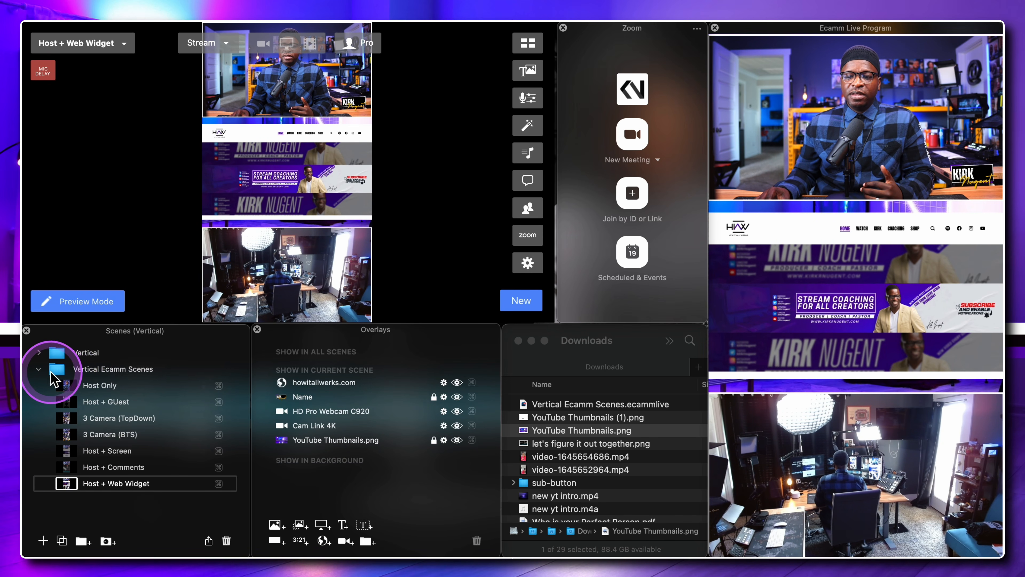
Step: Export the collapsed Vertical Ecamm Scenes folder to Downloads and select the exported Vertical Ecamm Scenes-1.ecammlive file
click(39, 369)
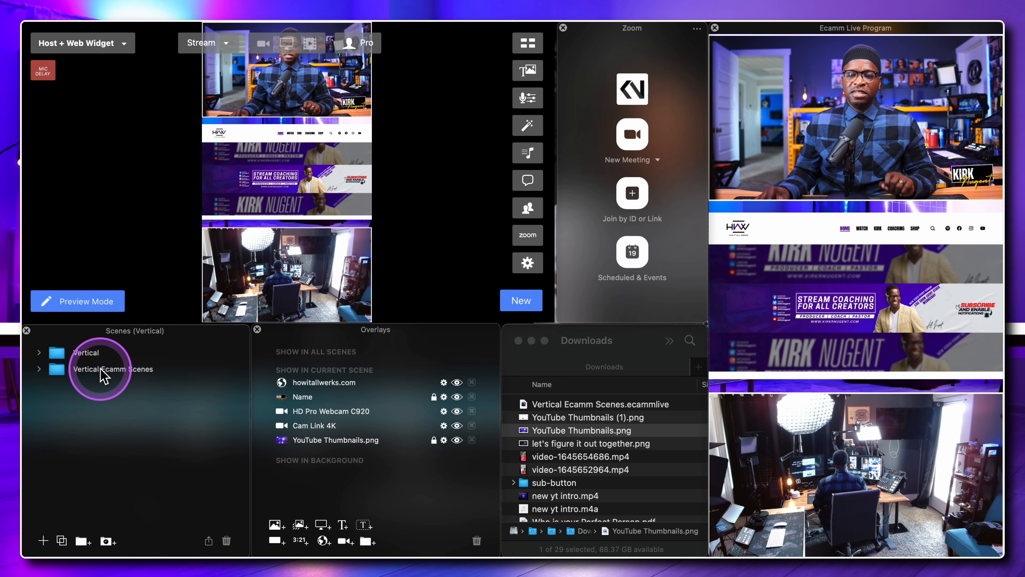
drag(106, 369, 584, 411)
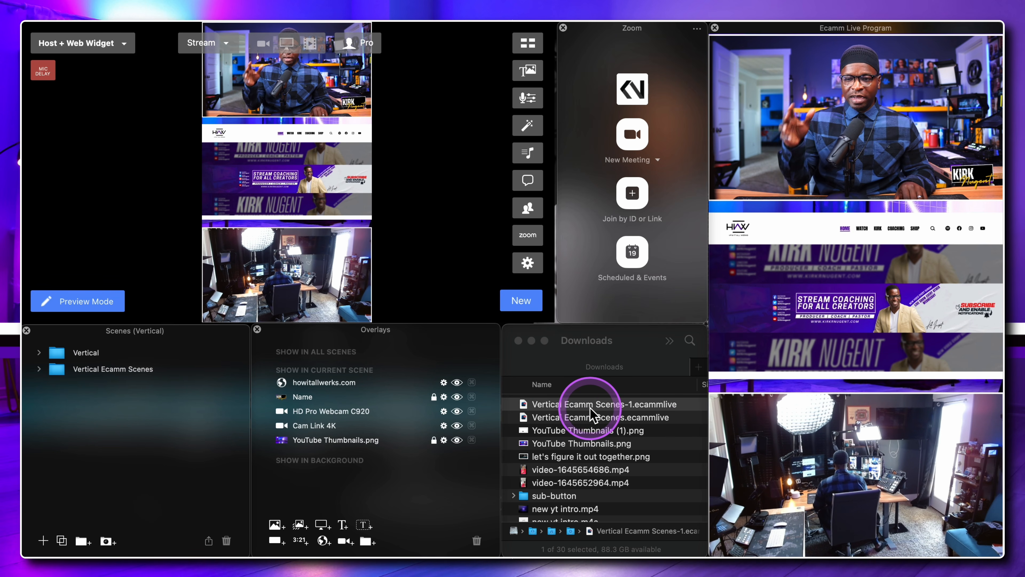
click(583, 409)
click(581, 408)
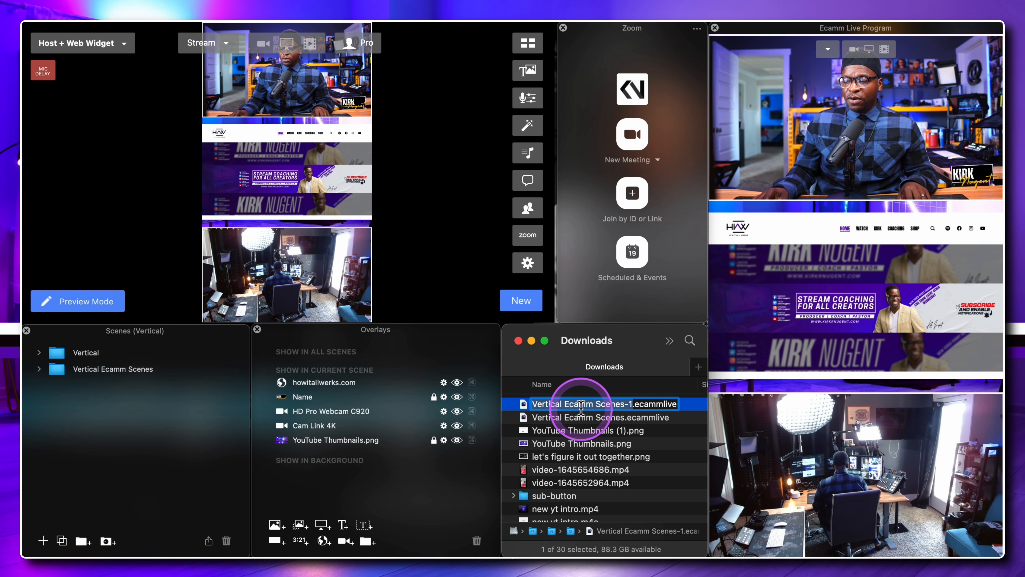
click(585, 420)
click(585, 404)
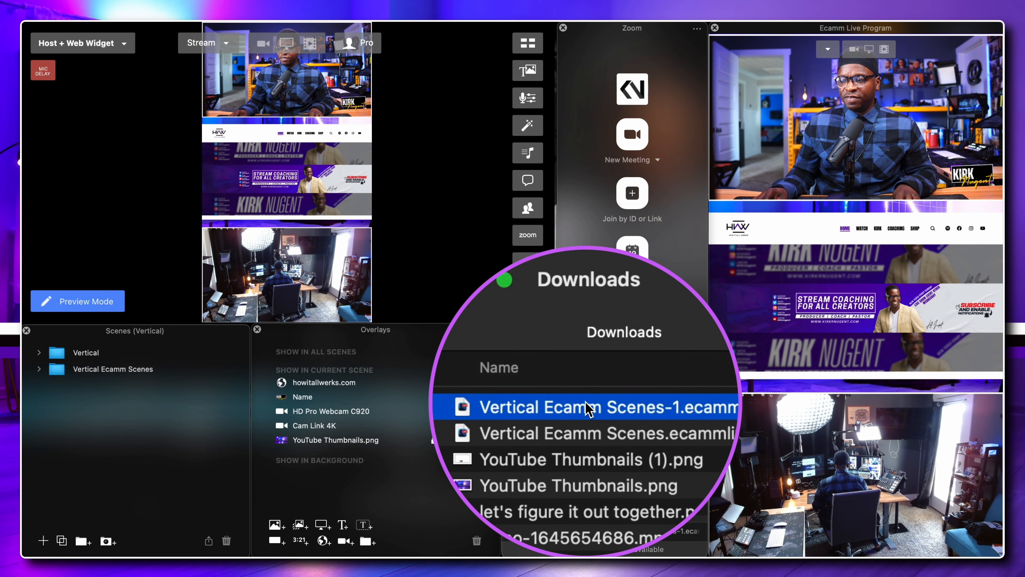
click(586, 408)
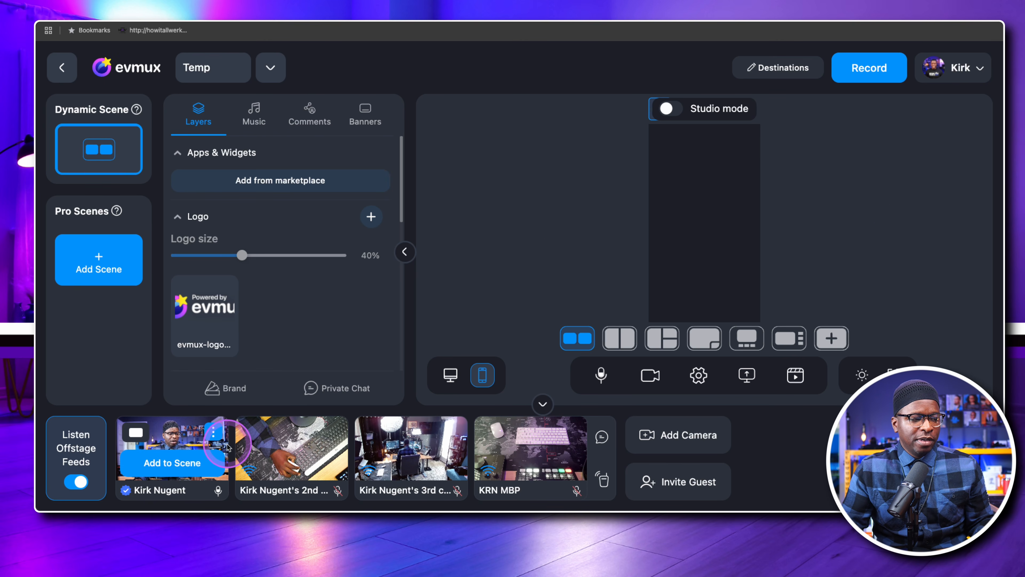
Step: In evmux, switch the stream canvas to landscape mode and back to portrait mode
mouse_move(466, 449)
mouse_move(524, 448)
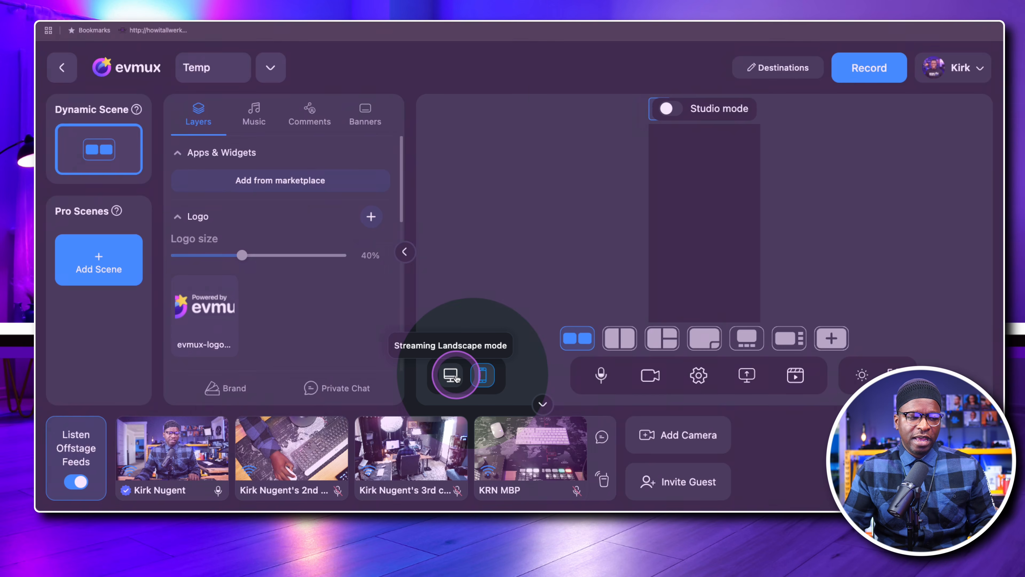
click(452, 377)
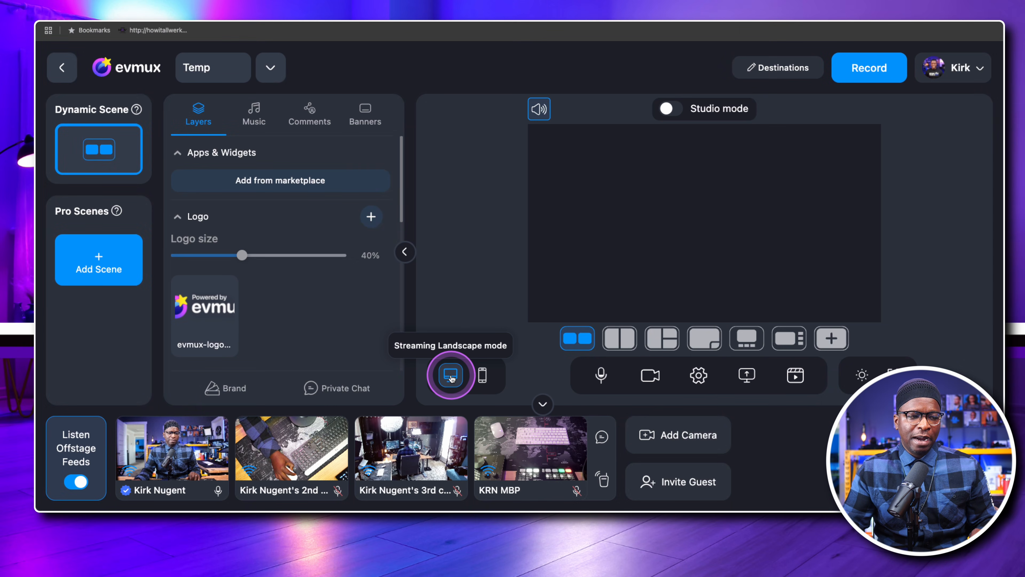
click(481, 376)
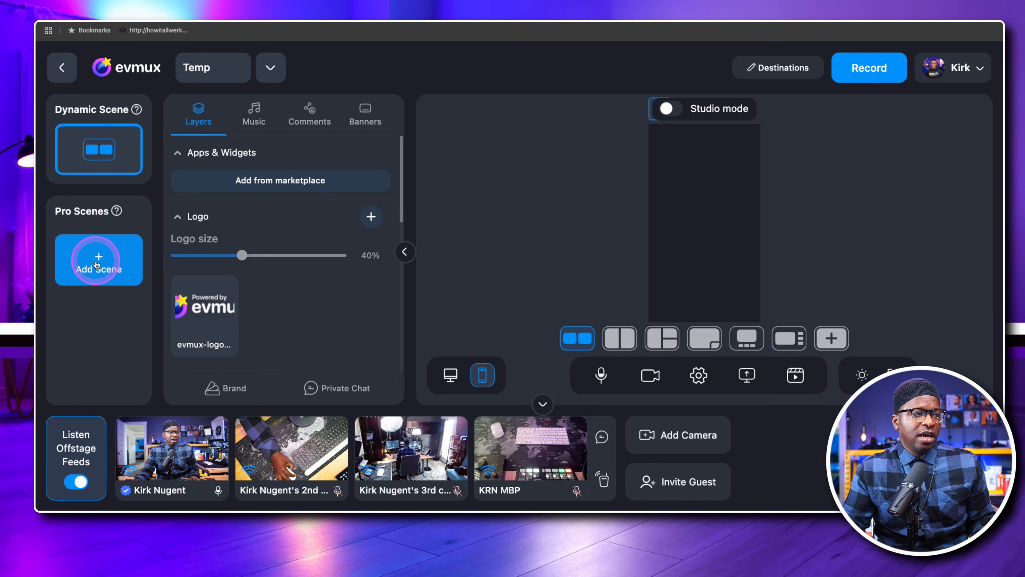
Step: Create a new Pro scene named Host Only from the empty default scene
click(97, 265)
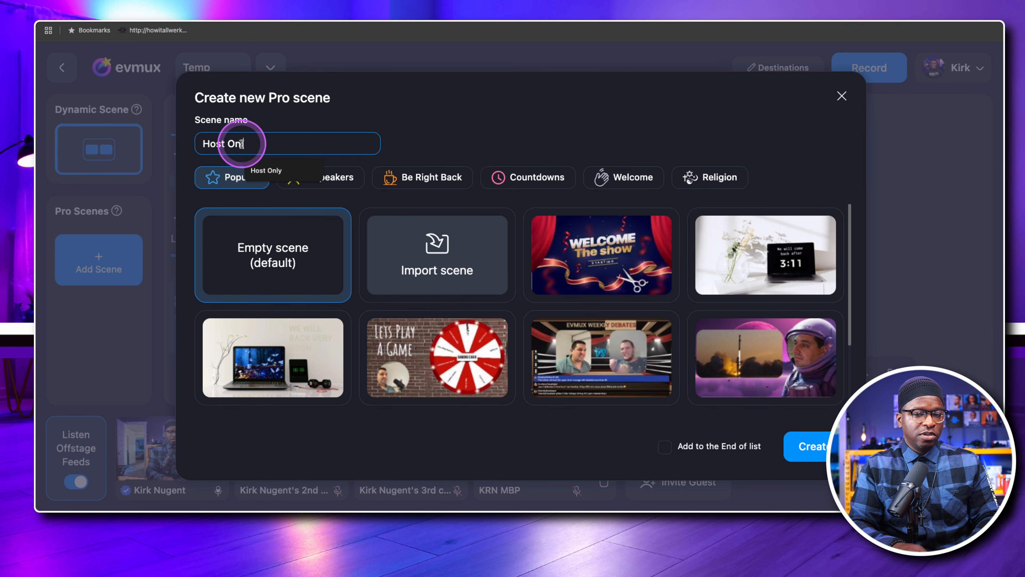
scroll(577, 291, down, 3)
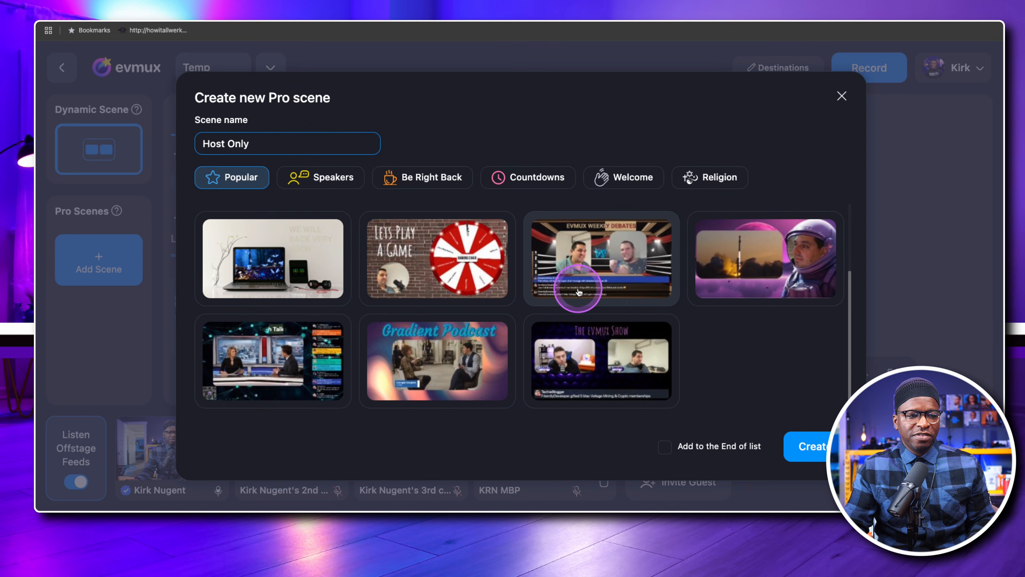
scroll(576, 289, up, 3)
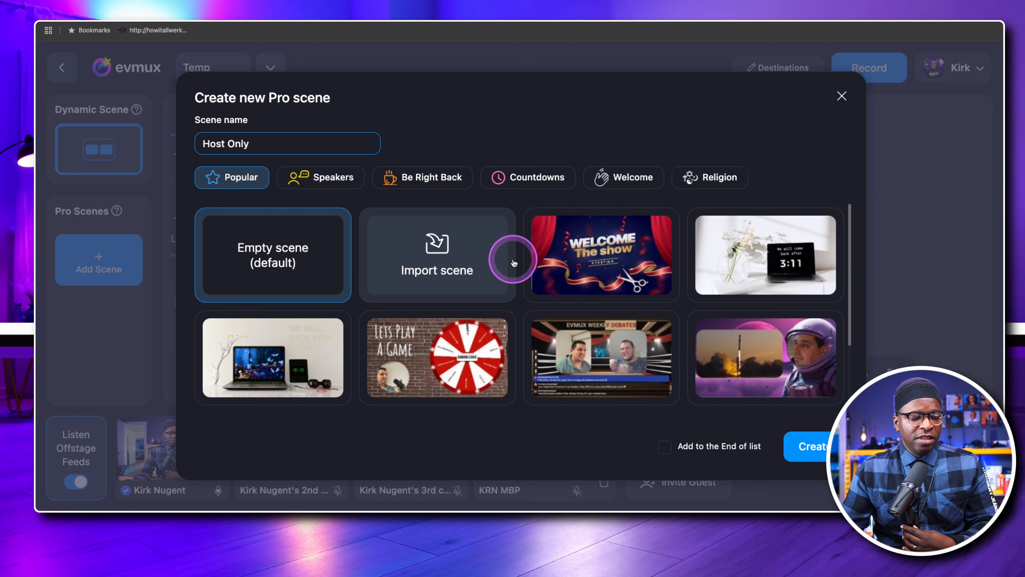
click(813, 446)
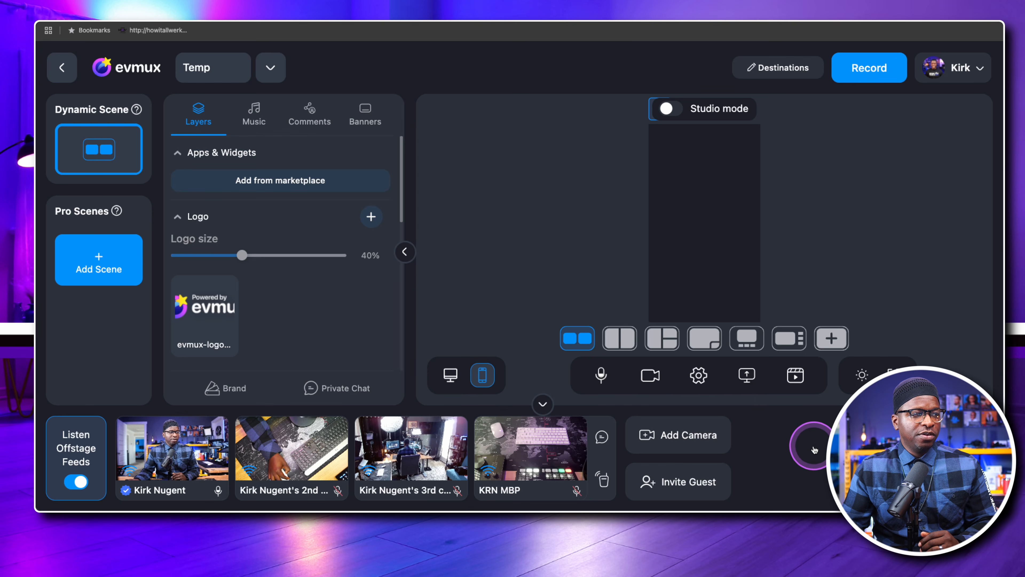
mouse_move(137, 261)
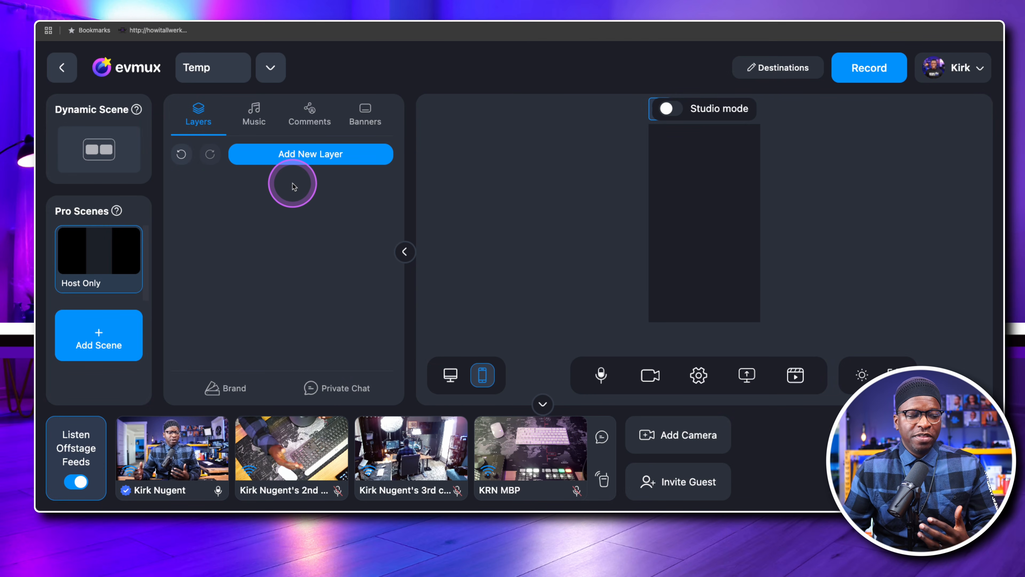
mouse_move(182, 445)
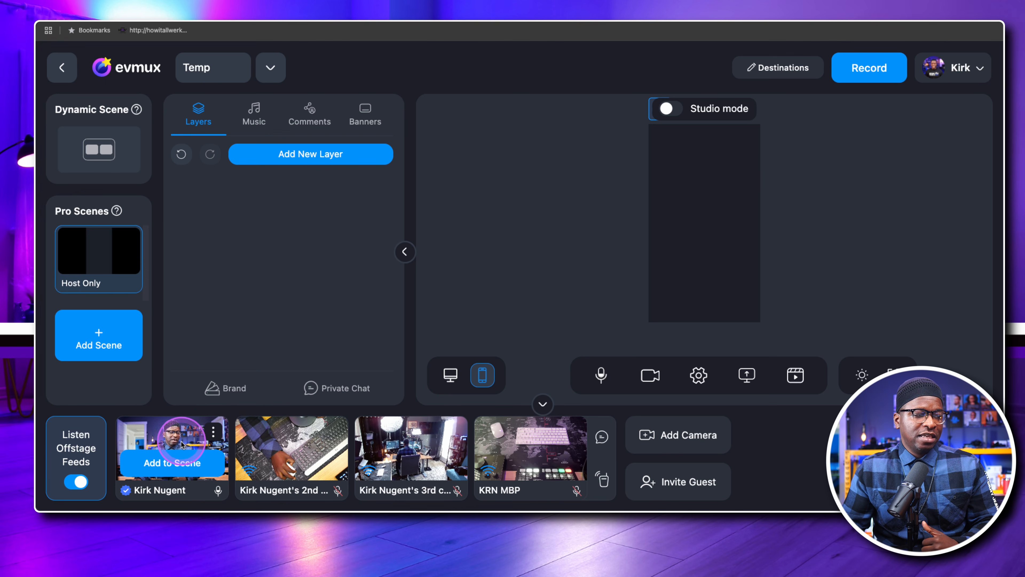
click(170, 462)
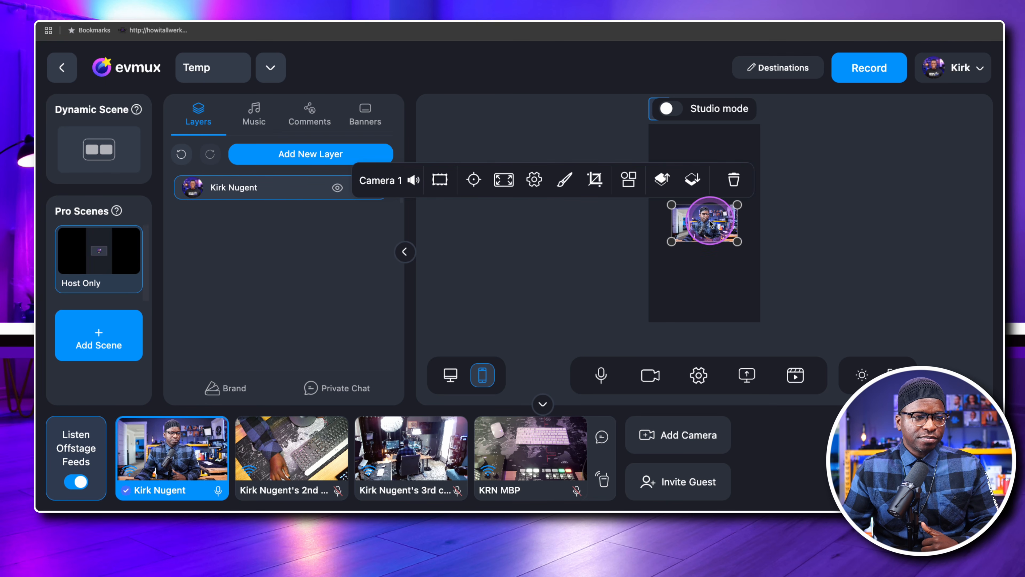
click(734, 179)
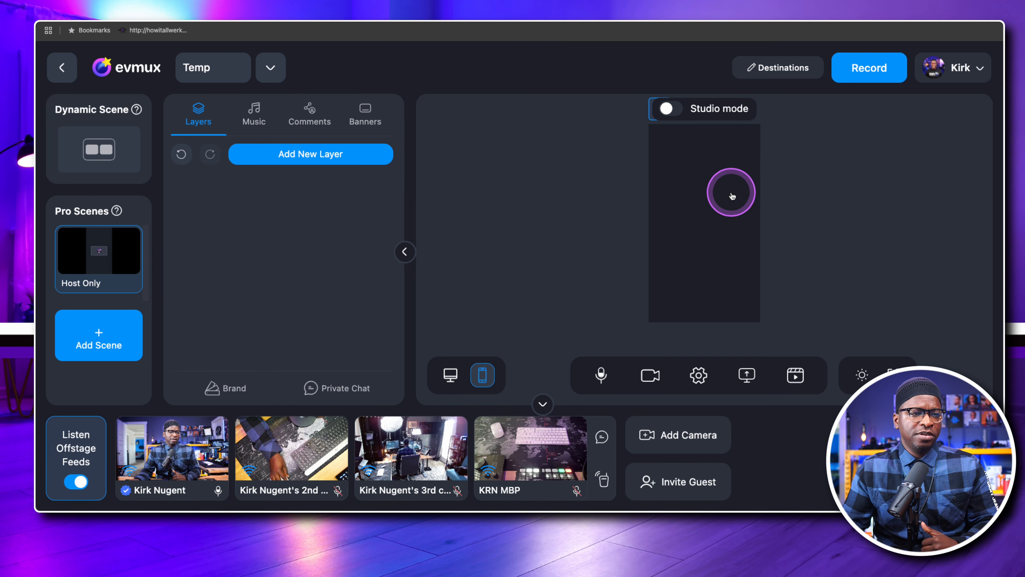
Step: Add a Dynamic Grid layer to the Host Only scene and set its layout to Fill
click(293, 153)
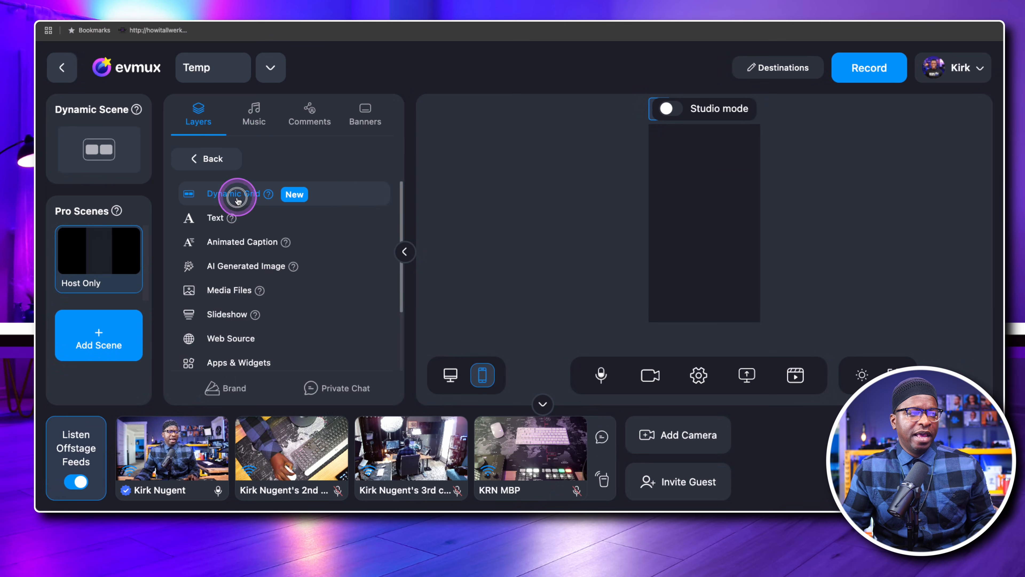
click(238, 200)
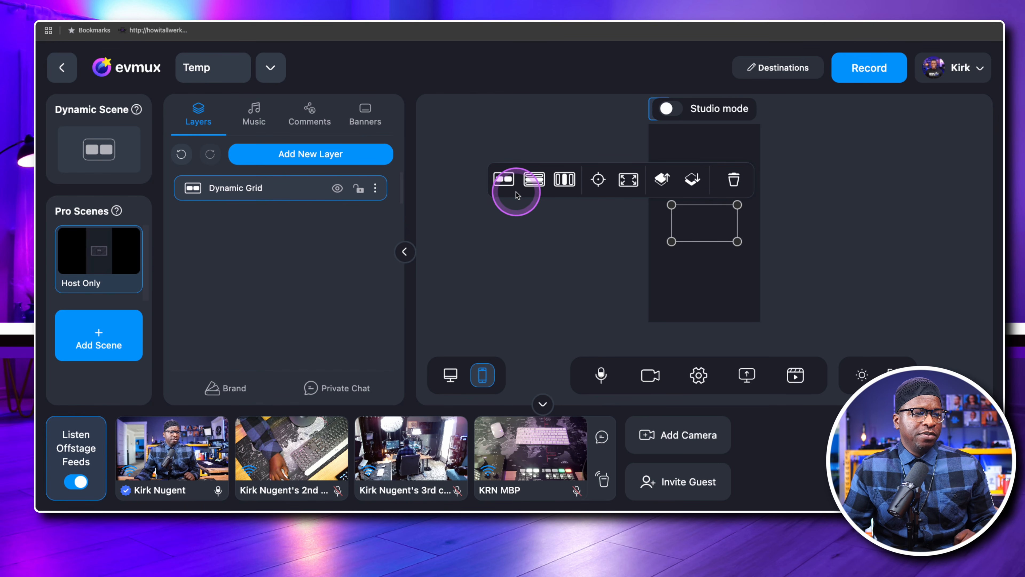
click(504, 179)
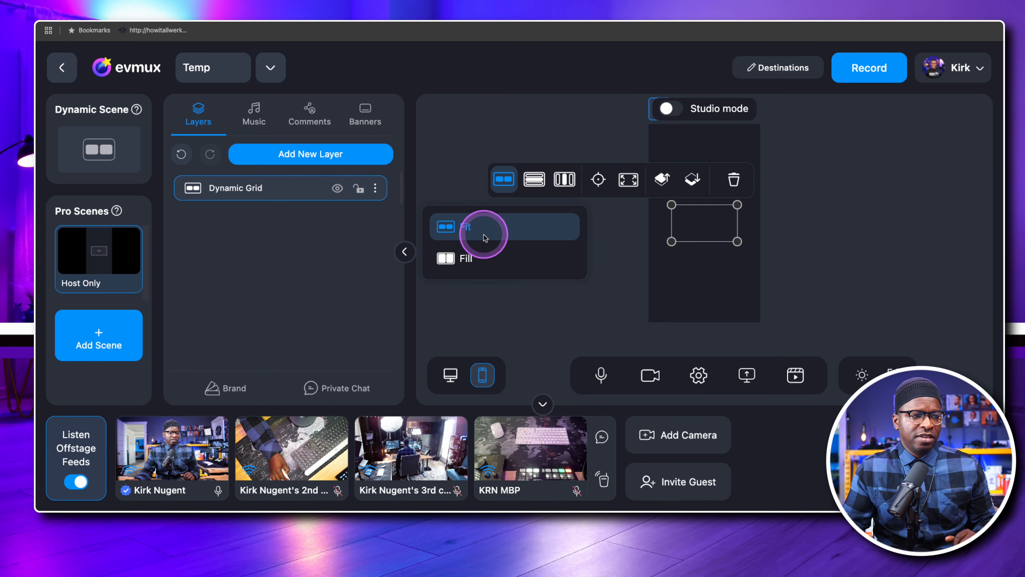
click(464, 258)
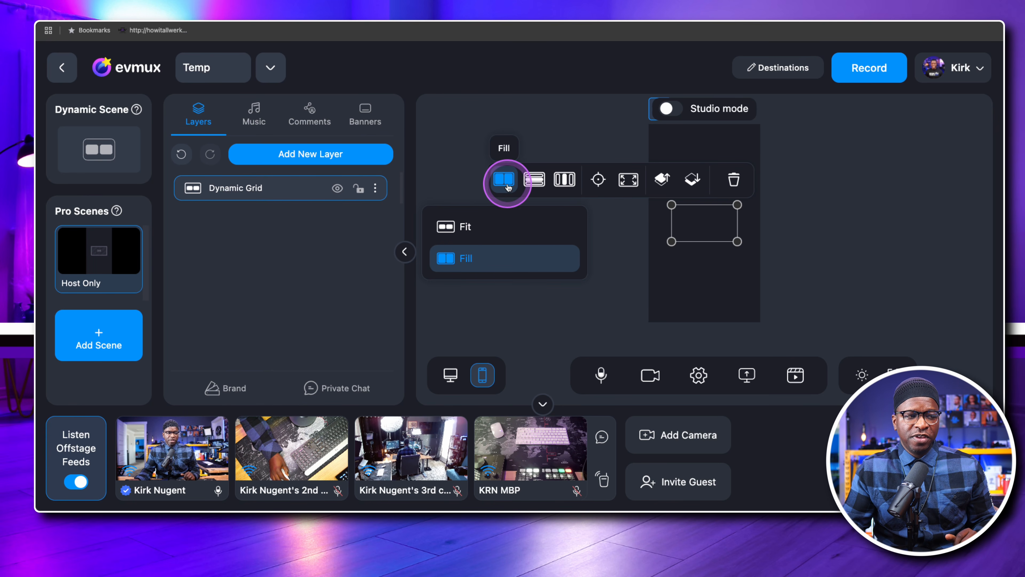
click(458, 189)
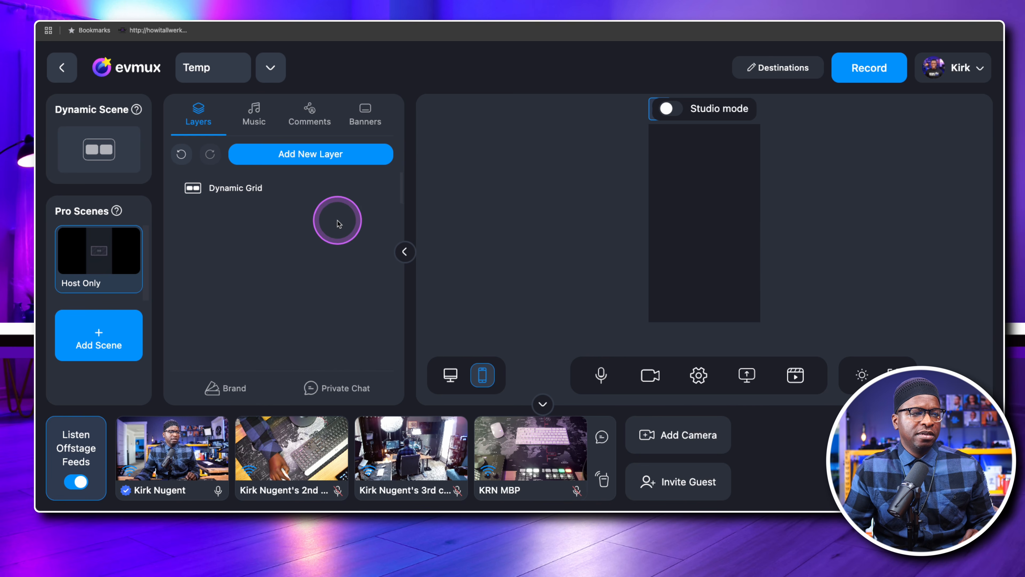
Step: Add the host's main camera to the scene and expand the Dynamic Grid to cover the whole portrait canvas
mouse_move(185, 435)
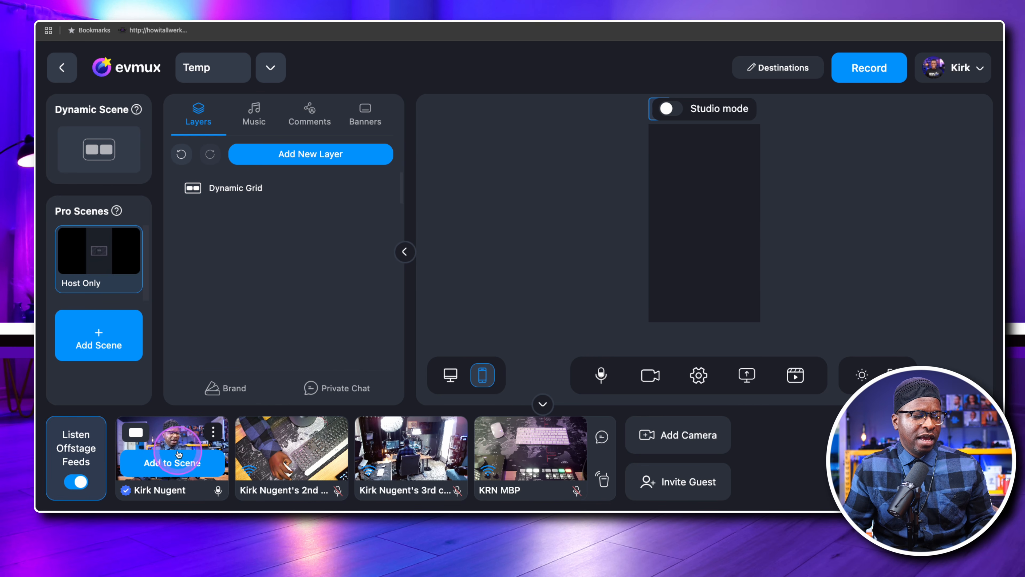
click(165, 464)
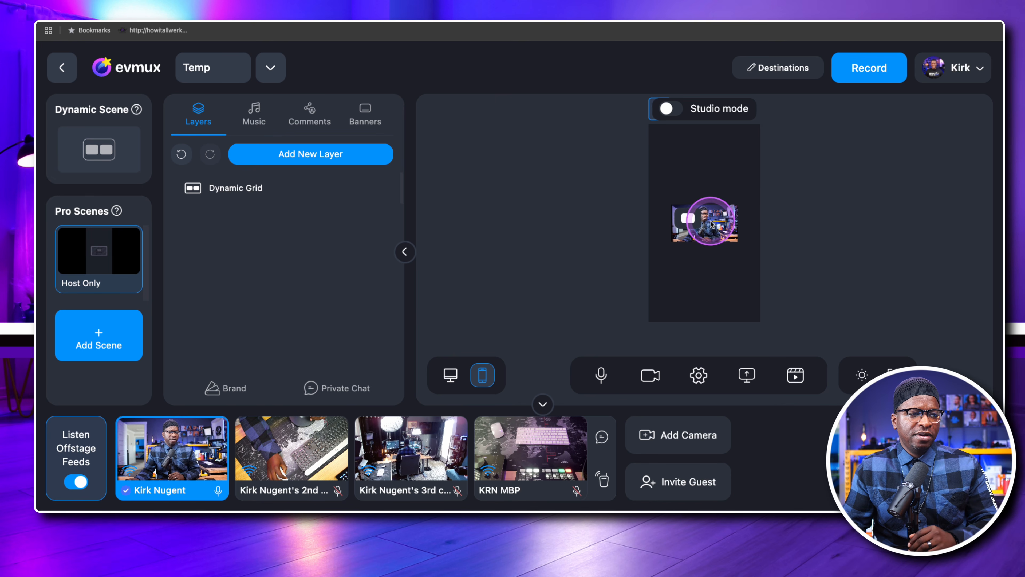
click(702, 222)
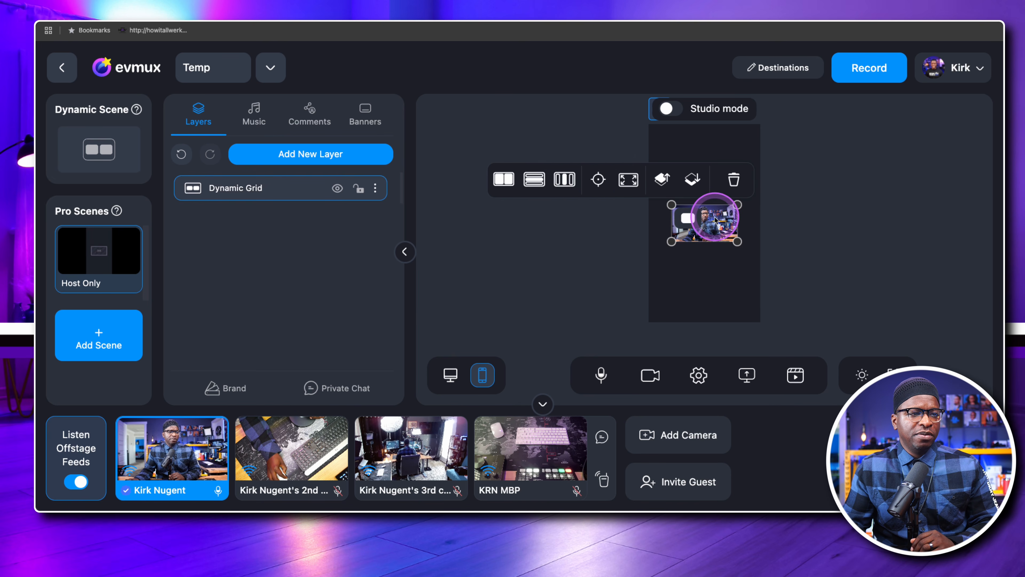
click(604, 181)
click(795, 207)
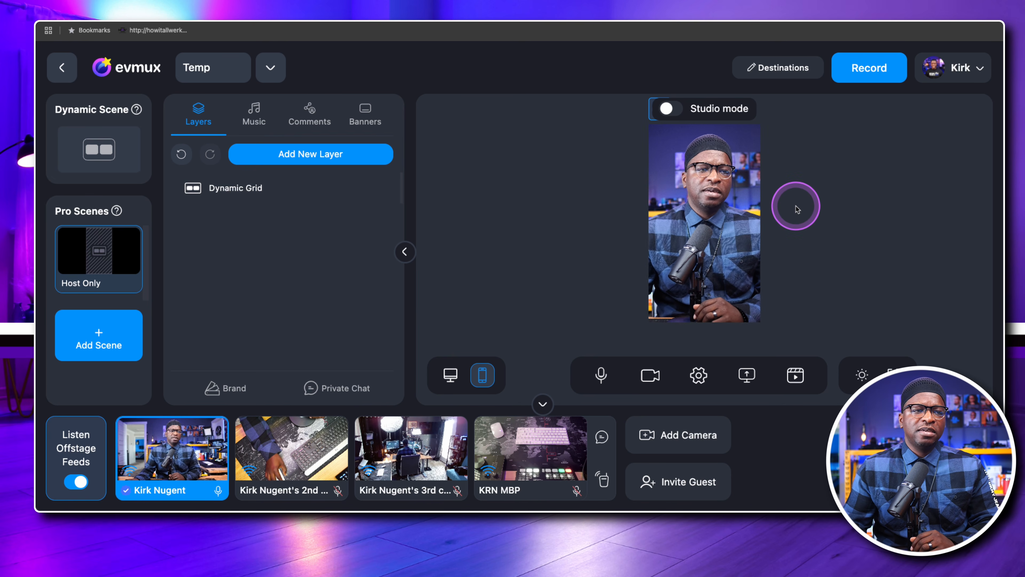
Step: Add the uploaded media file Name.png as a new layer above the Dynamic Grid
mouse_move(735, 234)
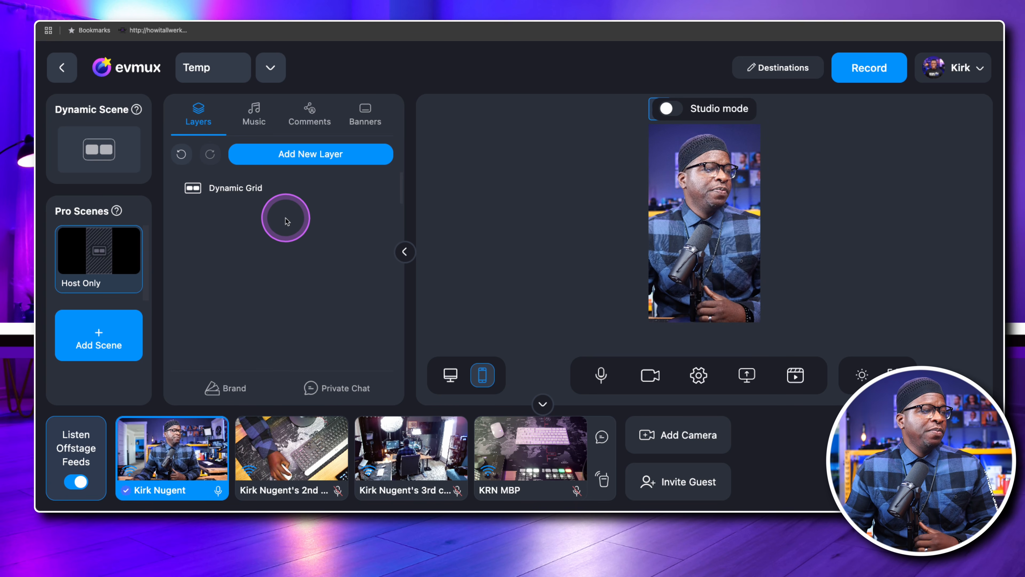
click(303, 153)
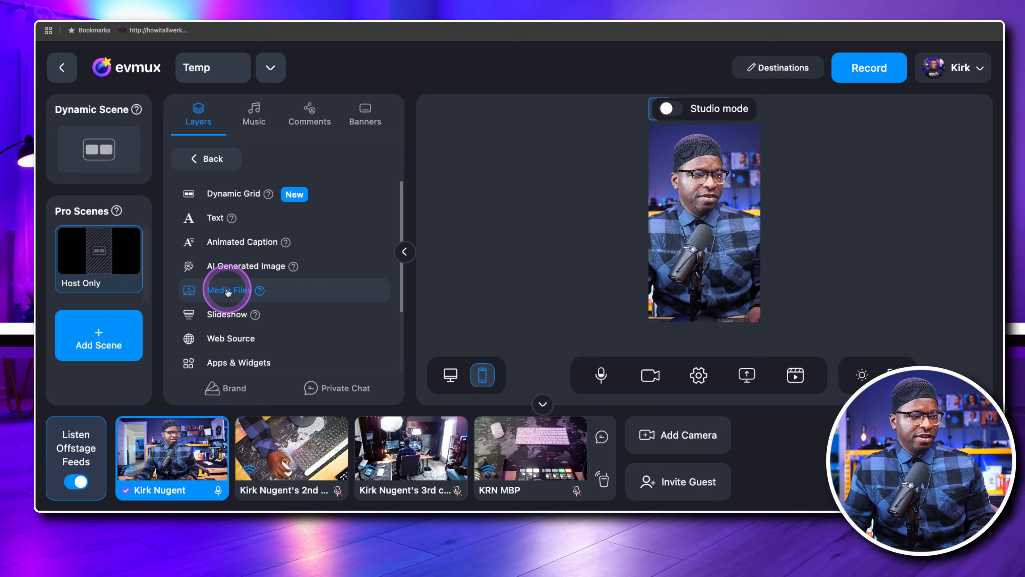
click(228, 291)
mouse_move(257, 288)
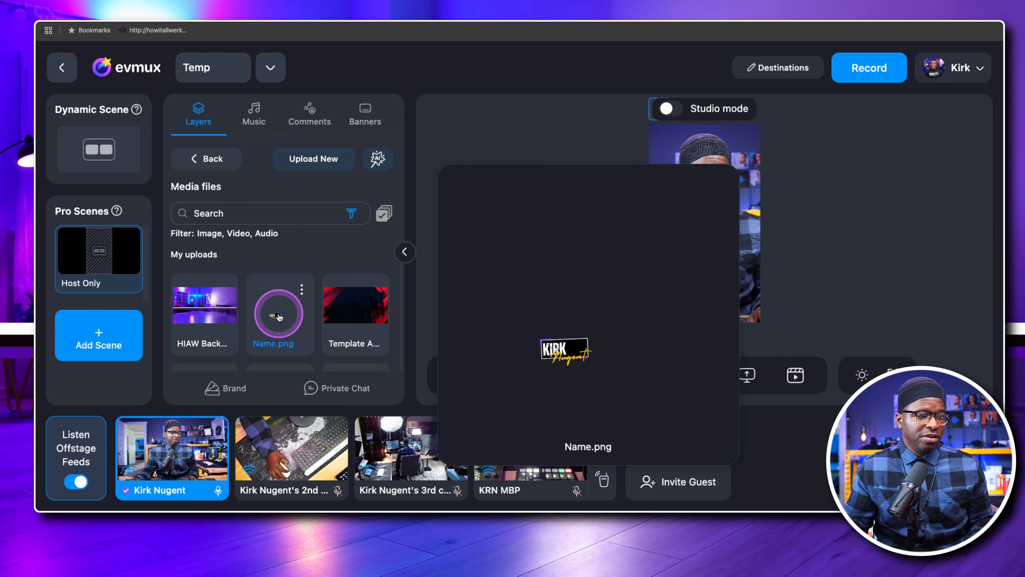
click(278, 313)
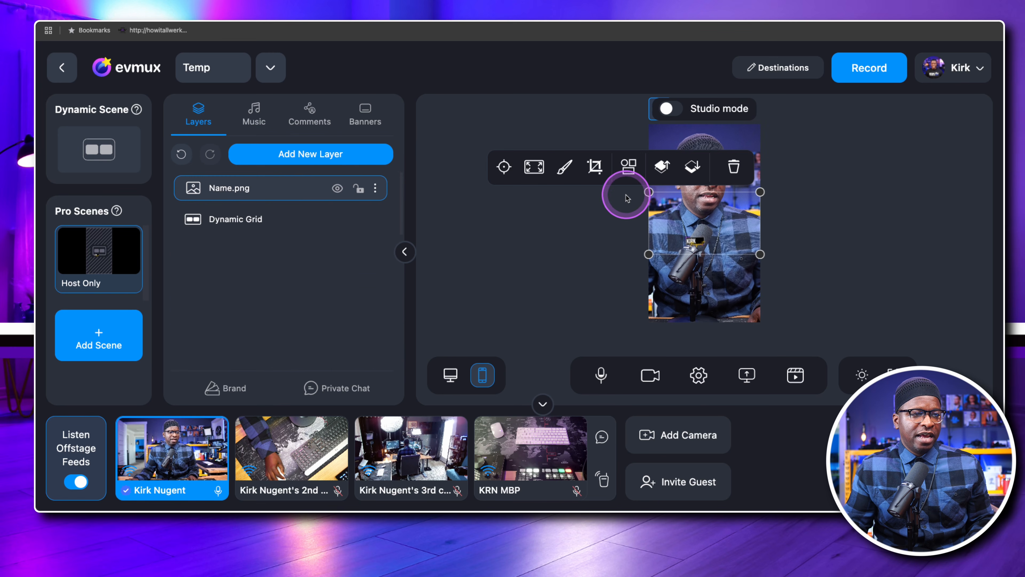
Step: Crop the Name.png layer closely around its name graphic
click(595, 167)
drag(661, 203, 665, 207)
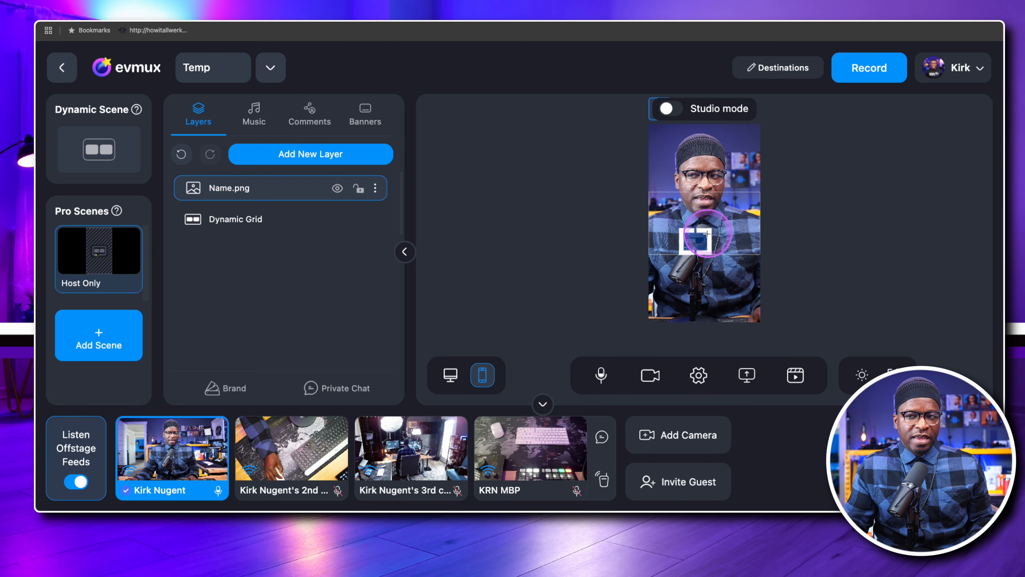
click(797, 261)
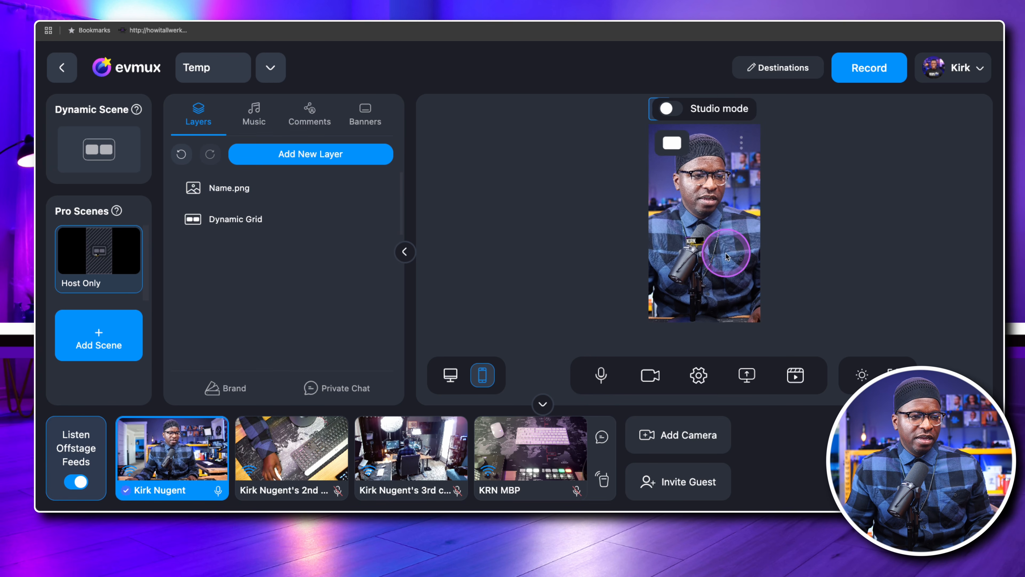
Step: Enlarge the cropped Name.png graphic and place it in the upper-left corner of the portrait canvas
click(699, 243)
drag(711, 255, 702, 234)
drag(702, 279, 691, 231)
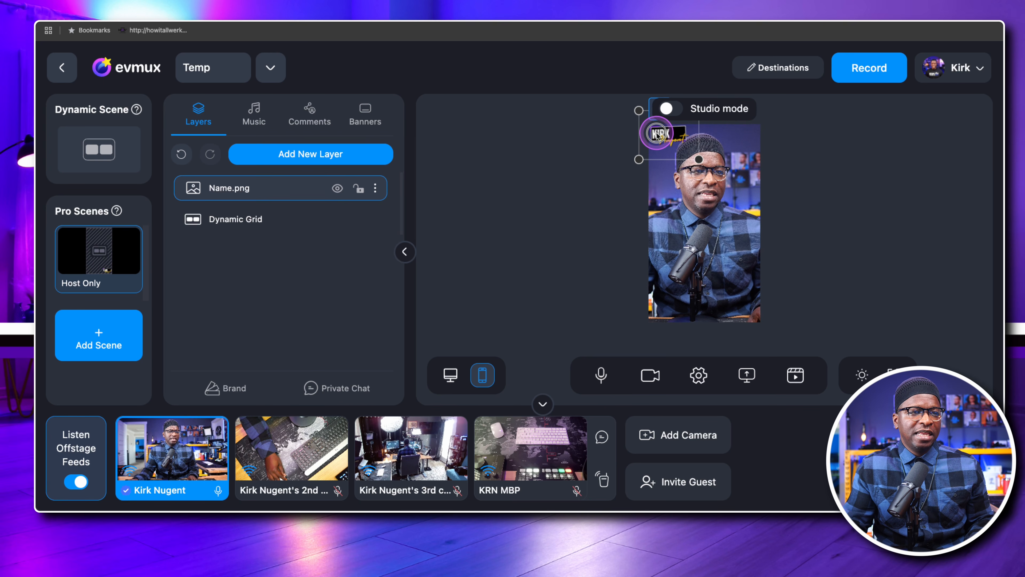
drag(657, 136, 657, 137)
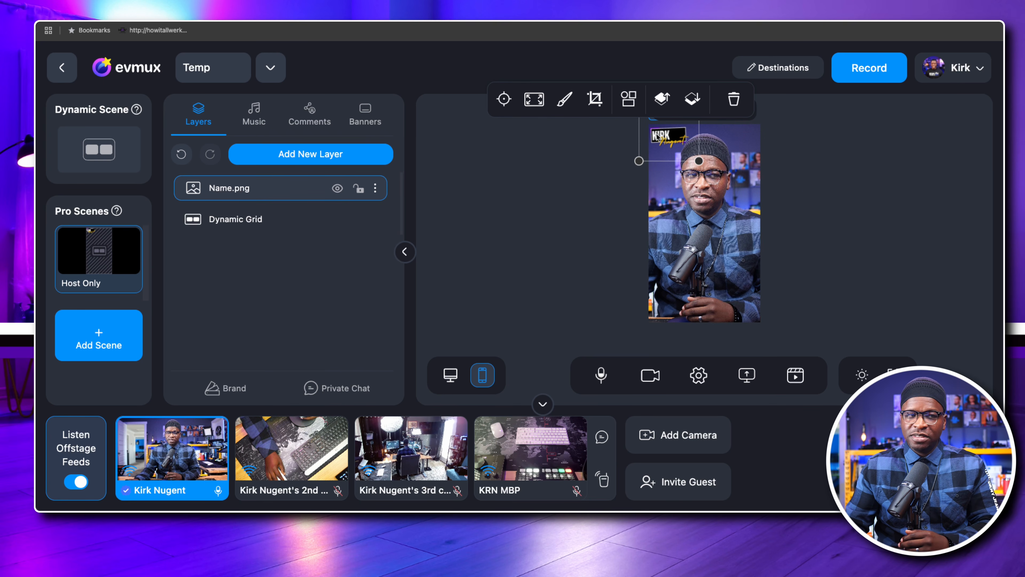
Step: Nudge the Name.png graphic slightly to the right in the canvas's upper-left corner, and lock both the Dynamic Grid and Name.png layers
click(788, 183)
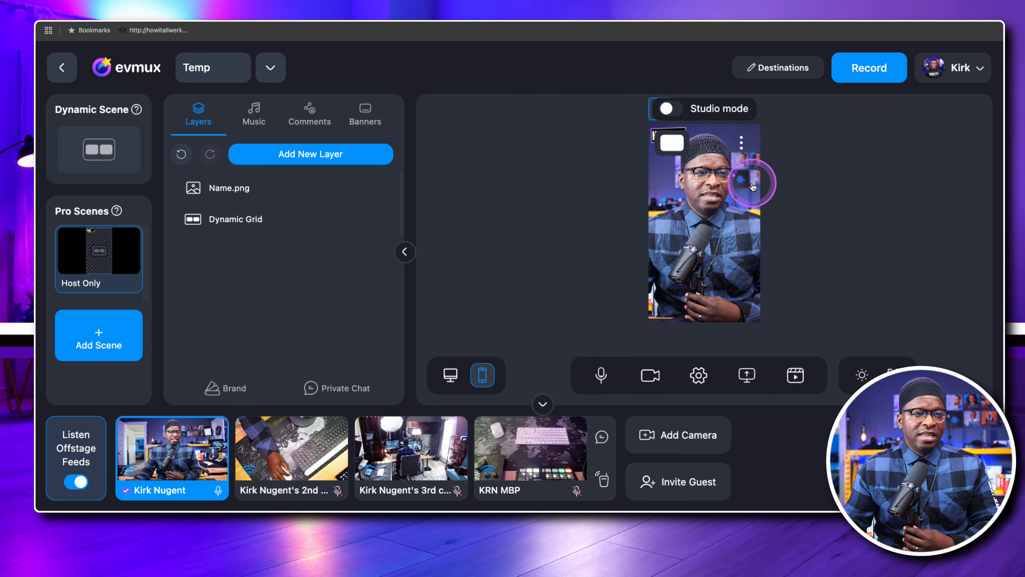
click(229, 187)
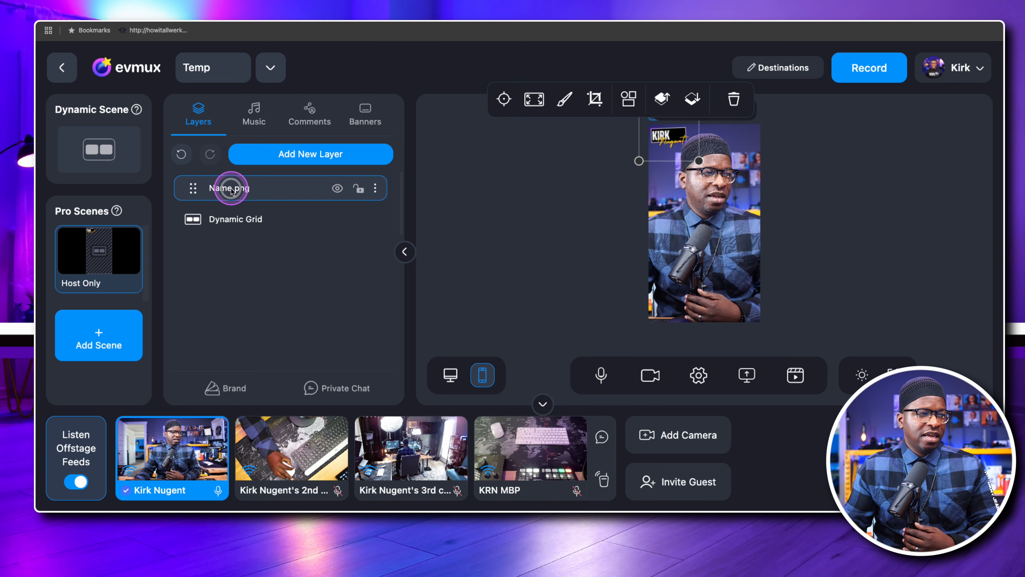
click(668, 140)
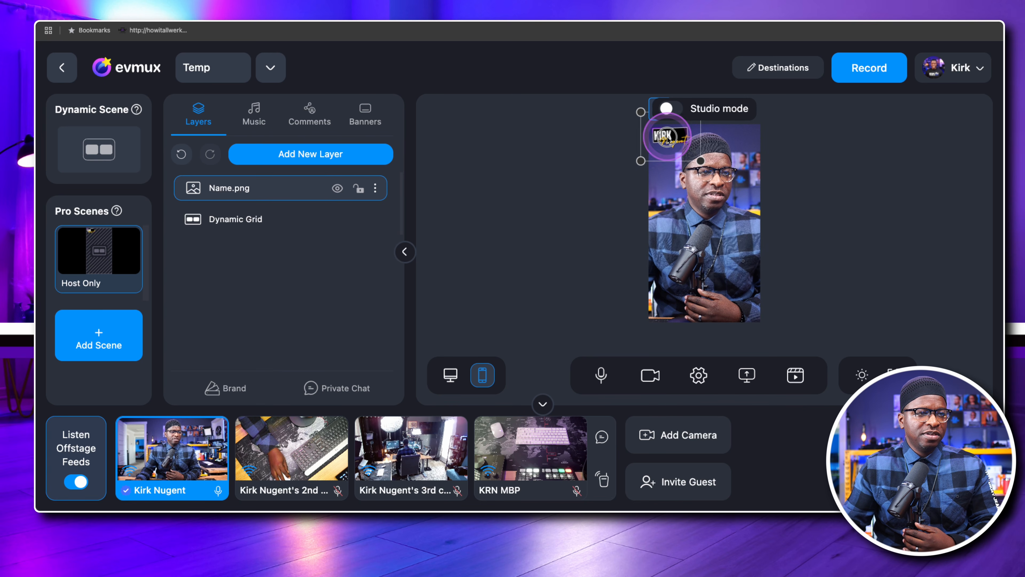
click(550, 224)
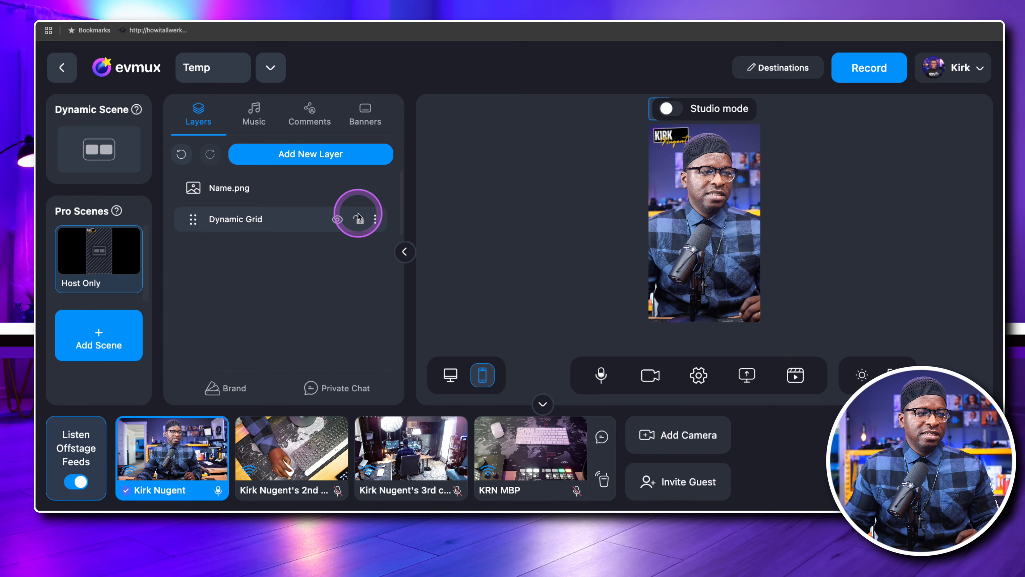
click(355, 218)
click(349, 198)
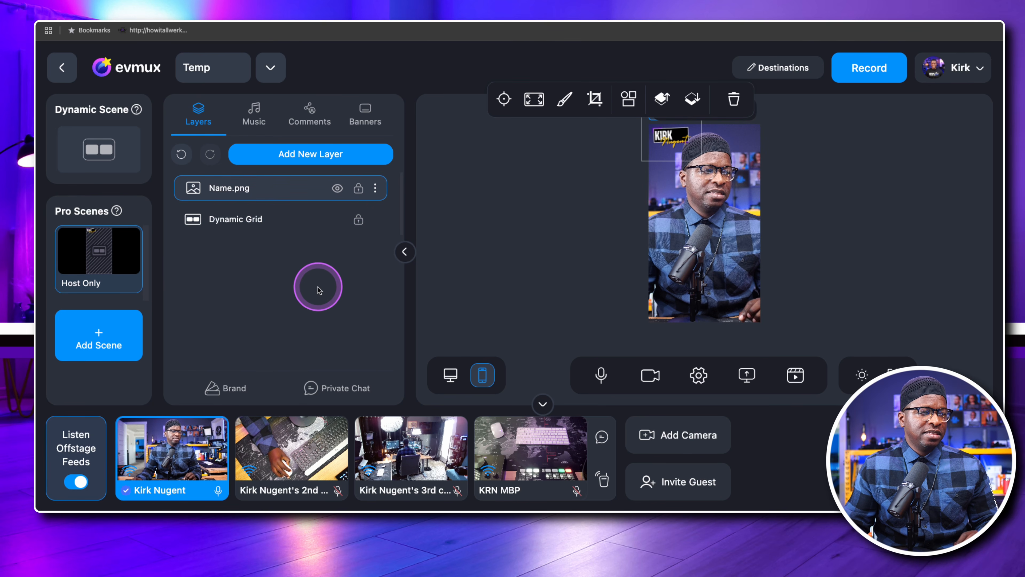
click(129, 243)
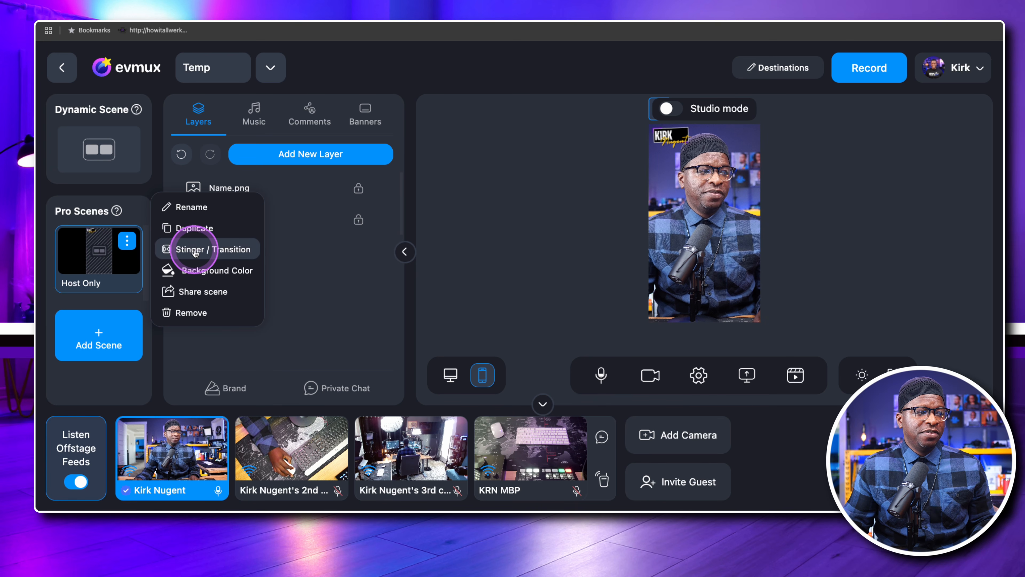
click(204, 251)
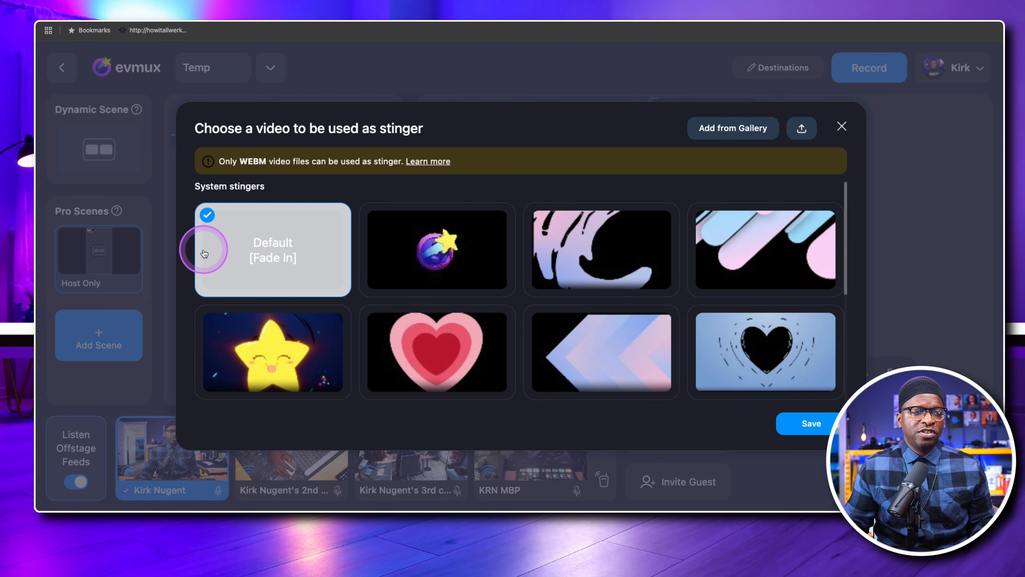
click(845, 125)
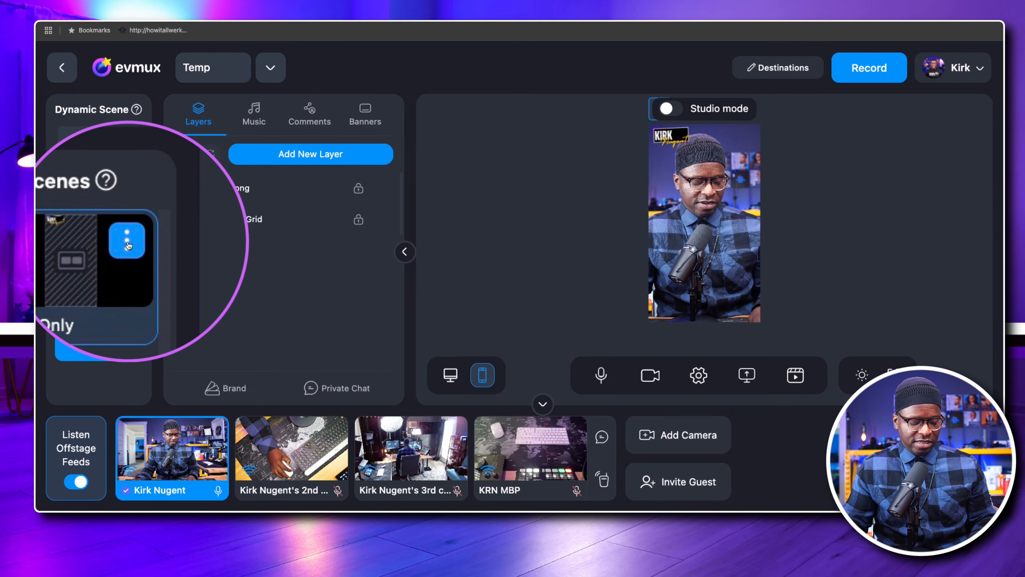
Step: Set the Host Only scene's stinger transition to Slide Down and save it
click(127, 241)
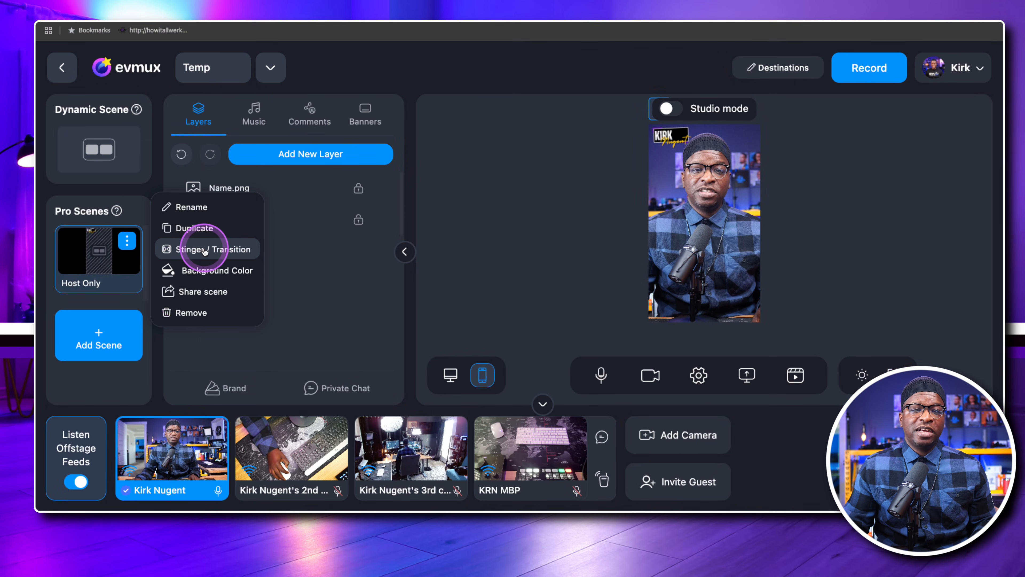
click(205, 250)
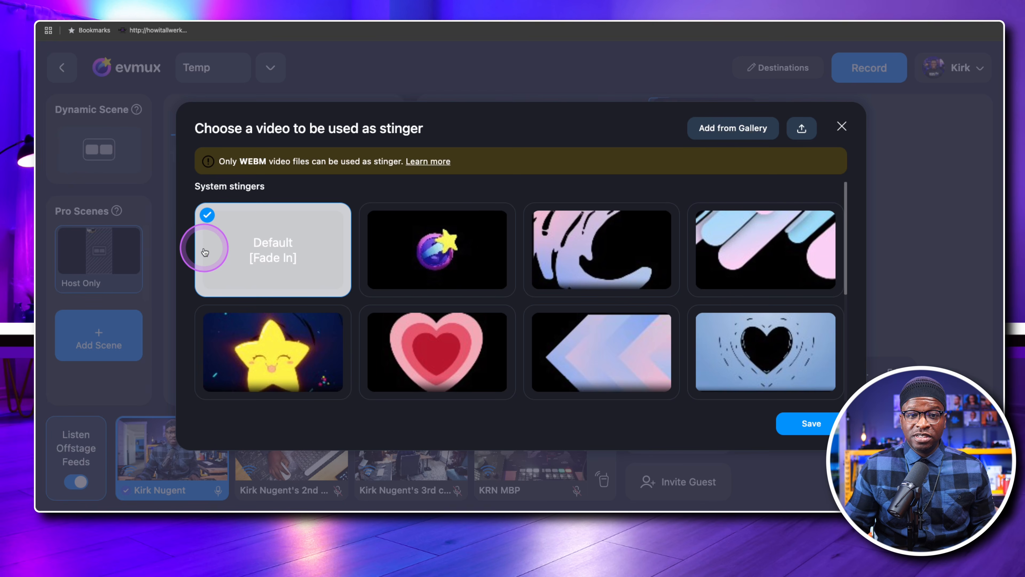
scroll(397, 278, down, 5)
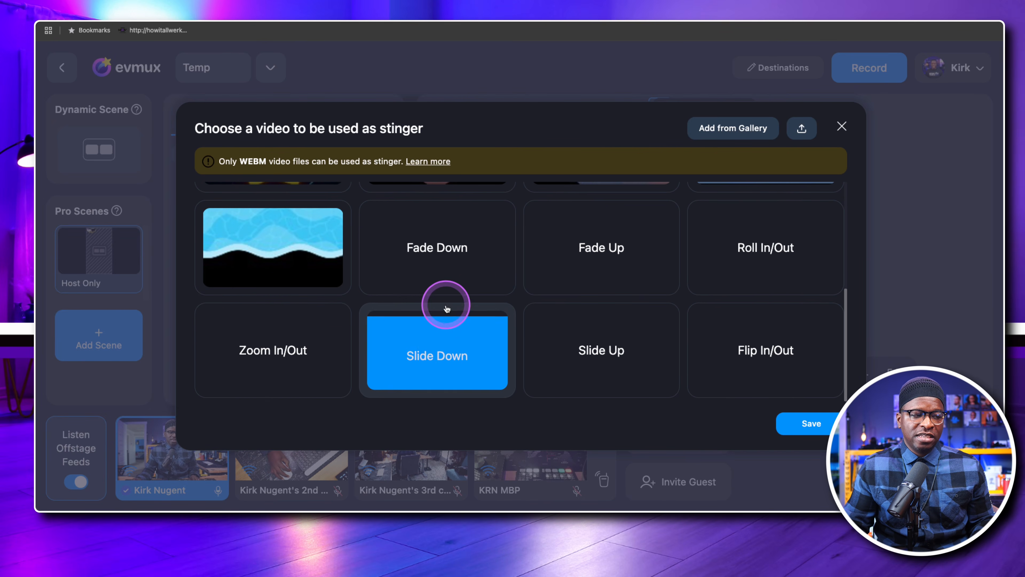
scroll(458, 369, down, 1)
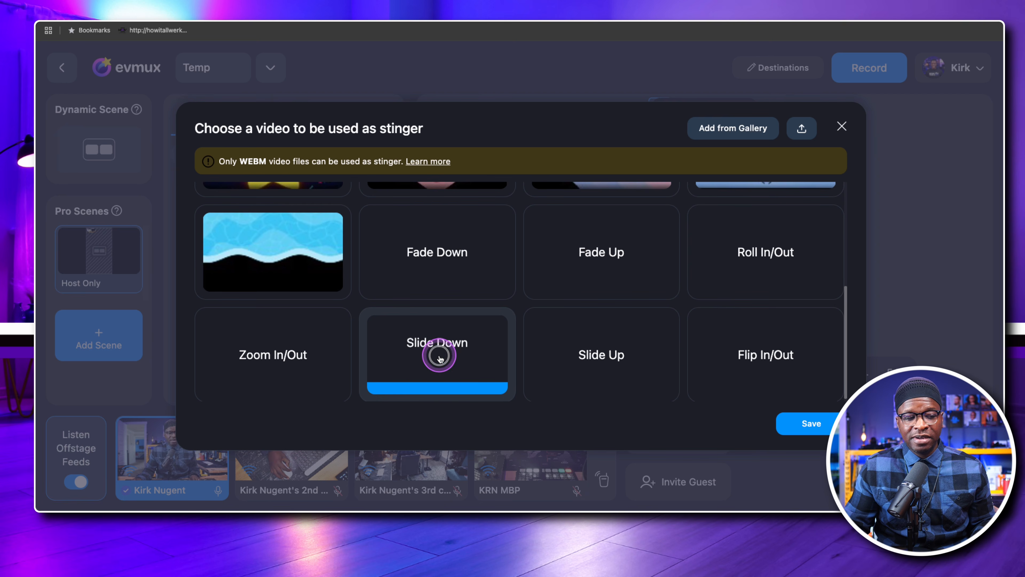
click(440, 359)
click(801, 424)
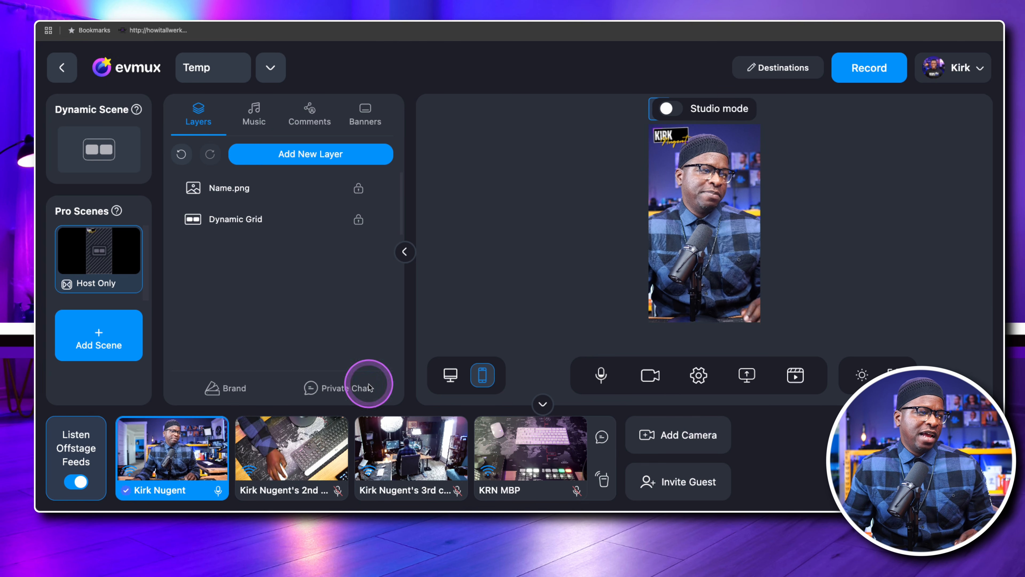
Step: Display the sharing identifier of the Host Only scene, and close it after viewing
click(132, 242)
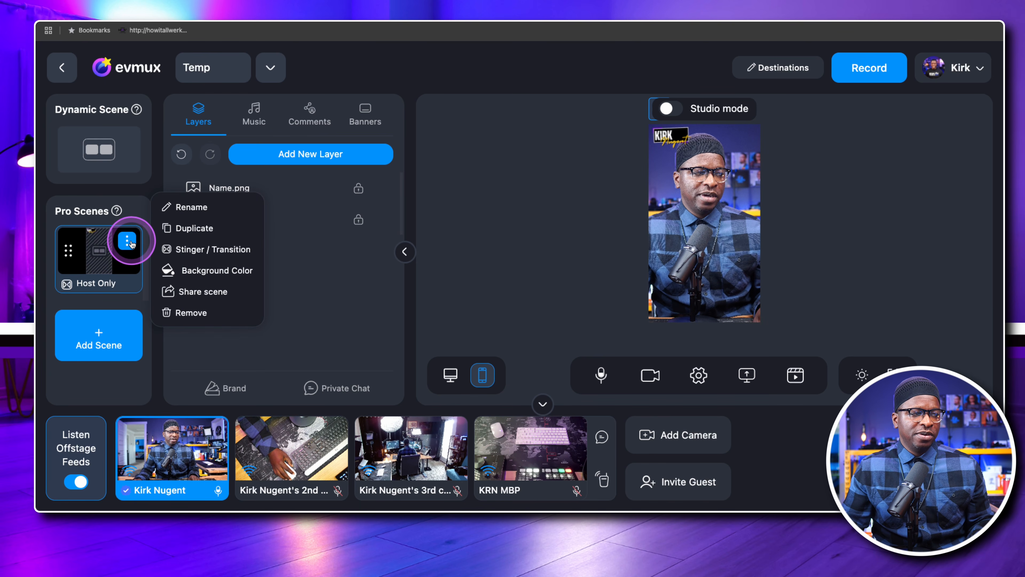
click(208, 292)
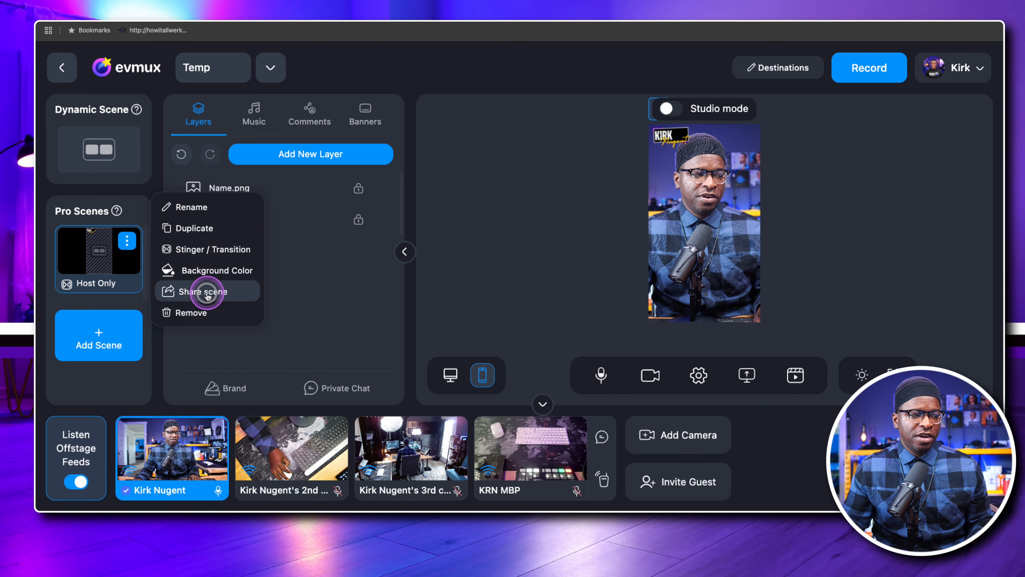
click(284, 277)
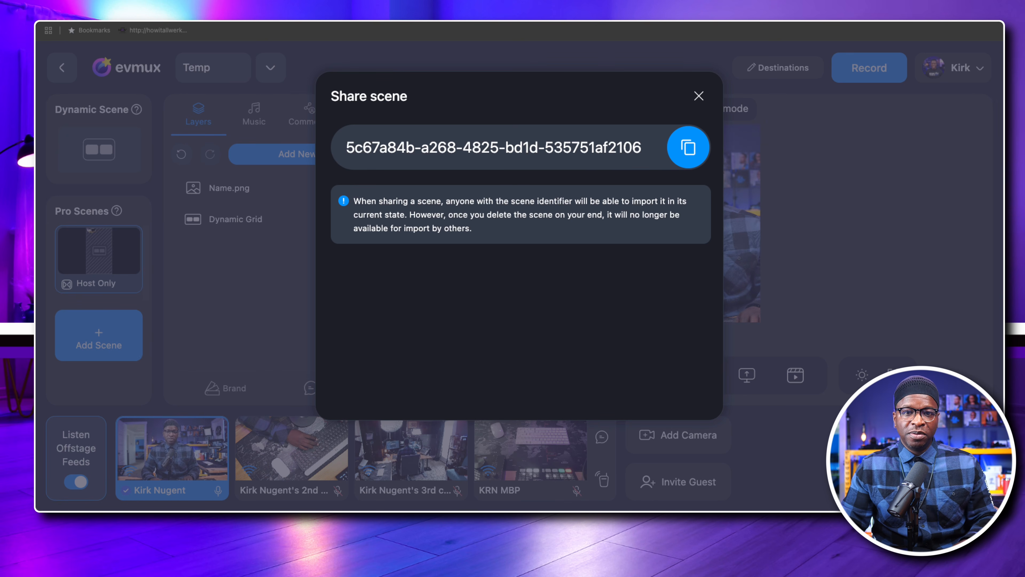
click(698, 97)
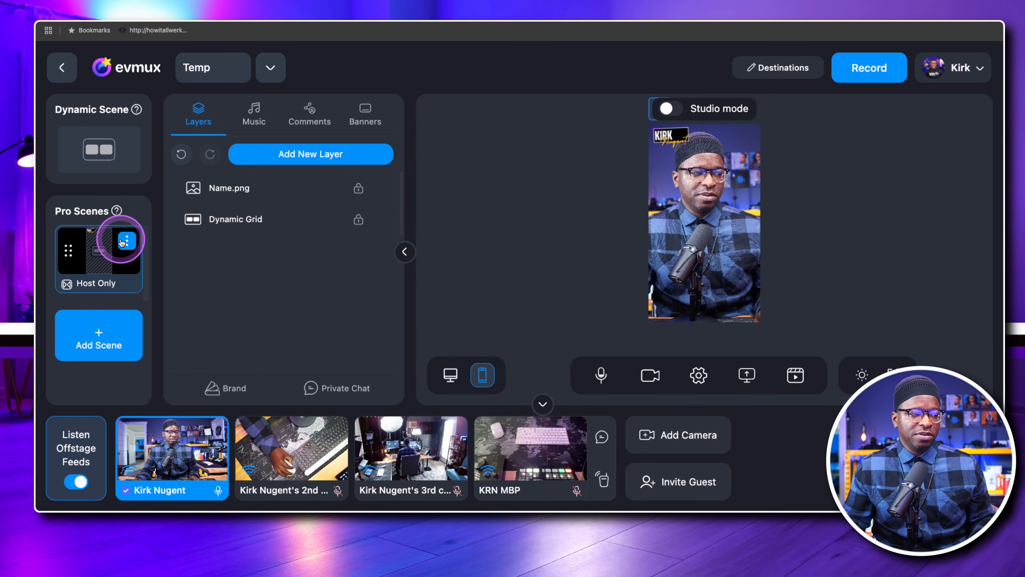
Step: Duplicate the Host Only scene and rename the copy Host + Guest
click(123, 242)
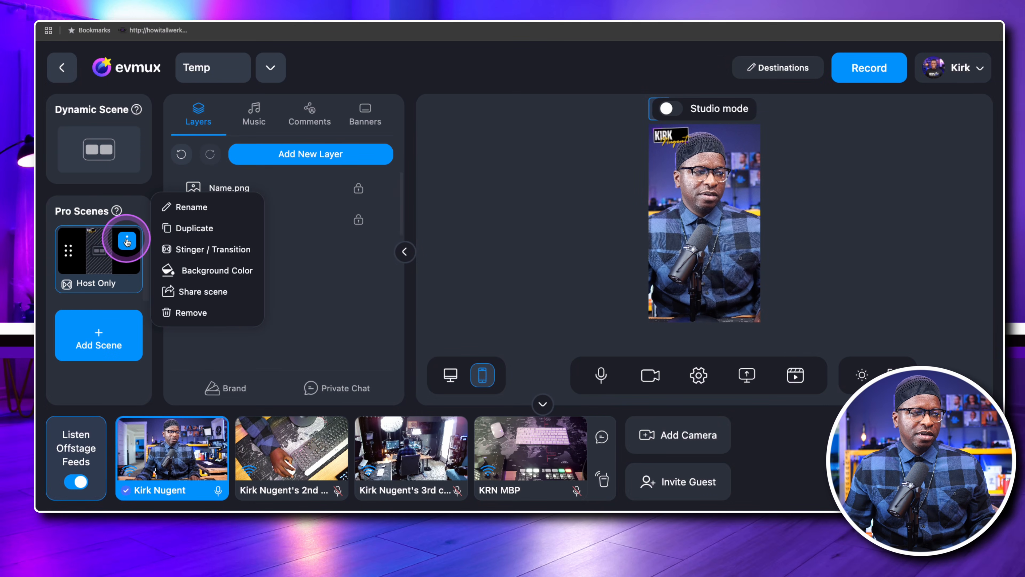
click(202, 228)
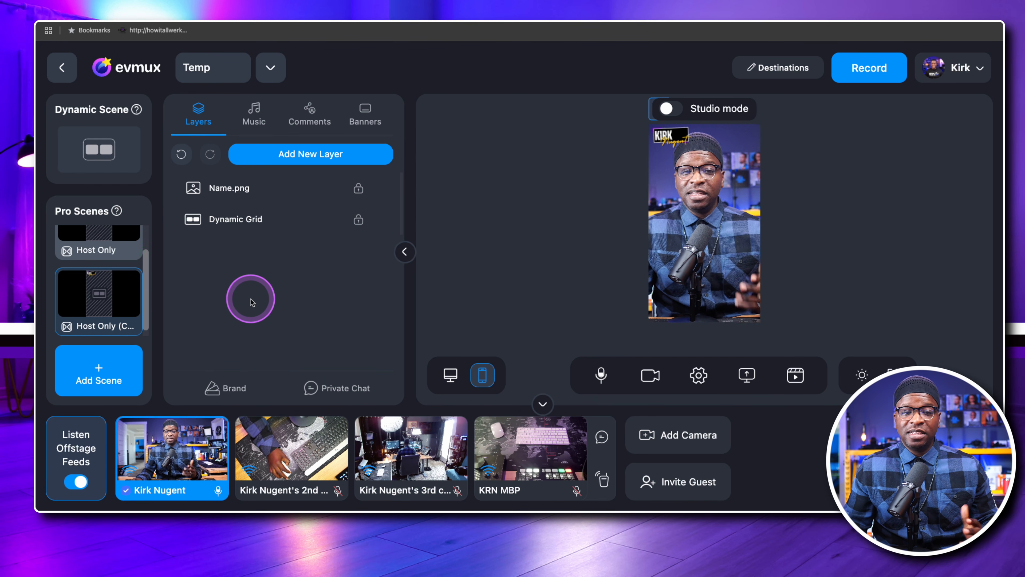
mouse_move(136, 290)
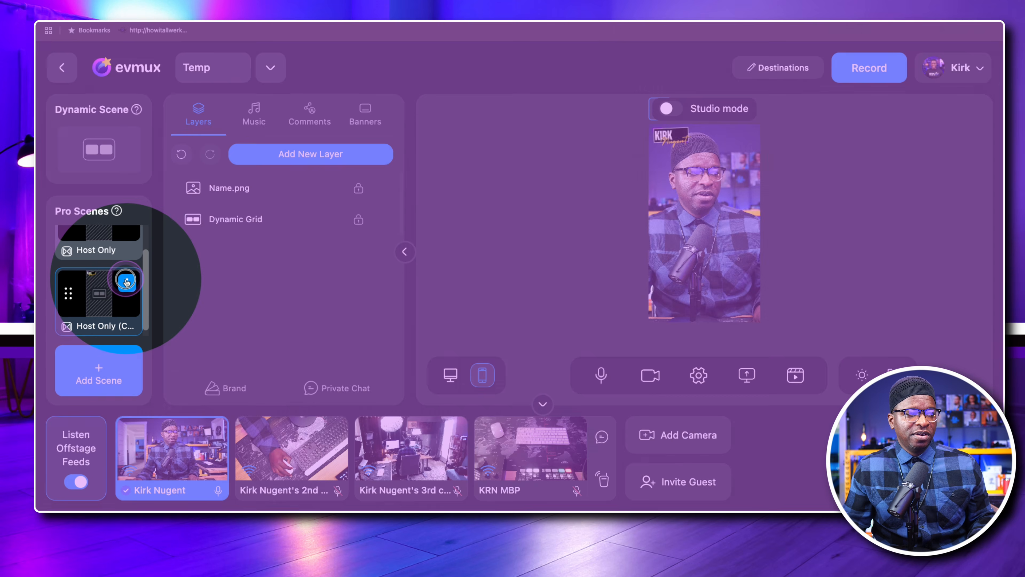
click(127, 283)
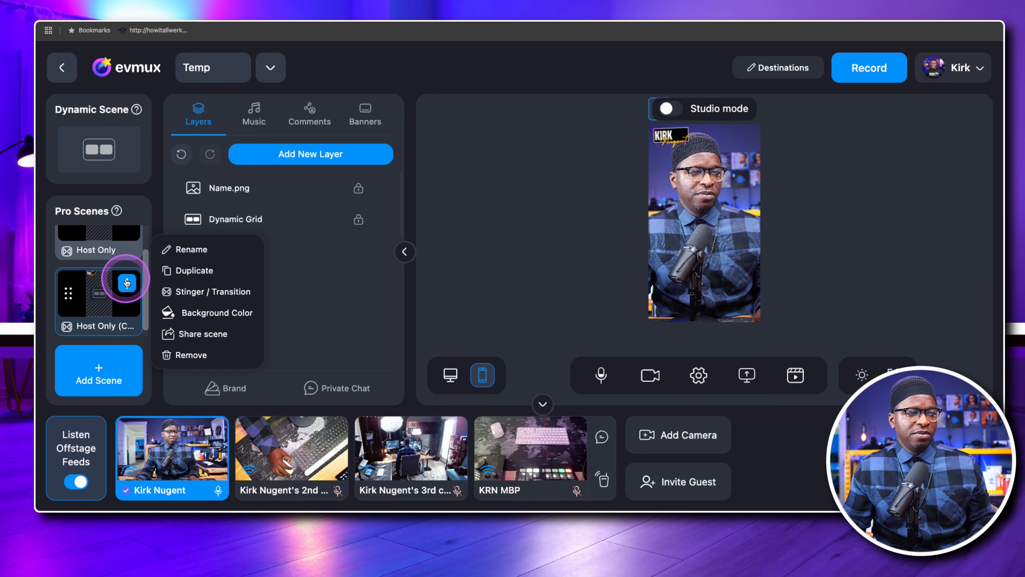
click(197, 242)
drag(497, 266, 444, 269)
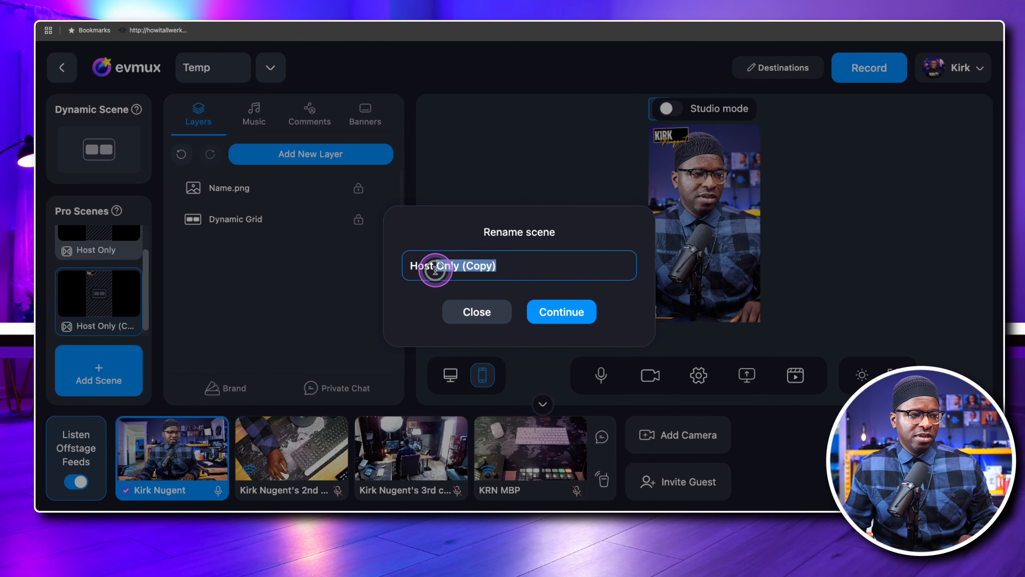
text(+ Gue)
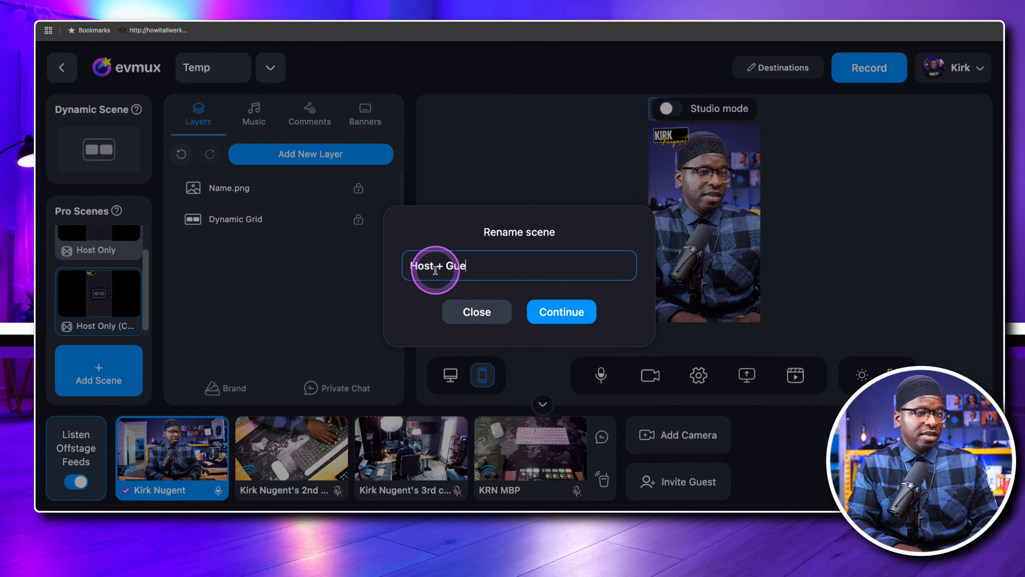
text(st)
key(Return)
Step: Look at the guest invitation link and its sharing options, and close them without inviting anyone
mouse_move(104, 295)
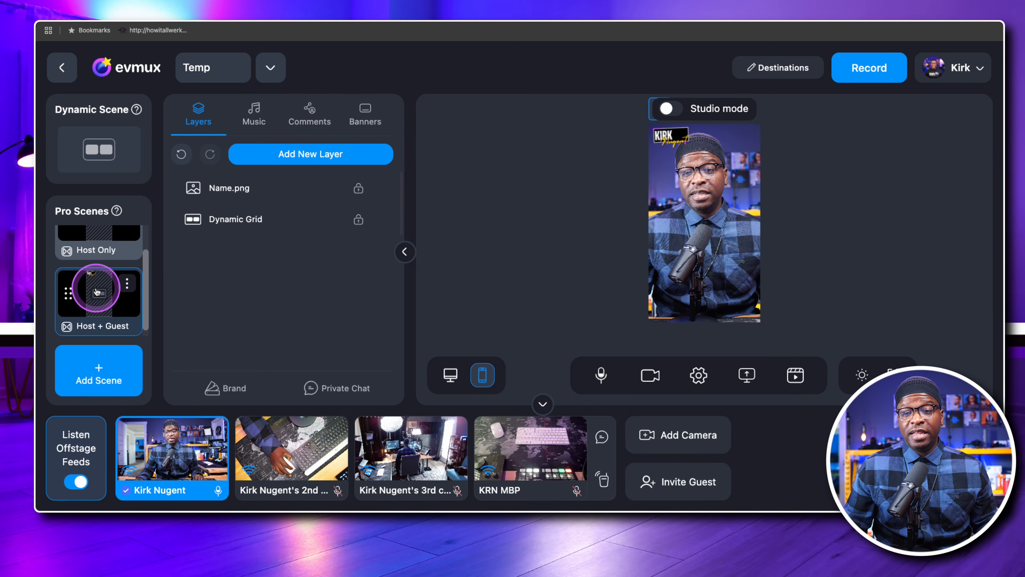
mouse_move(528, 462)
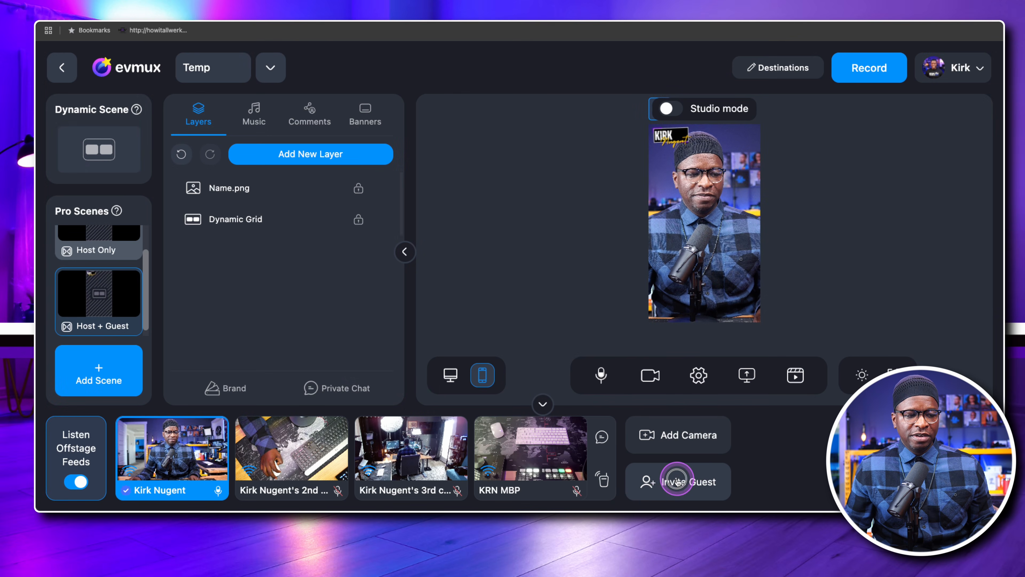
click(677, 480)
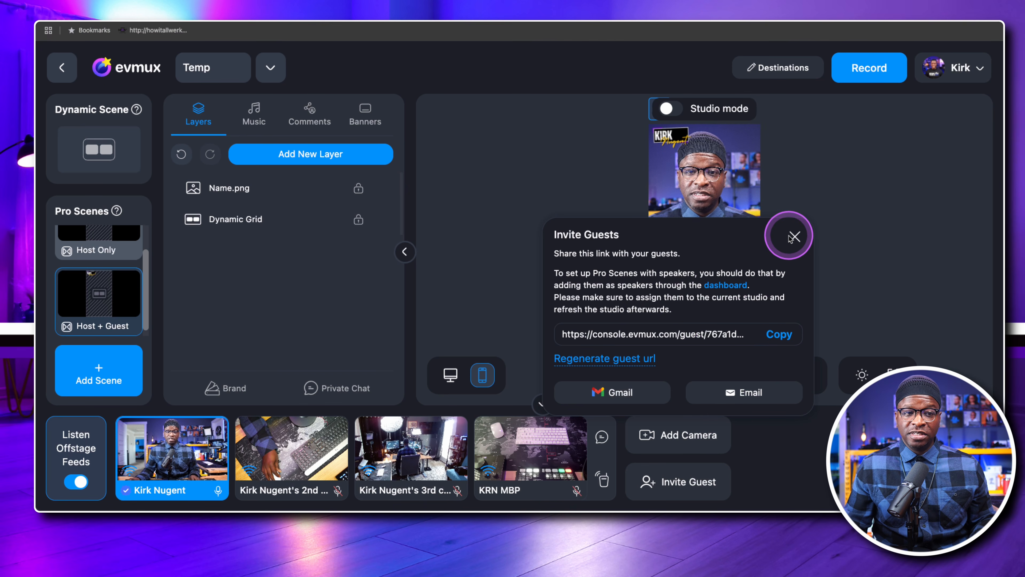
click(794, 236)
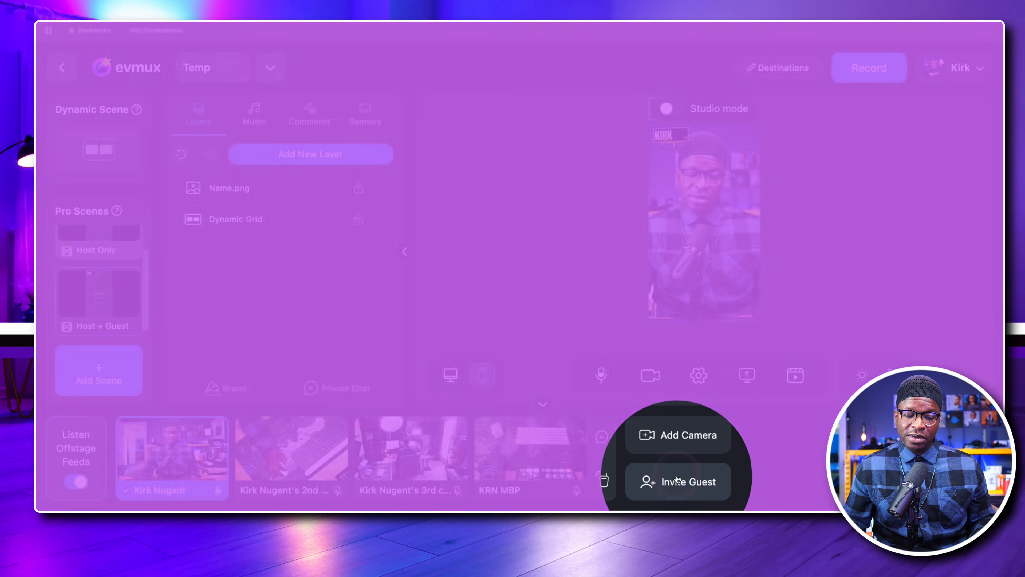
Step: Add the KRN MBP feed to the Host + Guest scene as the stand-in guest
mouse_move(525, 458)
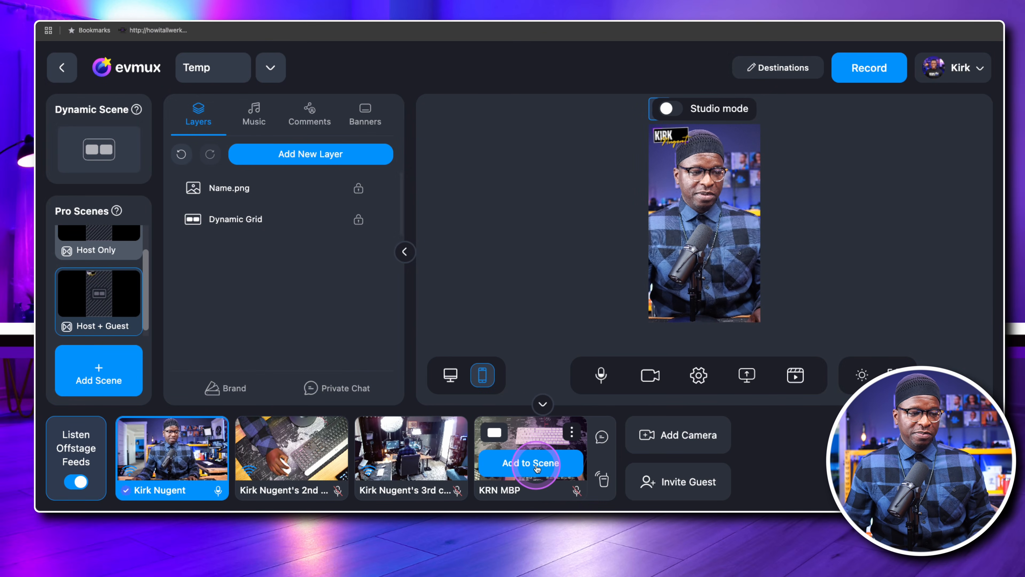
click(537, 465)
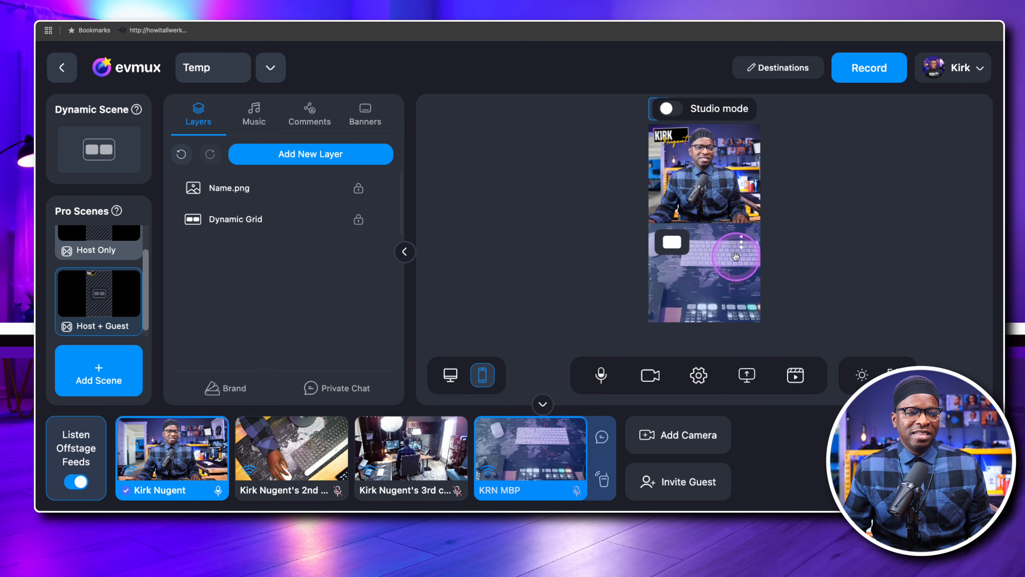
Step: Display the sharing identifier of the Host + Guest scene, and close it after viewing
mouse_move(117, 311)
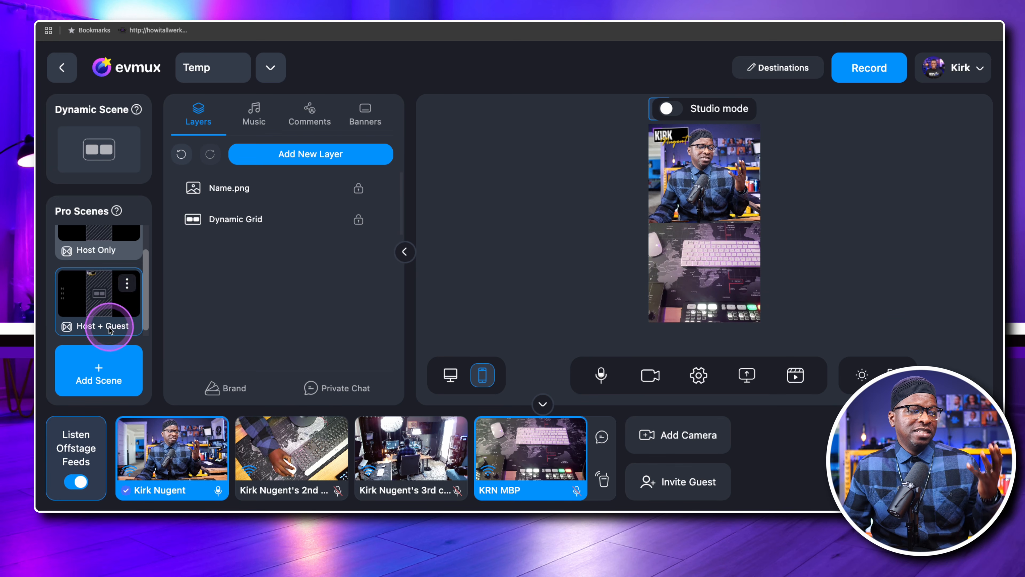
click(127, 284)
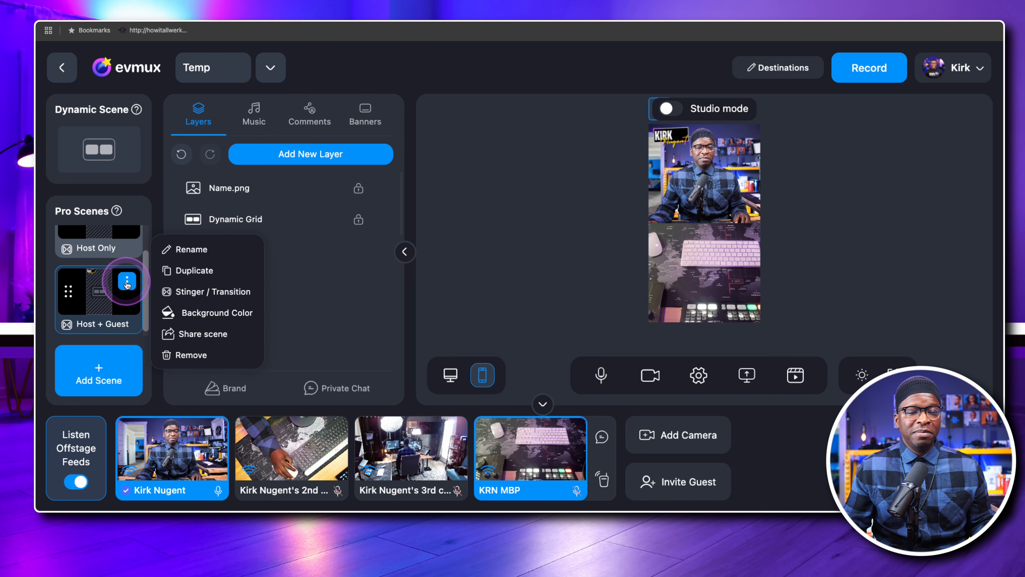
click(208, 336)
click(673, 161)
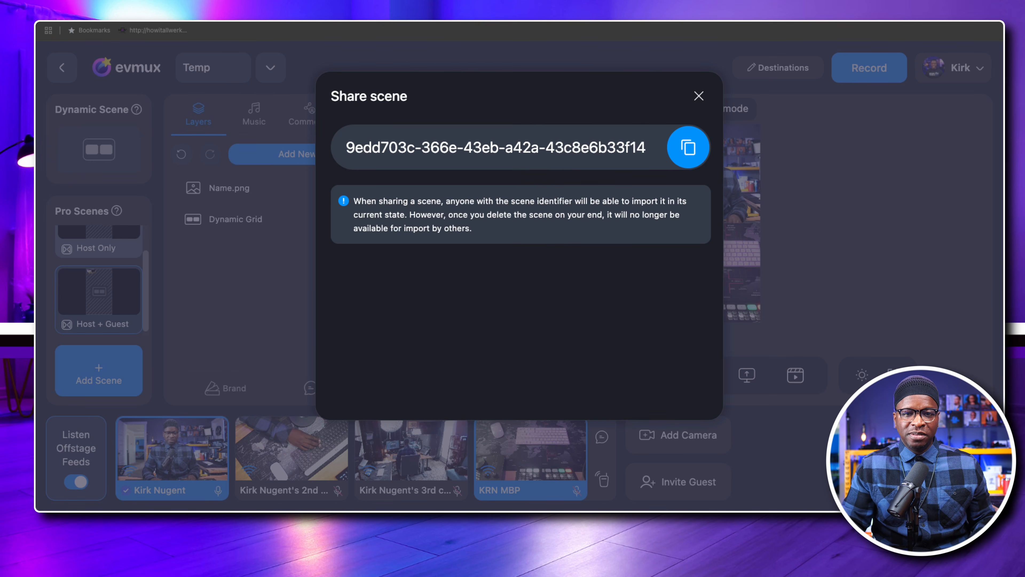
click(698, 98)
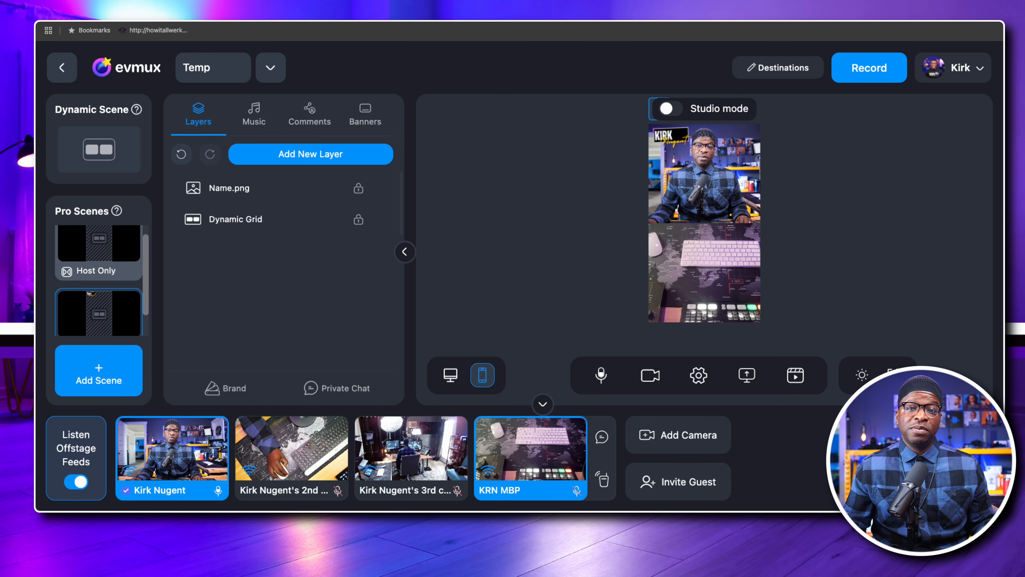
Step: Create an empty Pro scene named 3 Cam (BTS) and add it to the end of the scene list
scroll(77, 293, down, 1)
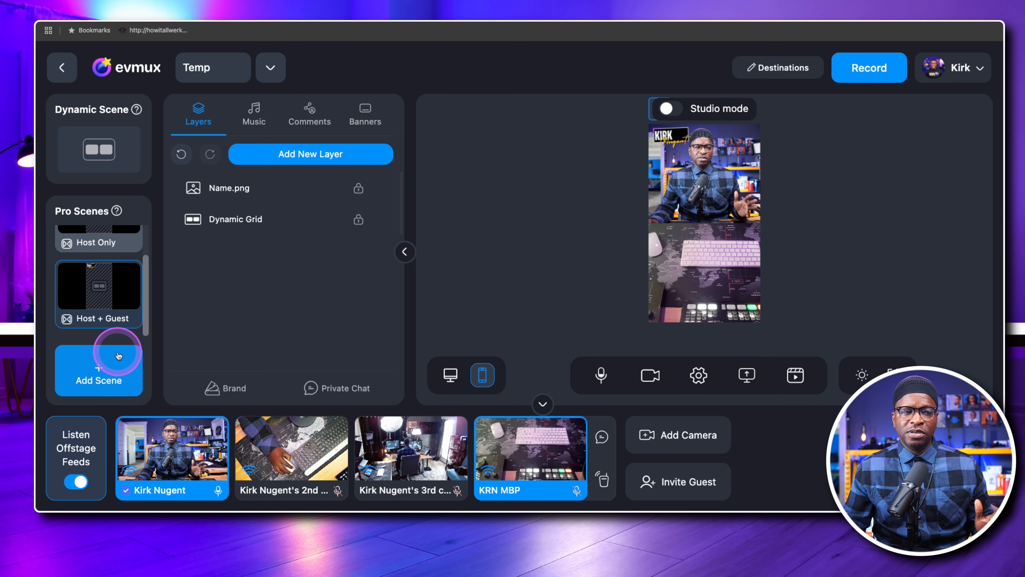
click(98, 365)
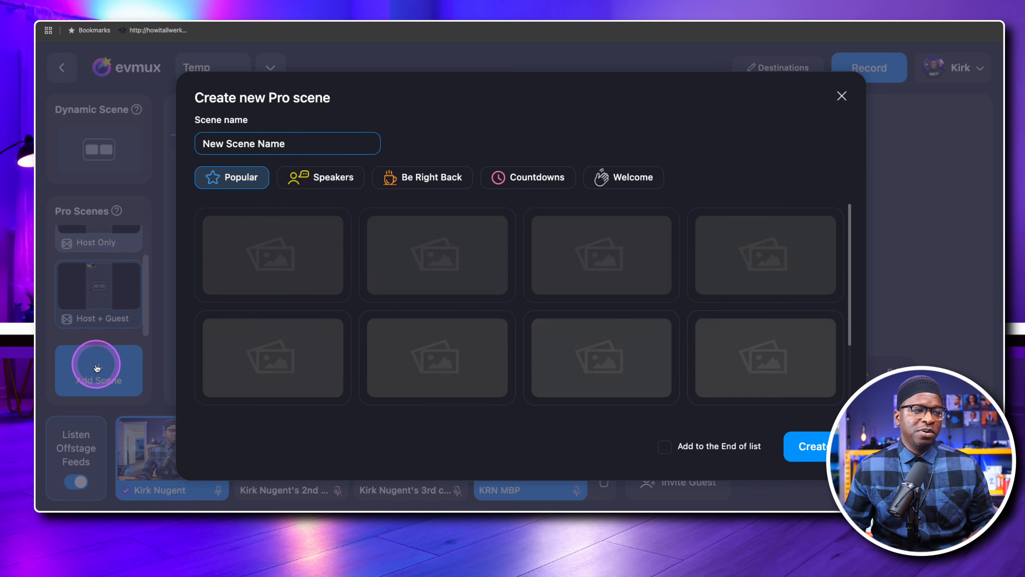
click(271, 152)
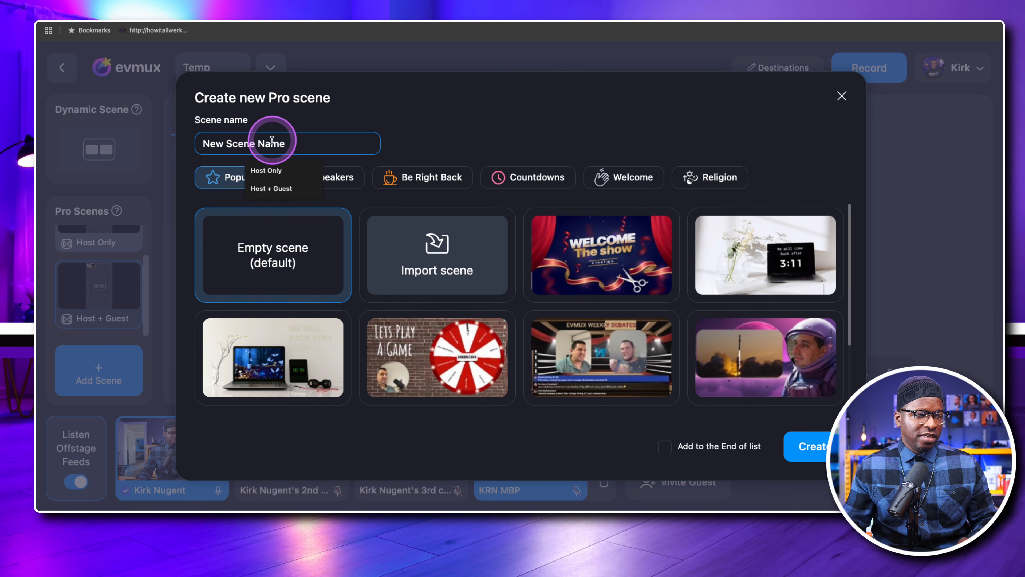
text(3 Cam (BTS)
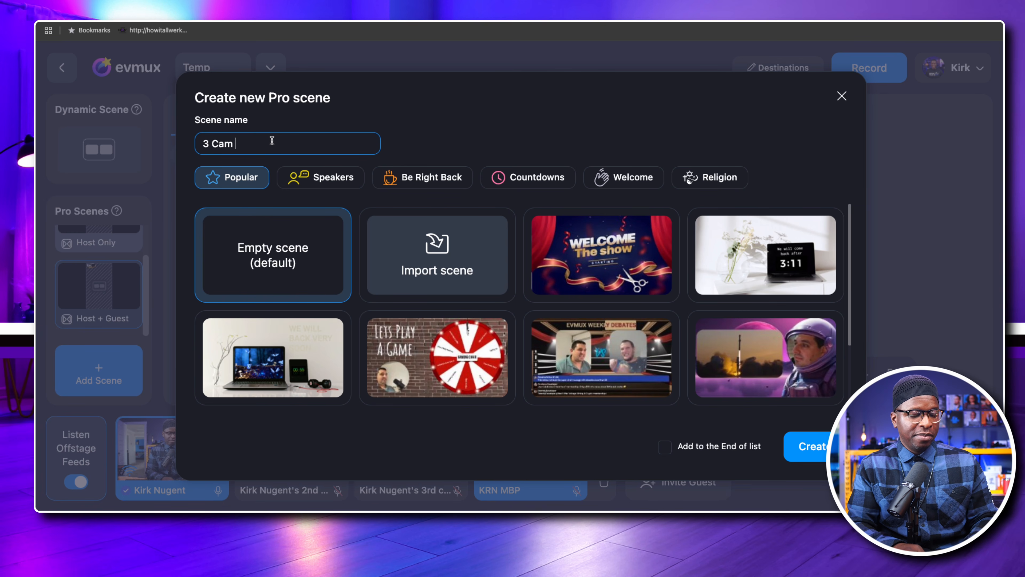
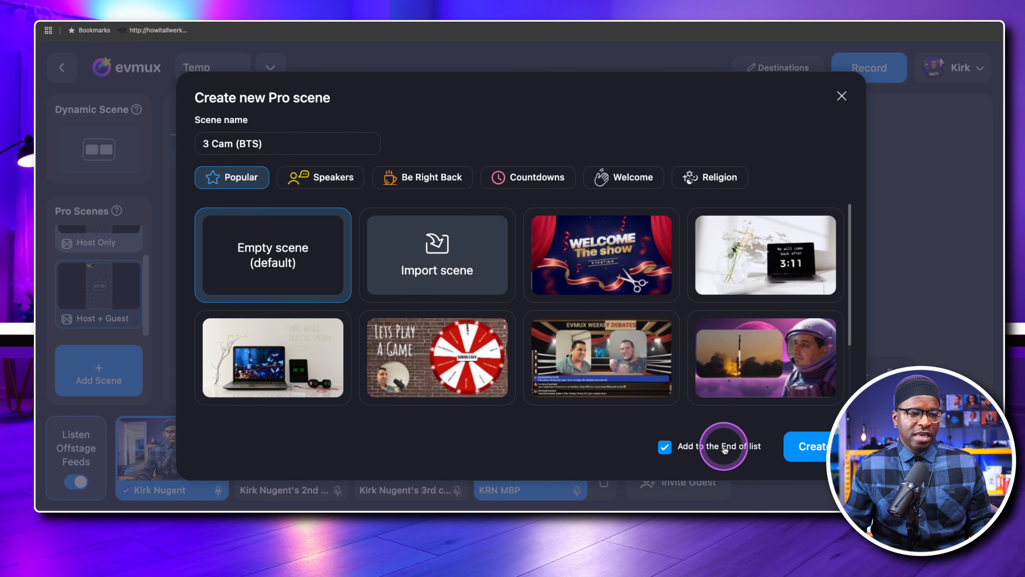
click(814, 446)
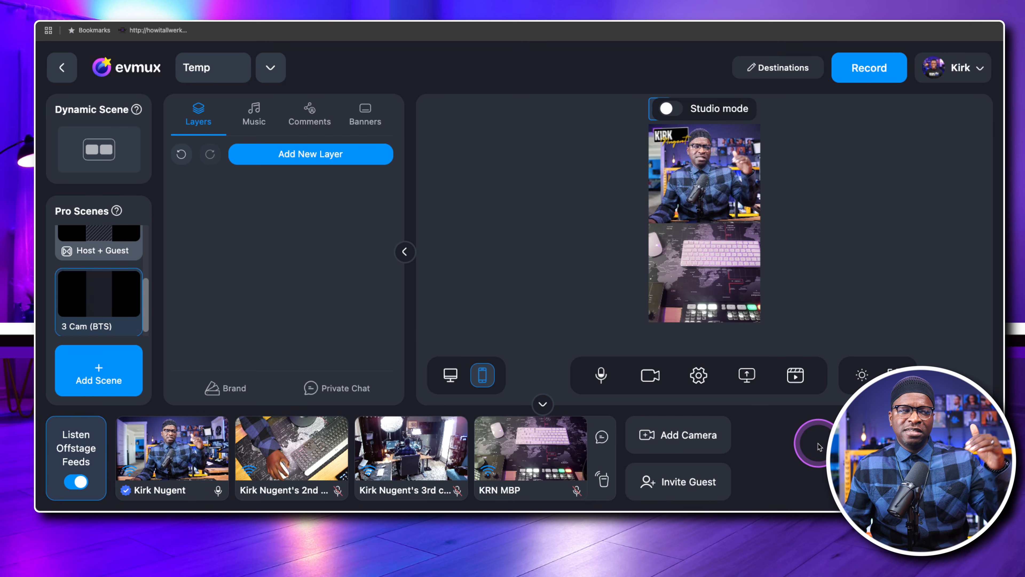
Step: Set the 3 Cam (BTS) scene's transition stinger to Slide Down and save it
scroll(113, 273, up, 5)
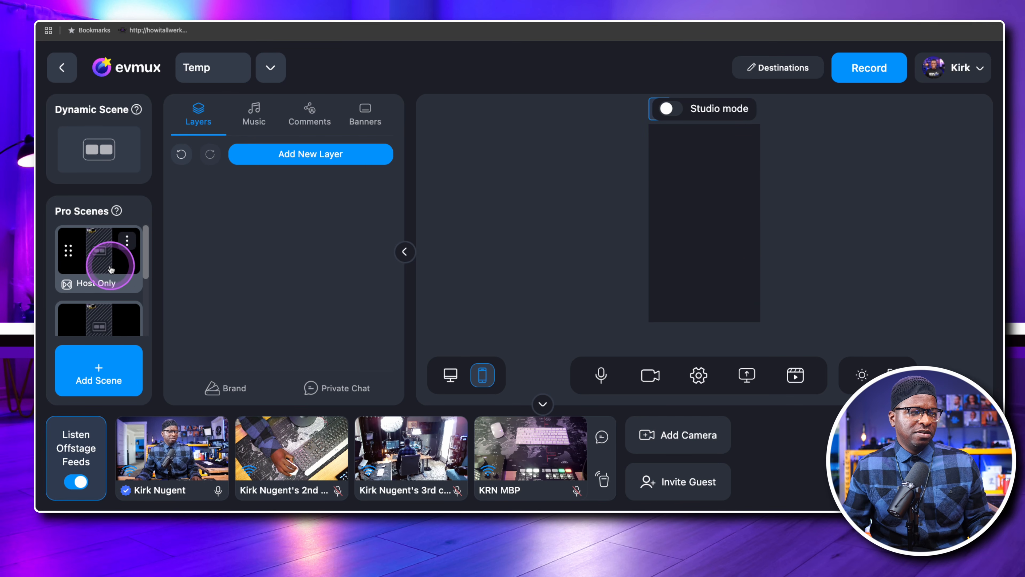
scroll(111, 270, down, 5)
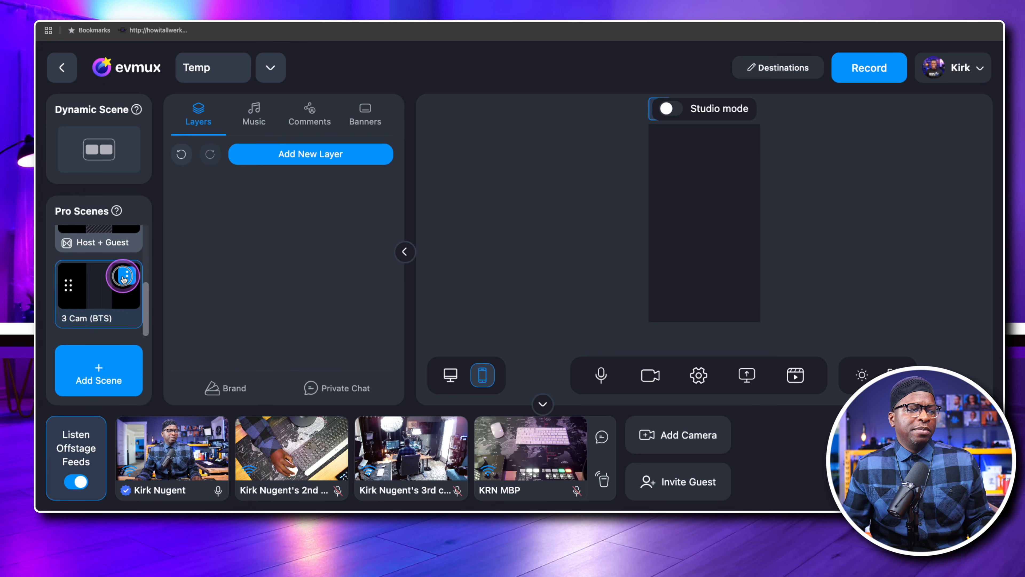
click(123, 278)
click(214, 284)
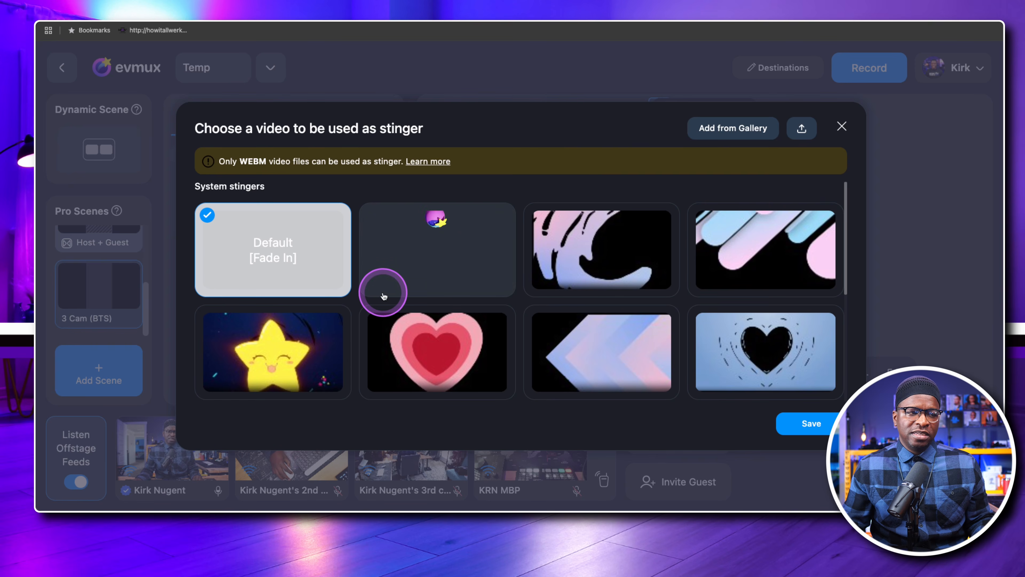
scroll(383, 296, down, 5)
click(437, 359)
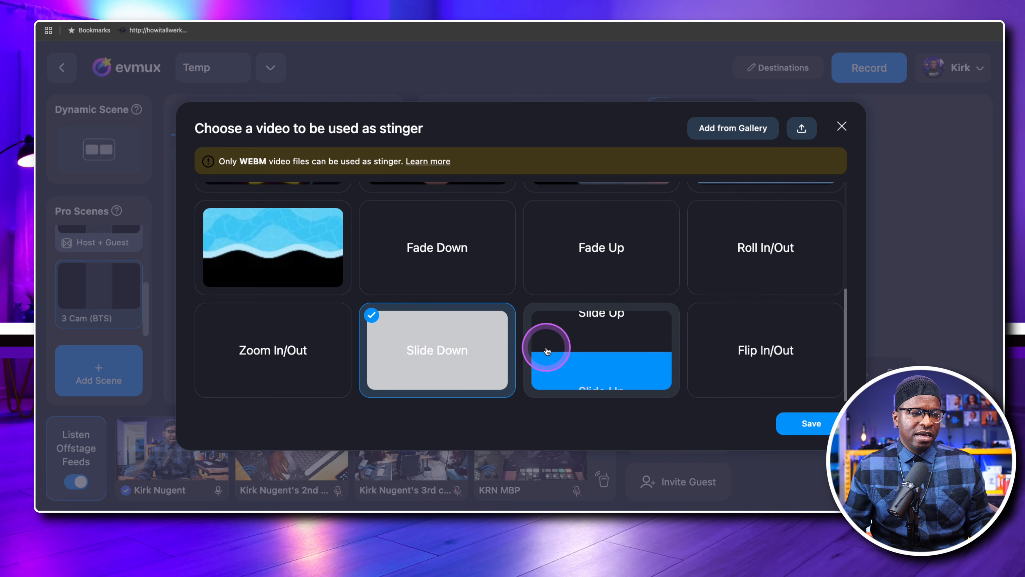
click(811, 423)
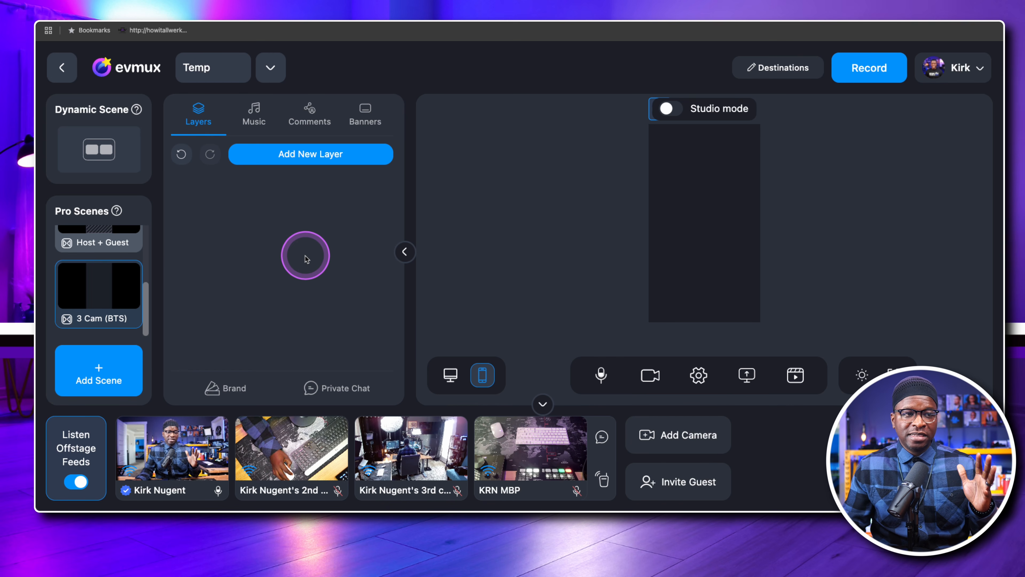
Step: Add HIAW Background.png to the 3 Cam (BTS) scene and enlarge it to fill the full height of the portrait canvas
click(315, 154)
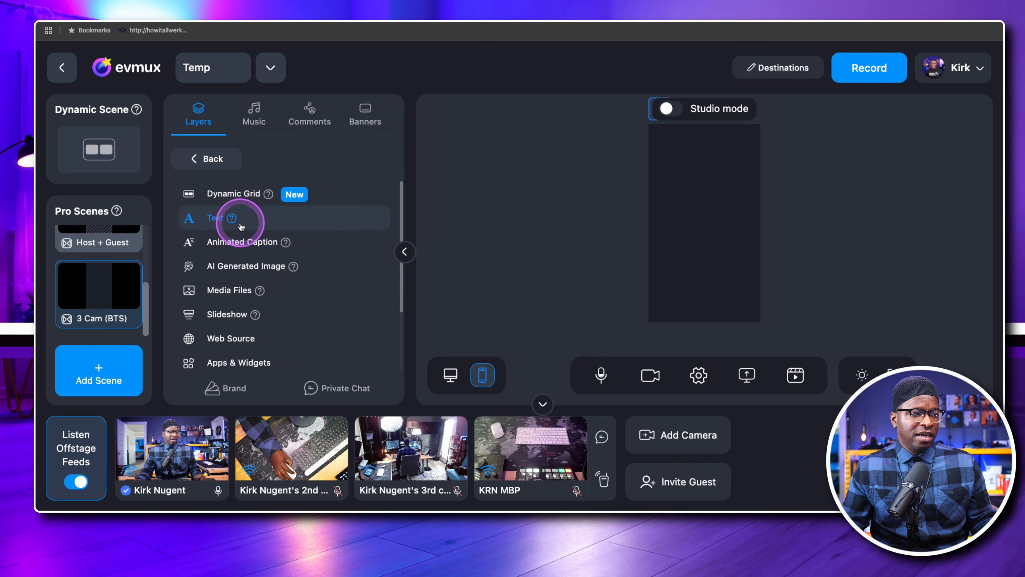
click(252, 291)
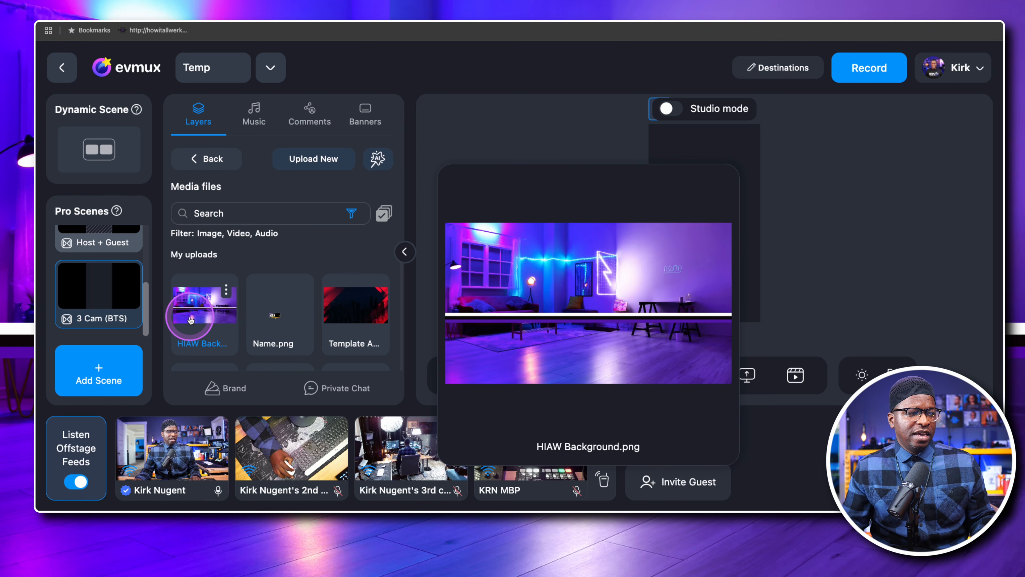
click(192, 320)
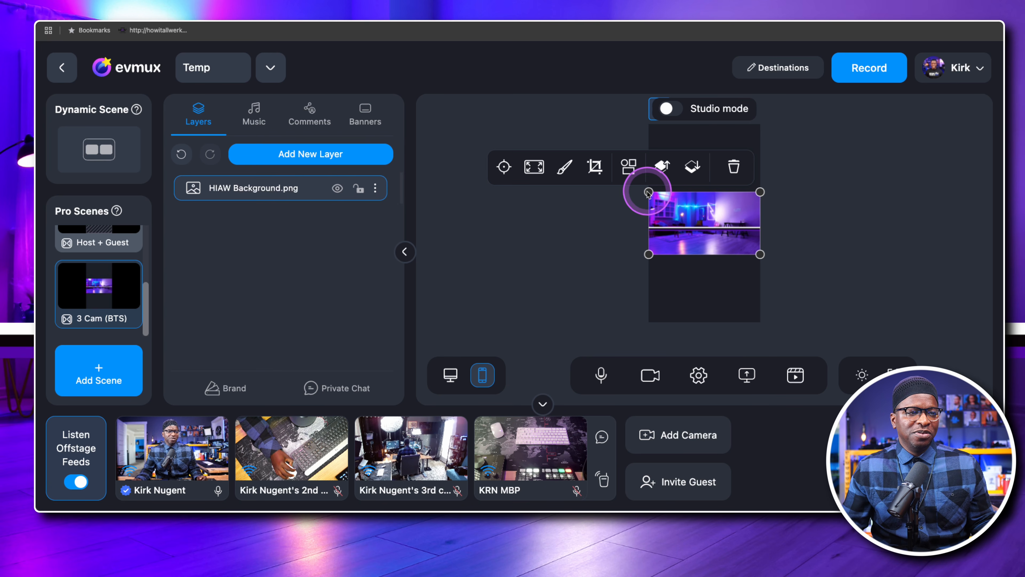
drag(649, 192, 524, 99)
drag(760, 258, 874, 322)
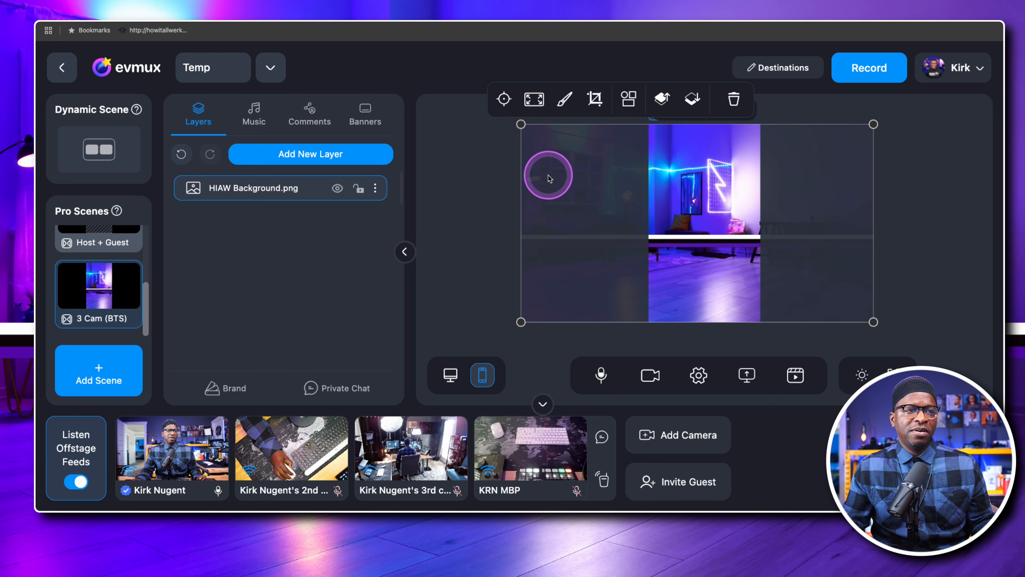
Step: Crop both sides of the HIAW Background.png layer to the portrait canvas edges and lock the layer
click(595, 98)
drag(524, 125, 650, 120)
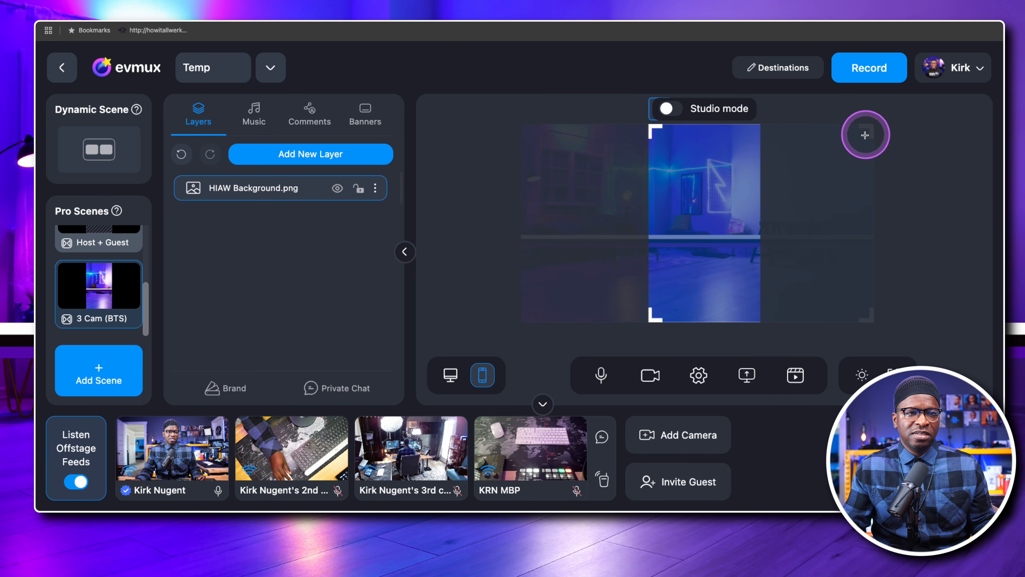
drag(870, 130, 754, 124)
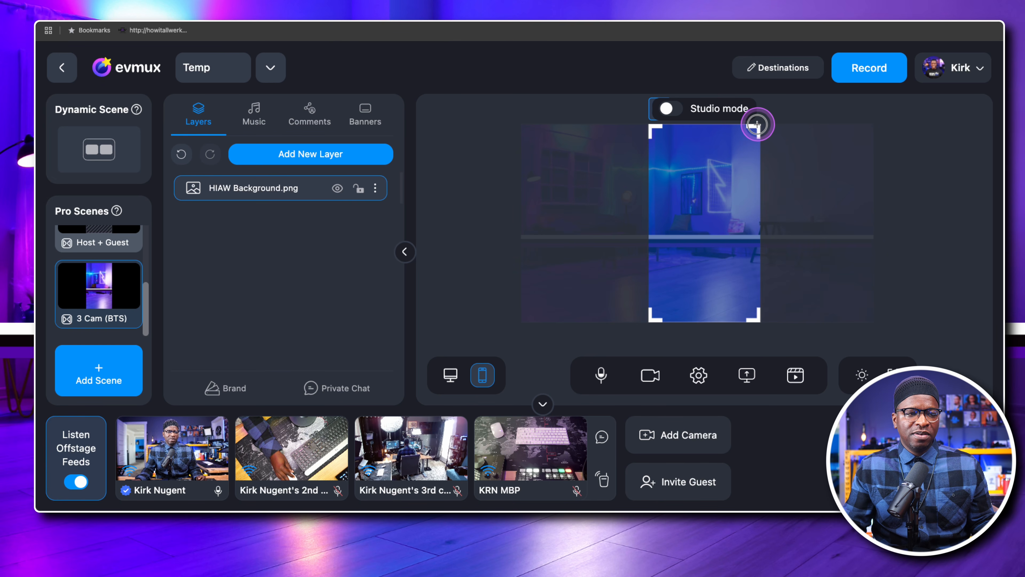
click(449, 287)
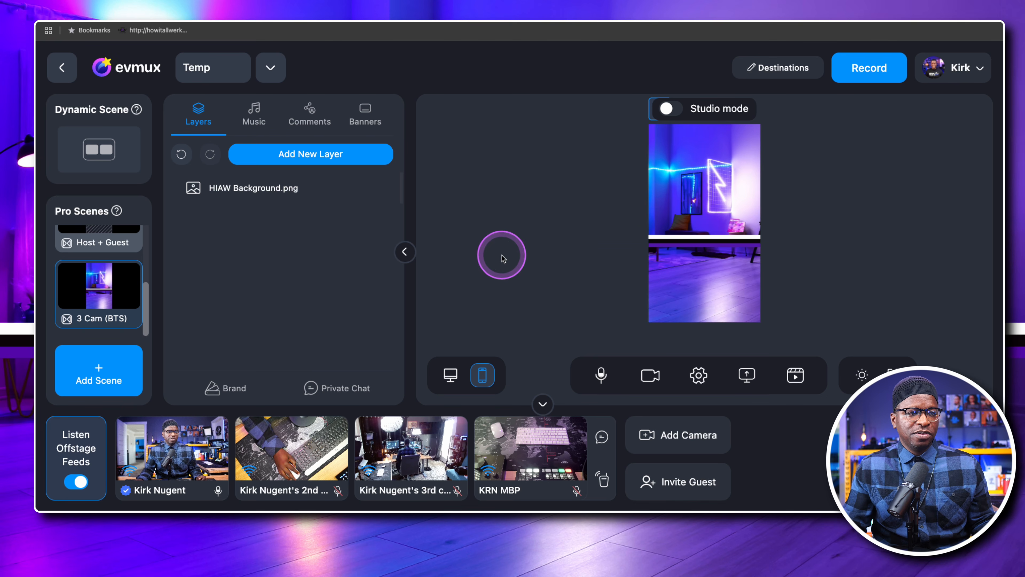
click(356, 189)
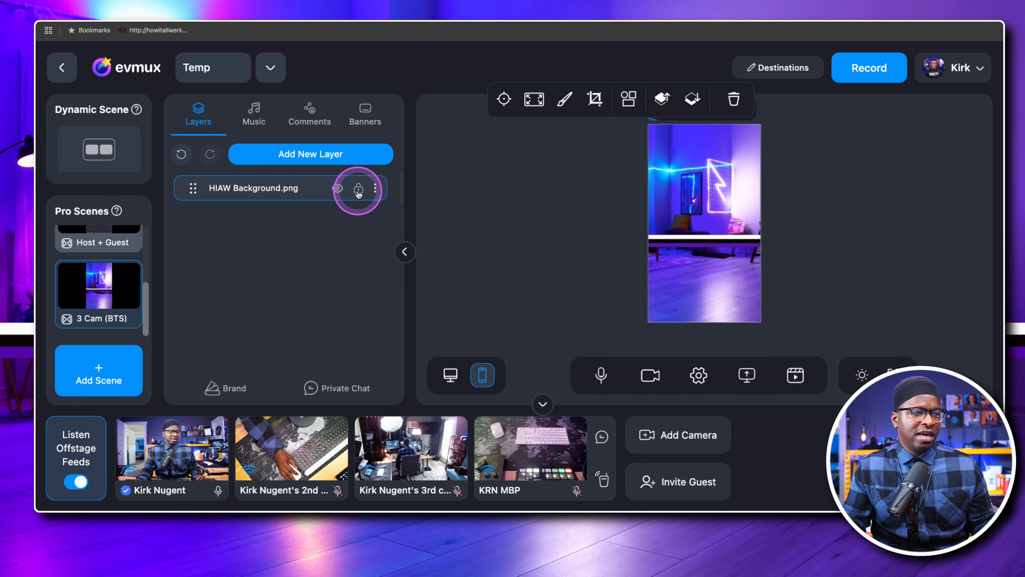
Step: Add the host's main camera feed to the scene and fit it across the full width at the canvas's upper edge
click(251, 162)
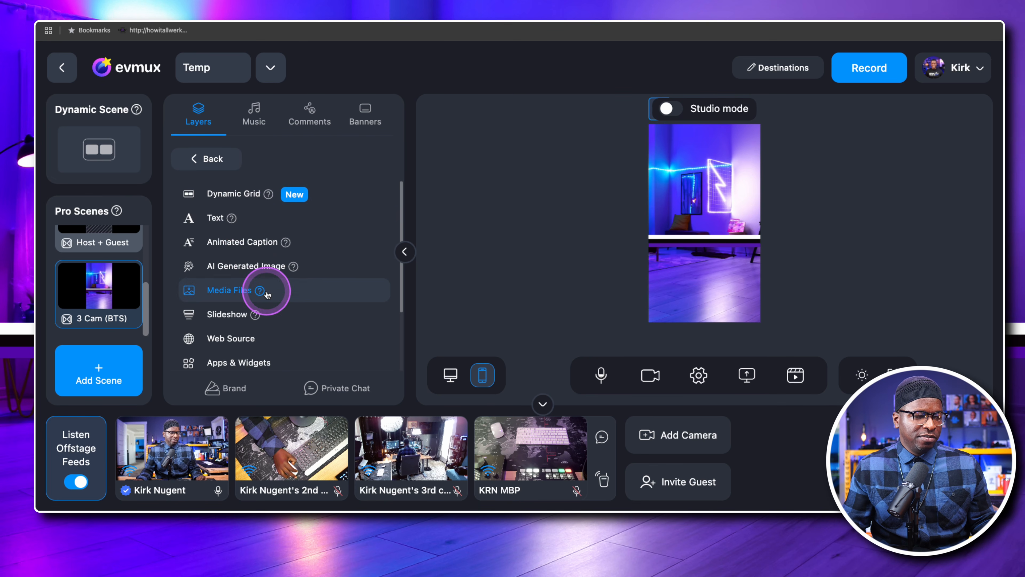
click(200, 158)
click(171, 455)
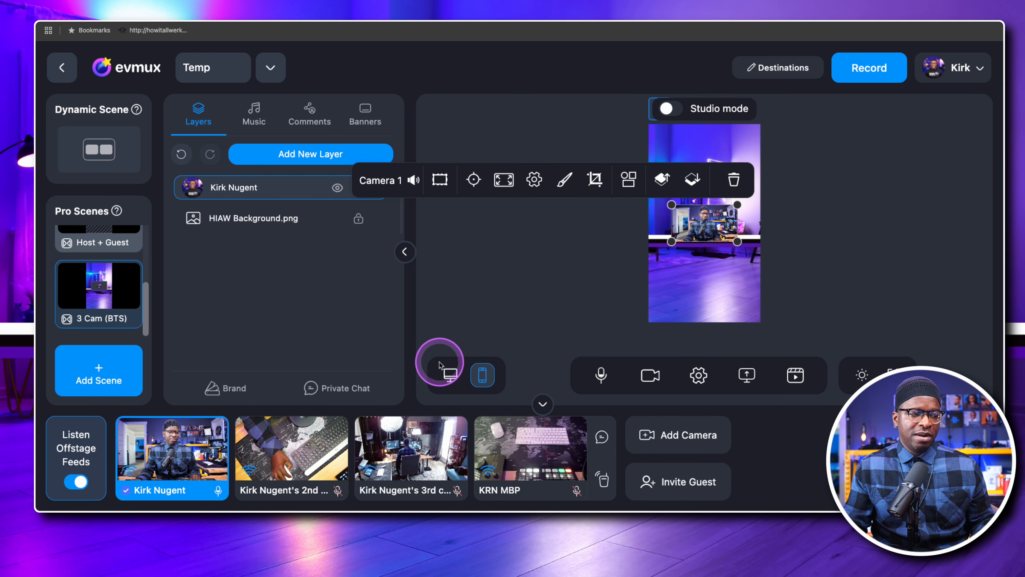
drag(705, 221, 760, 187)
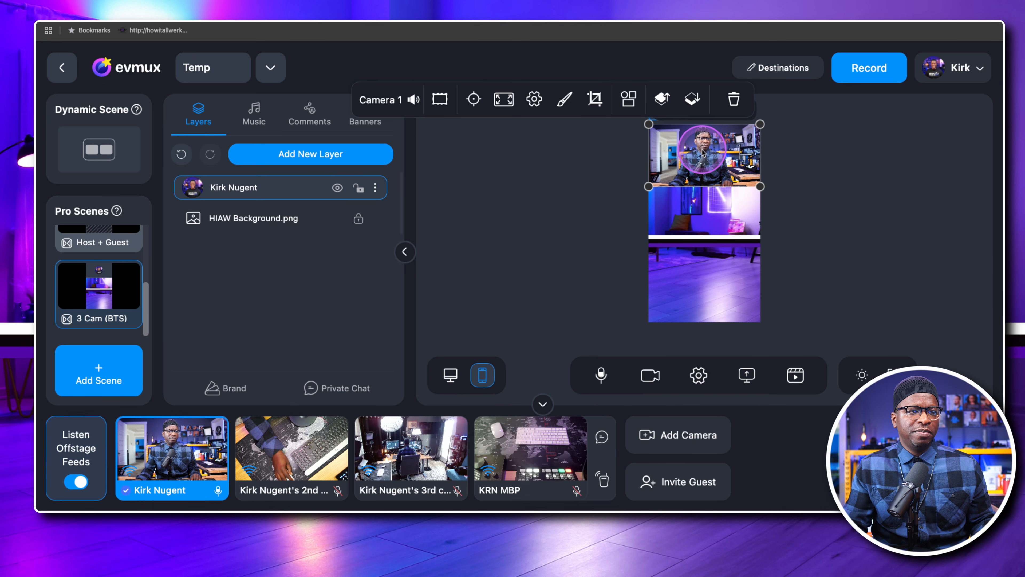
drag(703, 153, 683, 153)
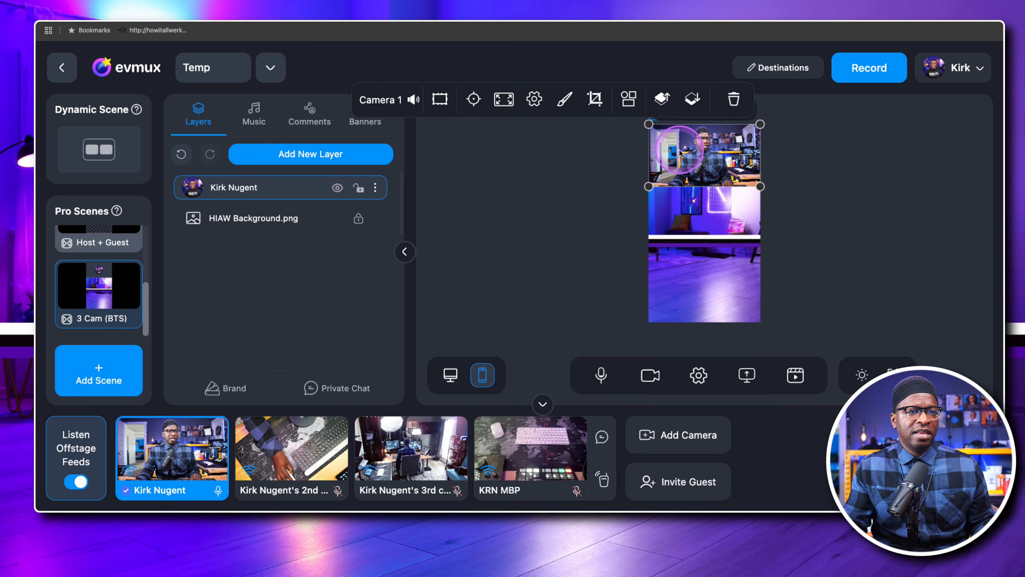
Step: Apply the bluish.png frame with a color value of 100 to the Camera 1 layer and lock the layer
click(439, 99)
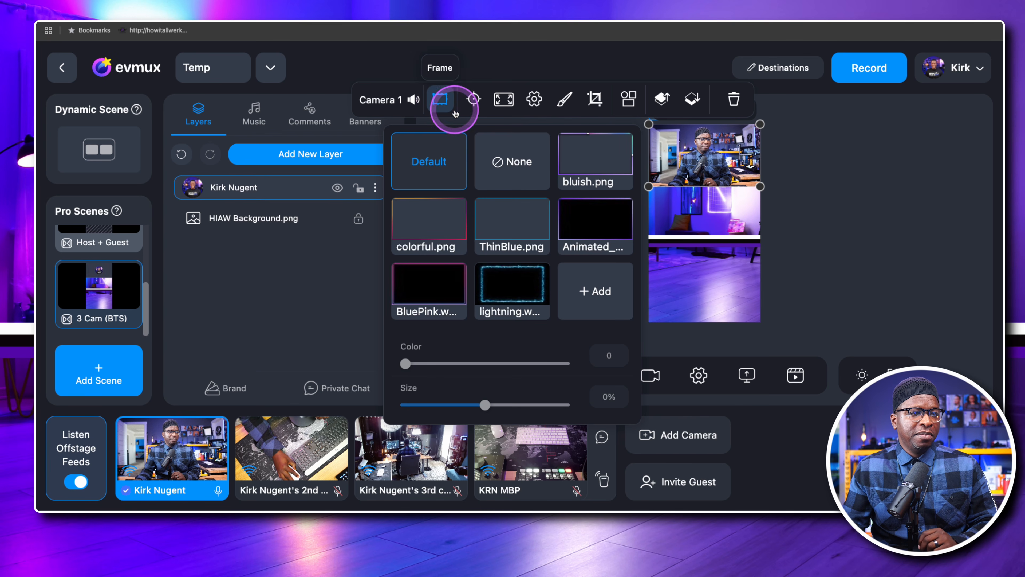
click(586, 172)
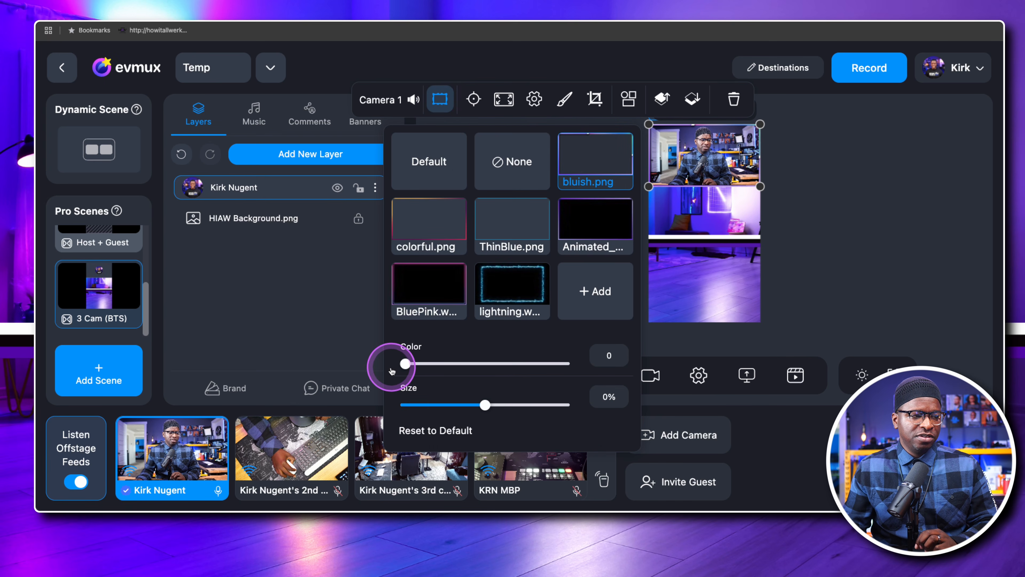
drag(405, 364, 606, 362)
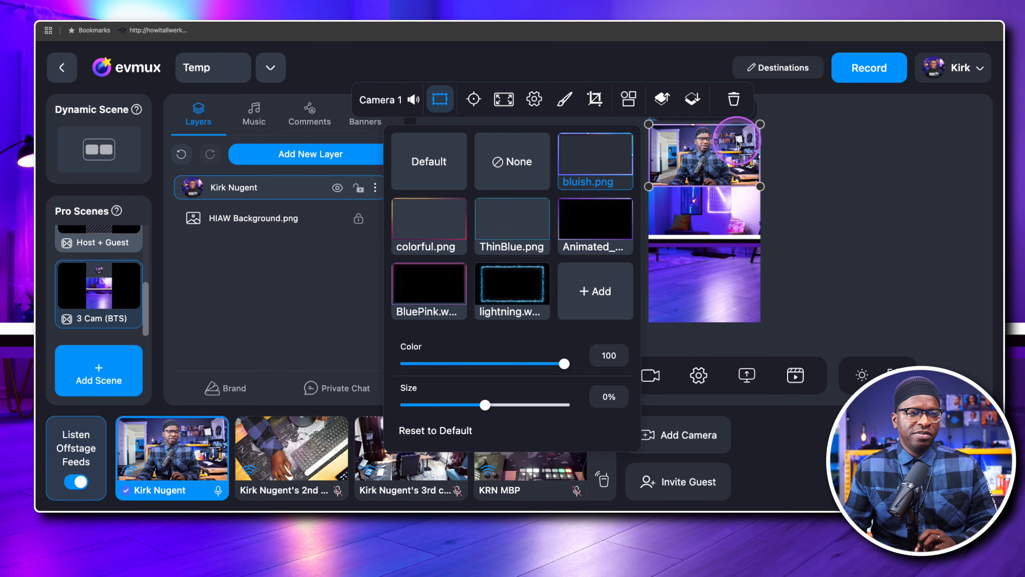
click(820, 223)
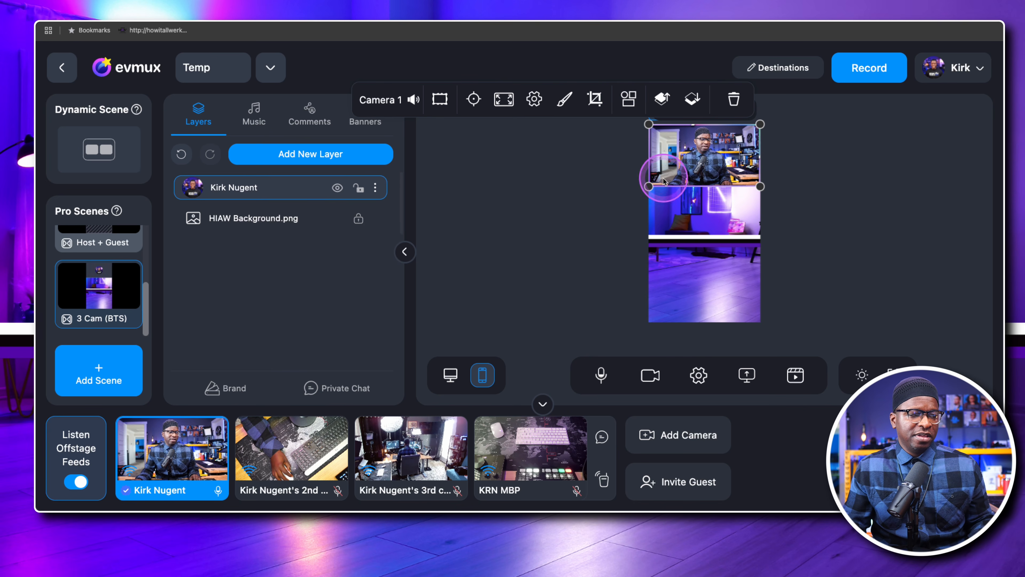
click(377, 188)
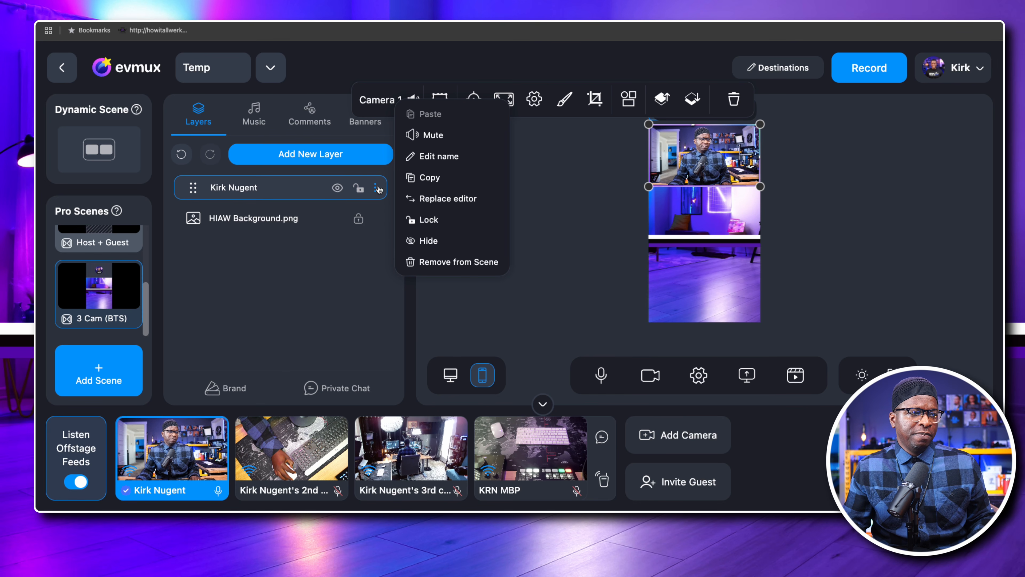
click(365, 194)
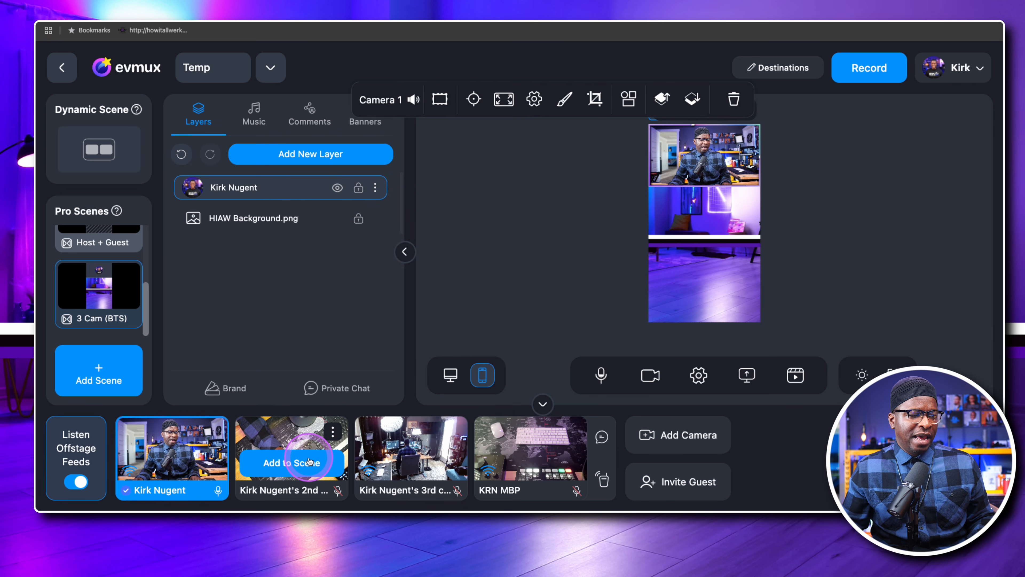
Step: Add the host's third camera feed and fit it across the full canvas width directly below the Camera 1 feed
mouse_move(407, 458)
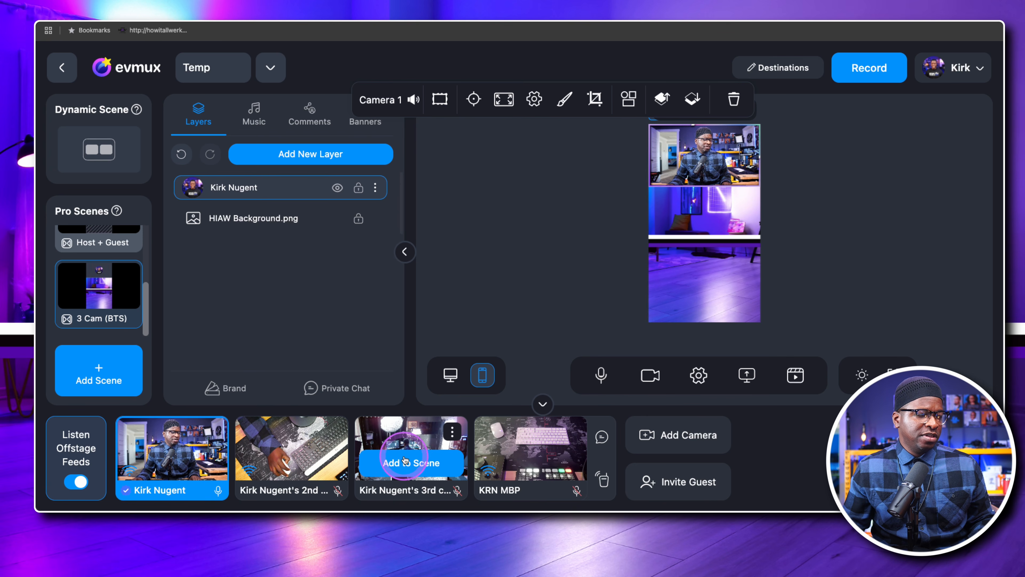
click(417, 469)
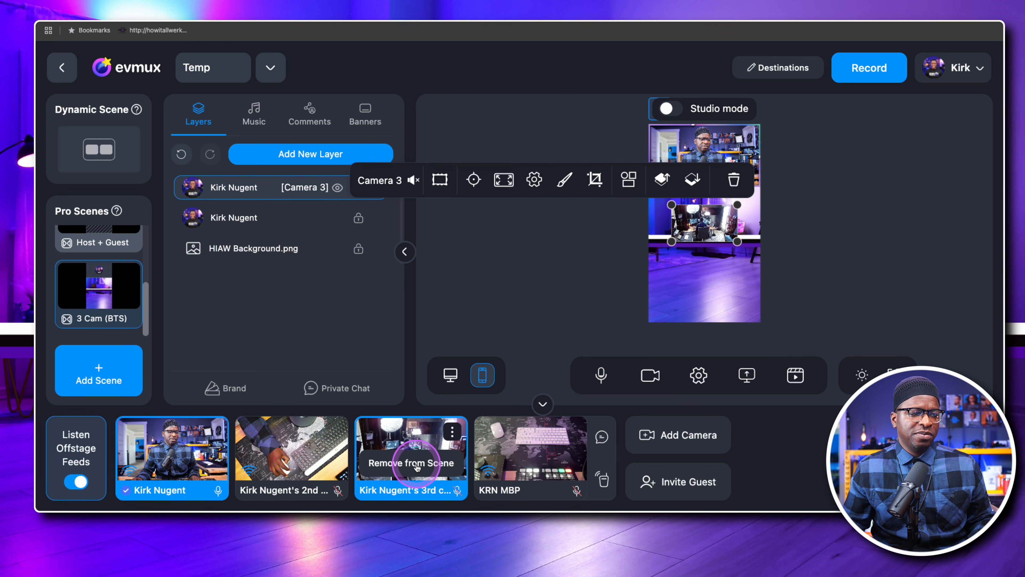
click(710, 221)
drag(710, 222, 695, 240)
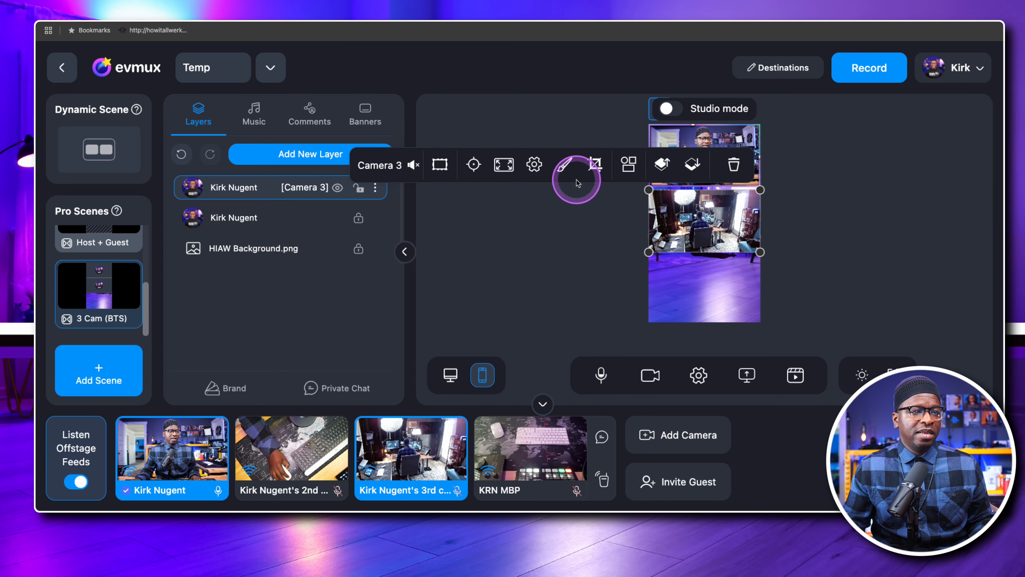
click(831, 254)
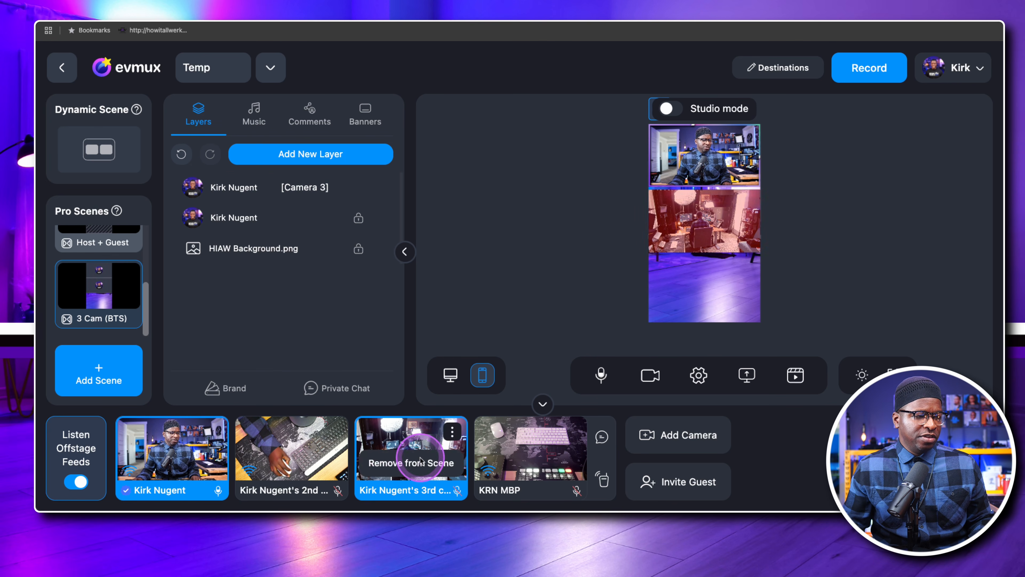
Step: Add the host's second camera feed, fit it across the full width at the canvas's lower edge, and lock the Camera 2 and Camera 3 layers
mouse_move(326, 463)
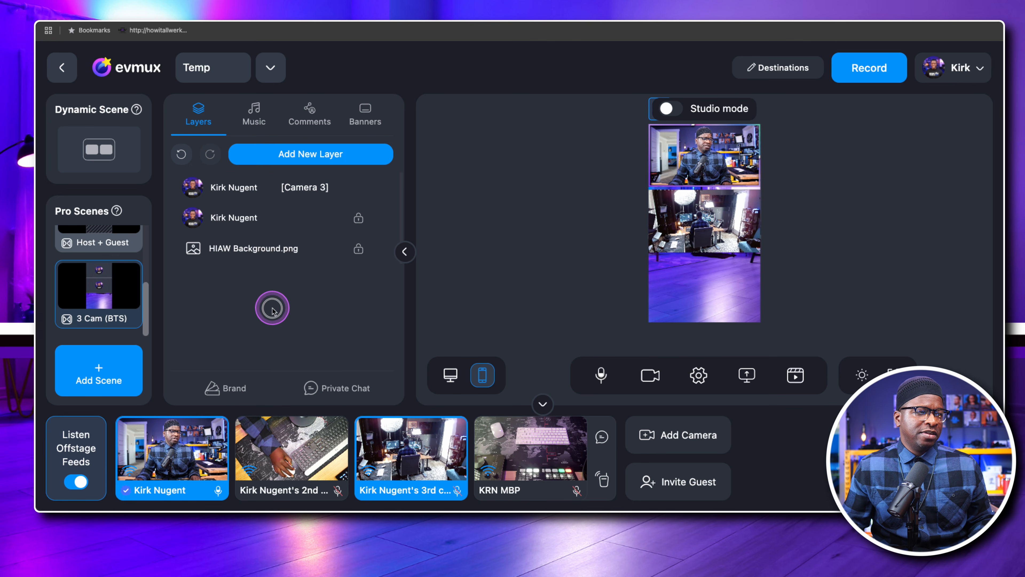
click(293, 459)
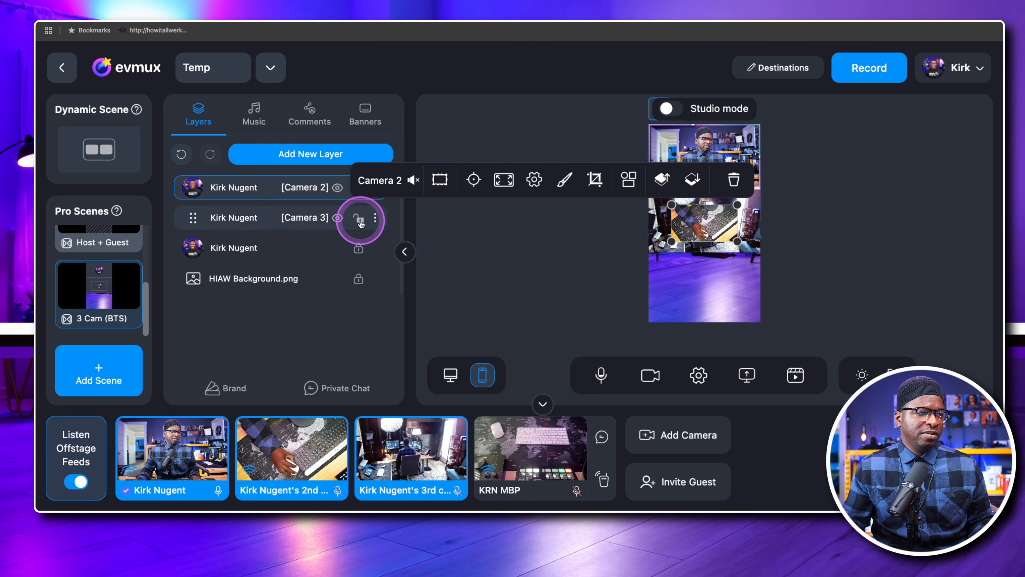
click(357, 218)
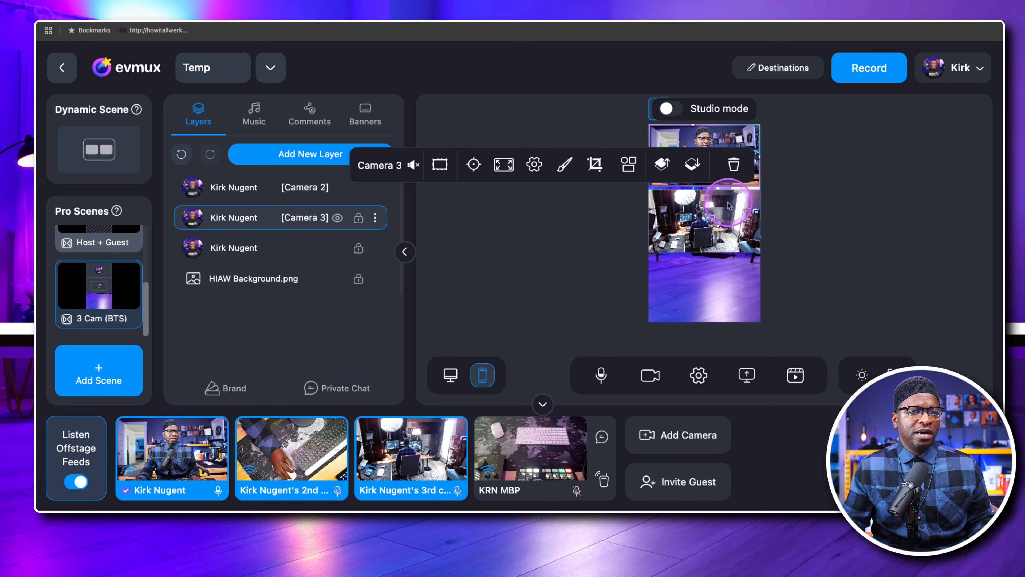
drag(729, 206, 653, 316)
drag(659, 266, 649, 261)
click(820, 268)
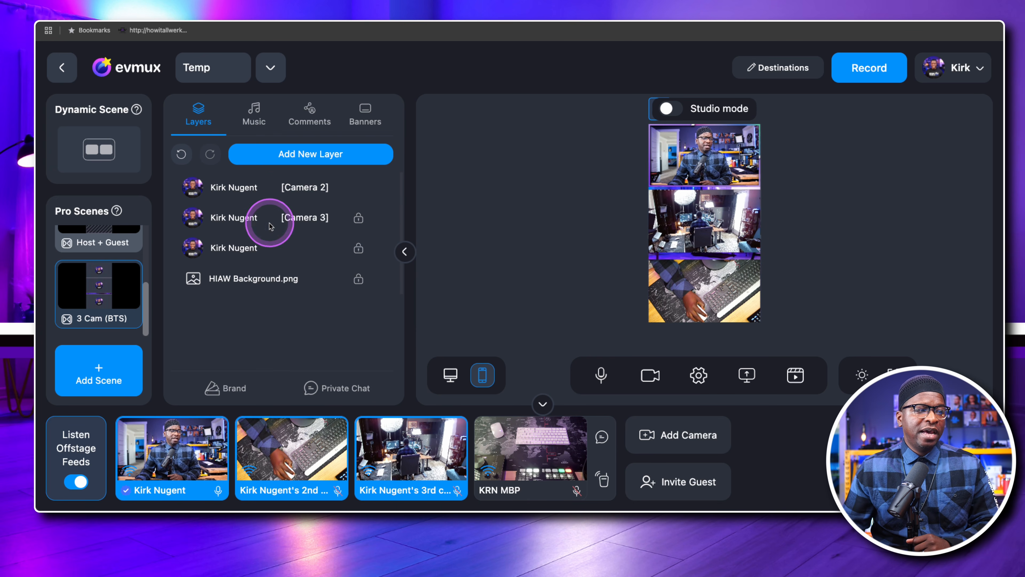
click(354, 188)
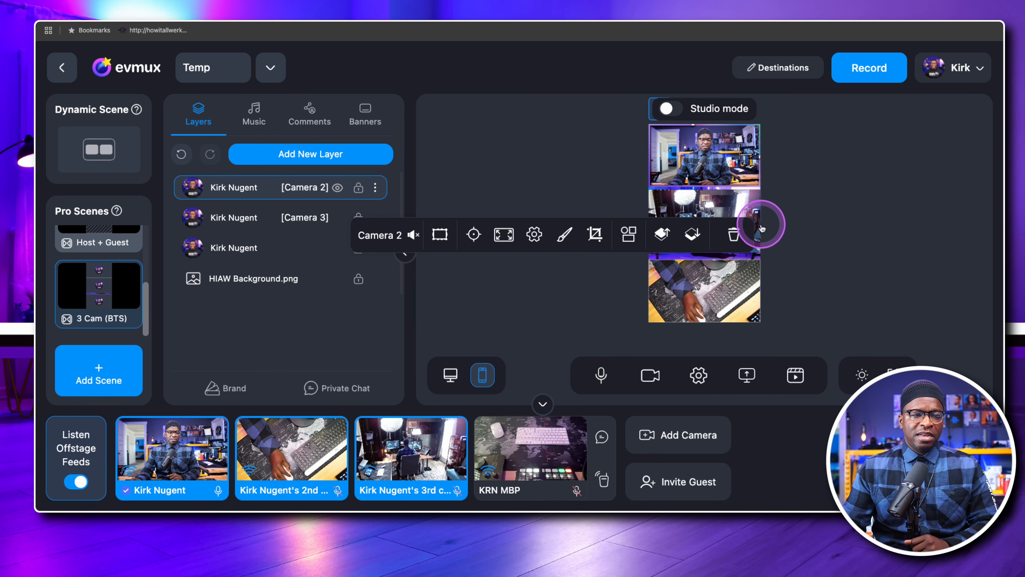
click(839, 225)
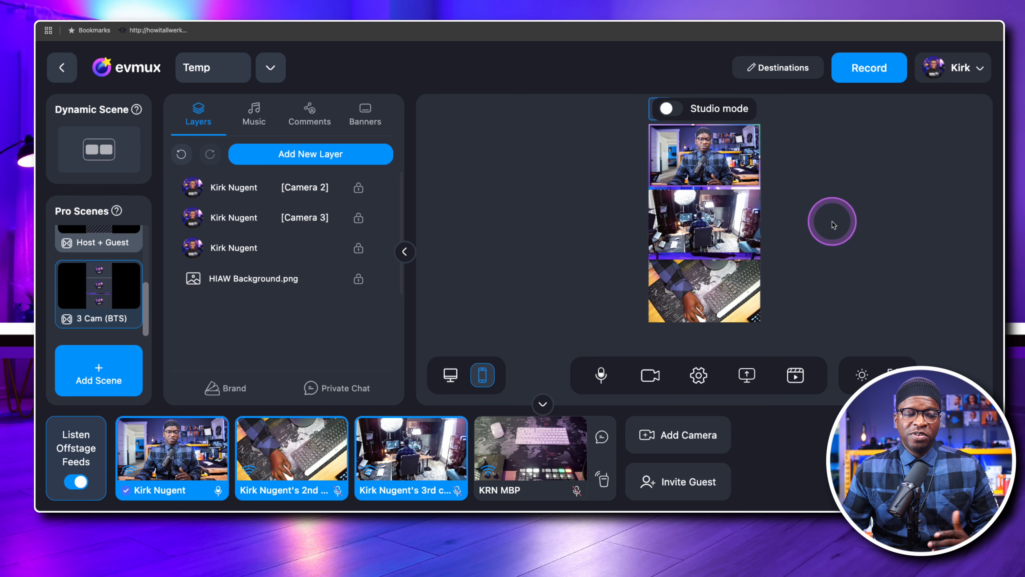
Step: Copy the share identifier of the 3 Cam (BTS) scene
click(121, 282)
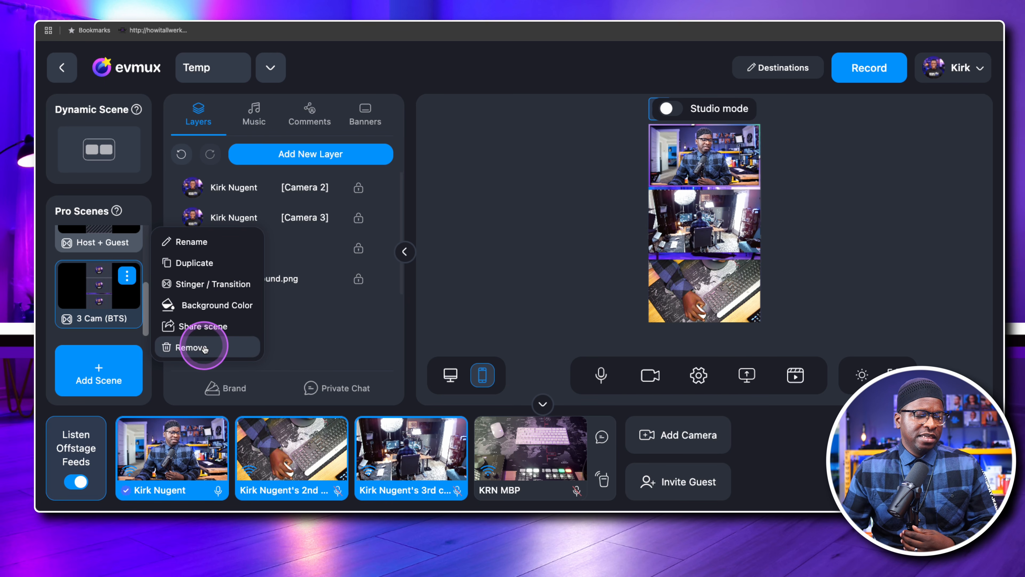
click(197, 328)
click(688, 146)
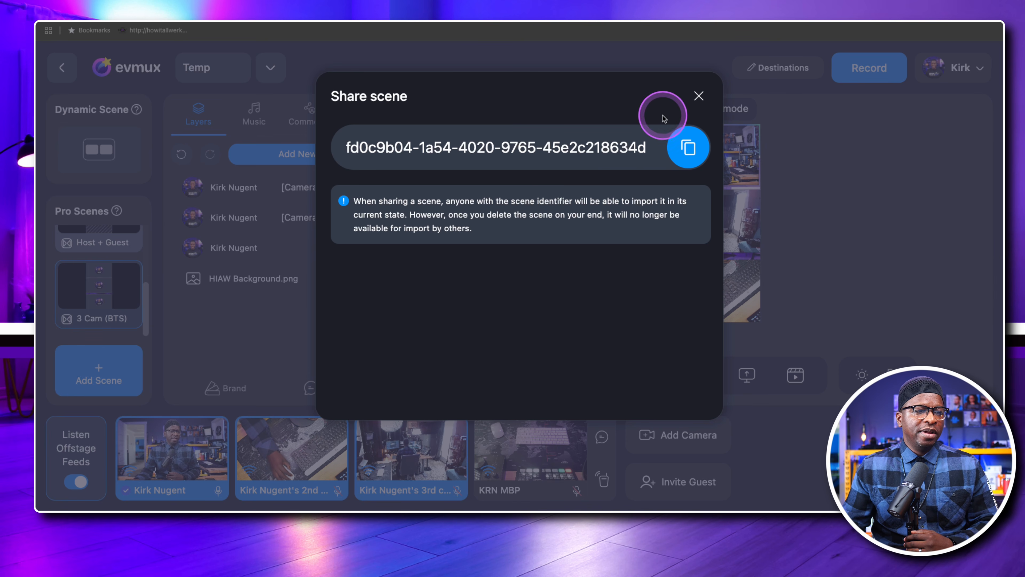
click(699, 95)
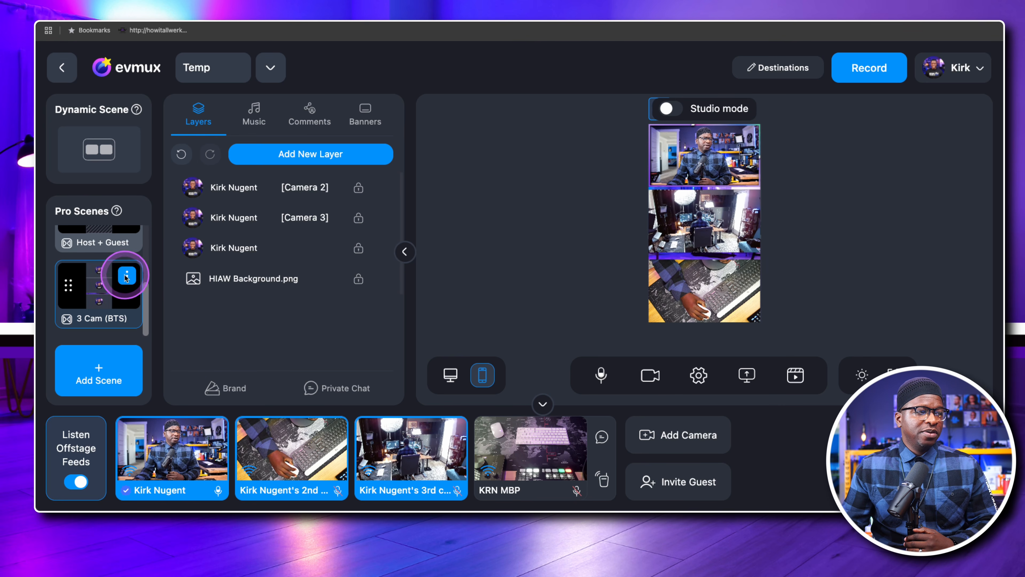
Step: Duplicate the 3 Cam (BTS) scene and rename the copy 3 Cam (Top Down)
click(127, 276)
click(191, 263)
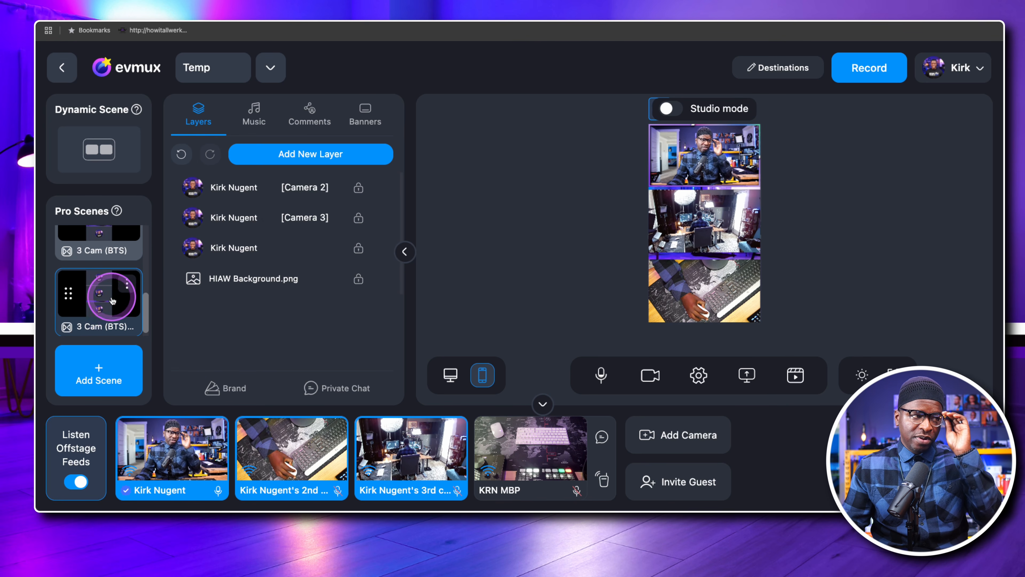
click(127, 283)
click(180, 254)
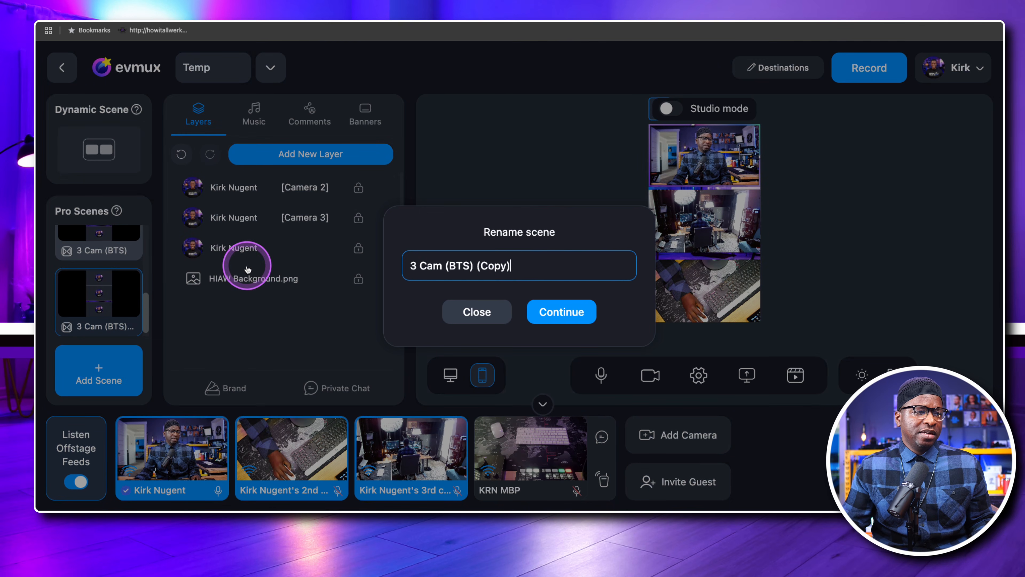
triple_click(500, 275)
key(Right)
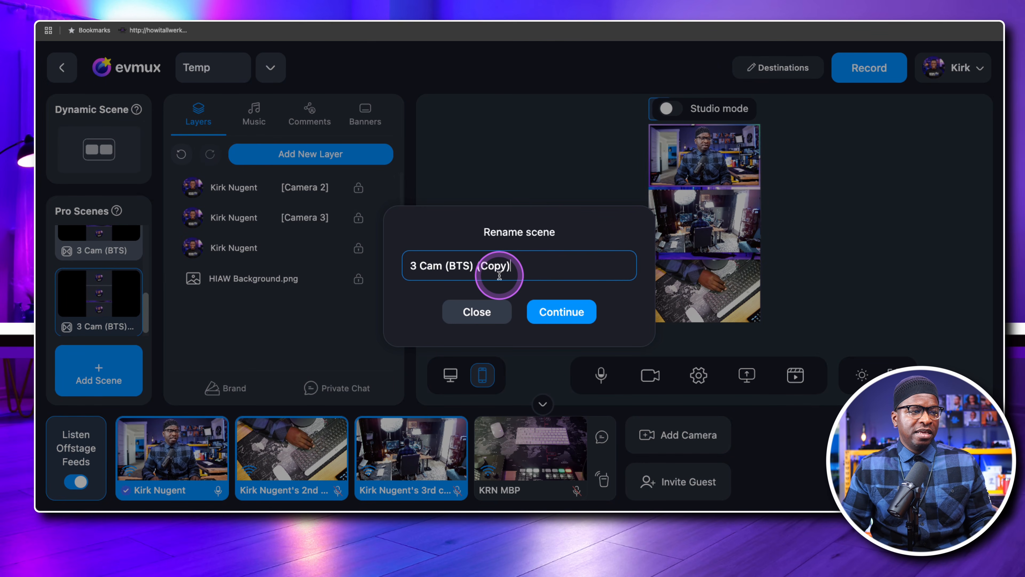
key(BackSpace)
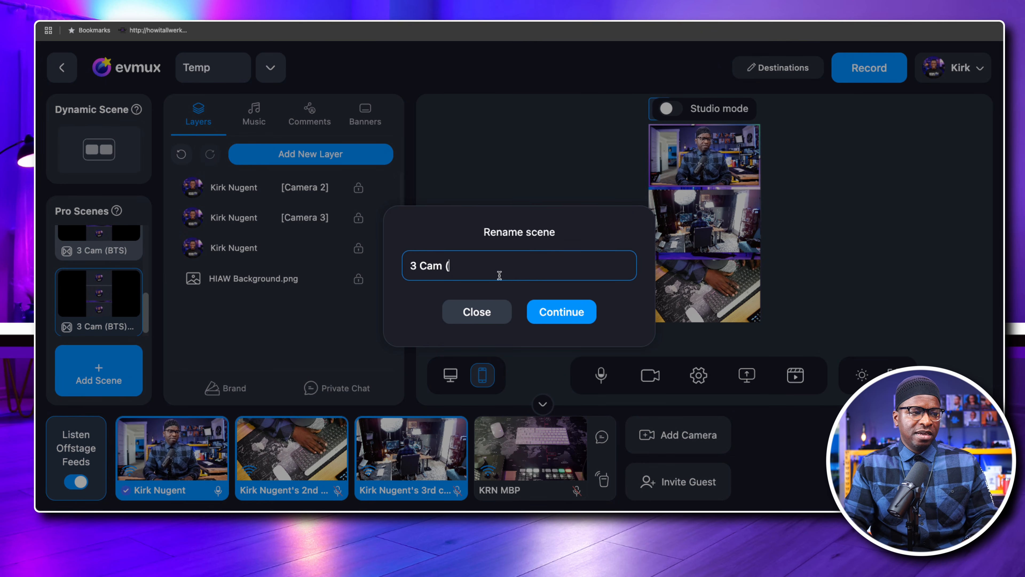
text(T)
click(499, 275)
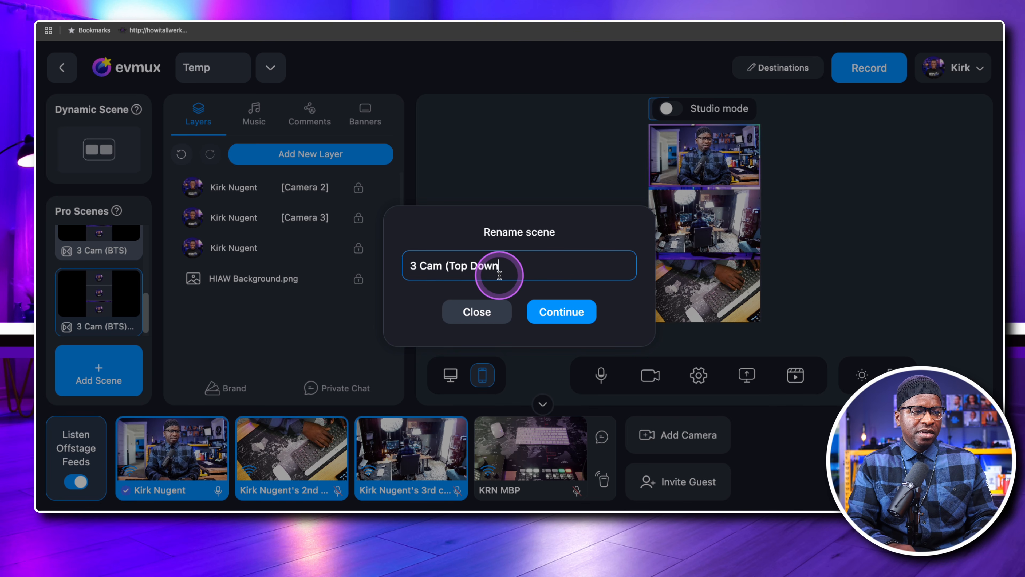
text(op Down))
click(543, 312)
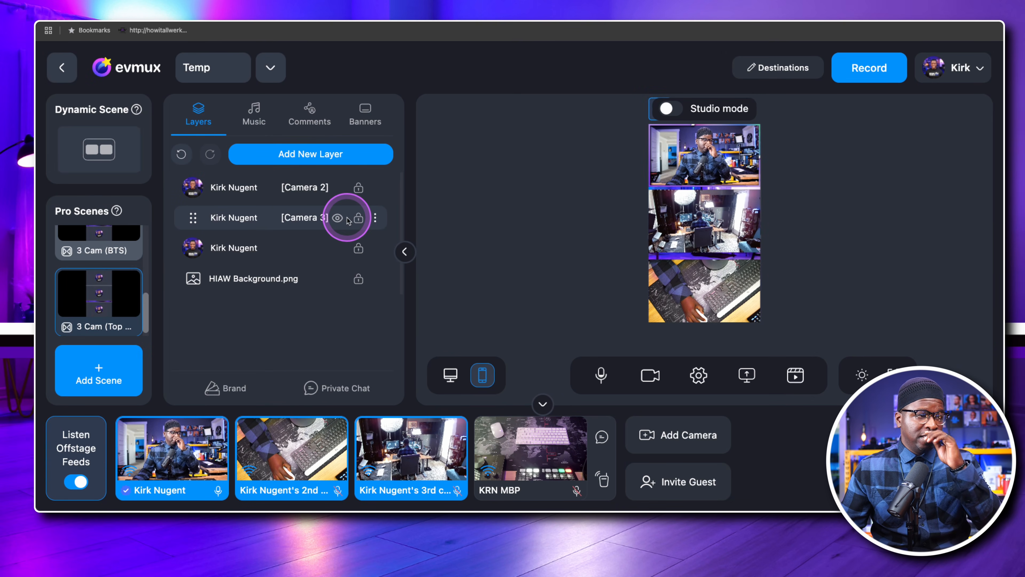
Step: Swap the unlocked feeds so Camera 2 sits in the middle and Camera 3 at the canvas's lower edge, and lock both layers
click(376, 188)
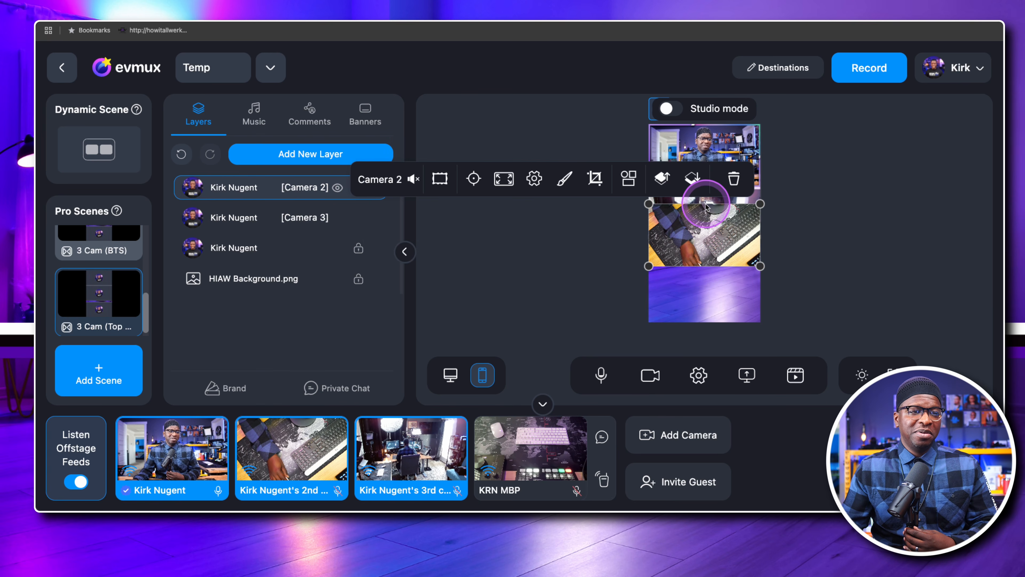
click(705, 200)
drag(706, 200, 705, 271)
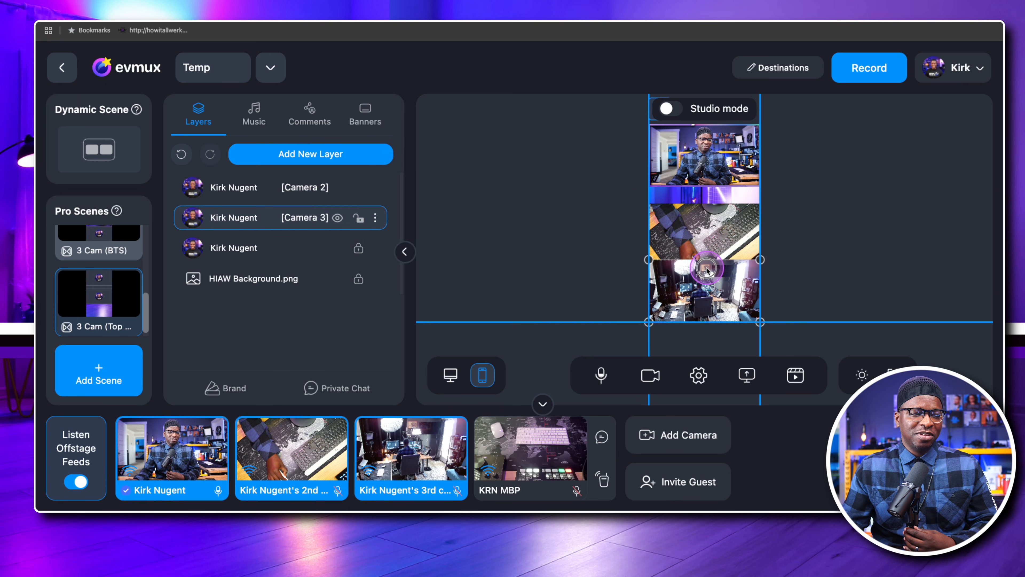
drag(714, 217, 713, 204)
click(820, 272)
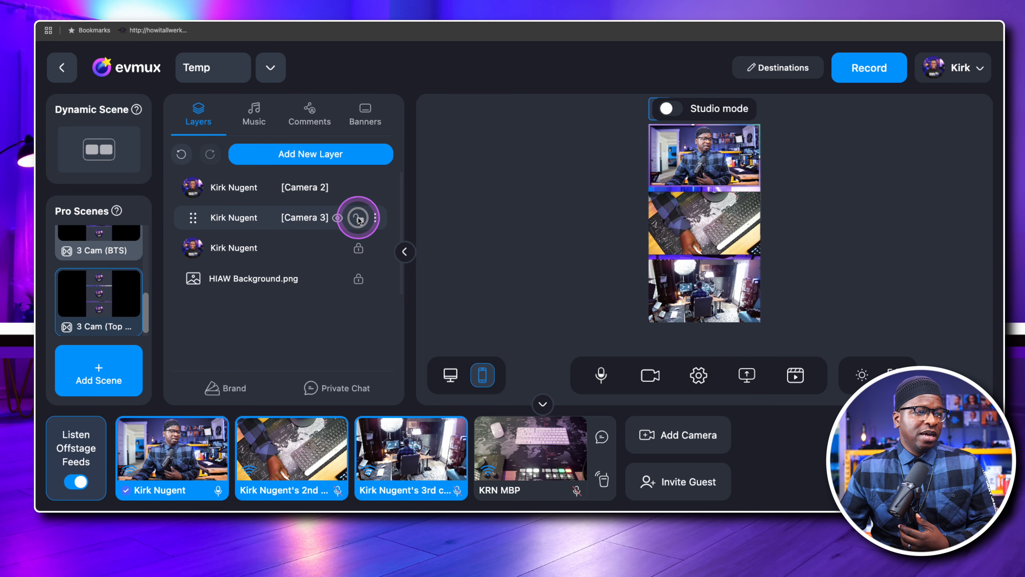
click(355, 214)
click(355, 190)
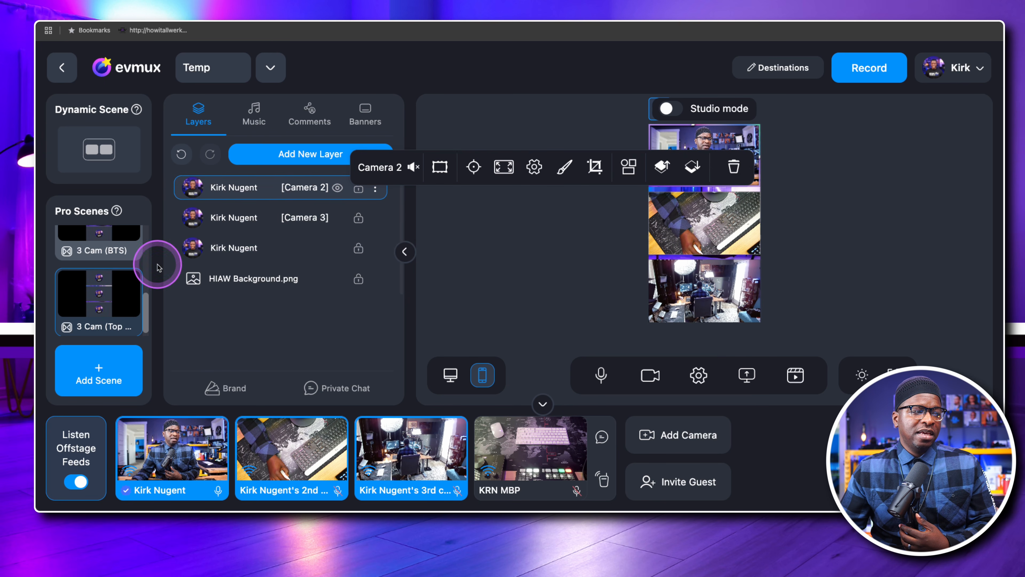
Step: Copy the share identifier of the 3 Cam (Top Down) scene
click(128, 283)
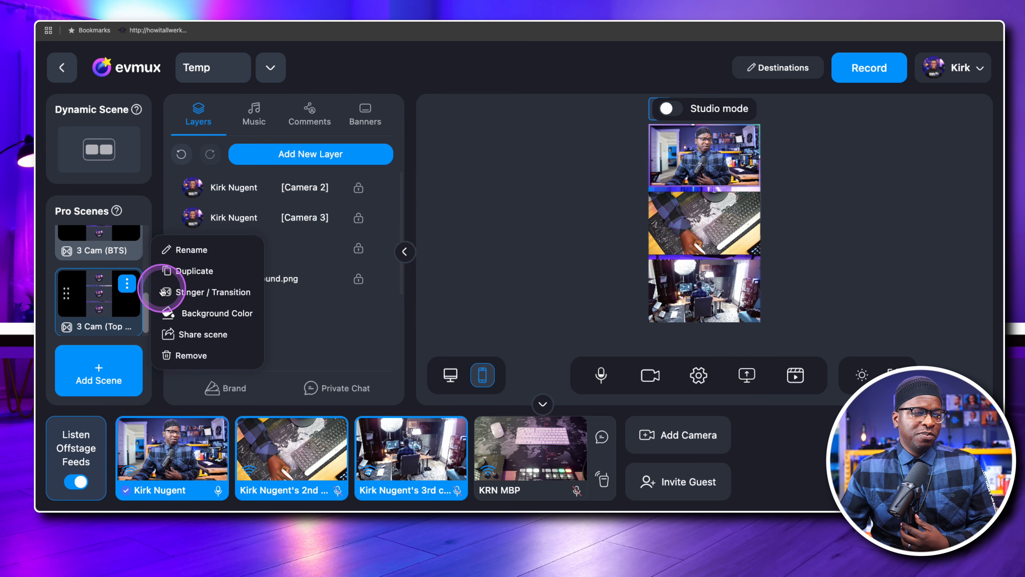
click(205, 332)
click(688, 147)
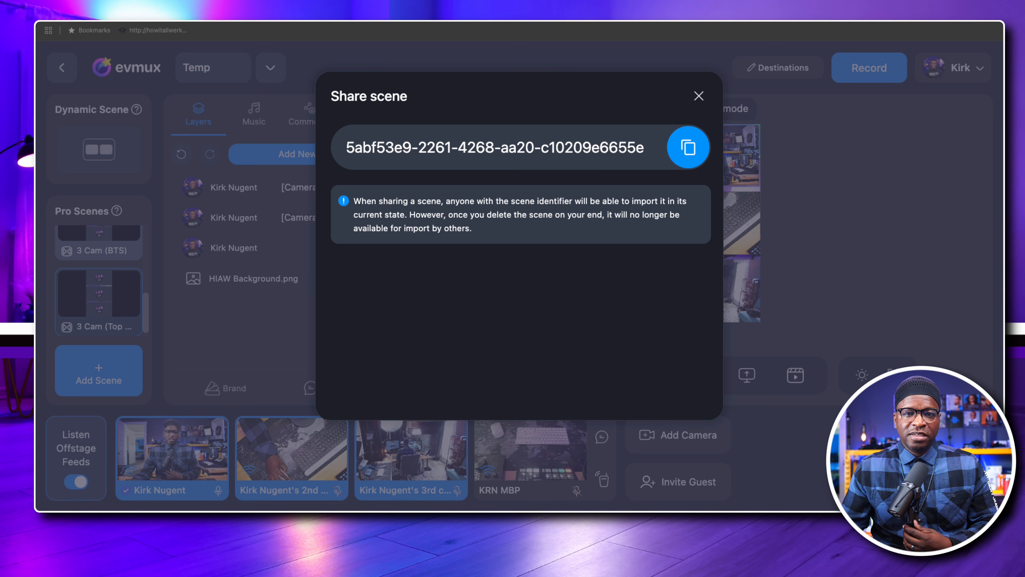
click(699, 96)
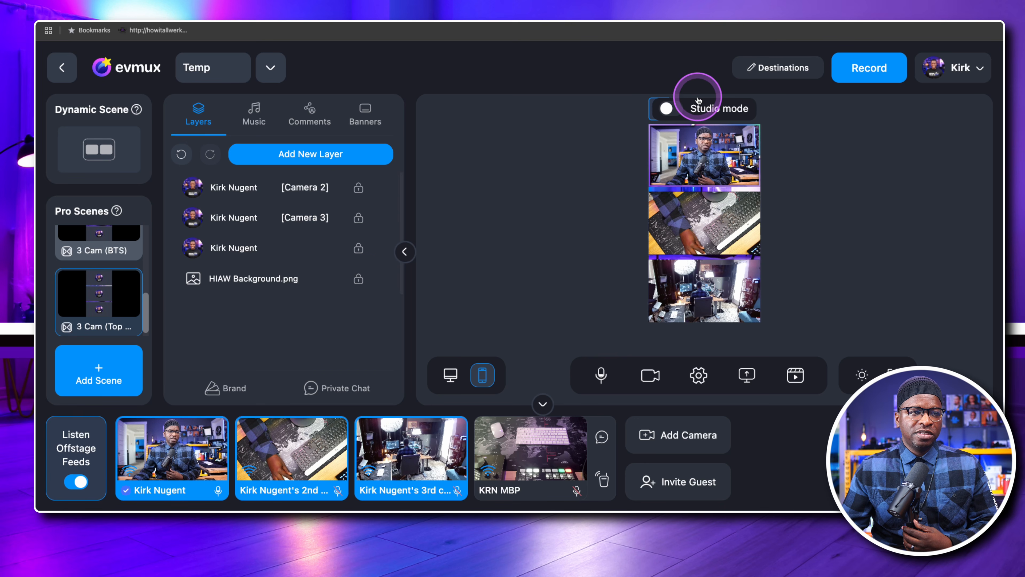
Step: Duplicate the 3 Cam (Top Down) scene and remove the Camera 2 and Camera 3 layers from the copy
click(126, 283)
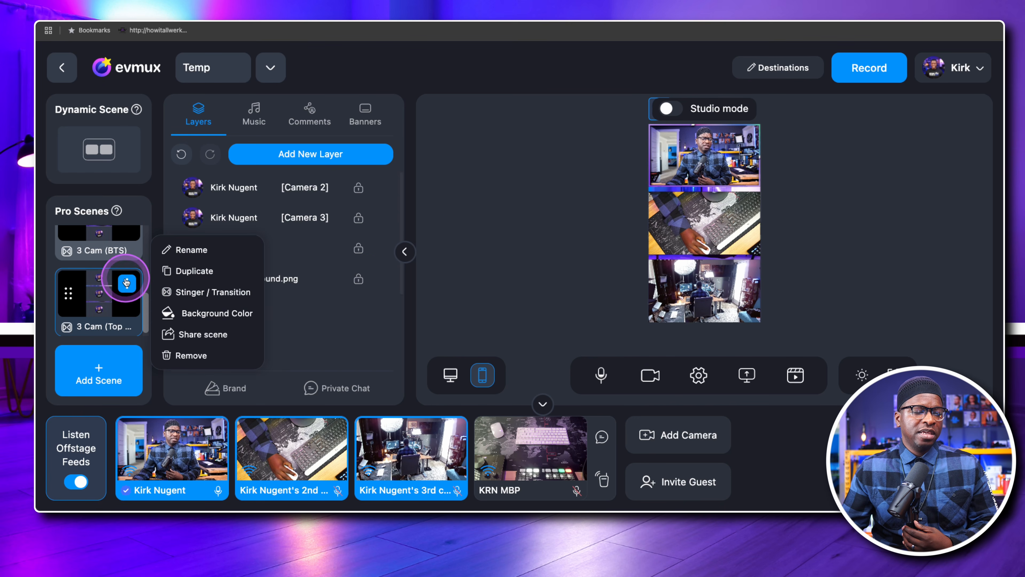
click(203, 275)
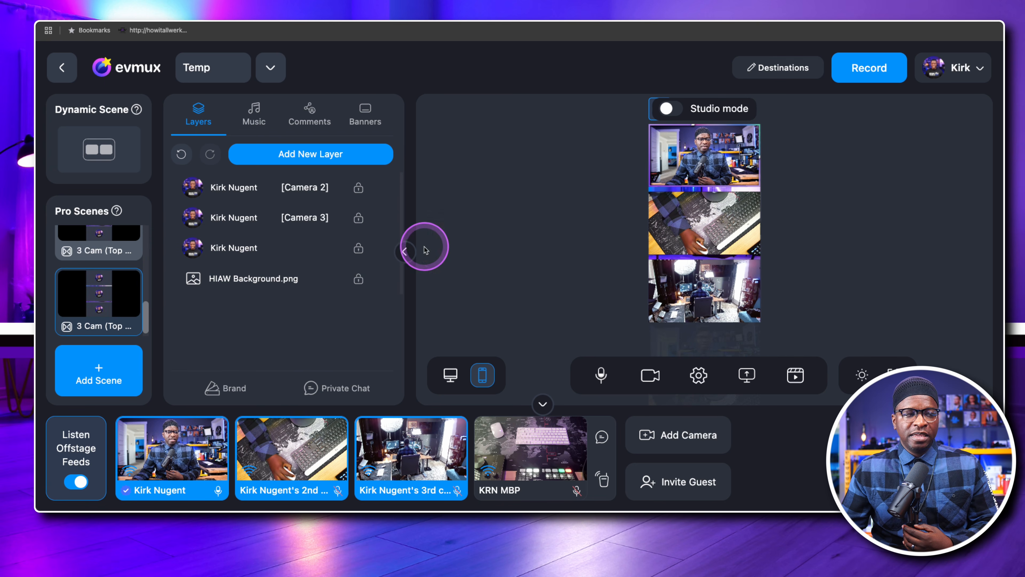
click(359, 189)
click(359, 218)
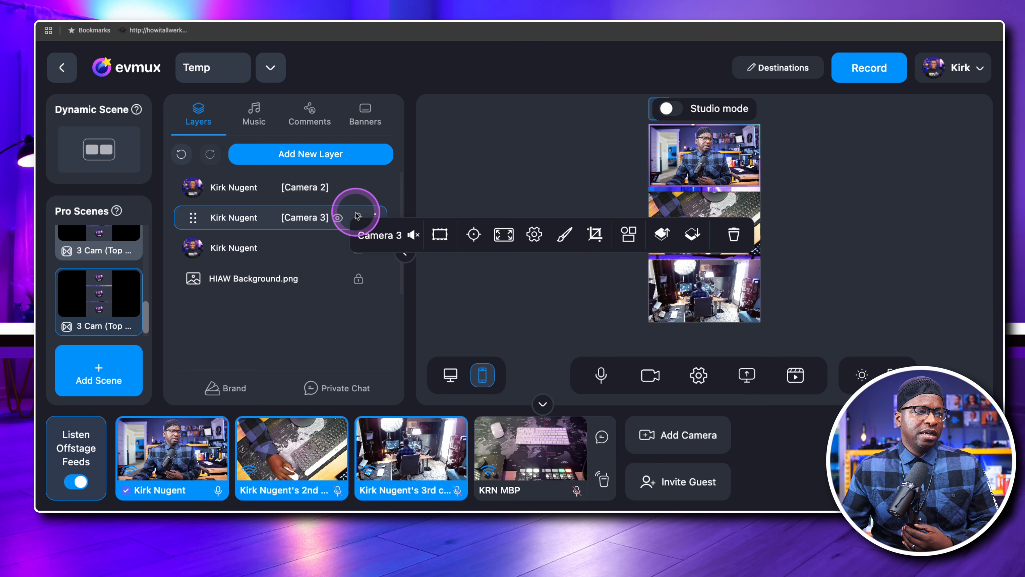
click(375, 188)
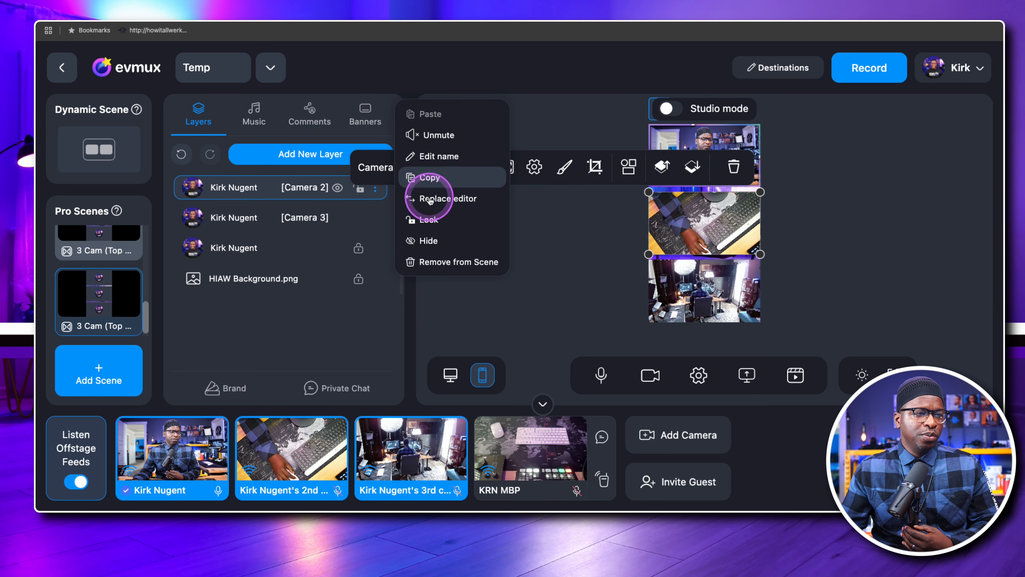
click(444, 262)
click(375, 188)
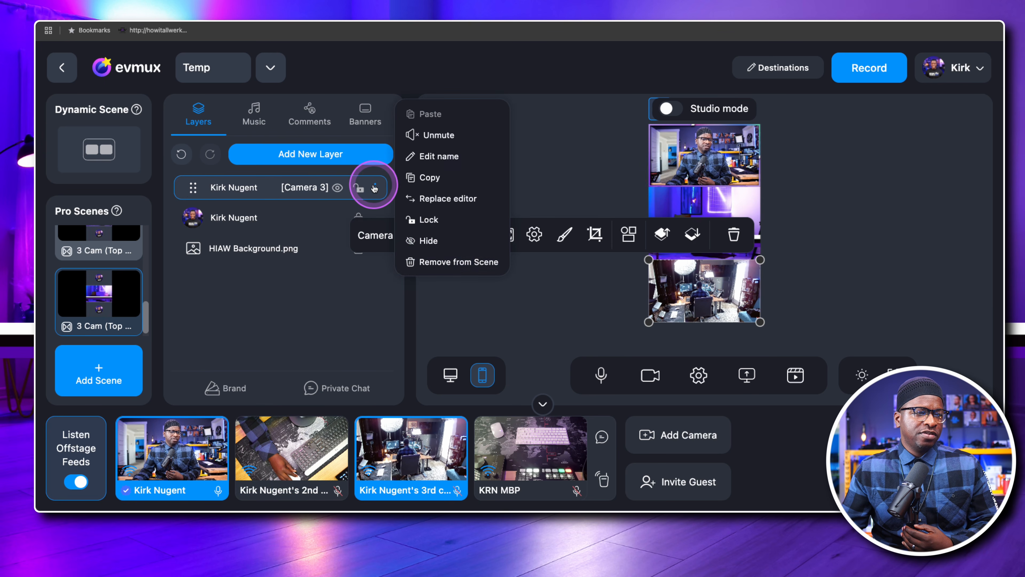
click(430, 262)
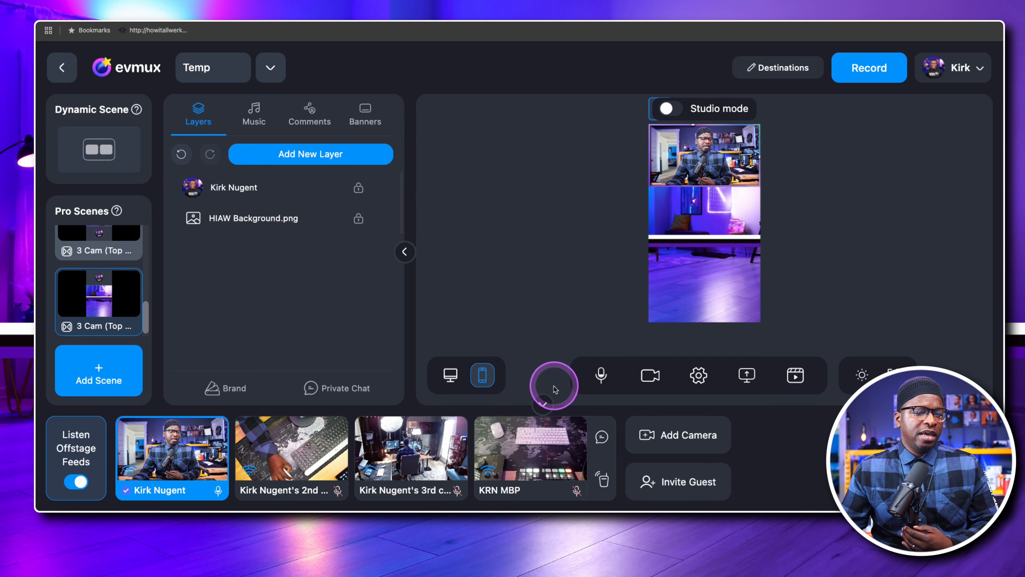
Step: Share the How It All Werks Chrome tab with its audio, add the screen share to the scene, and enlarge it beneath the Camera 1 feed
click(749, 378)
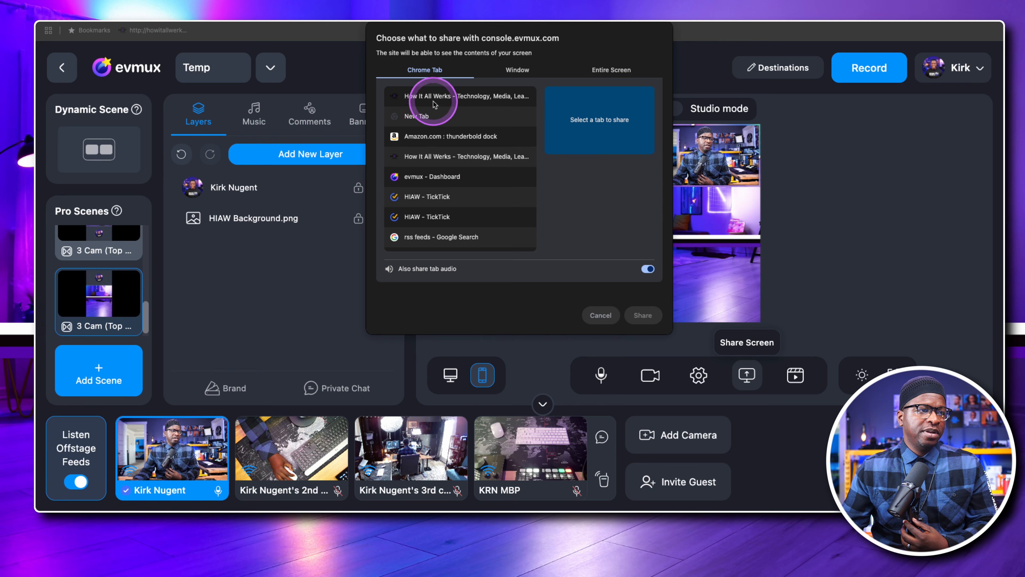
click(447, 99)
click(646, 314)
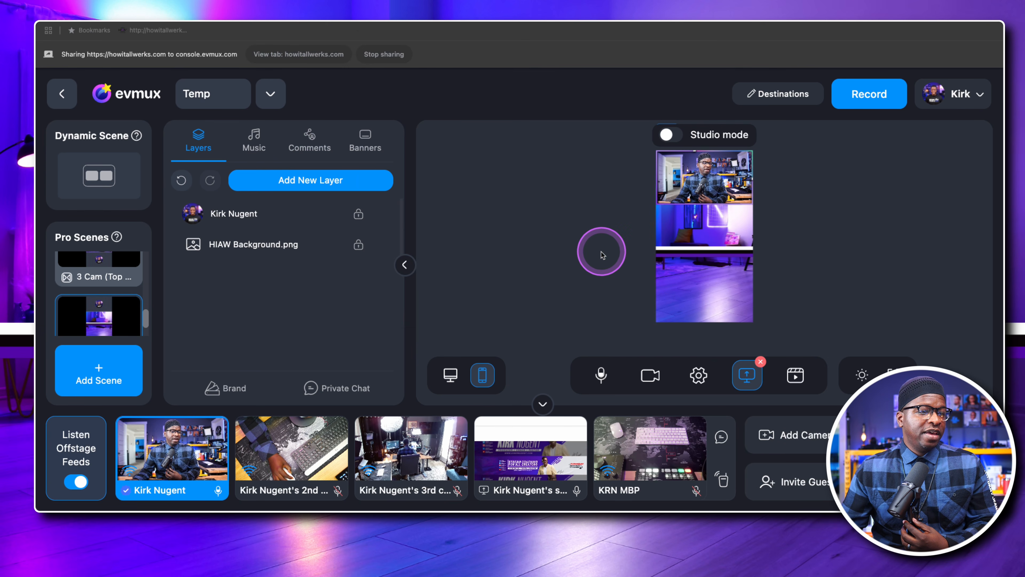
click(533, 462)
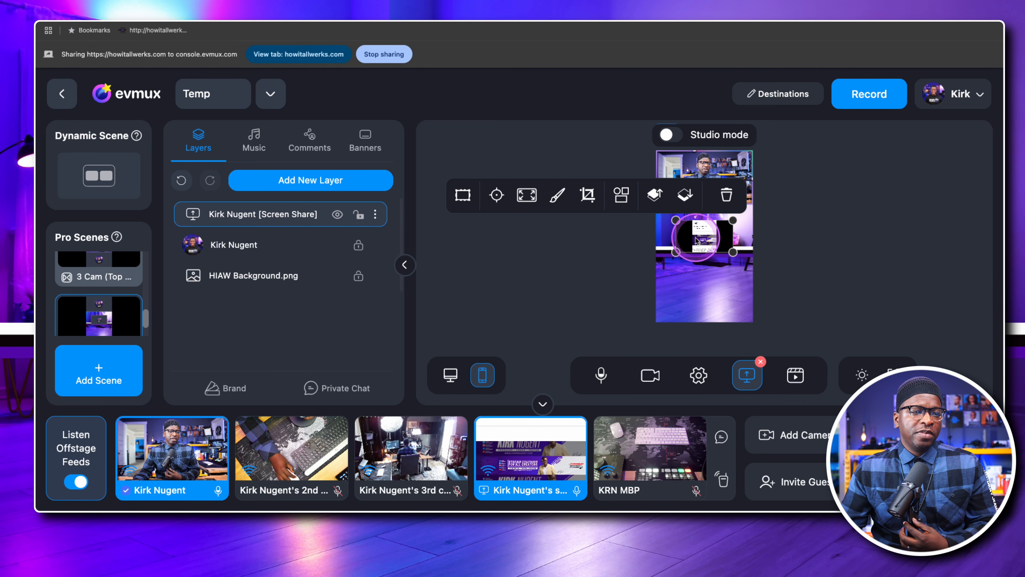
drag(696, 238, 660, 272)
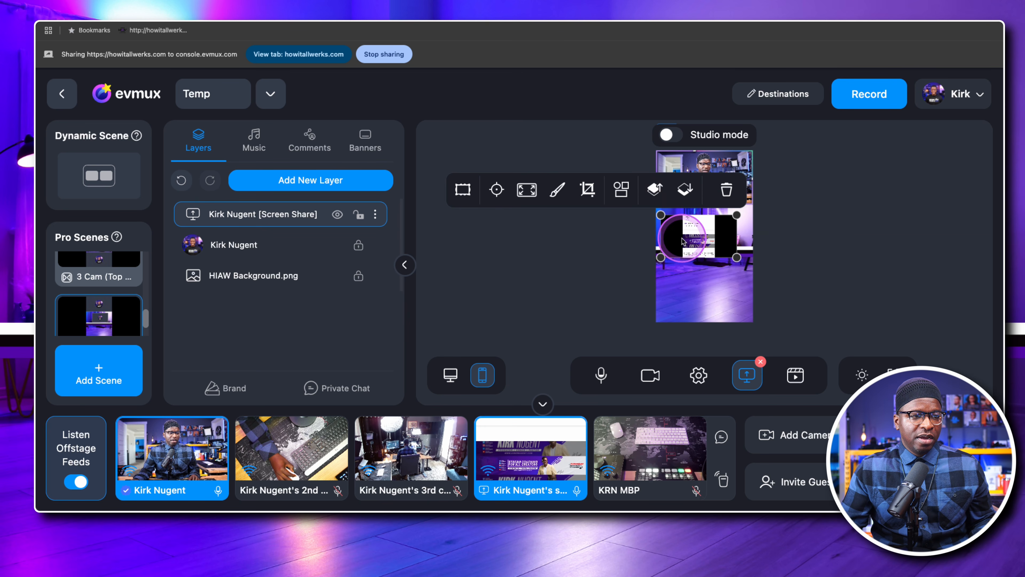
Step: Crop the side margins off the screen share and enlarge it to fill the area beneath the Camera 1 feed
click(587, 190)
drag(665, 219, 727, 219)
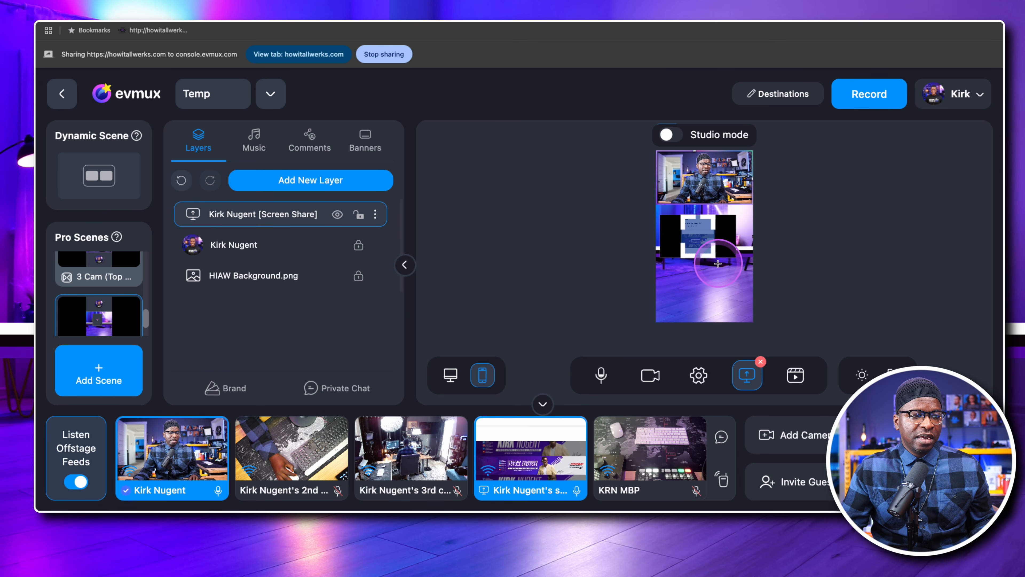
click(757, 270)
drag(695, 249, 663, 299)
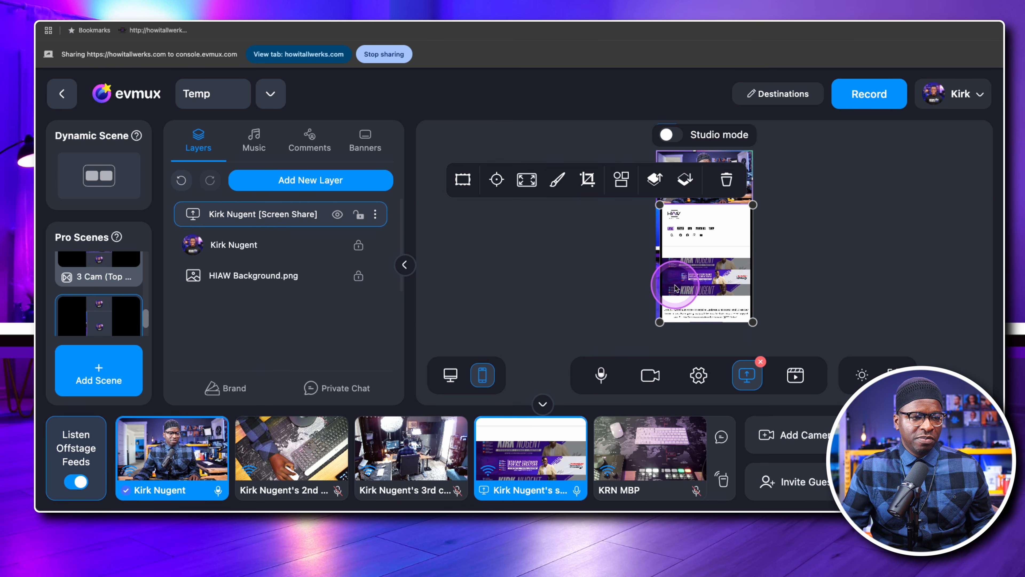
Step: Trim the screen share's crop further and stretch it to the full canvas width, just past the lower edge
click(588, 182)
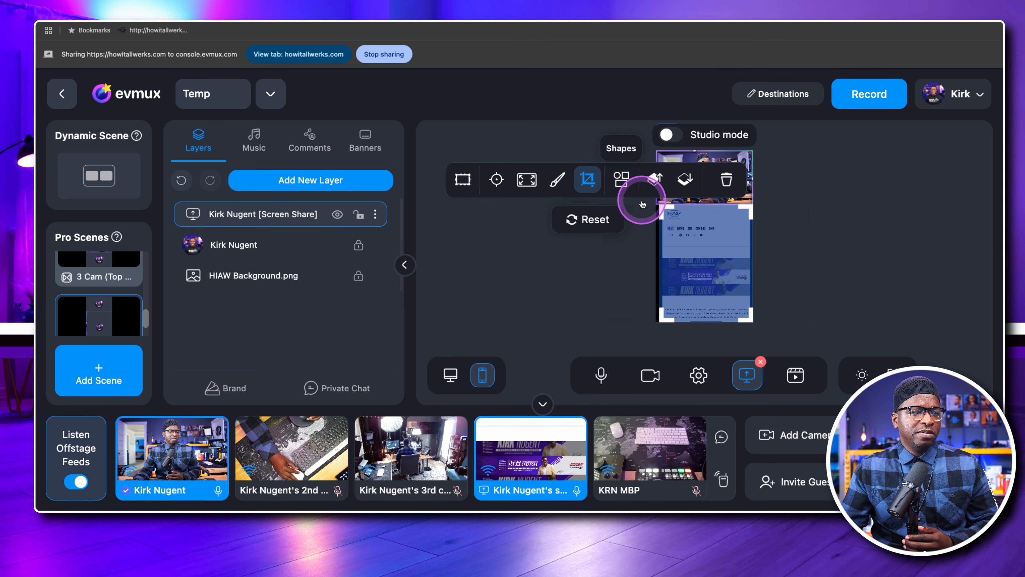
drag(666, 207, 666, 208)
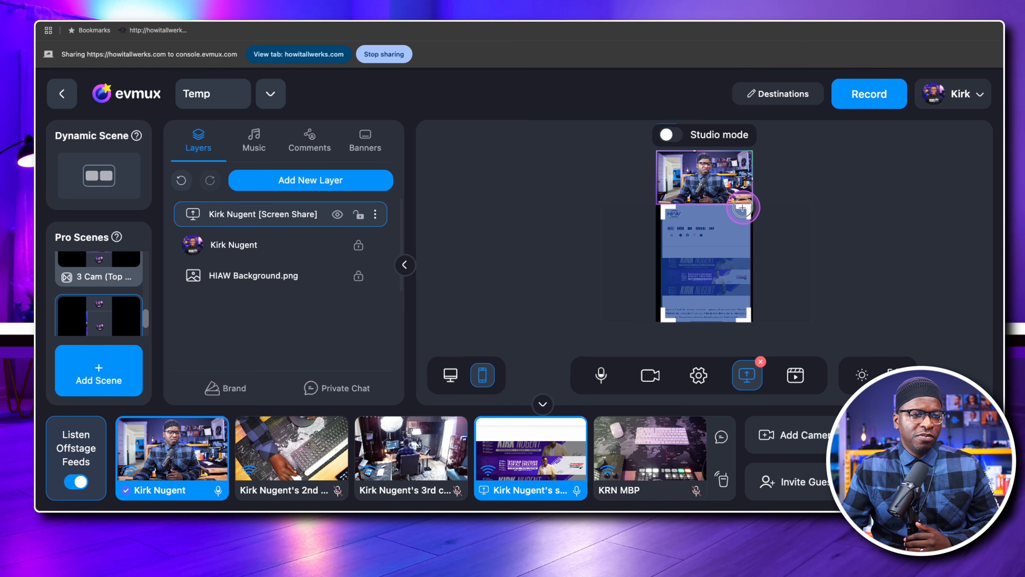
click(798, 253)
drag(685, 257, 687, 258)
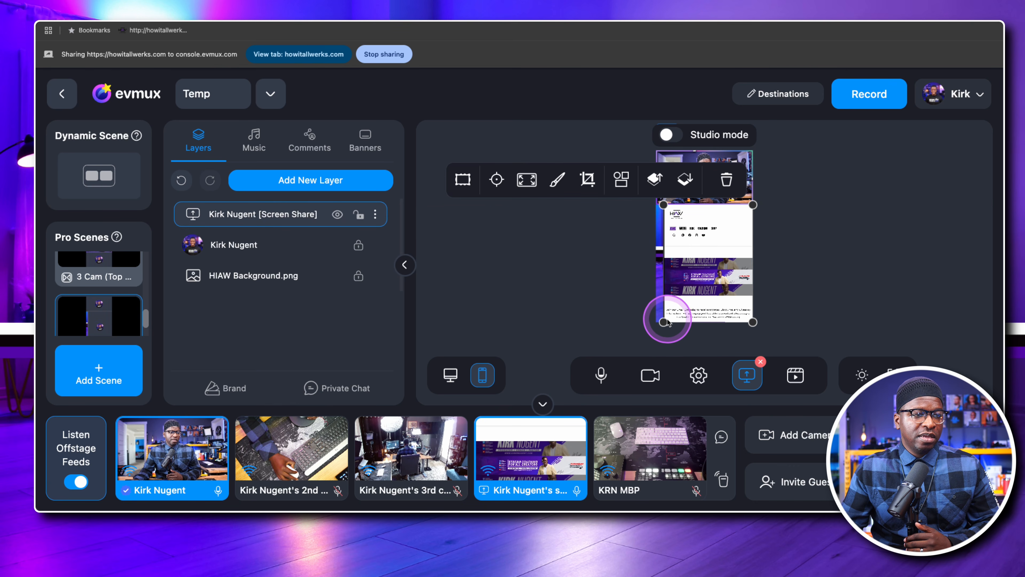
drag(663, 322, 658, 325)
click(792, 293)
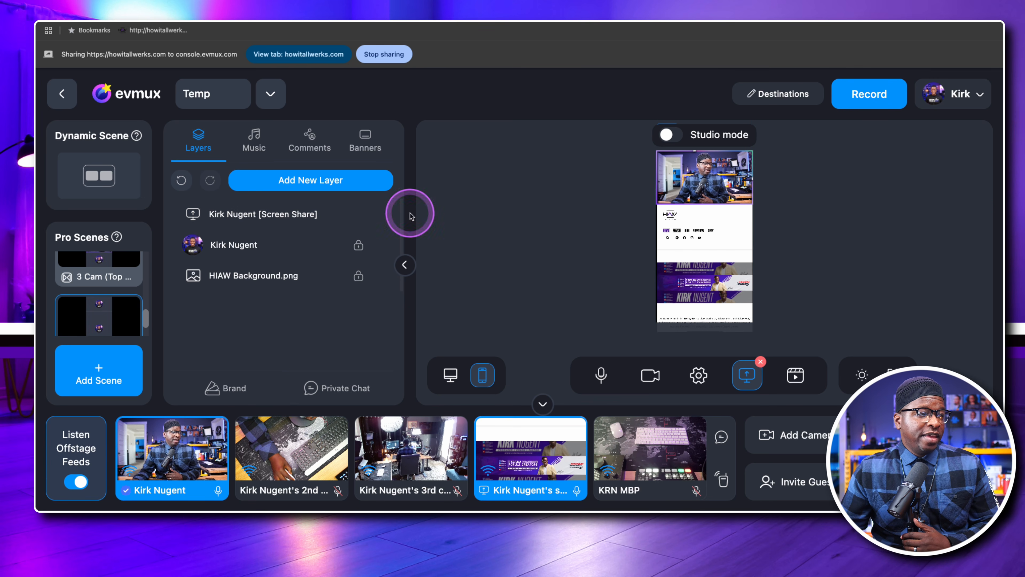
Step: Lock the Screen Share layer and deselect it
click(358, 217)
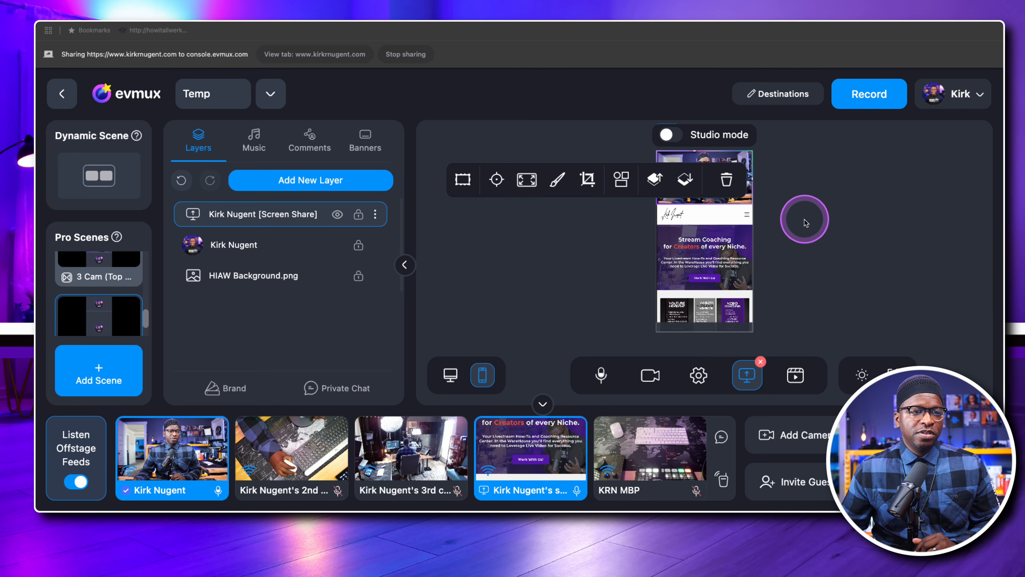
click(841, 214)
click(844, 210)
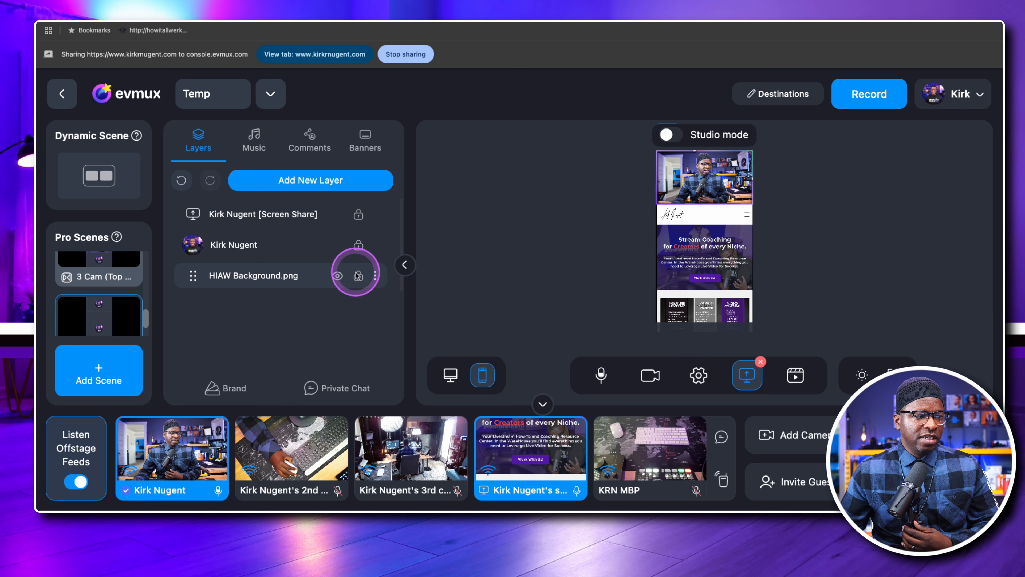
Step: View the share identifier of the host-plus-screen-share scene and close the share dialog
scroll(101, 299, down, 2)
mouse_move(126, 276)
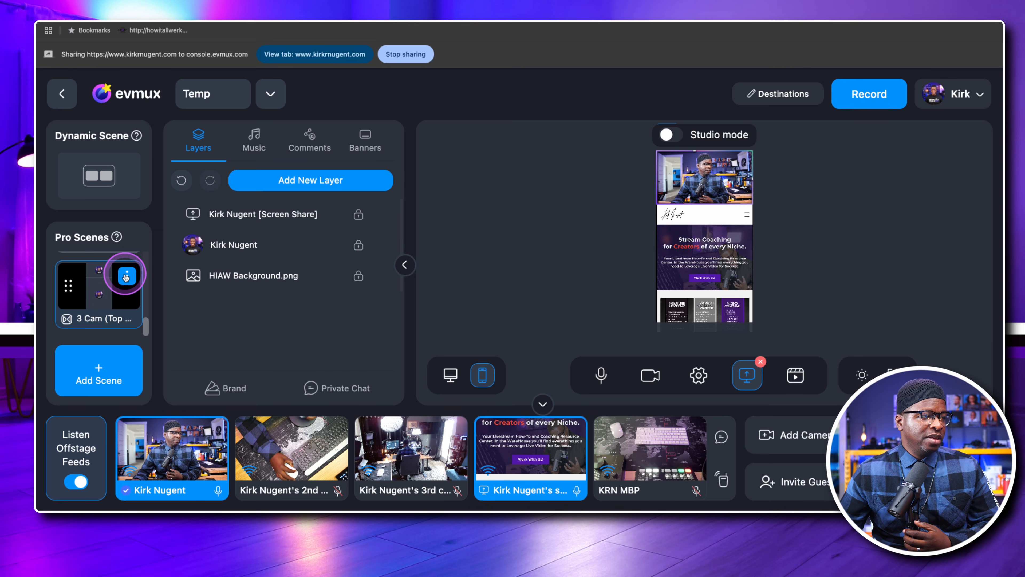
click(126, 276)
click(202, 326)
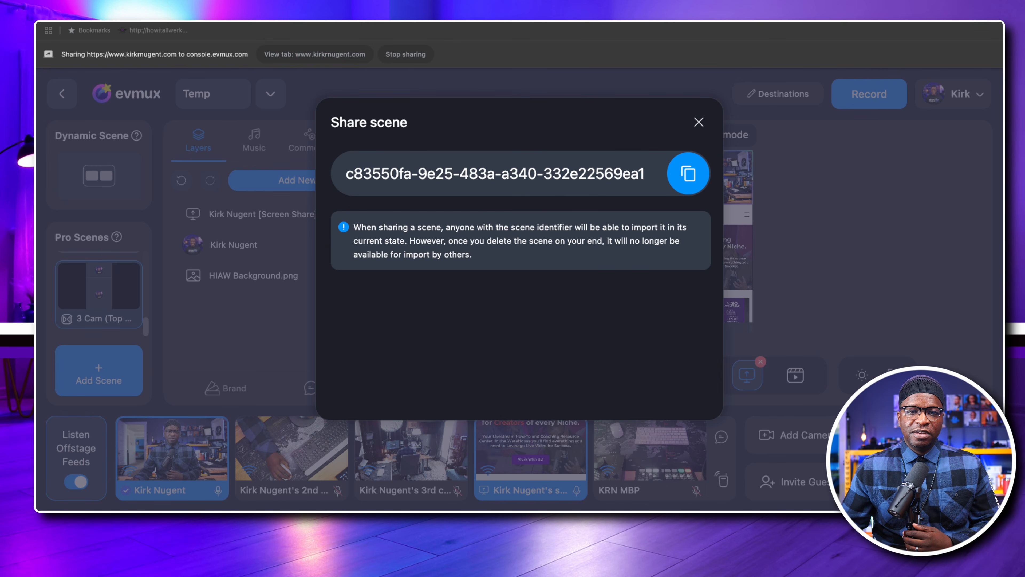
click(699, 122)
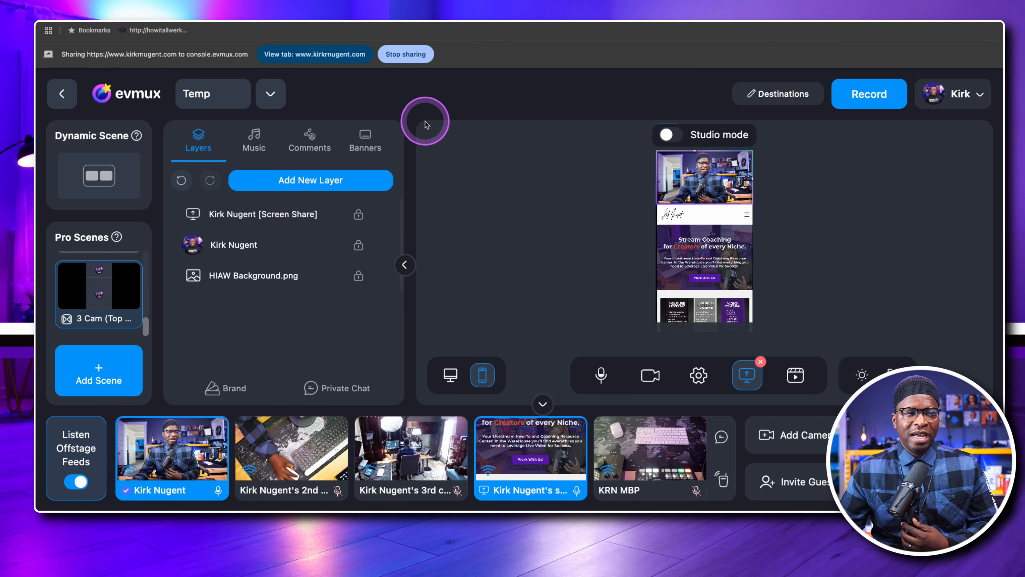
Step: Stop sharing the Chrome tab and duplicate the host-plus-screen-share scene
click(405, 53)
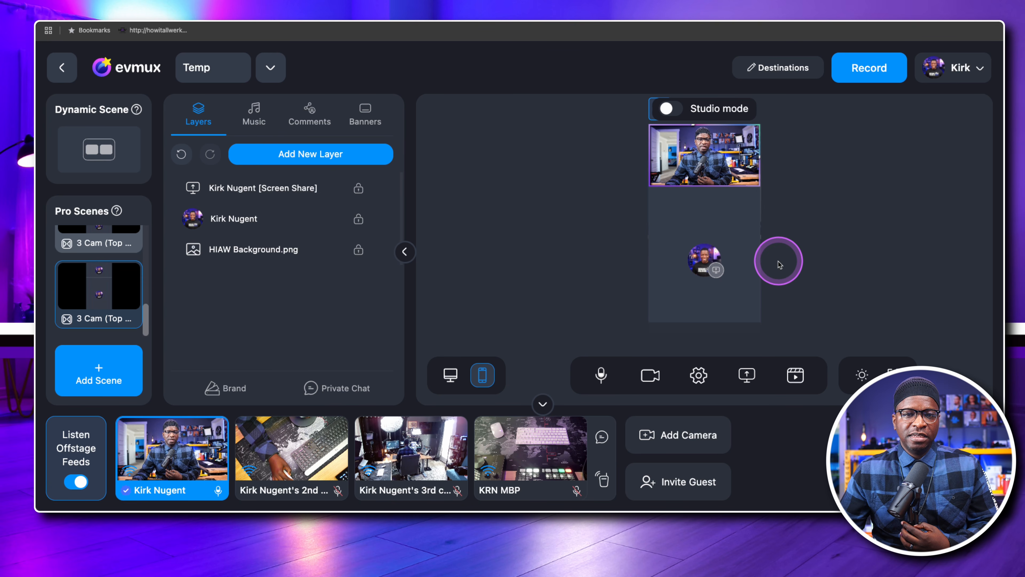
mouse_move(130, 277)
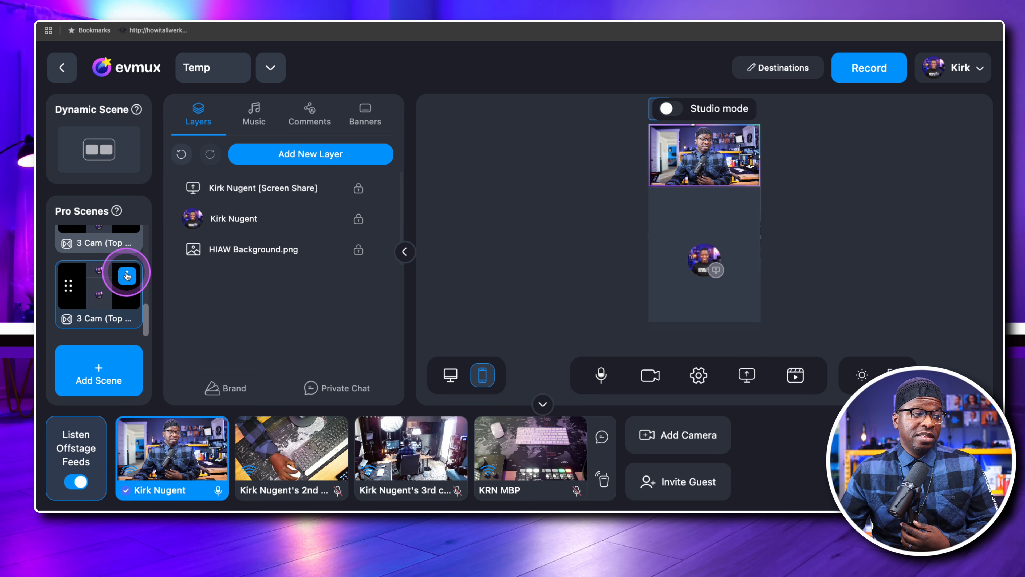
click(127, 275)
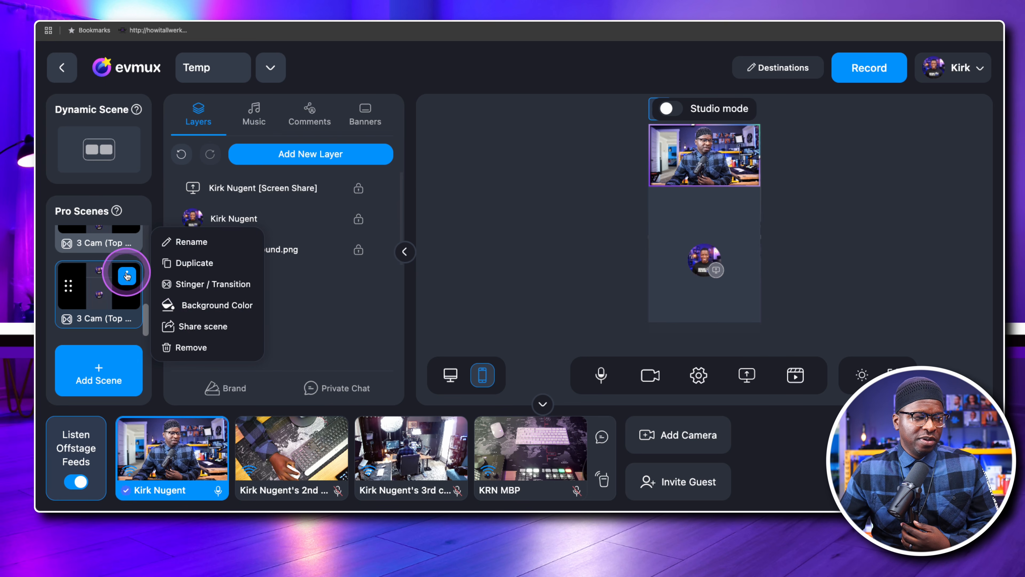
click(201, 267)
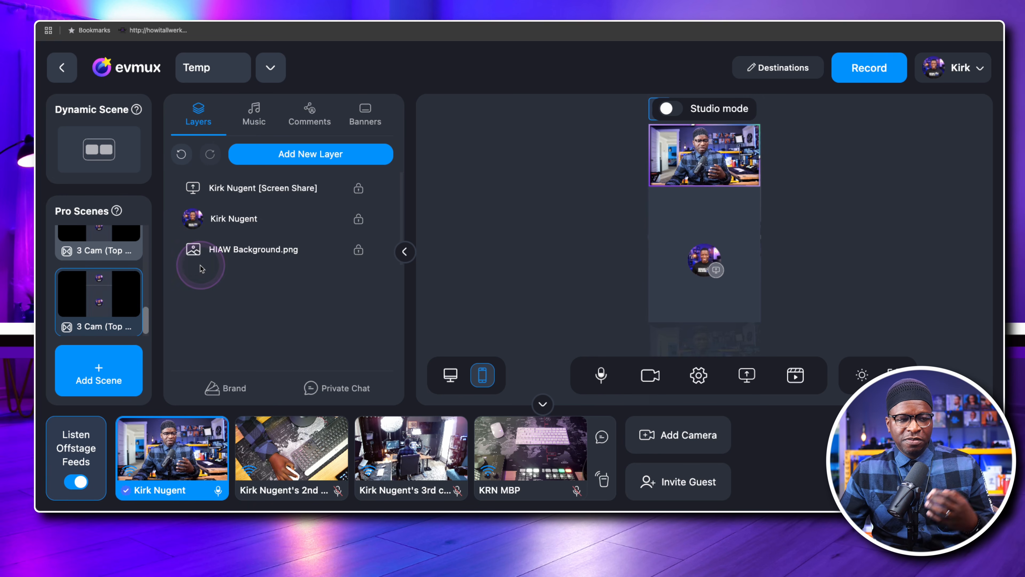
Step: Unlock the Screen Share layer in the duplicated scene and remove it
click(357, 188)
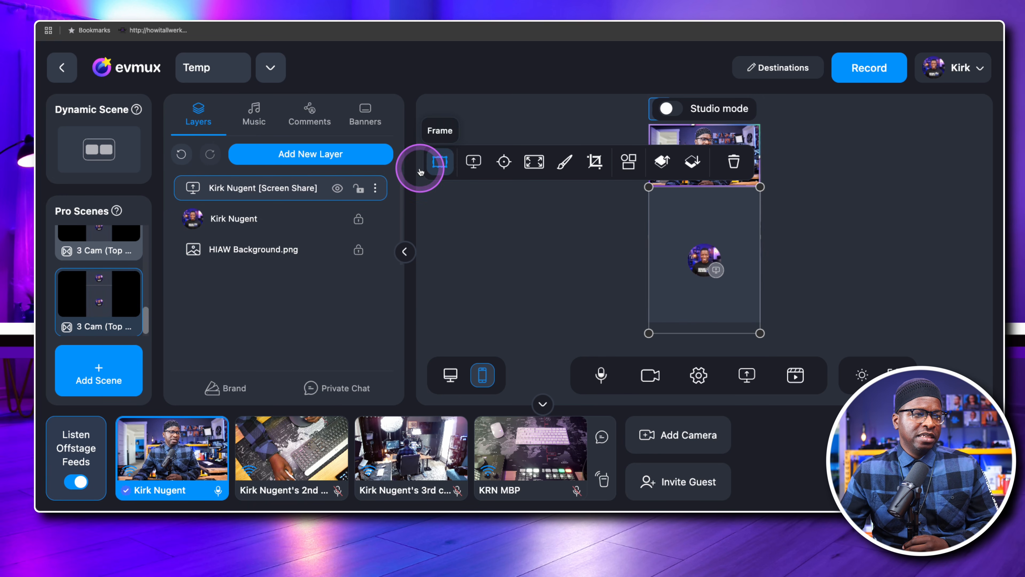
click(373, 188)
click(437, 250)
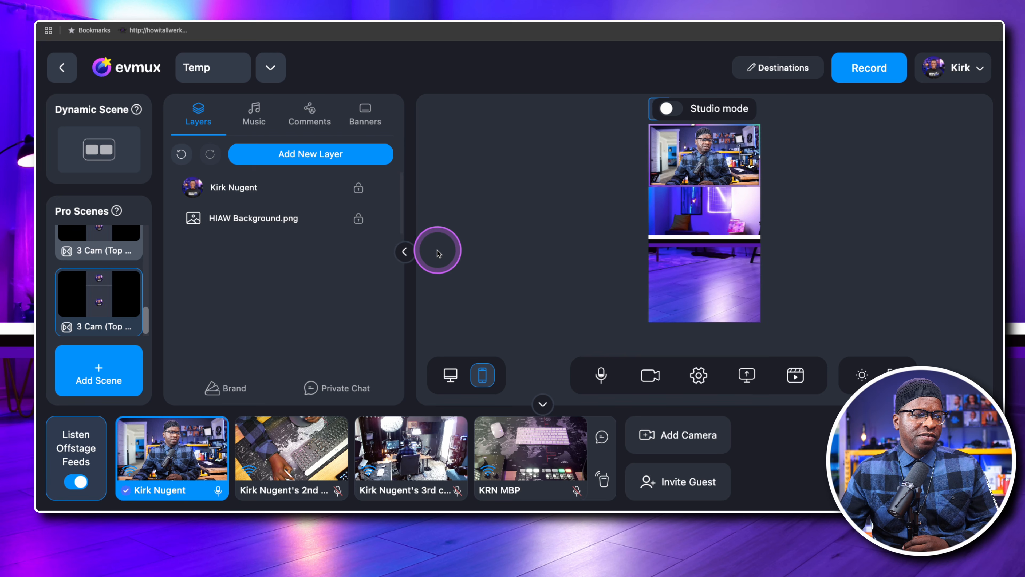
Step: Browse the evmux App Market widgets and add the Chat Box widget to the duplicated scene as a new layer
click(278, 153)
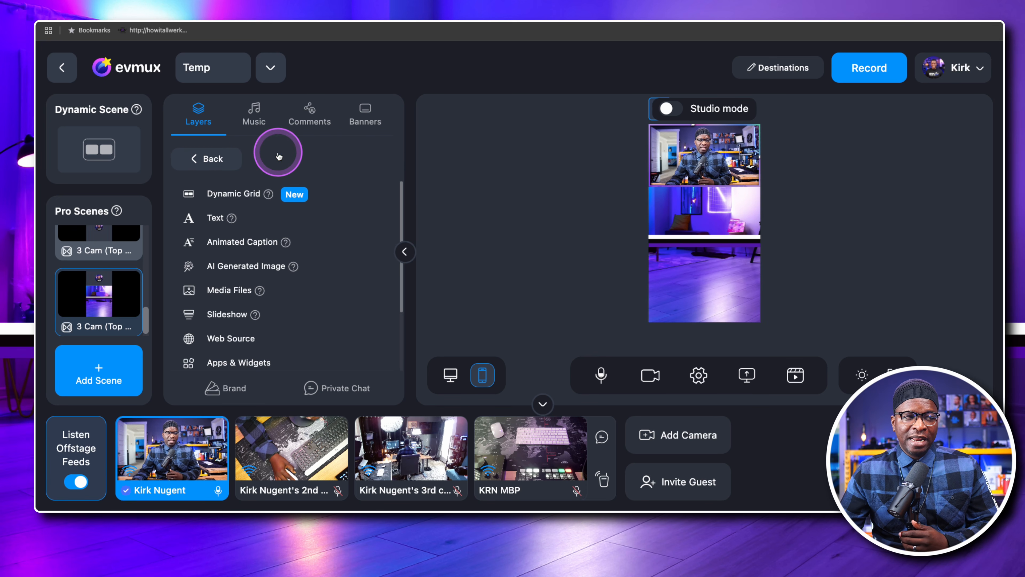
scroll(295, 270, down, 1)
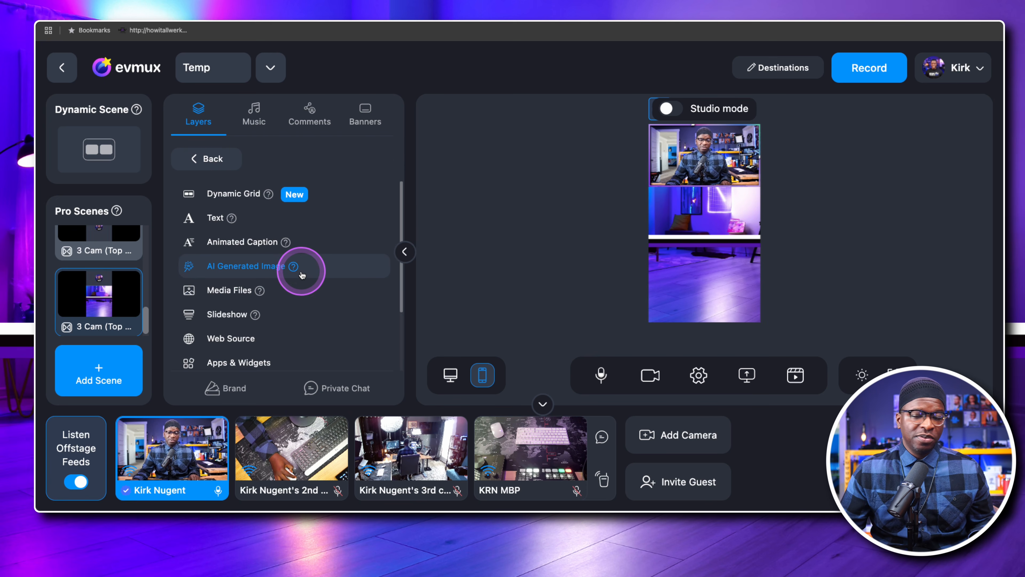
scroll(302, 276, down, 3)
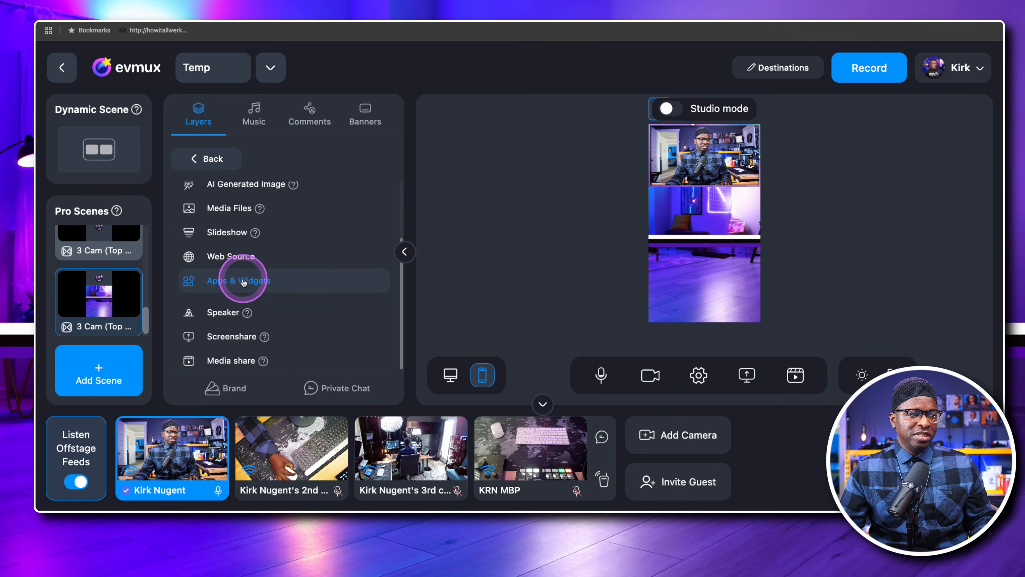
click(244, 282)
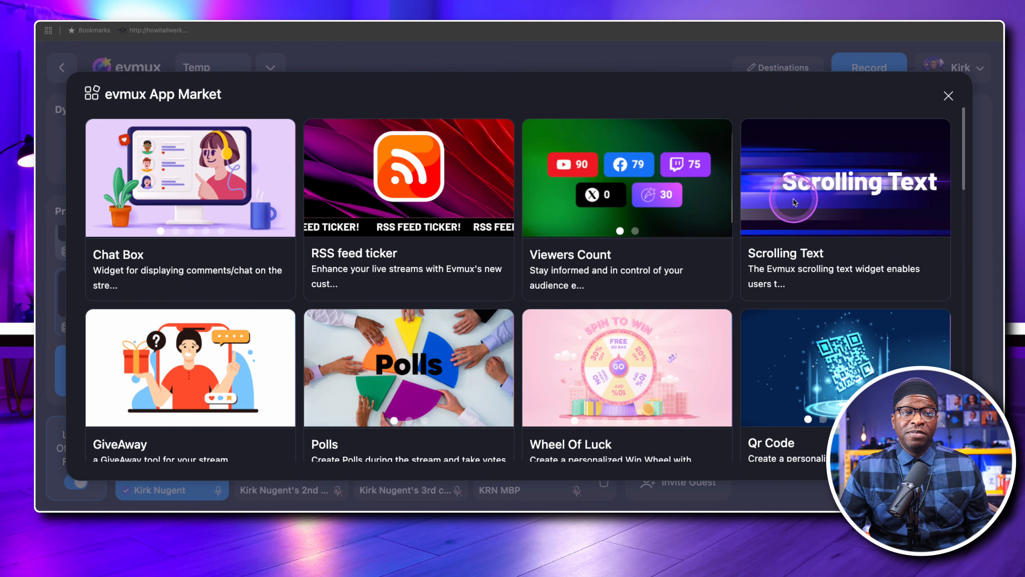
scroll(848, 204, down, 5)
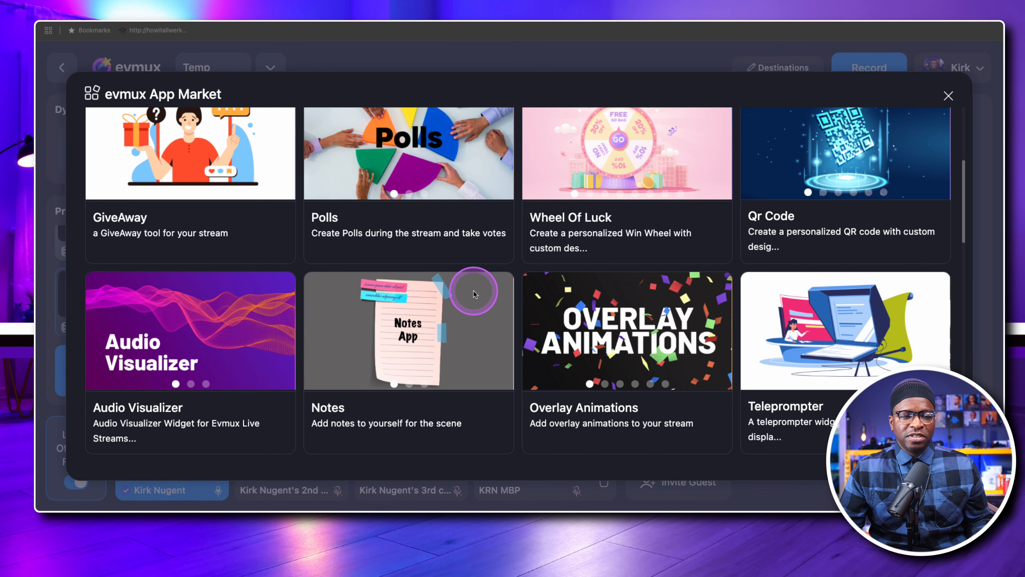
scroll(864, 283, down, 1)
scroll(833, 303, down, 2)
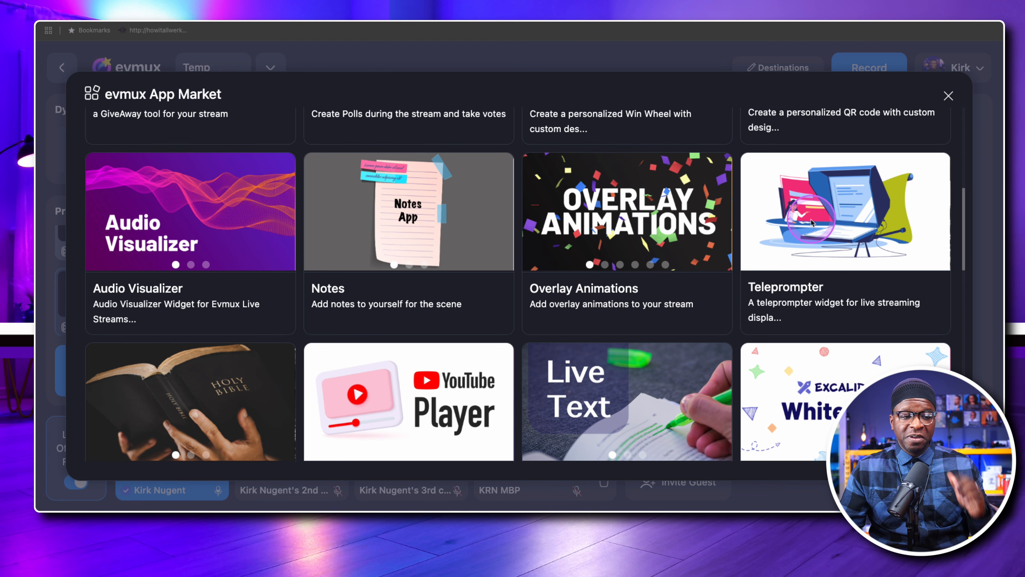
scroll(418, 354, down, 2)
scroll(440, 339, up, 10)
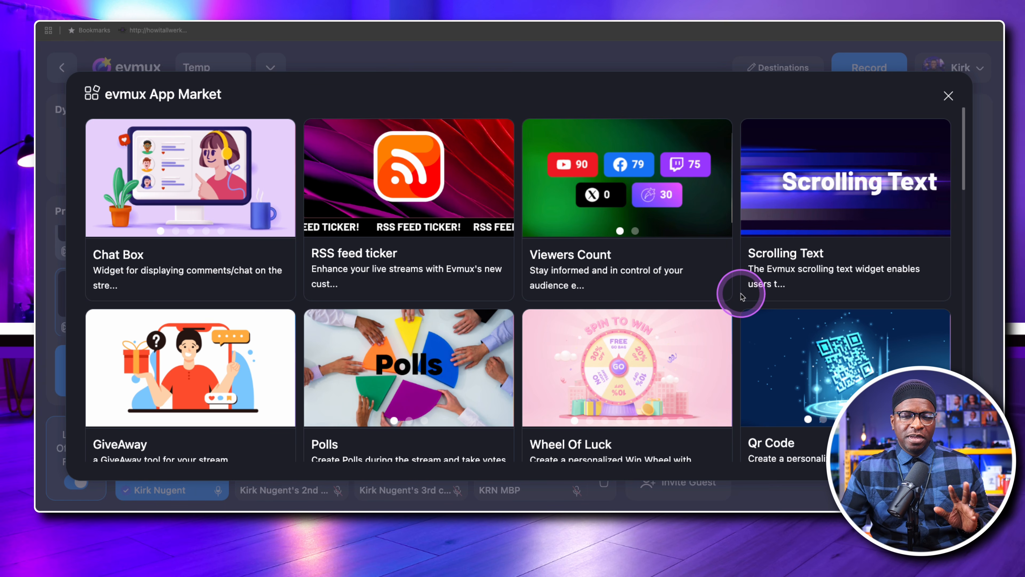
scroll(807, 297, down, 4)
scroll(835, 298, up, 4)
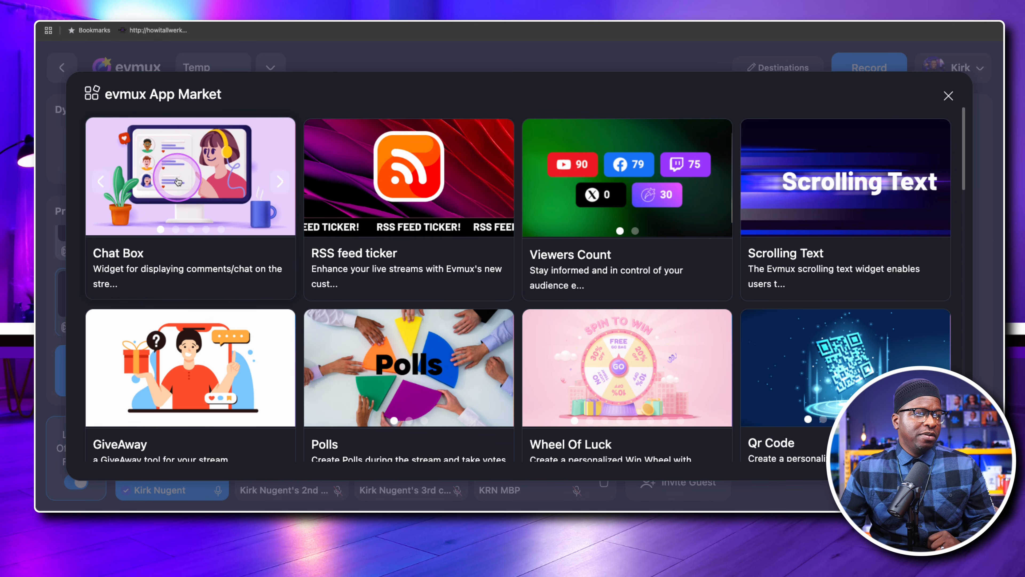
click(181, 188)
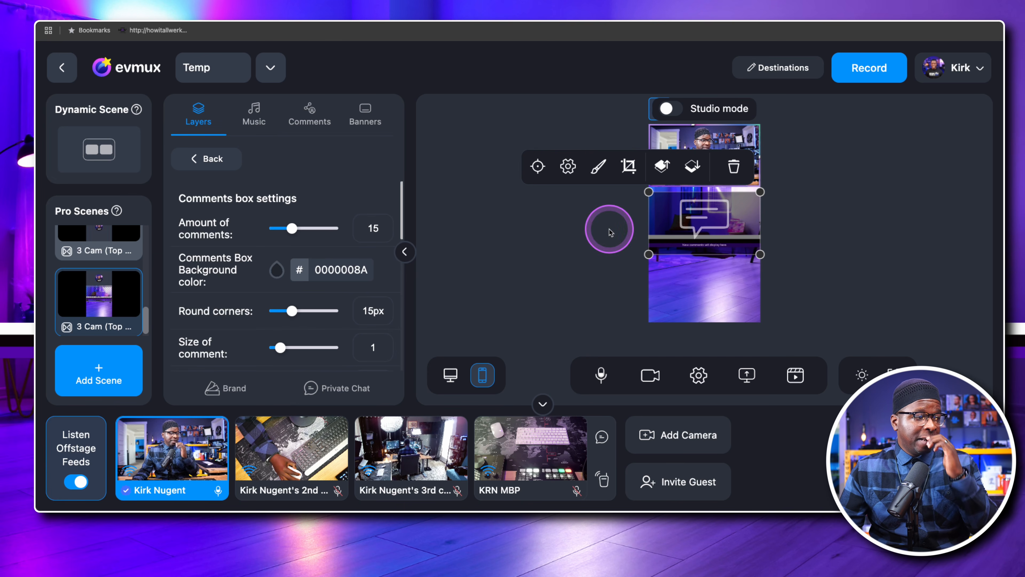
Step: Resize the Chat Box widget to fill the area from the Camera 1 feed's lower edge to the canvas bottom
scroll(291, 239, down, 2)
scroll(290, 234, down, 2)
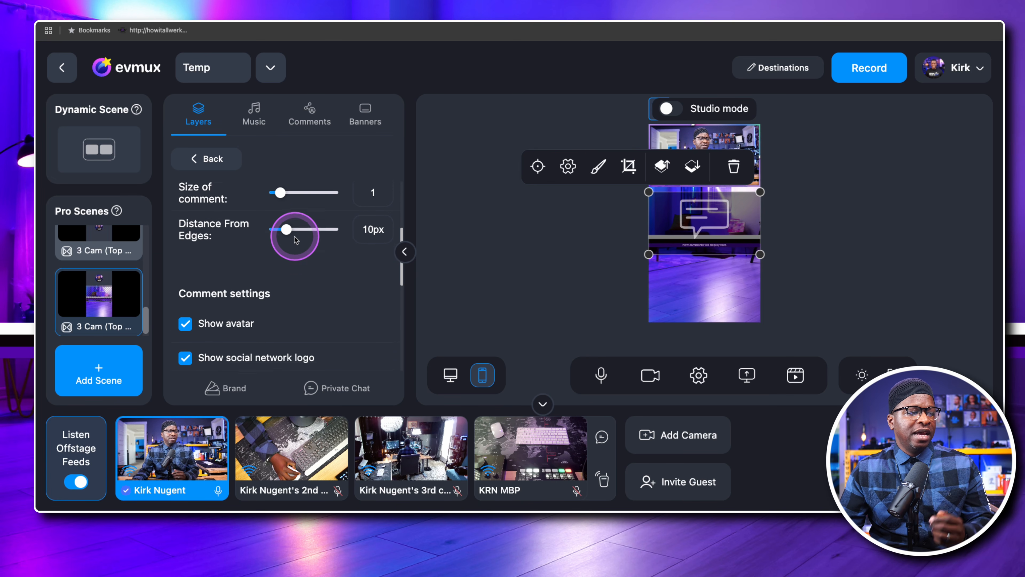
scroll(378, 222, up, 4)
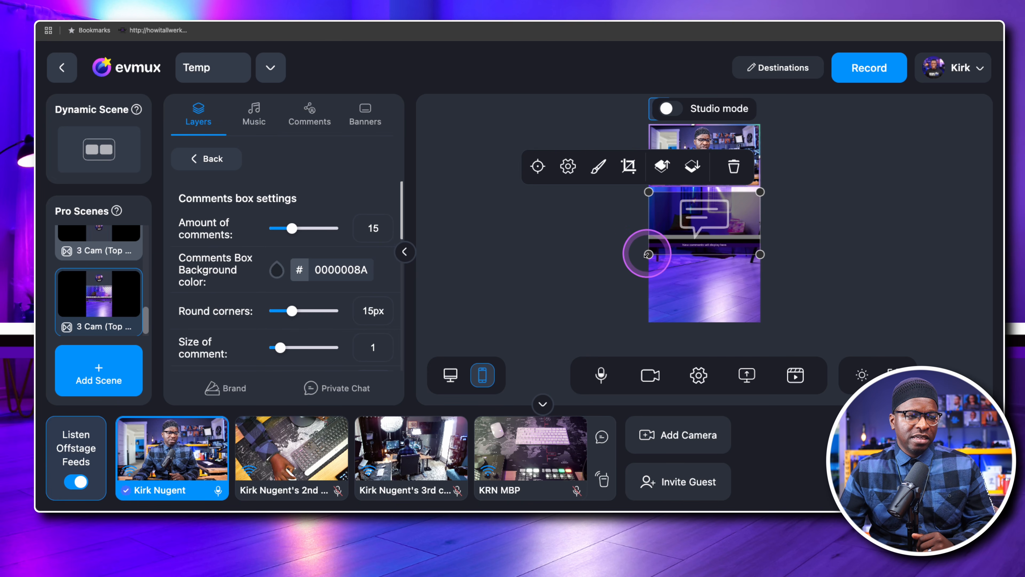
drag(648, 254, 649, 326)
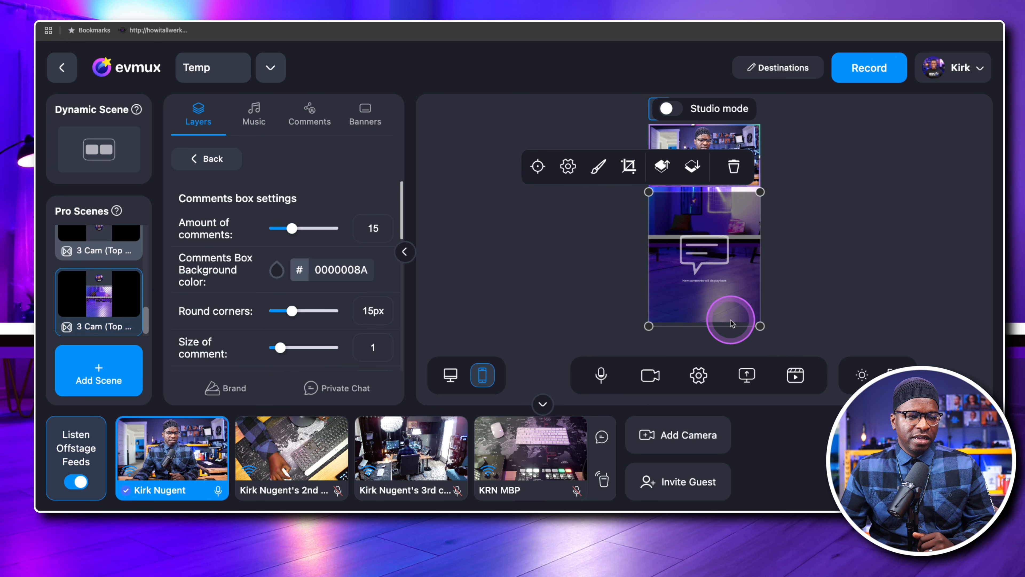
drag(762, 323, 759, 319)
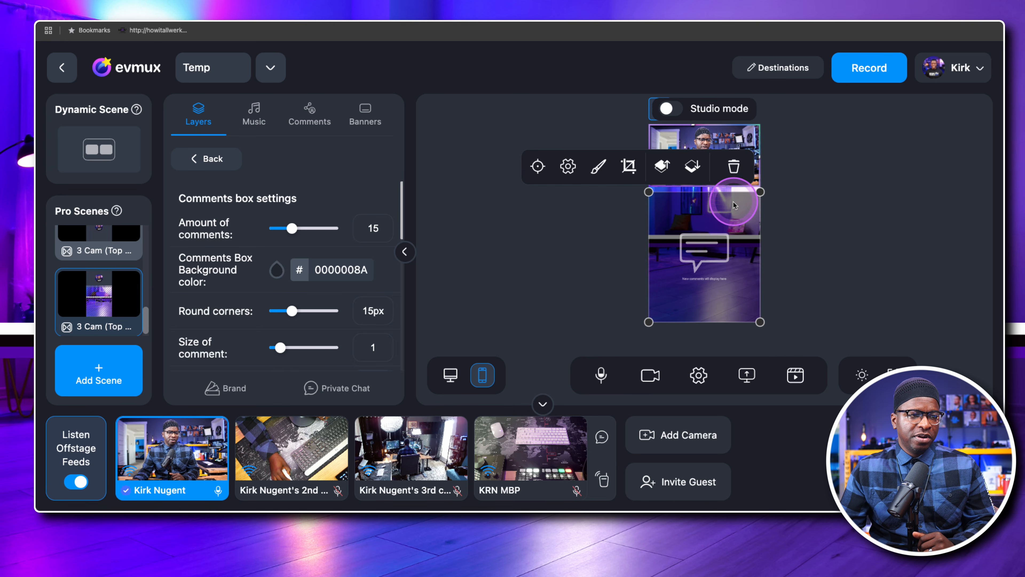
drag(649, 192, 648, 187)
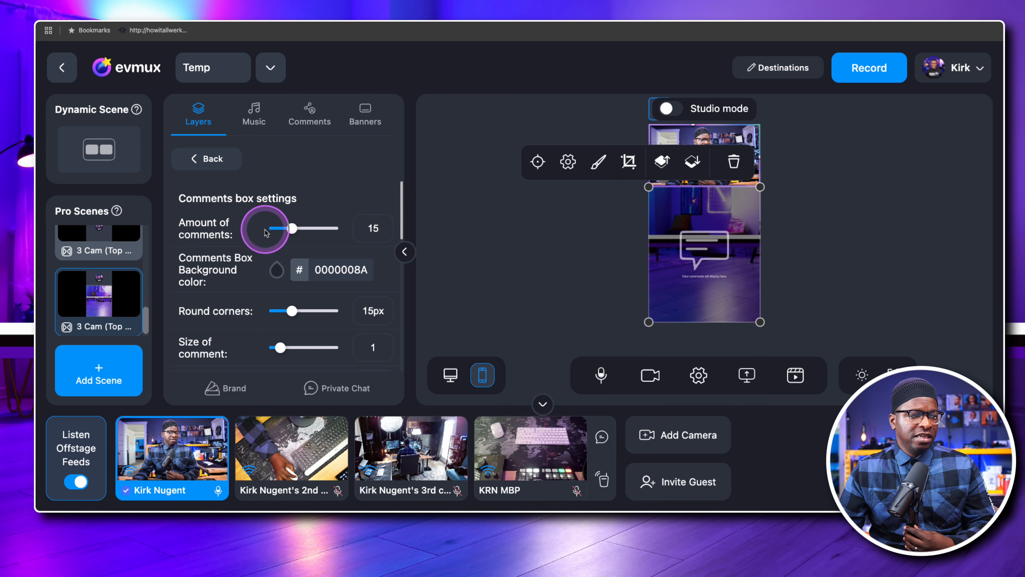
Step: Review the Chat Box comment settings and run a test with 20 comments
scroll(297, 242, down, 2)
scroll(297, 242, down, 6)
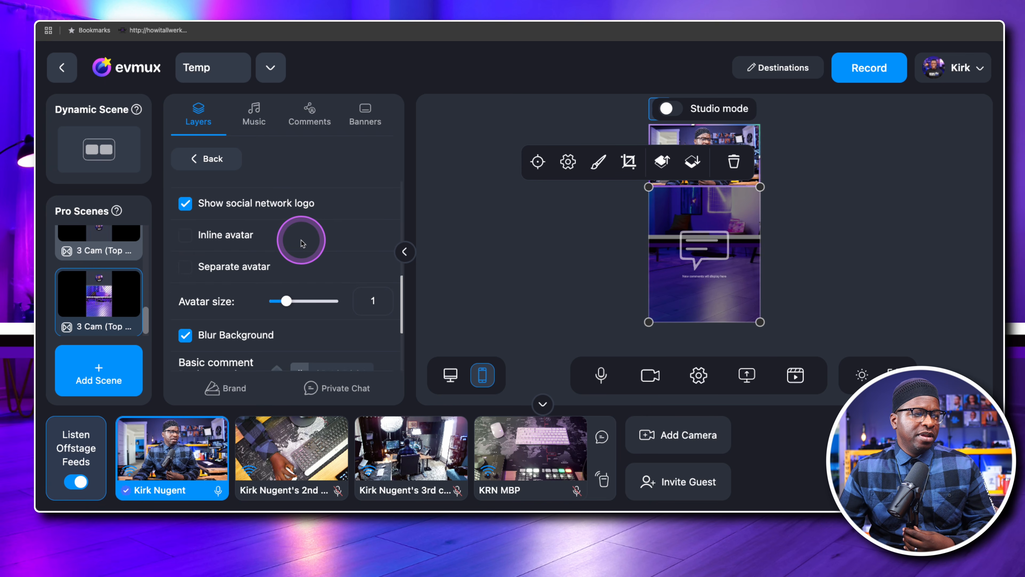
scroll(279, 210, up, 1)
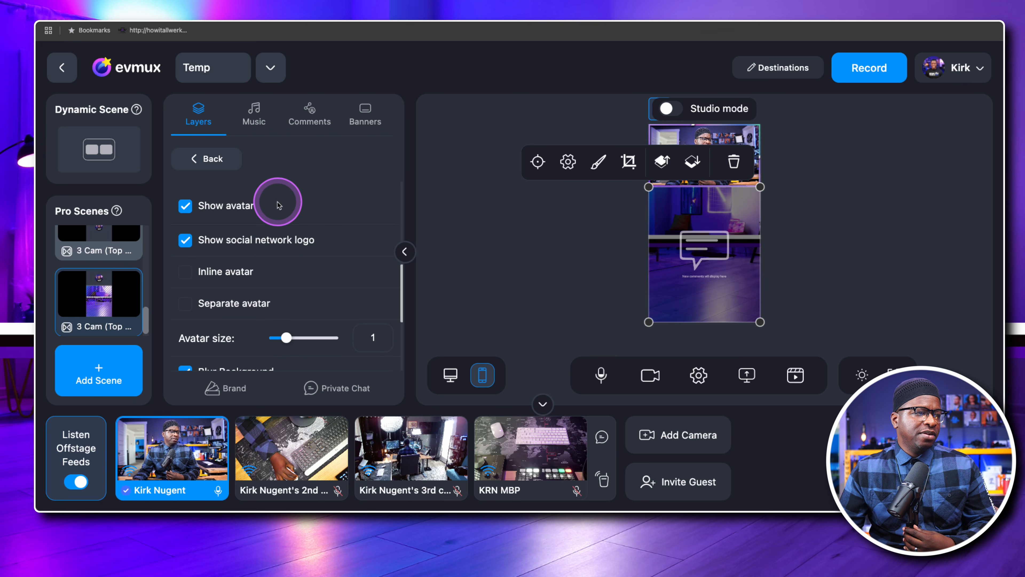
scroll(273, 206, down, 4)
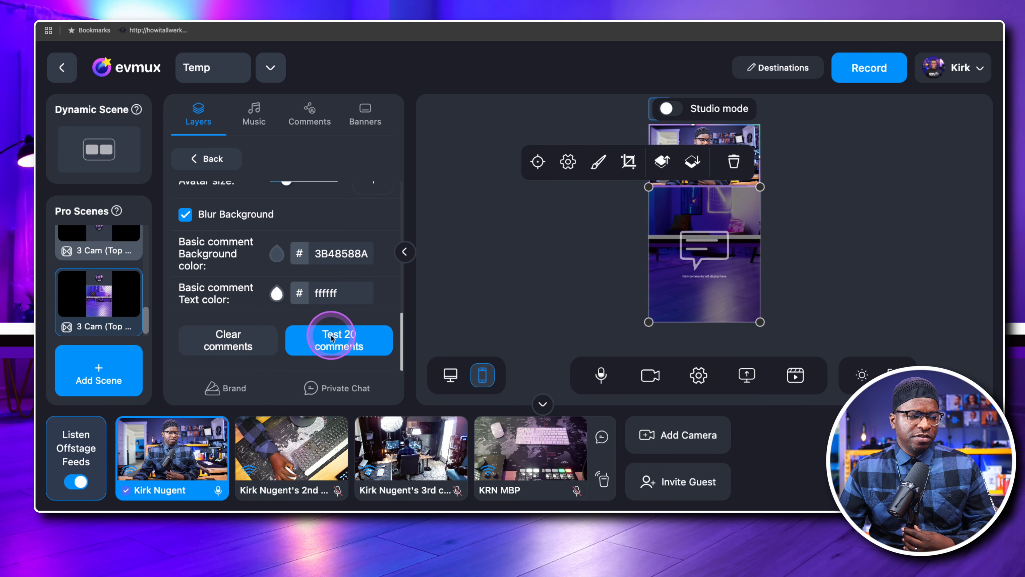
click(339, 339)
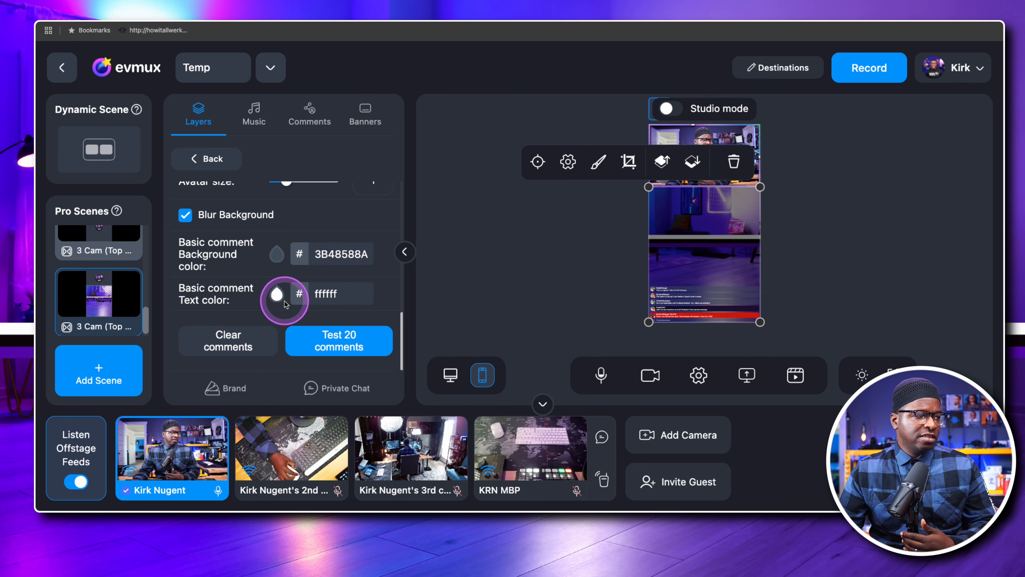
Step: Set the Chat Box's size of comment to 10 and its amount of comments to 30
scroll(292, 295, up, 5)
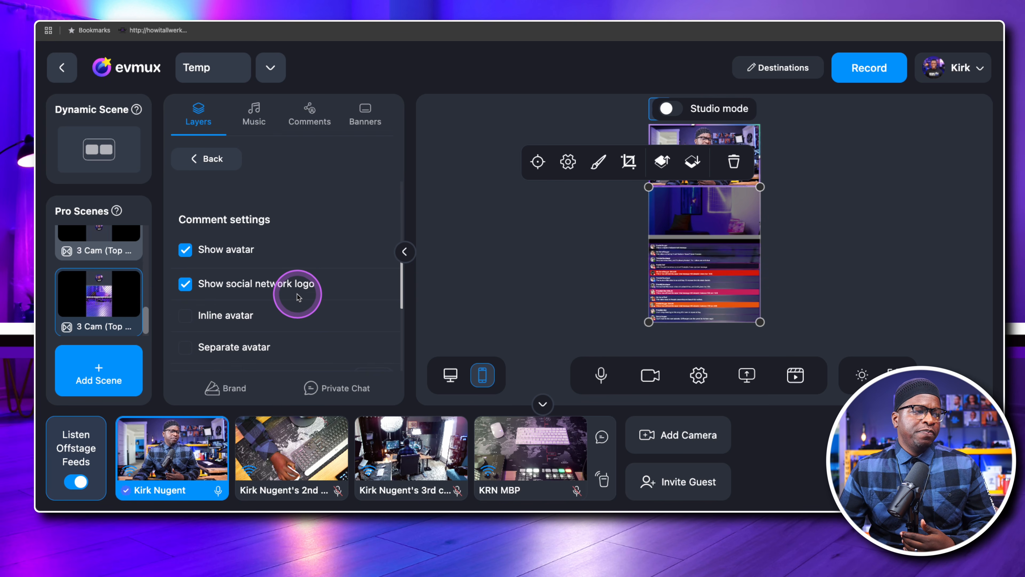
scroll(298, 293, down, 6)
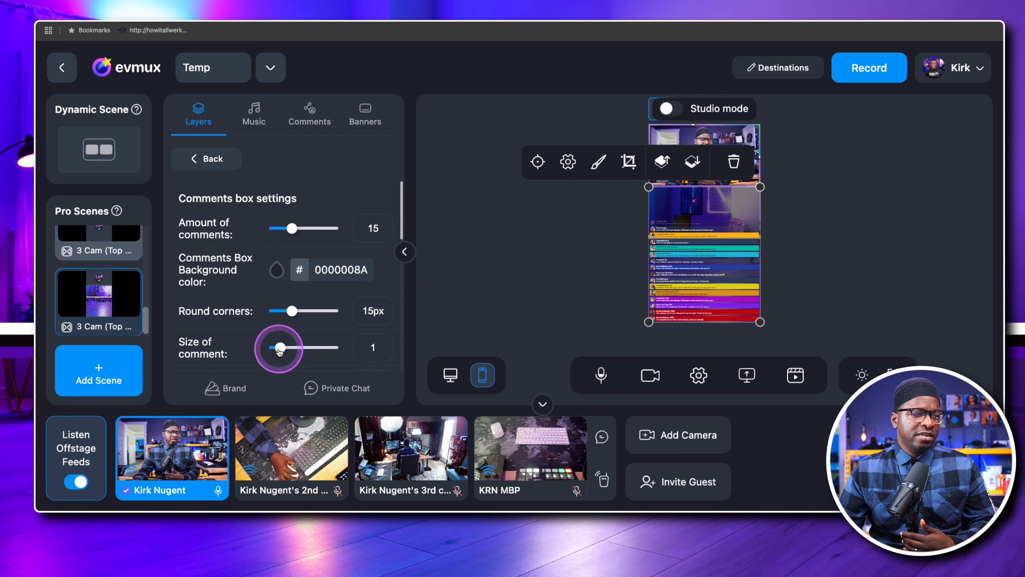
drag(280, 350, 332, 350)
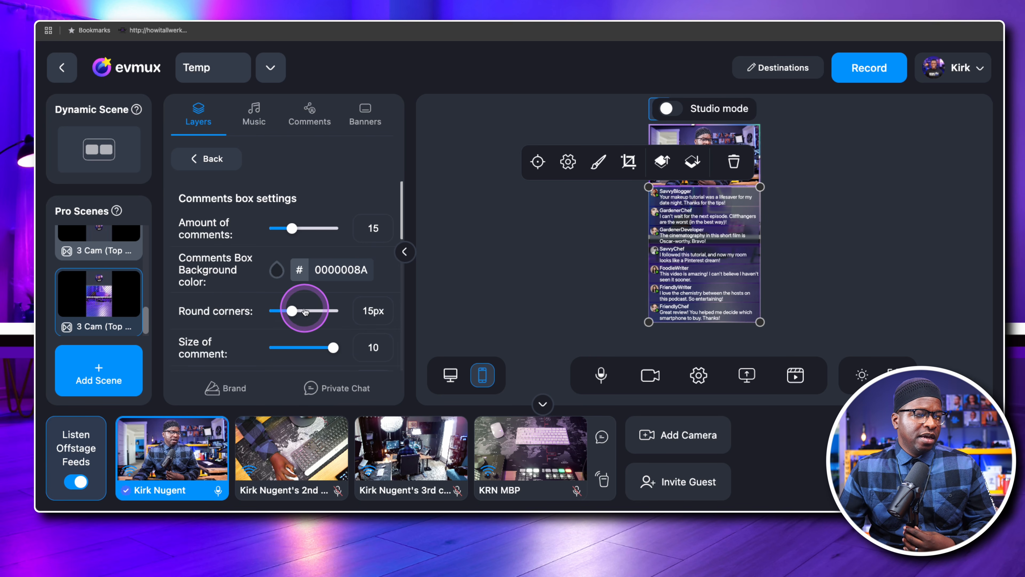
drag(292, 228, 276, 228)
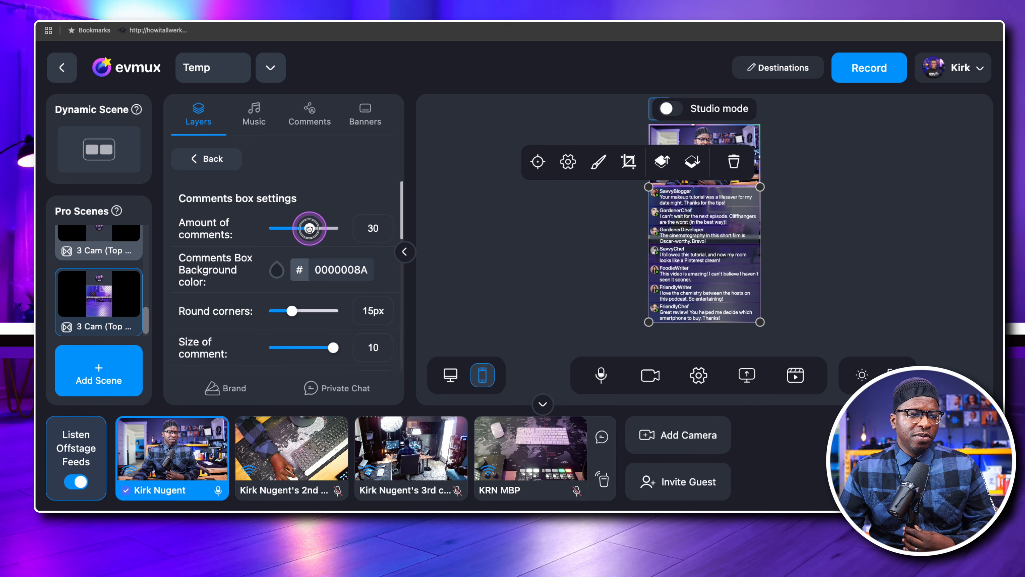
Step: Set the Chat Box avatar size to 4 and run a test with 20 comments
scroll(307, 282, down, 5)
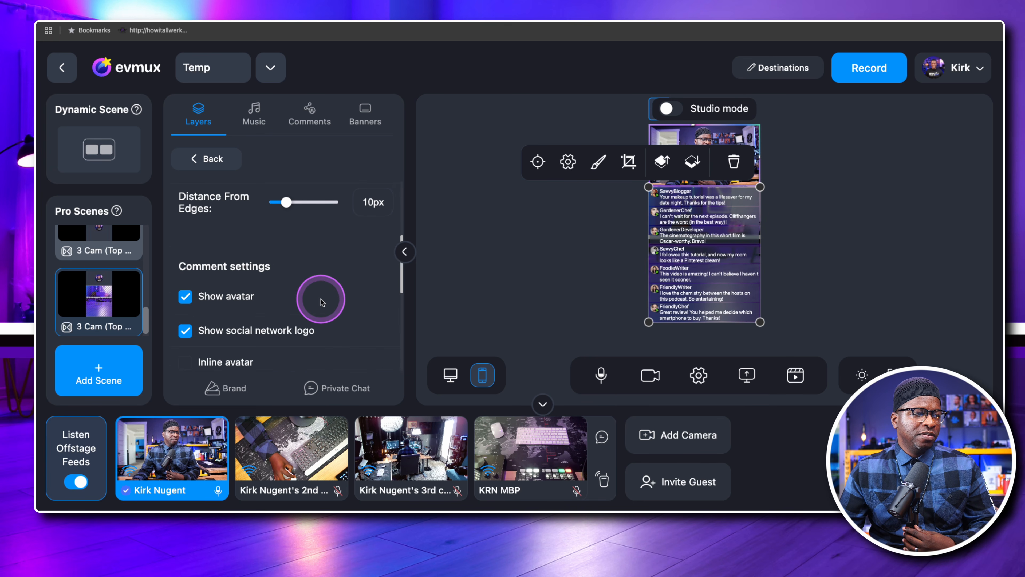
scroll(282, 290, down, 4)
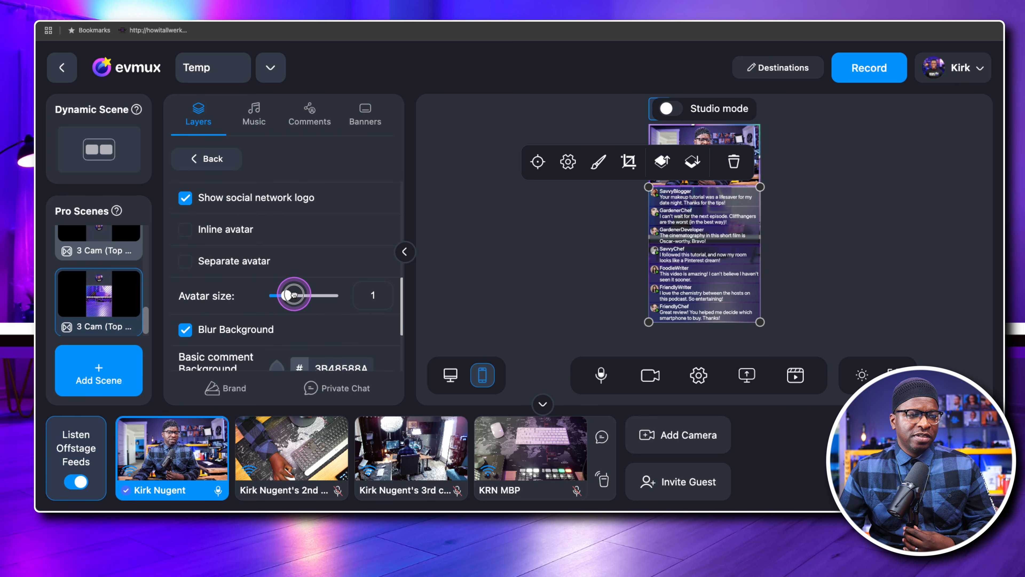
drag(293, 295, 319, 294)
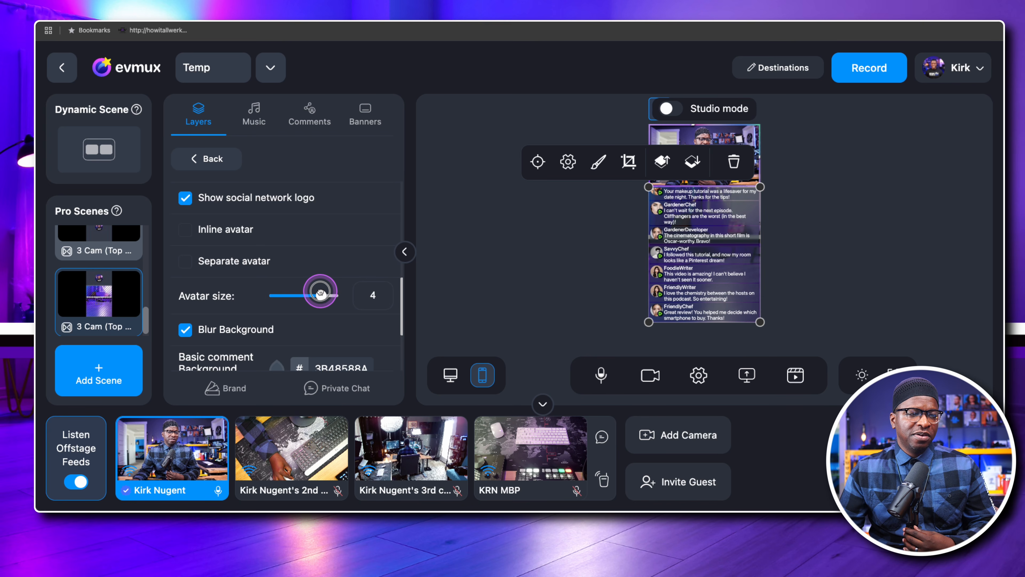
scroll(281, 290, down, 3)
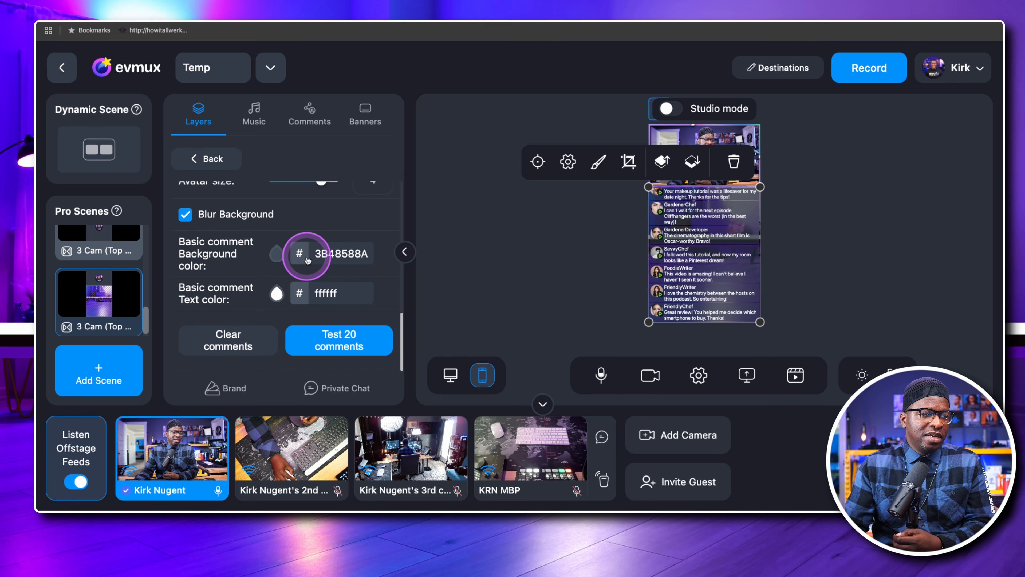
click(336, 346)
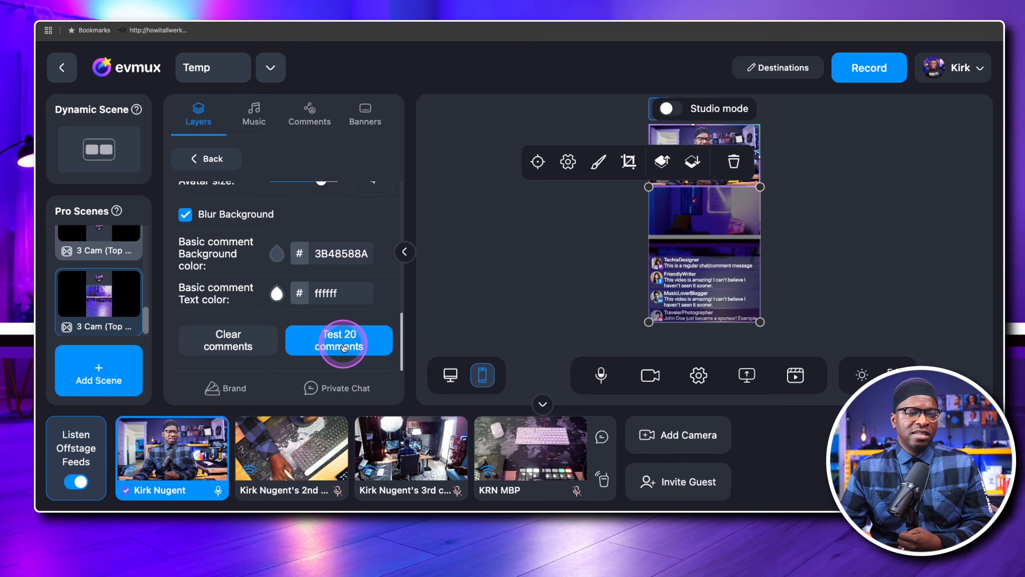
click(566, 238)
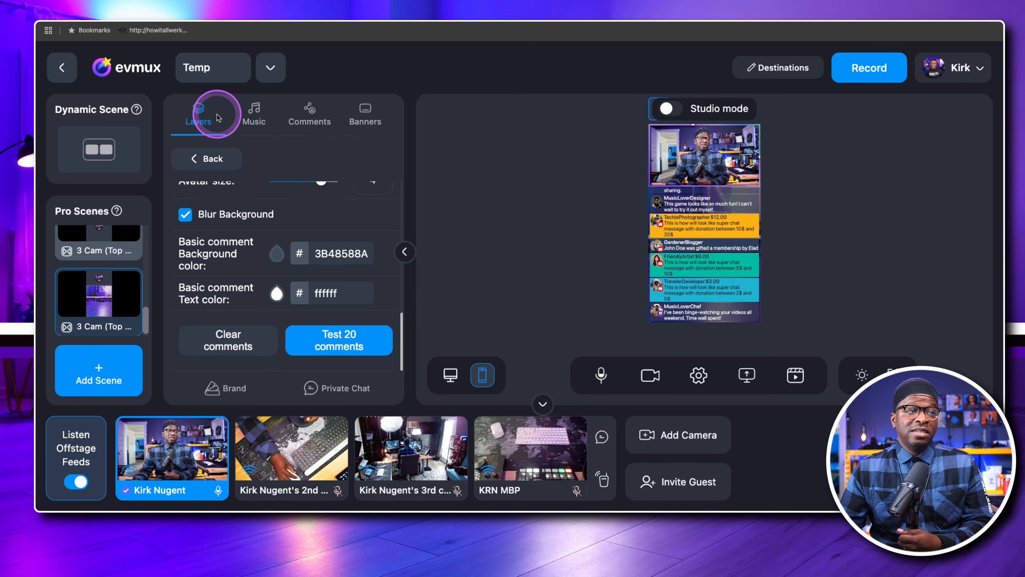
Step: Leave the Chat Box settings and lock the Chat Box layer in the duplicated scene
click(211, 158)
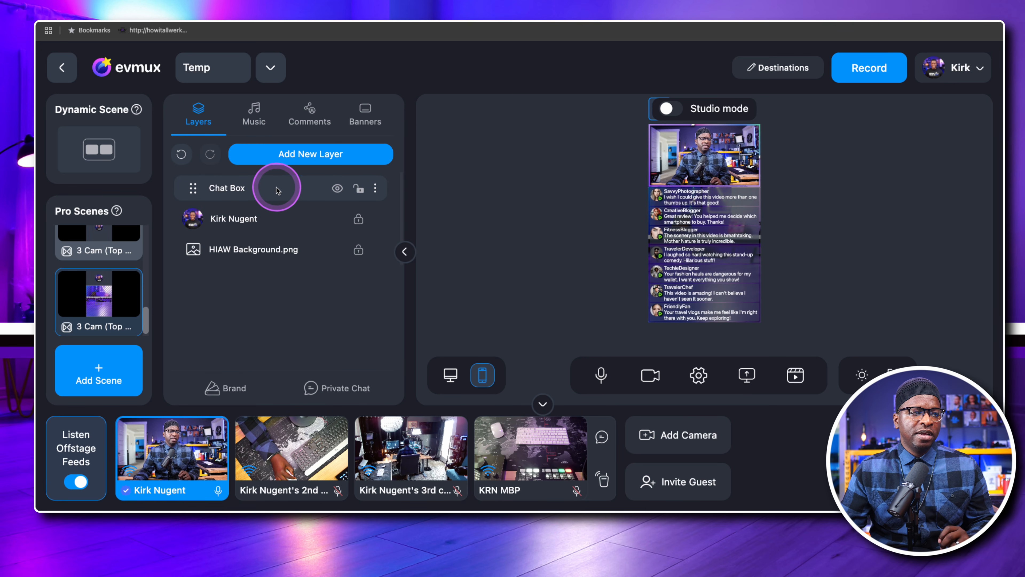
click(255, 188)
double_click(229, 189)
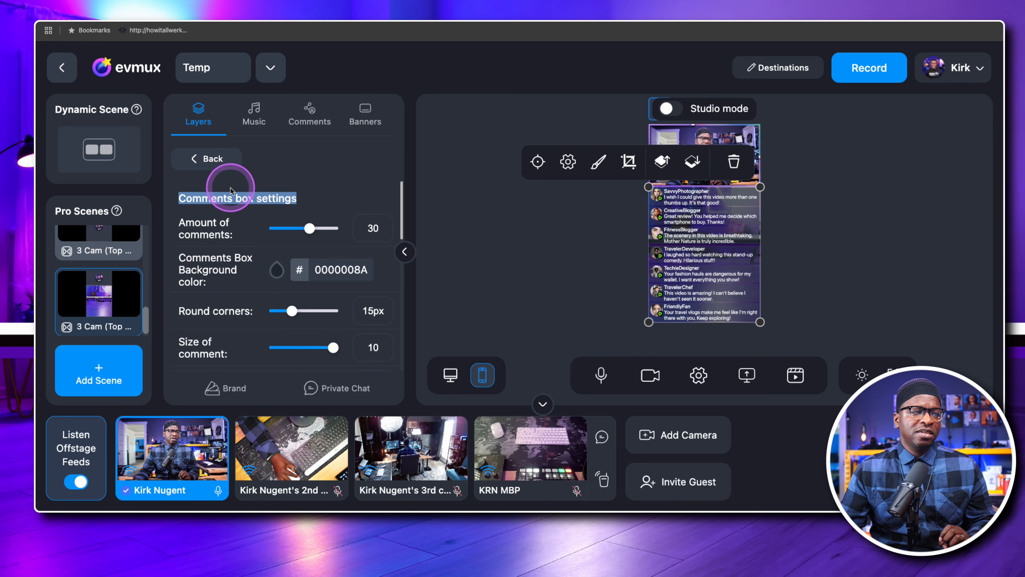
click(206, 159)
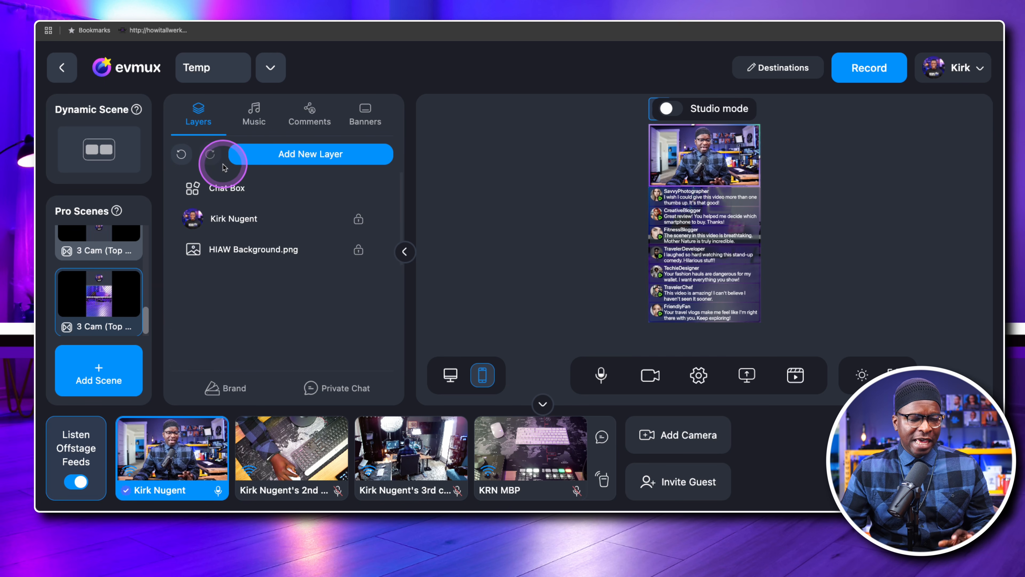
click(358, 193)
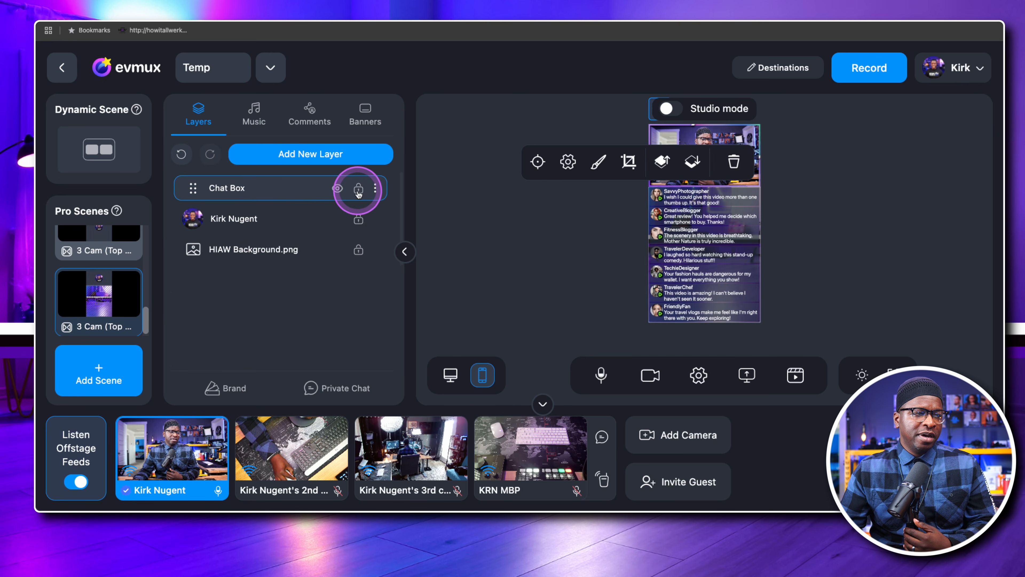
click(523, 277)
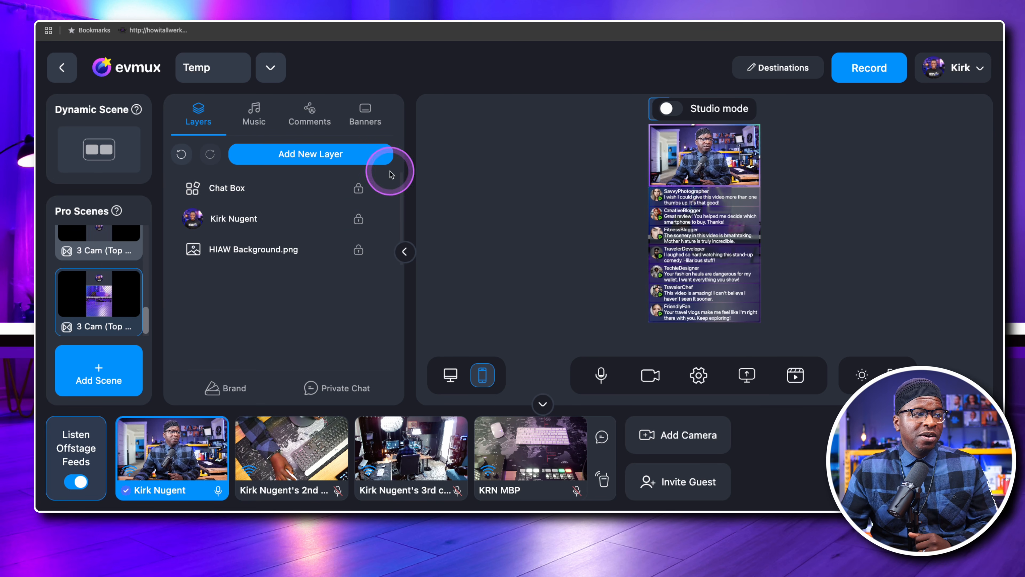
Step: Share the host-plus-chat-box scene and copy its scene identifier
click(132, 285)
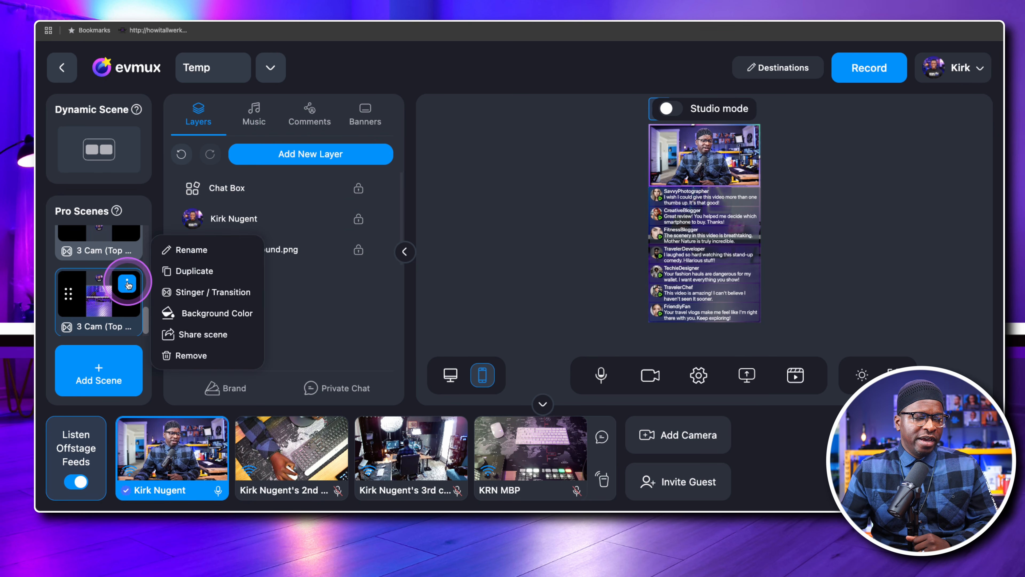
click(202, 335)
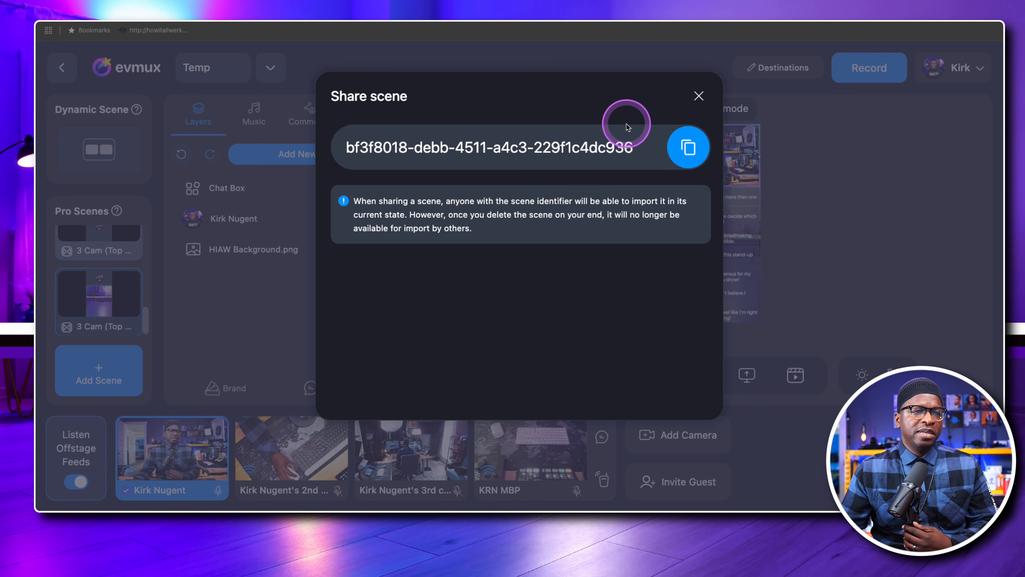
click(699, 96)
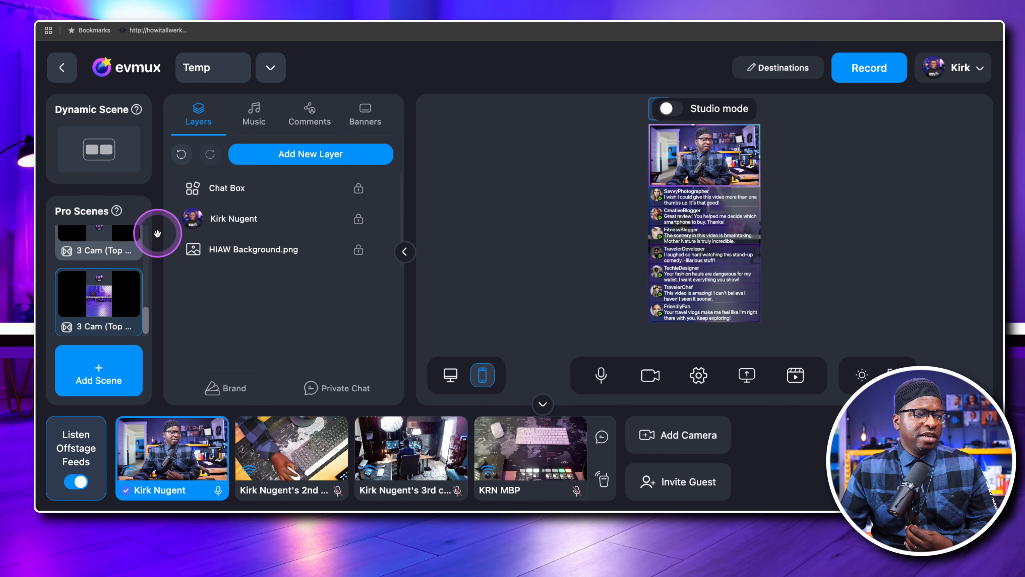
mouse_move(115, 274)
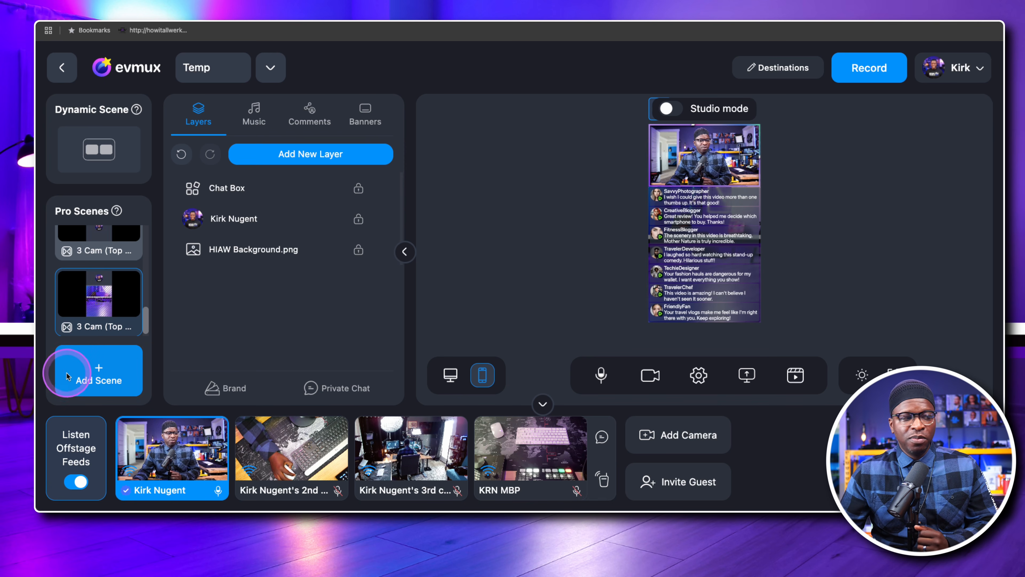
click(141, 362)
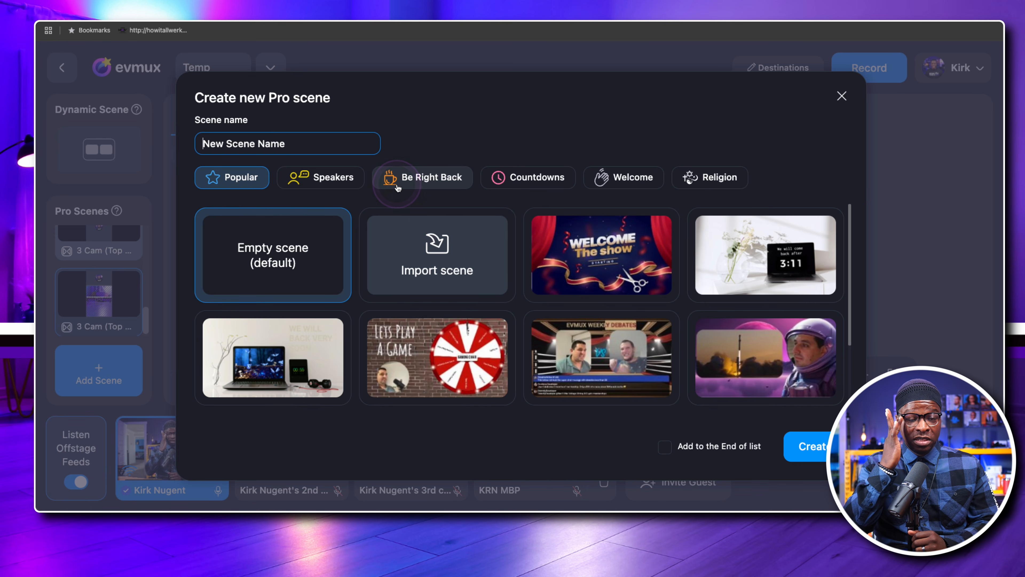
click(419, 260)
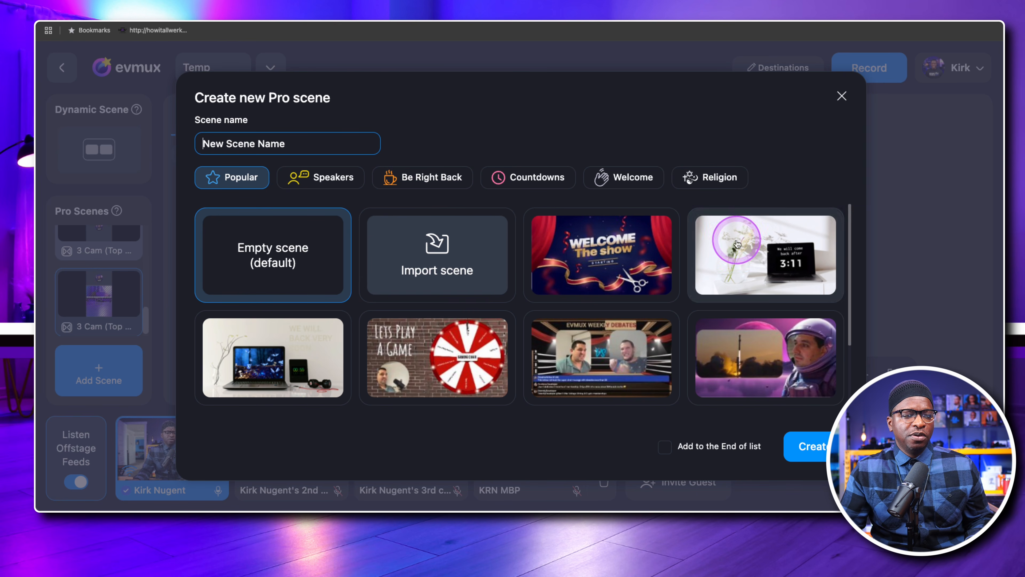
click(842, 96)
click(117, 311)
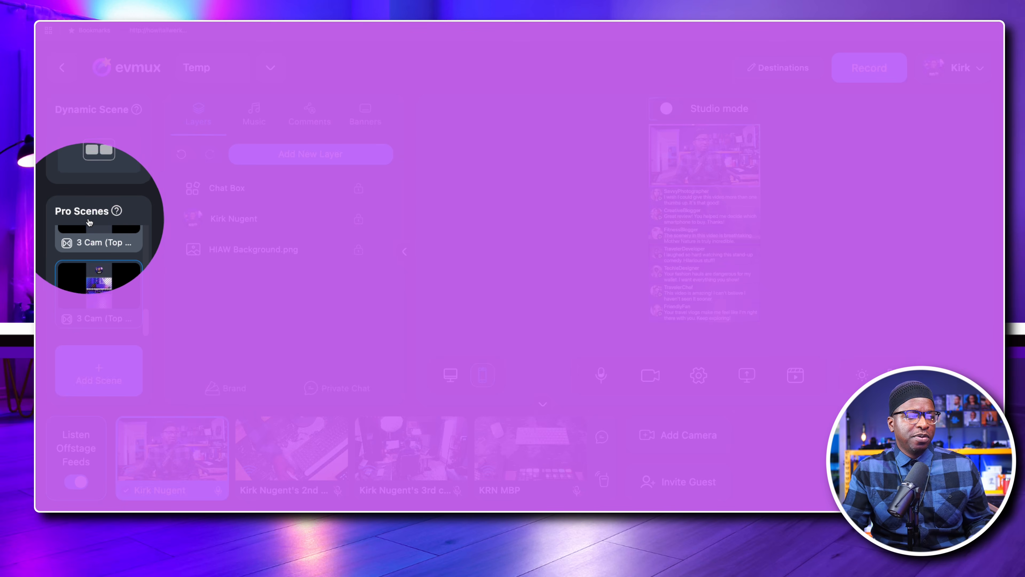
Step: Import the shared chat box scene from its copied scene identifier, adding it to the end of the scene list
click(98, 362)
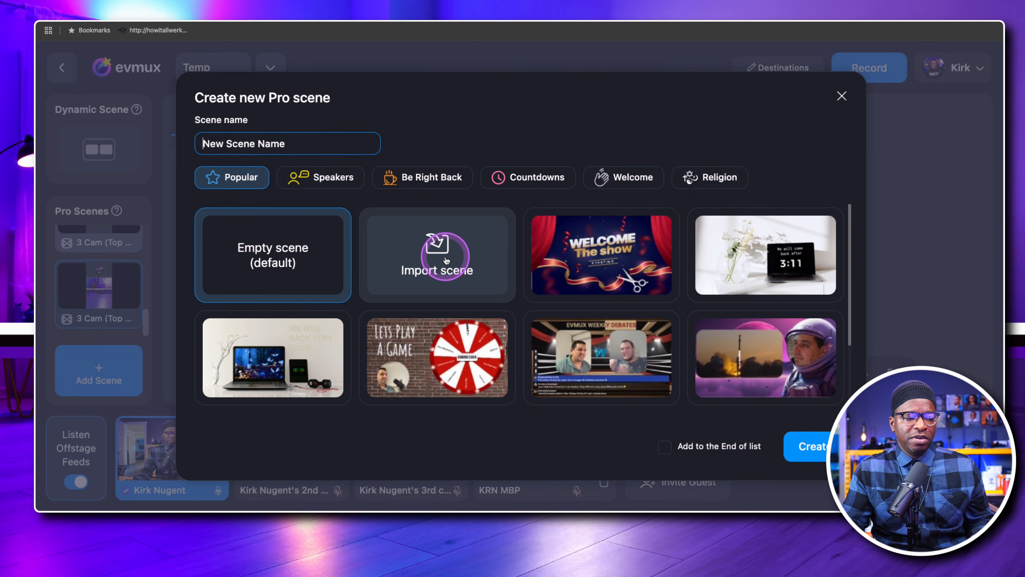
click(446, 258)
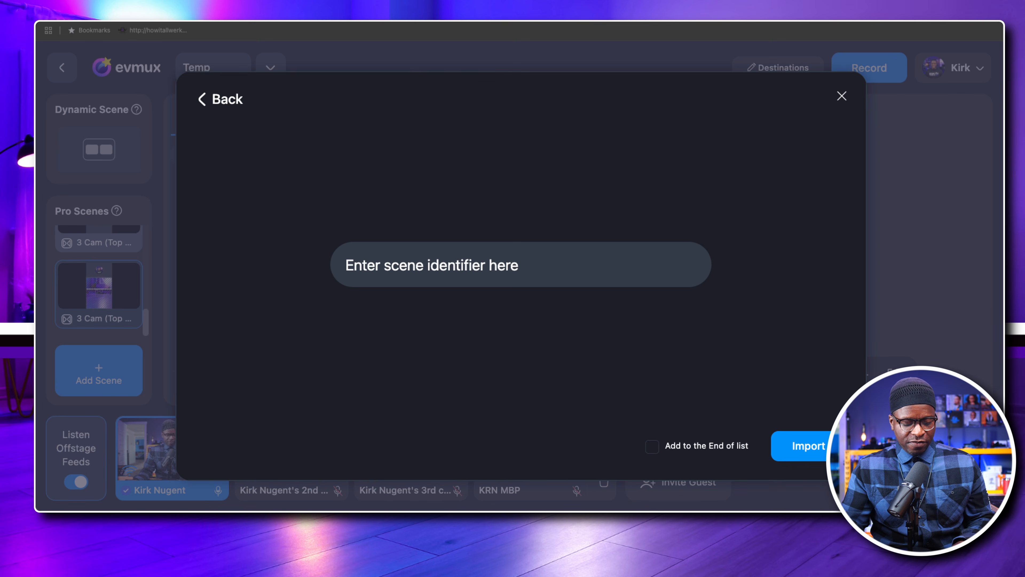
click(455, 265)
key(super+v)
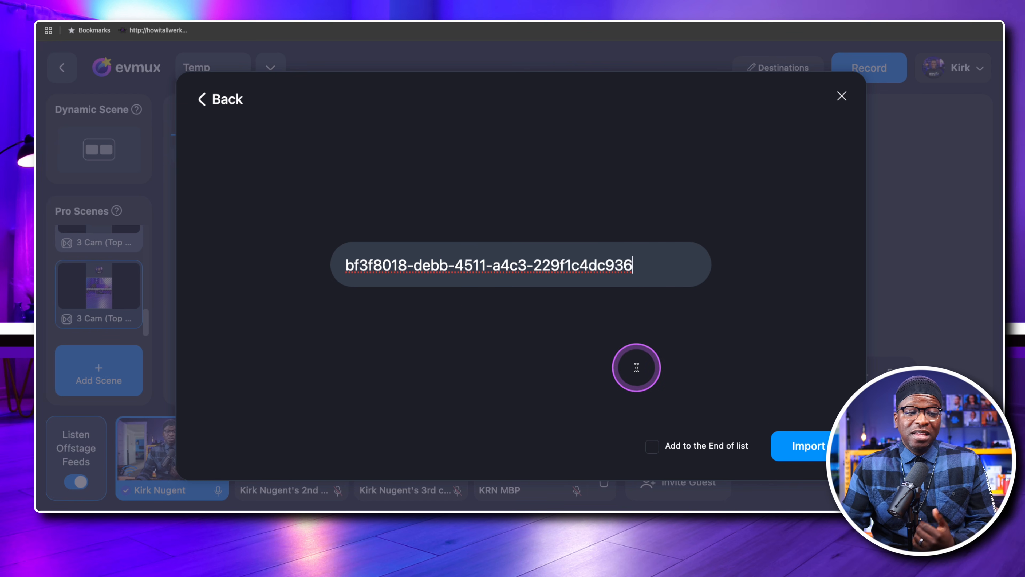
click(721, 448)
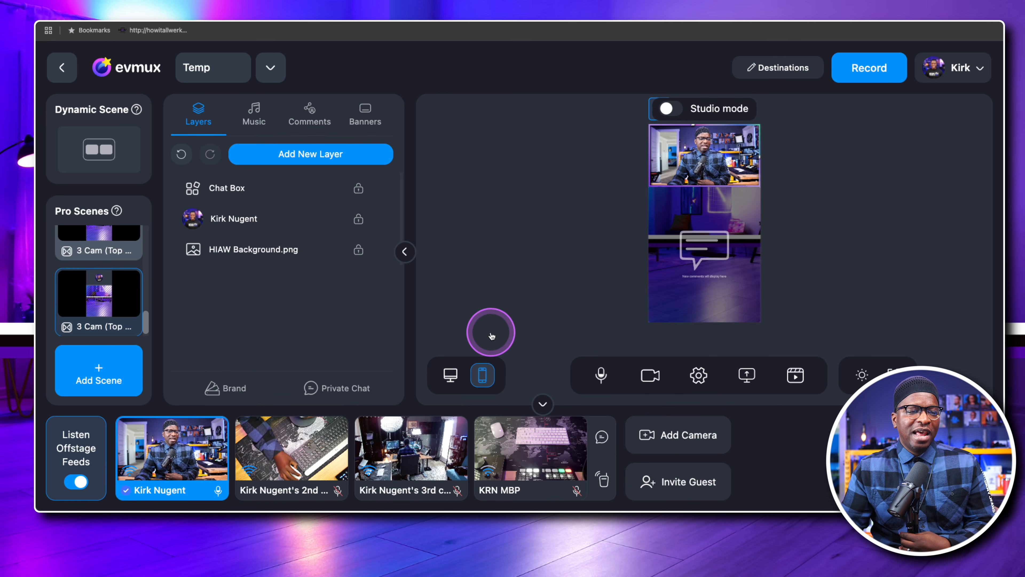
Step: Bring the host's main camera into the Host Only scene and the KRN MBP feed into the Host + Guest scene
mouse_move(96, 275)
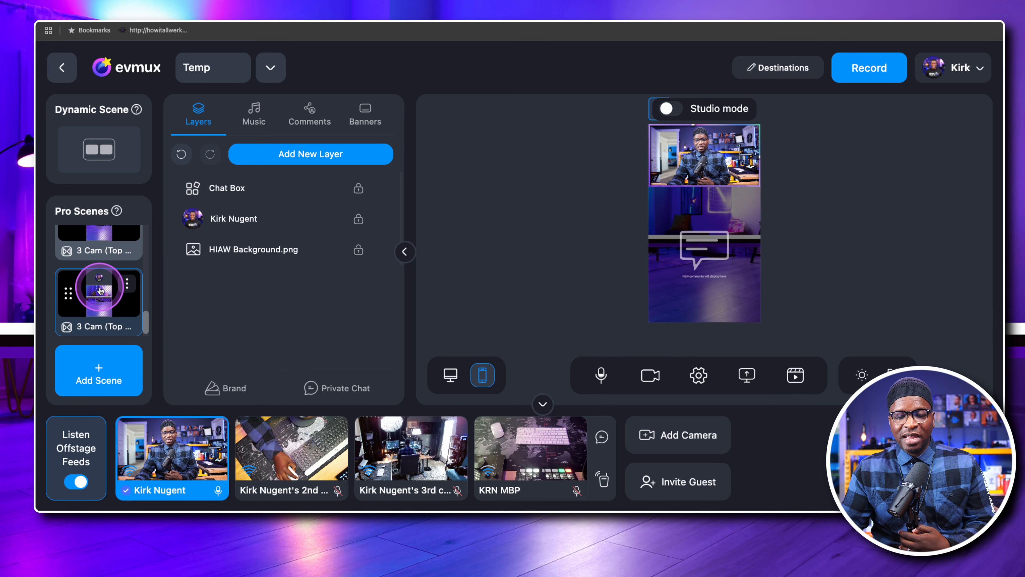
scroll(105, 288, up, 5)
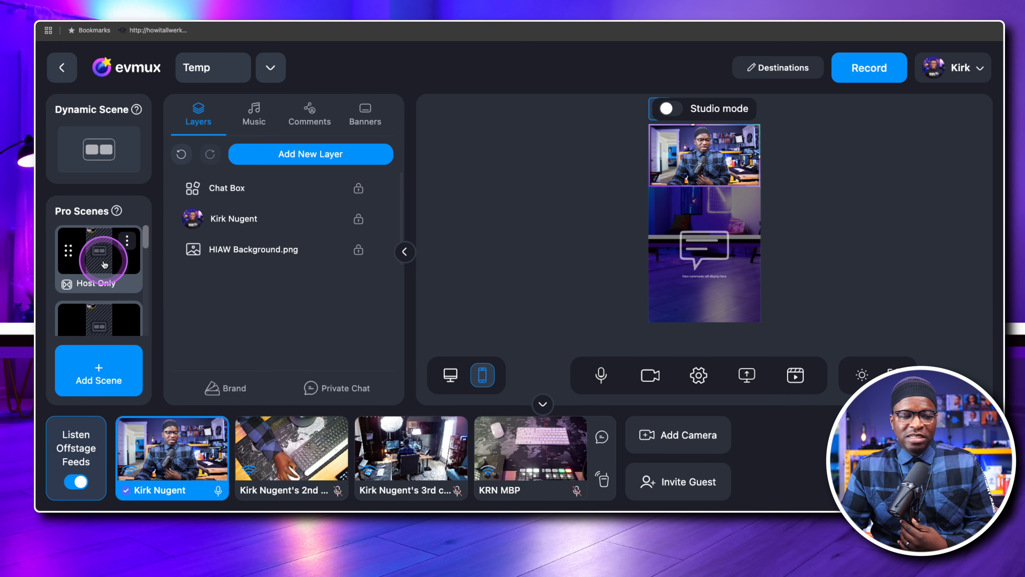
click(104, 265)
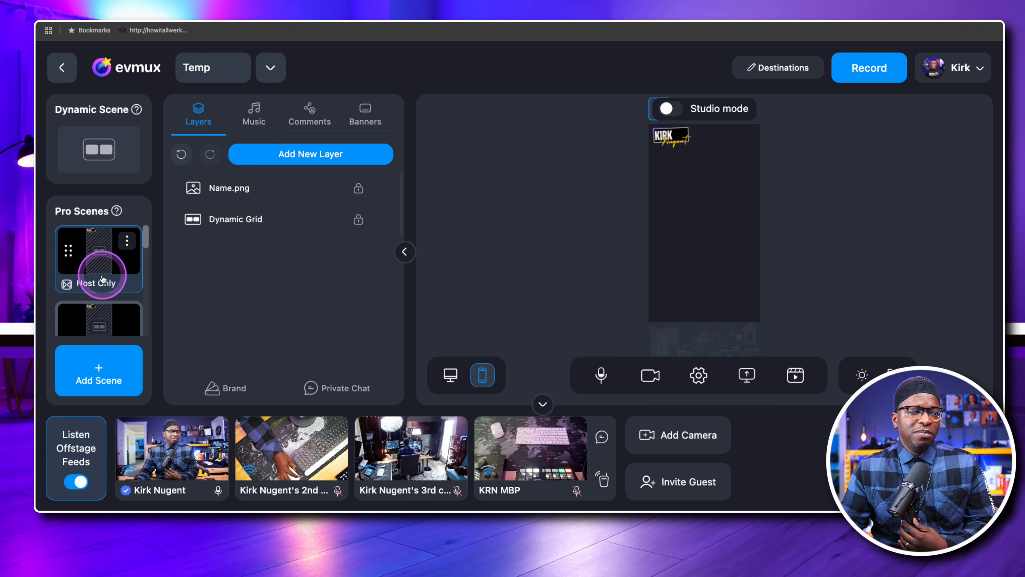
click(181, 460)
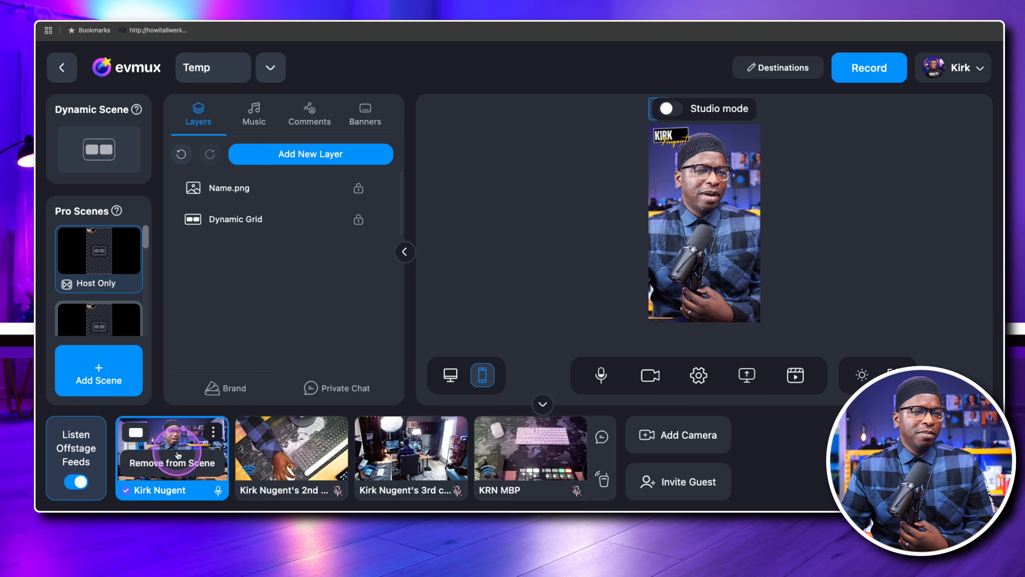
click(99, 317)
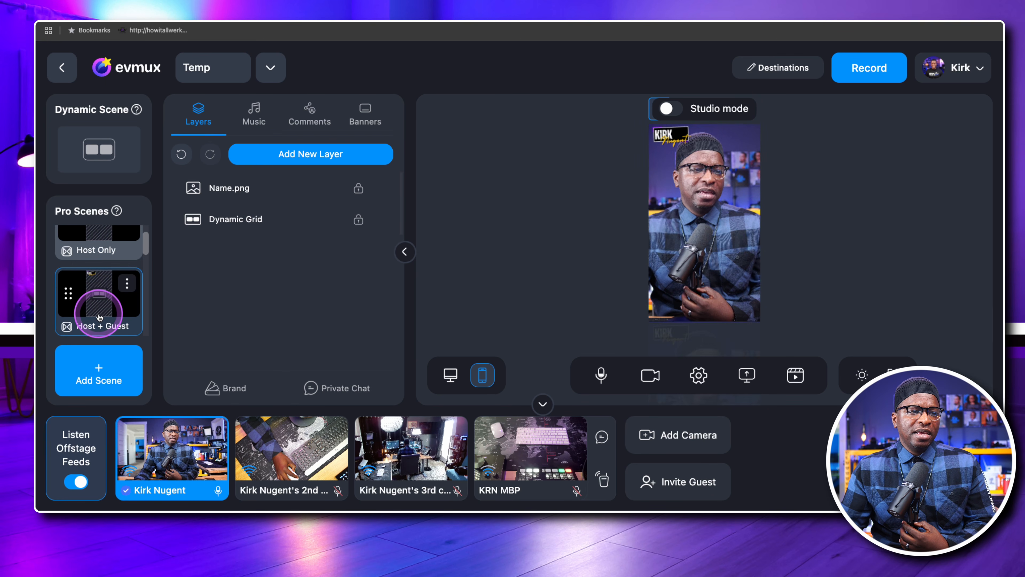
click(516, 461)
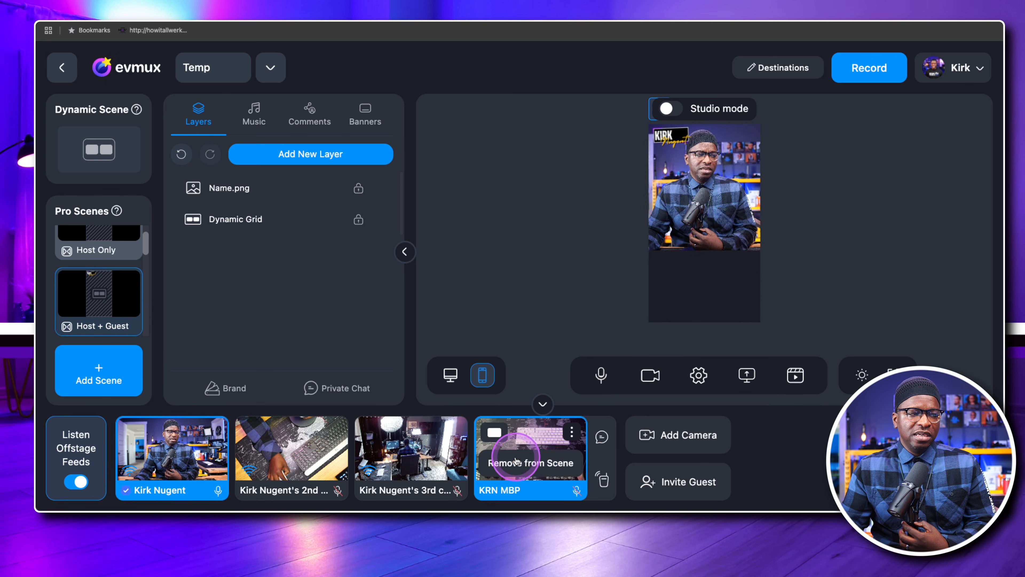
Step: Preview the two three-camera scenes, then the original and imported chat box scenes, checking each layout on the canvas
scroll(84, 258, down, 2)
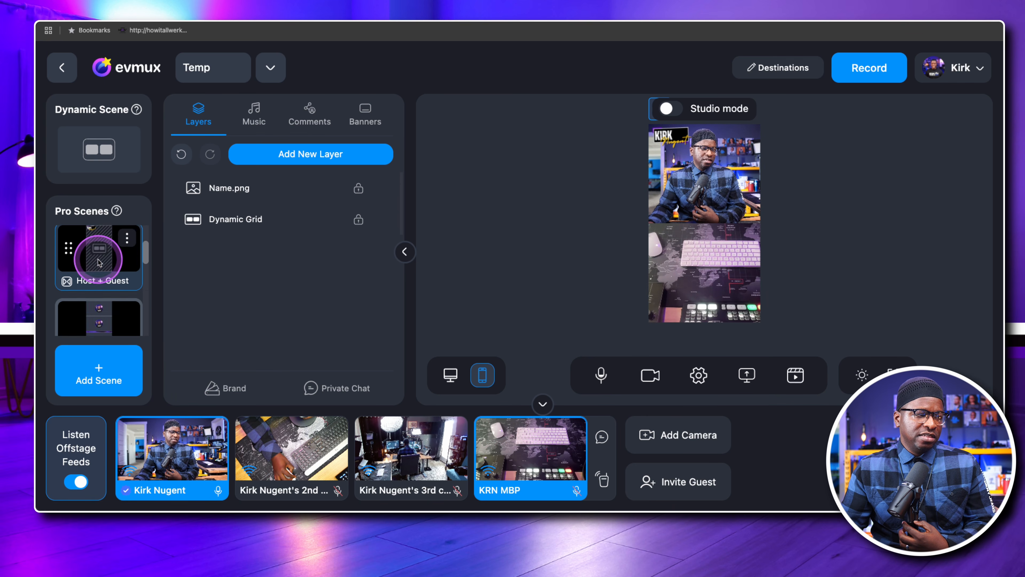
click(96, 292)
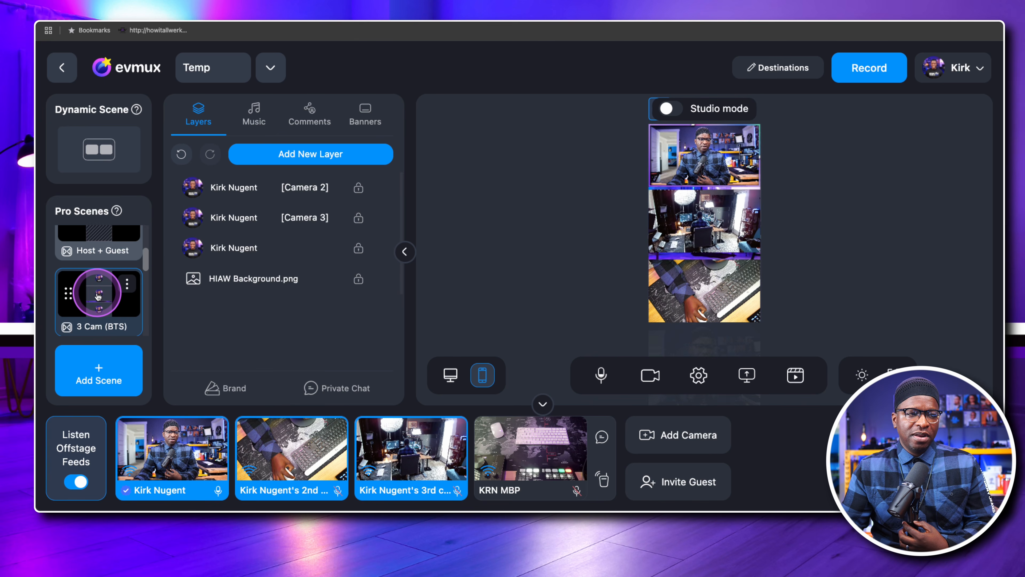
scroll(97, 291, down, 2)
click(97, 281)
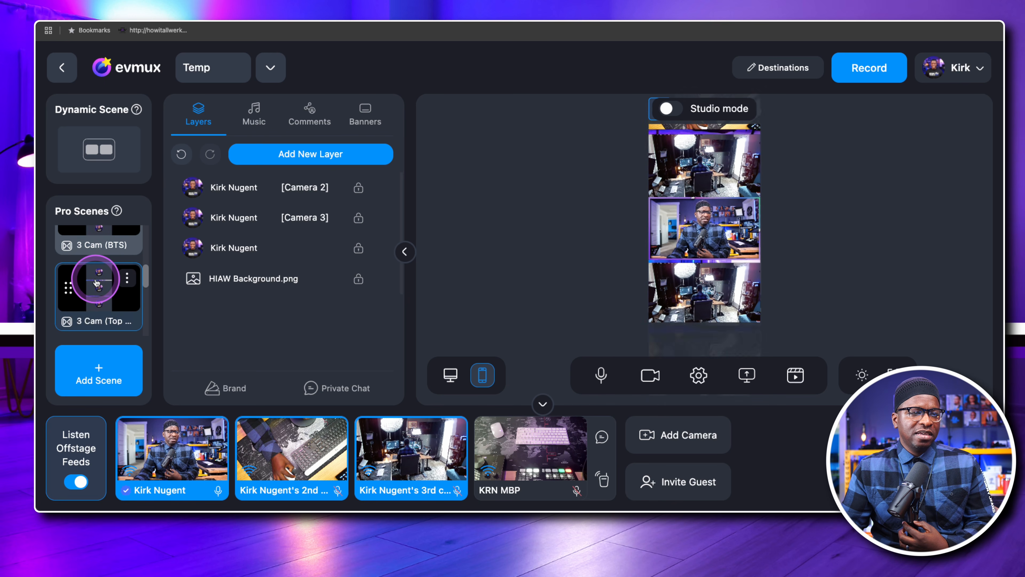
scroll(97, 282, down, 2)
scroll(97, 283, down, 2)
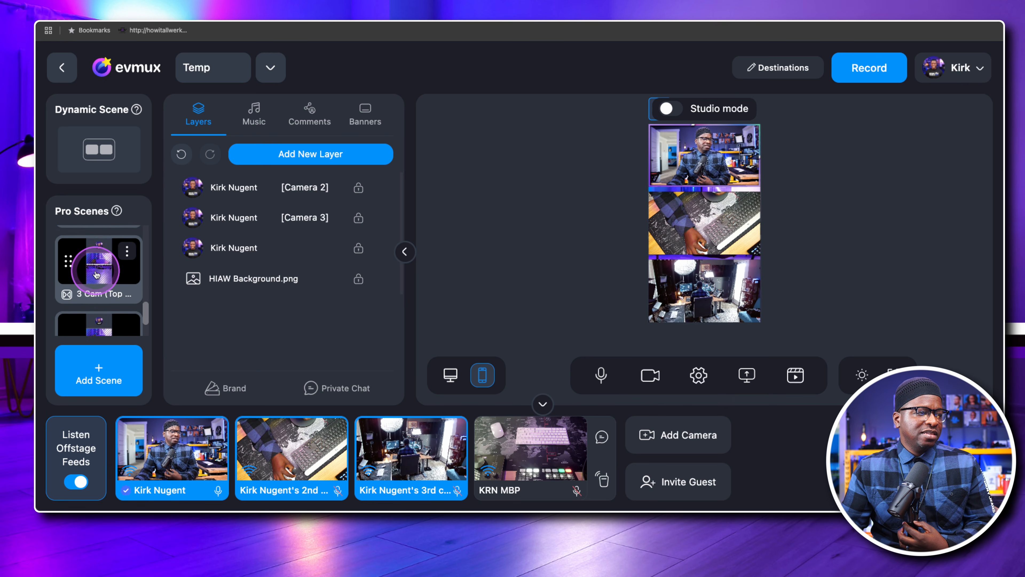
click(96, 253)
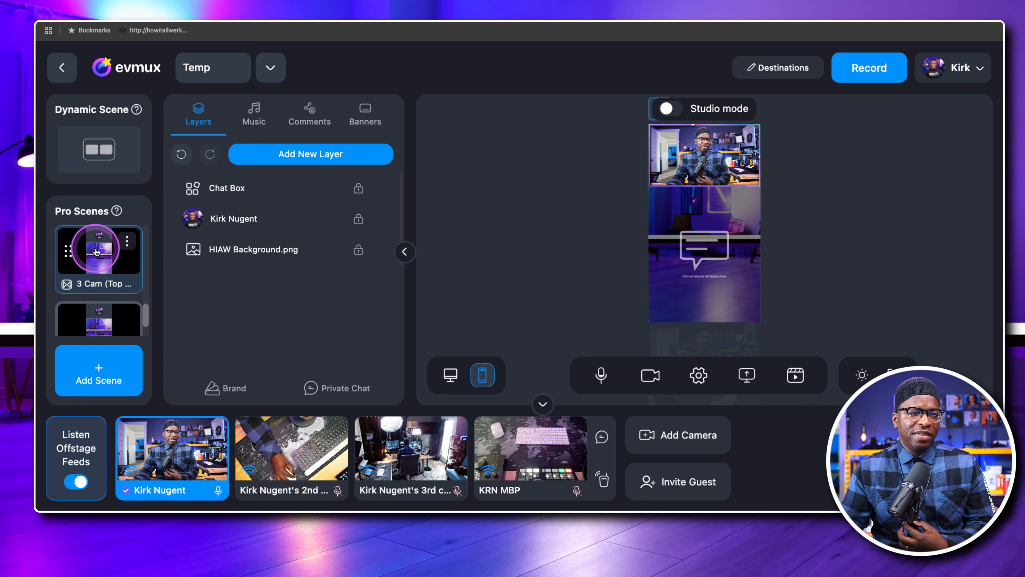
scroll(97, 253, down, 2)
click(97, 254)
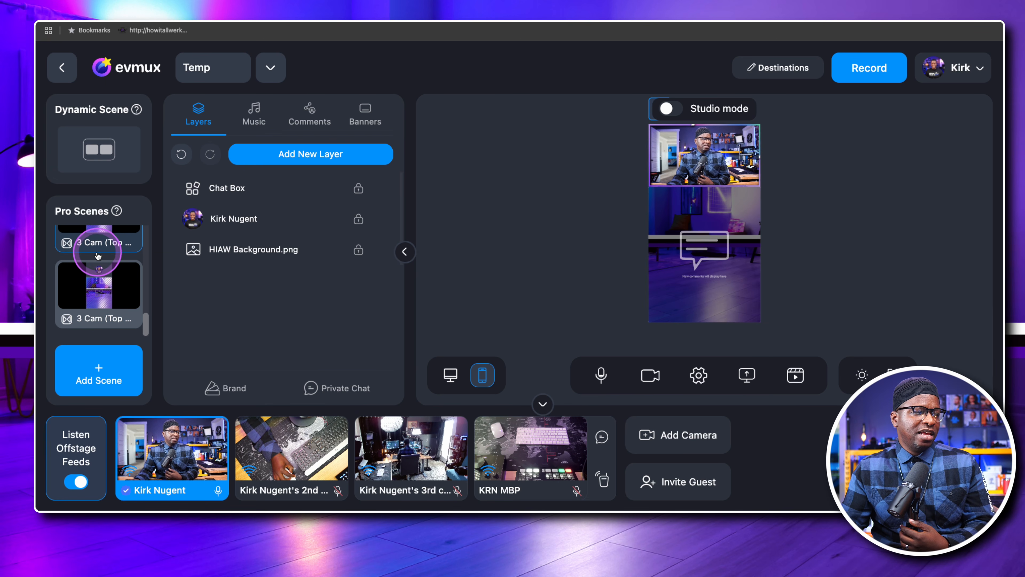
click(95, 291)
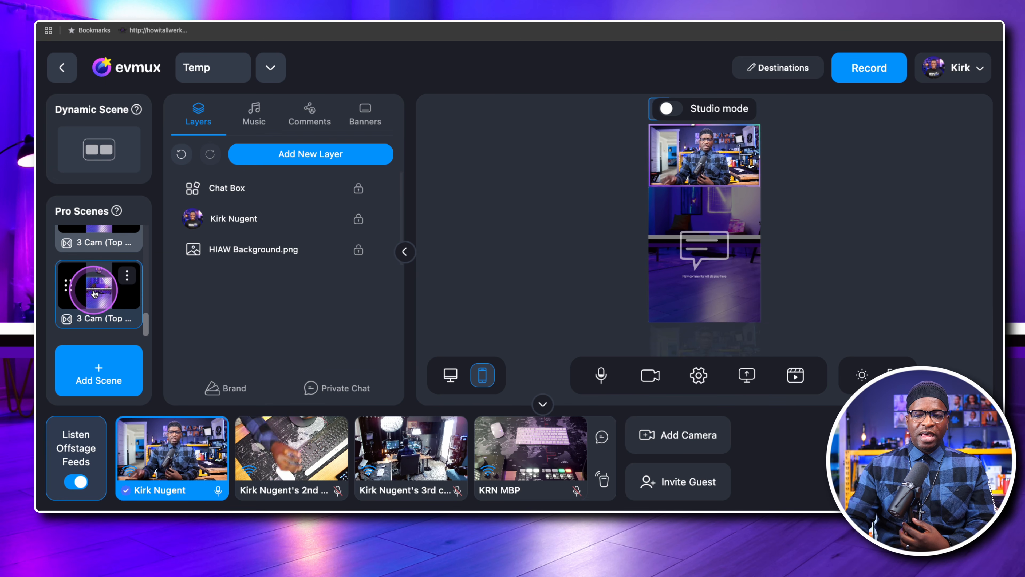